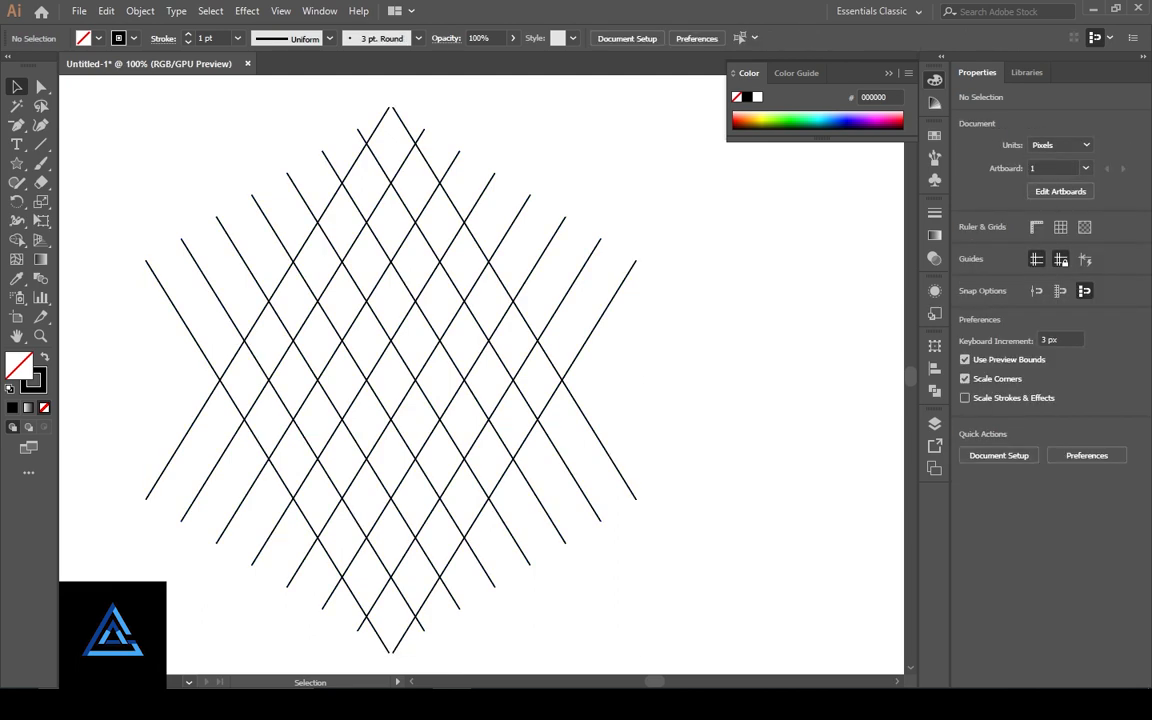
- Try rotating a copy of the eight grid lines that slope down to the right until they are horizontal
{"action": "key", "text": "ctrl+minus"}
{"action": "left_click", "coordinate": [429, 207]}
{"action": "left_click", "coordinate": [405, 222], "text": "shift"}
{"action": "left_click", "coordinate": [383, 238], "text": "shift"}
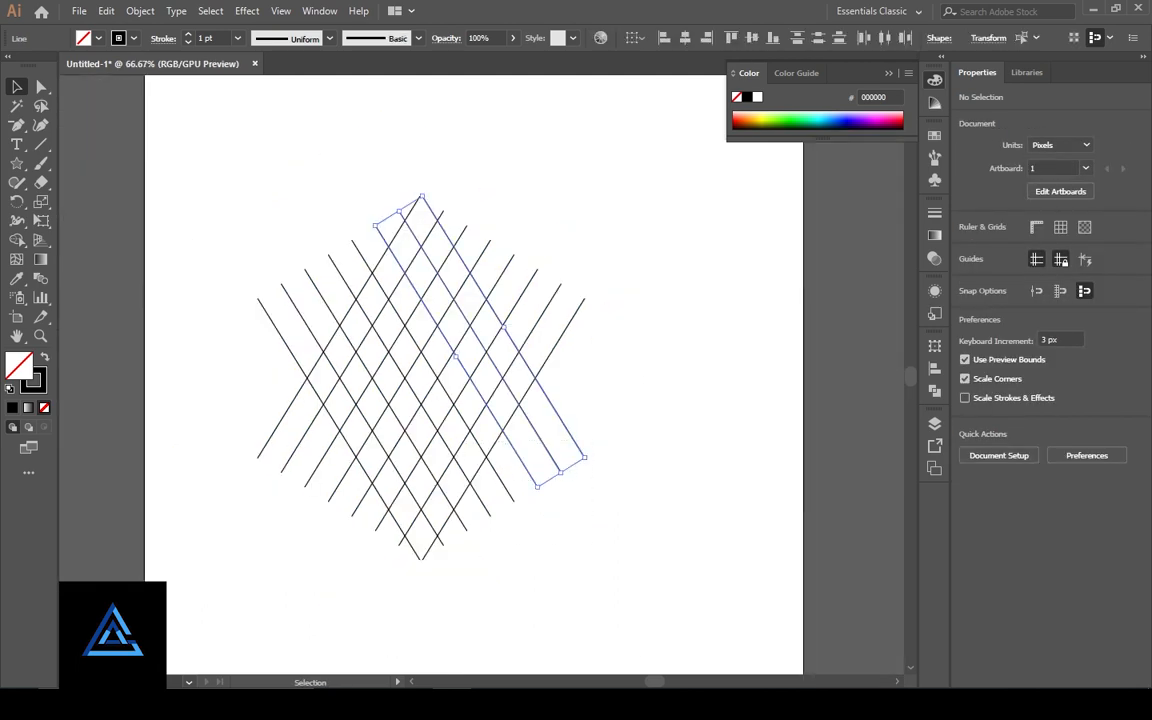
{"action": "left_click", "coordinate": [360, 253], "text": "shift"}
{"action": "left_click", "coordinate": [336, 268], "text": "shift"}
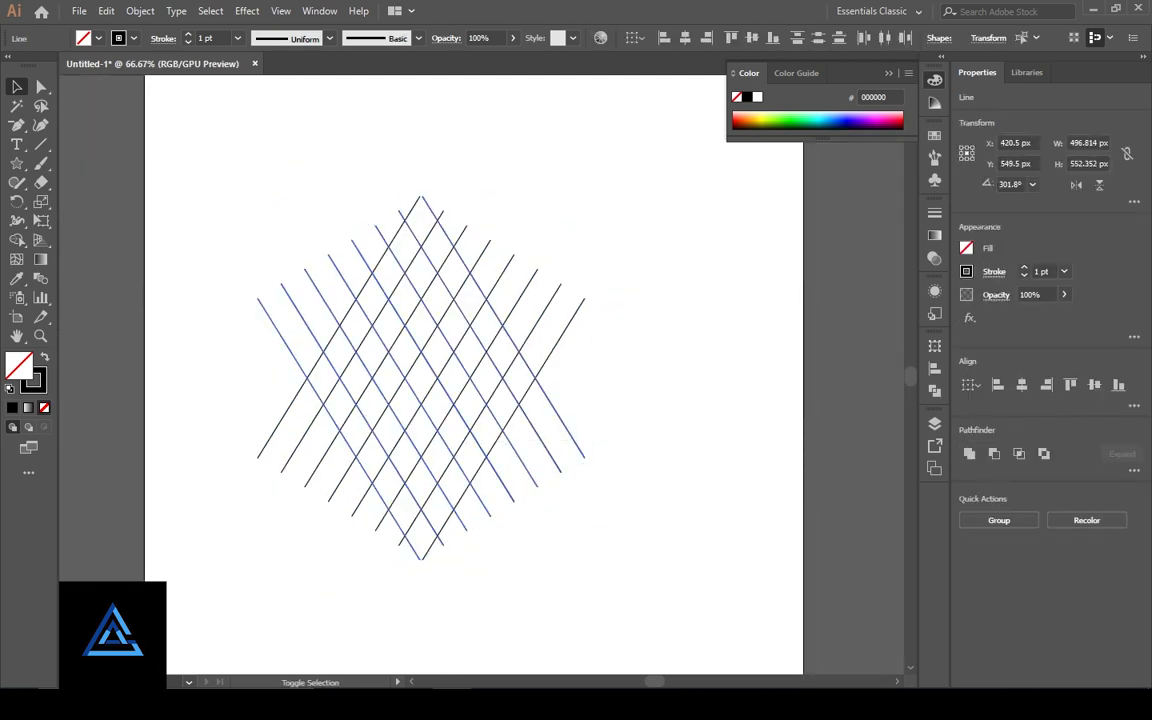
{"action": "left_click_drag", "start_coordinate": [585, 458], "coordinate": [575, 281]}
- Nudge the horizontal lines vertically to line them up with the crossings of the diagonal grid
{"action": "key", "text": "ctrl+plus"}
{"action": "key", "text": "ctrl+plus"}
{"action": "key", "text": "Up"}
{"action": "key", "text": "Up"}
{"action": "key", "text": "Up"}
{"action": "key", "text": "Up"}
{"action": "key", "text": "Up"}
{"action": "key", "text": "Up"}
{"action": "key", "text": "Up"}
{"action": "key", "text": "Up"}
{"action": "key", "text": "Up"}
{"action": "key", "text": "Up"}
{"action": "key", "text": "Up"}
{"action": "key", "text": "Up"}
{"action": "key", "text": "Up"}
{"action": "key", "text": "Up"}
{"action": "key", "text": "Up"}
{"action": "key", "text": "Up"}
{"action": "key", "text": "Up"}
{"action": "key", "text": "Up"}
{"action": "key", "text": "Down"}
{"action": "key", "text": "Down"}
{"action": "key", "text": "Down"}
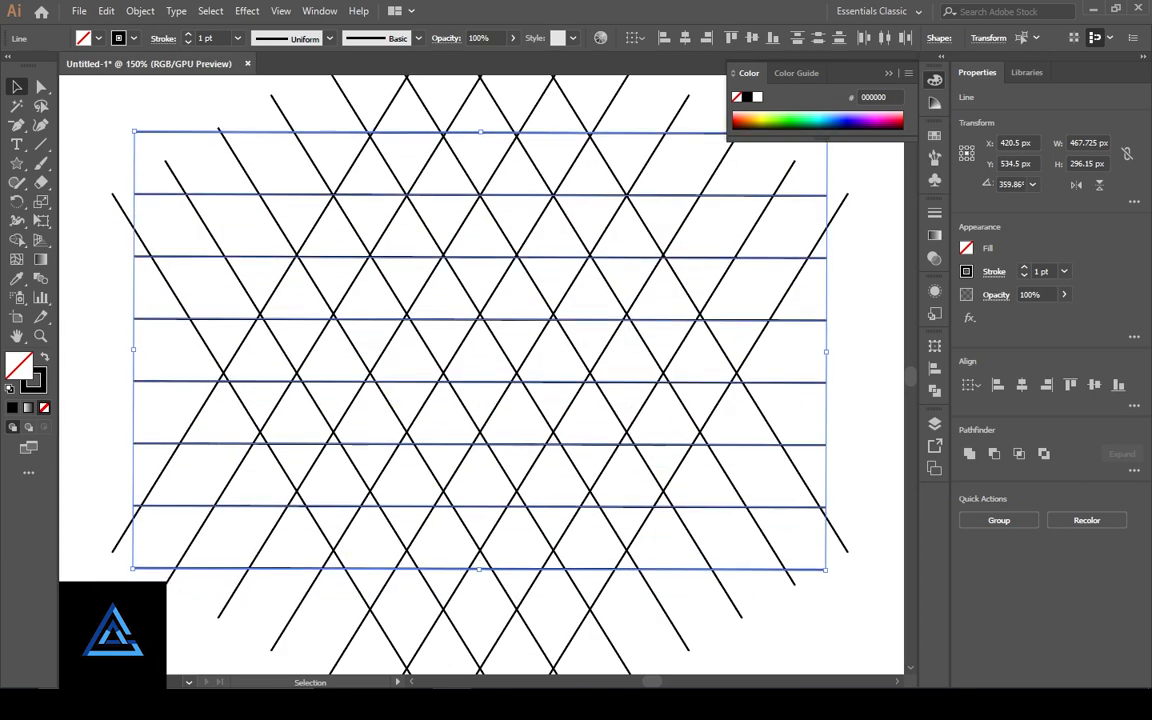
- Delete the set of horizontal lines from the grid
{"action": "key", "text": "Delete"}
{"action": "key", "text": "ctrl+minus"}
{"action": "key", "text": "ctrl+minus"}
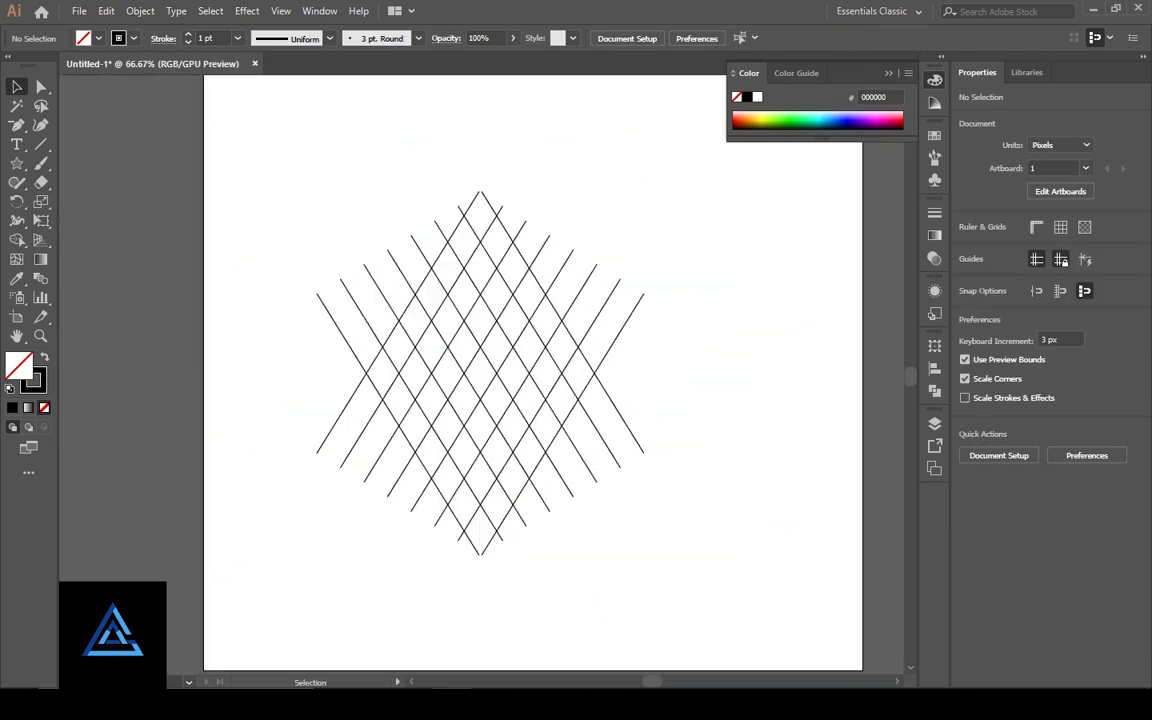
- Select the whole grid and merge cells with Shape Builder into a long diagonal bar and a neighbouring inverted-V chevron
{"action": "key", "text": "ctrl+a"}
{"action": "key", "text": "shift+m"}
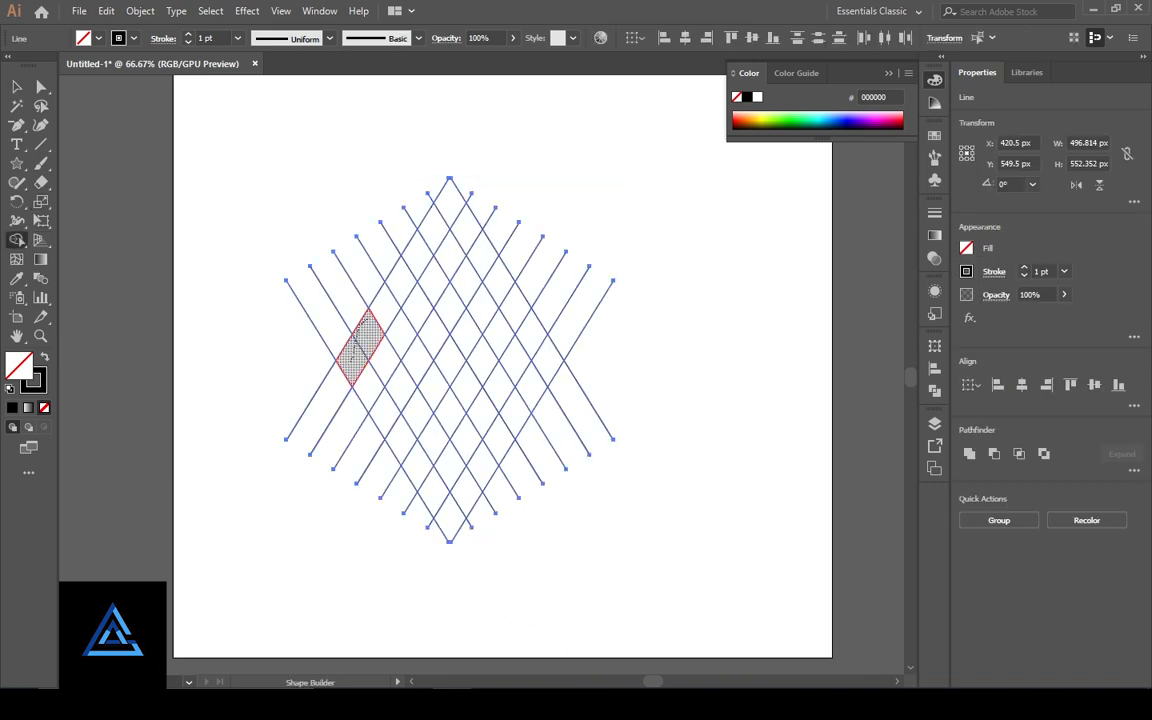
{"action": "left_click_drag", "start_coordinate": [354, 356], "coordinate": [352, 360]}
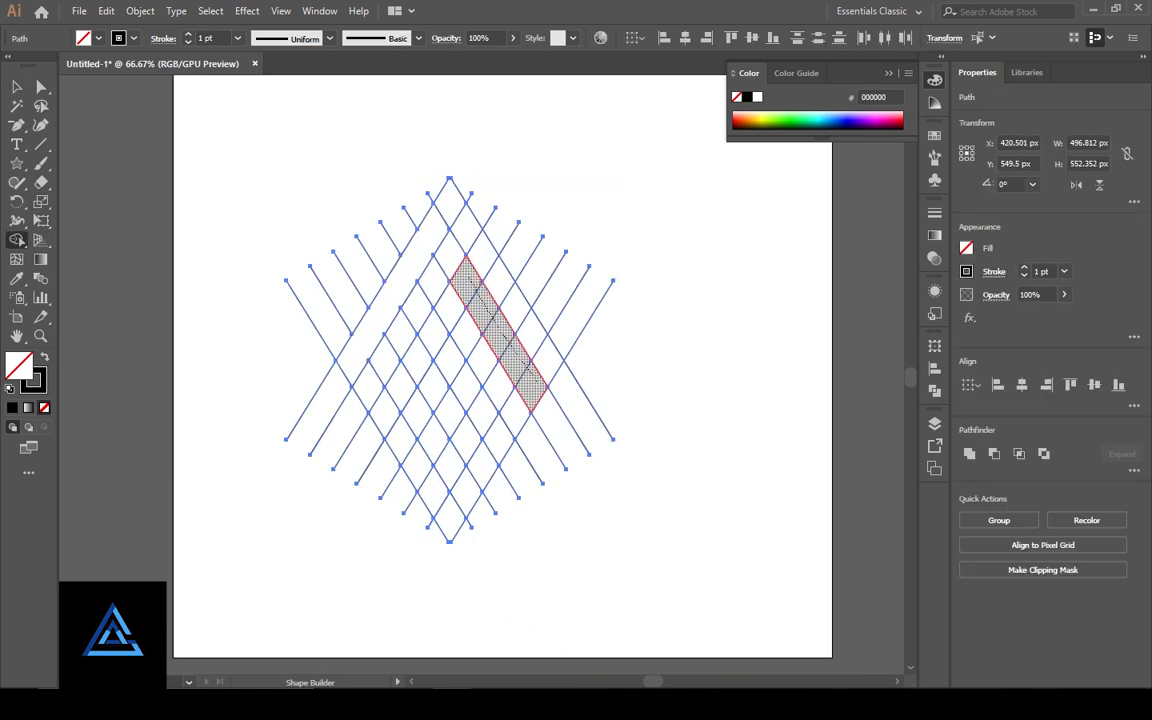
{"action": "left_click", "coordinate": [462, 275], "text": "alt"}
{"action": "left_click_drag", "start_coordinate": [458, 290], "coordinate": [441, 333]}
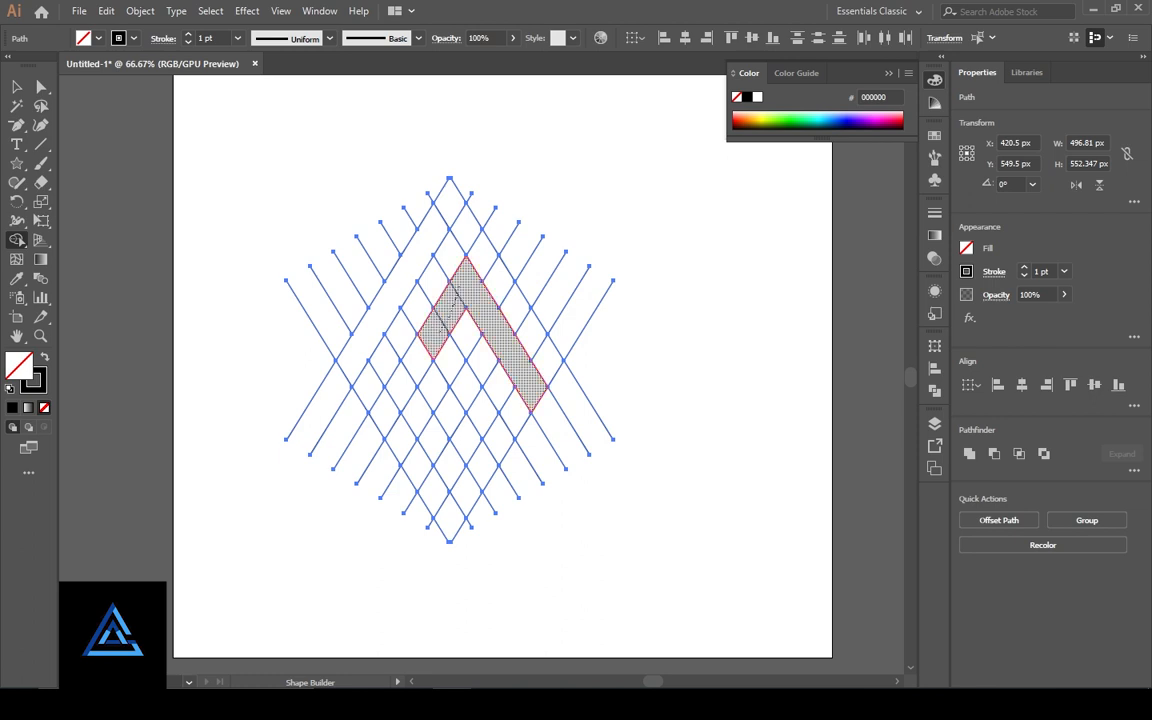
{"action": "left_click_drag", "start_coordinate": [402, 378], "coordinate": [400, 380]}
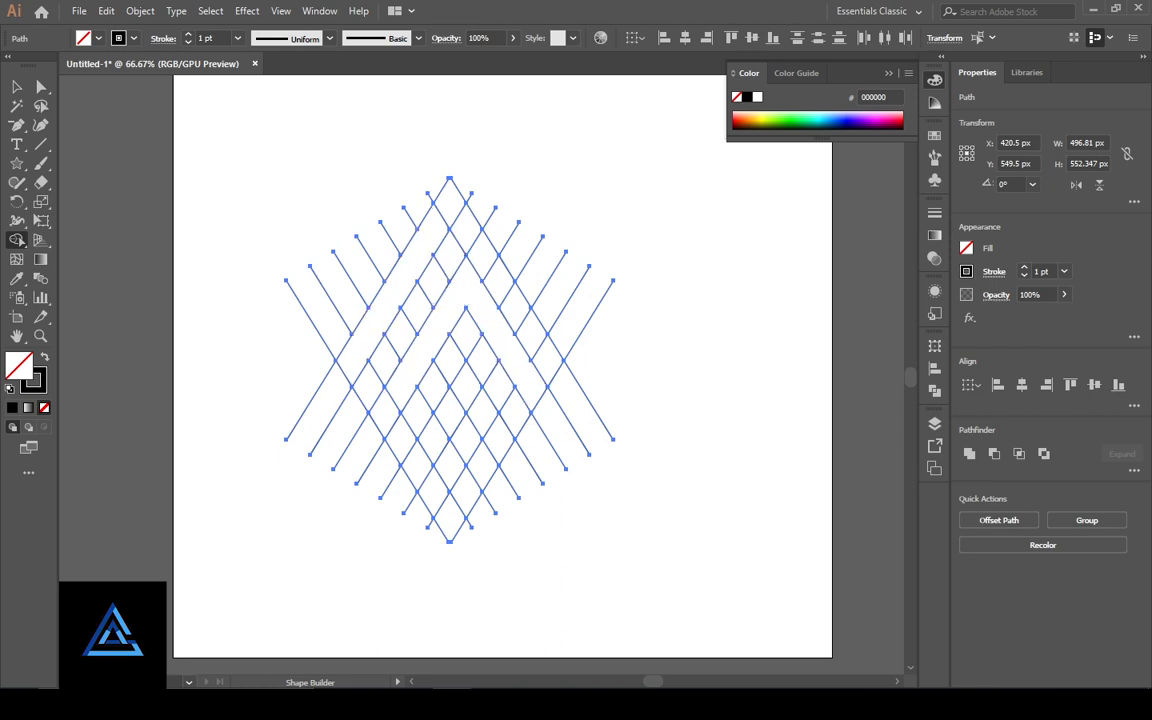
- Swap fill and stroke, and fill the diagonal bar and the chevron with black using Shape Builder
{"action": "left_click", "coordinate": [44, 356]}
{"action": "left_click", "coordinate": [393, 295]}
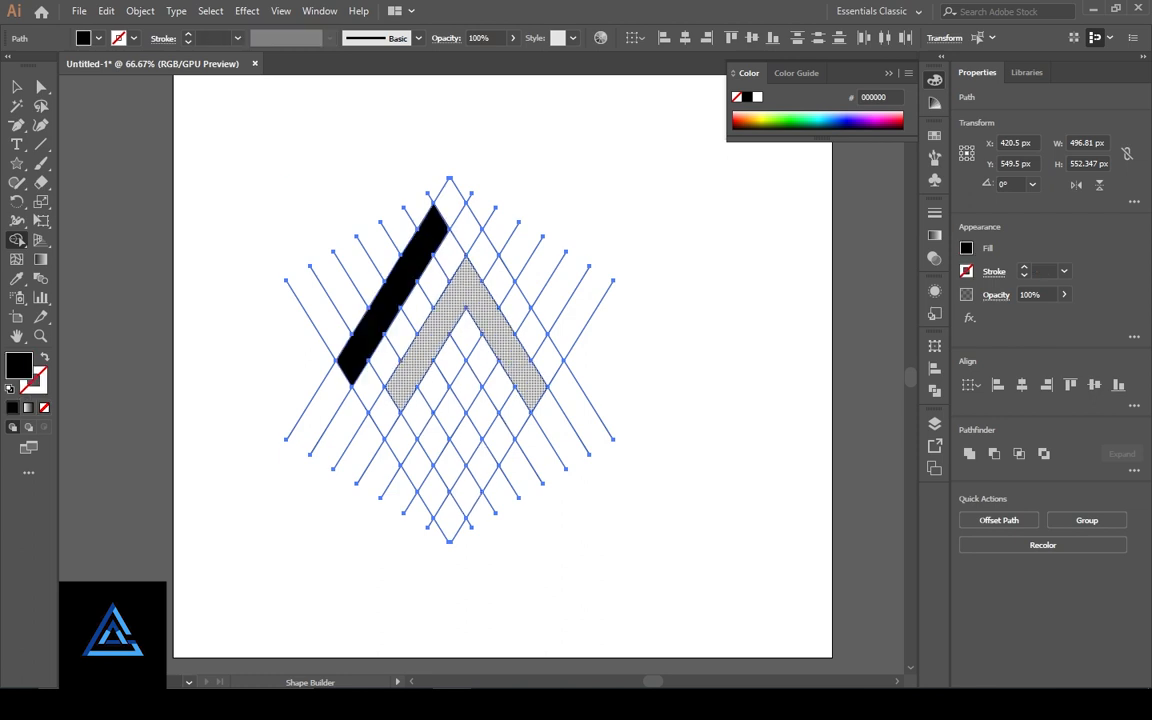
{"action": "left_click", "coordinate": [466, 285]}
- Cut the black bar and chevron, delete all remaining grid lines, and paste the two shapes back
{"action": "left_click", "coordinate": [16, 86]}
{"action": "left_click", "coordinate": [250, 200]}
{"action": "left_click", "coordinate": [393, 295]}
{"action": "left_click", "coordinate": [466, 285], "text": "shift"}
{"action": "key", "text": "ctrl+x"}
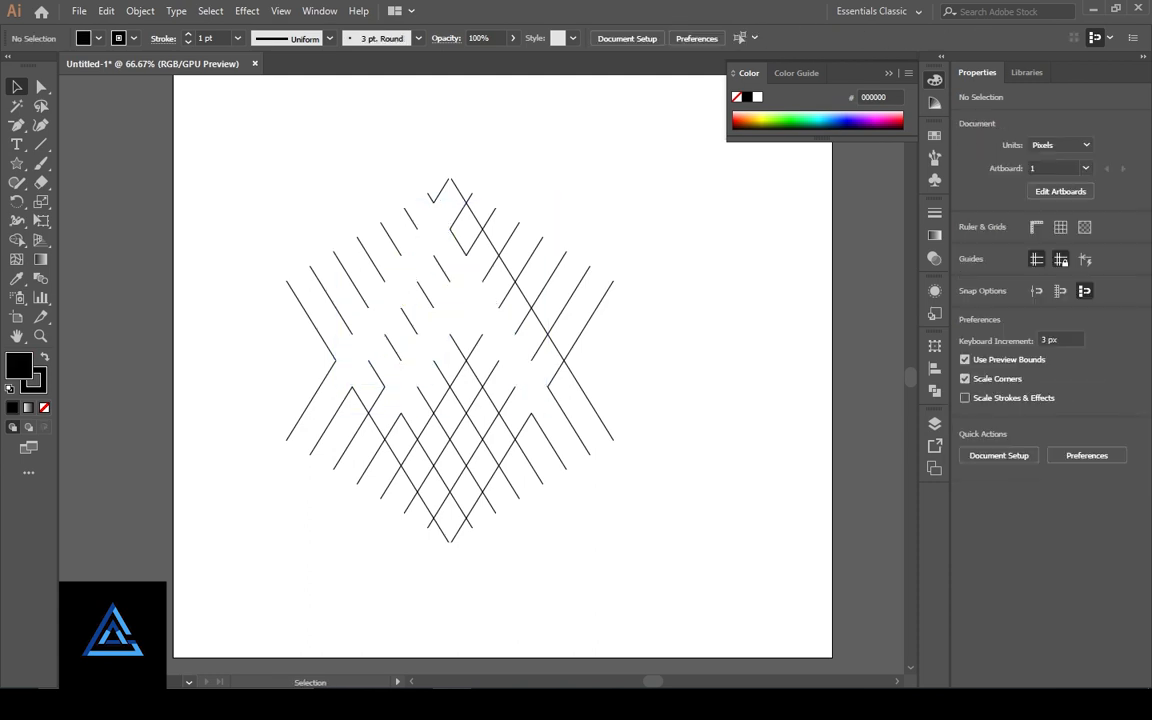
{"action": "key", "text": "ctrl+a"}
{"action": "key", "text": "Delete"}
{"action": "key", "text": "ctrl+v"}
- Try drawing a horizontal line about 478 px wide across the chevron's lower tips with a copy below it
{"action": "key", "text": "ctrl+plus"}
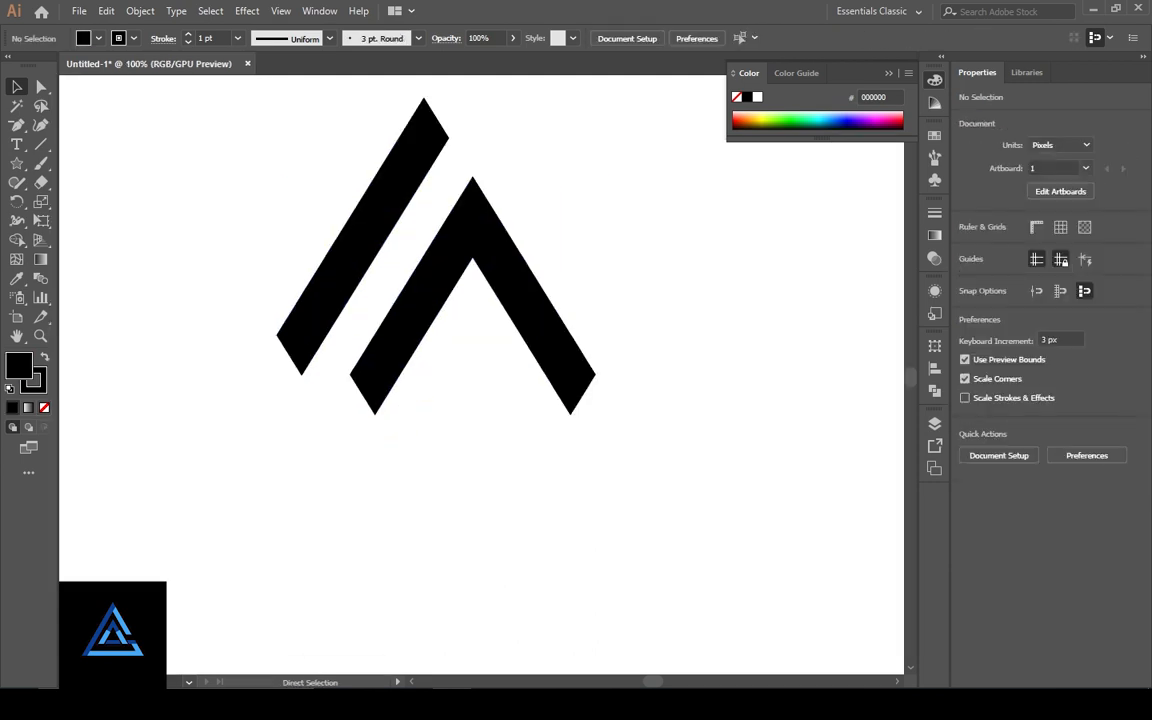
{"action": "key", "text": "ctrl+plus"}
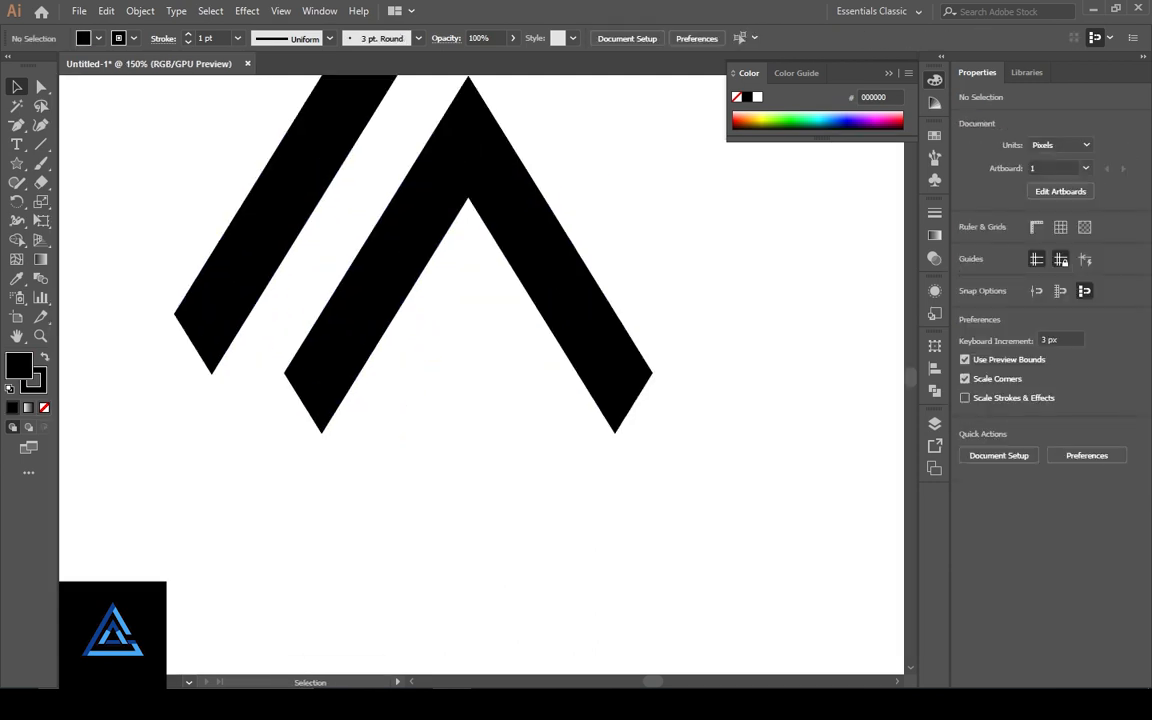
{"action": "key", "text": "ctrl+0"}
{"action": "key", "text": "backslash"}
{"action": "left_click_drag", "start_coordinate": [302, 398], "coordinate": [617, 398]}
{"action": "key", "text": "v"}
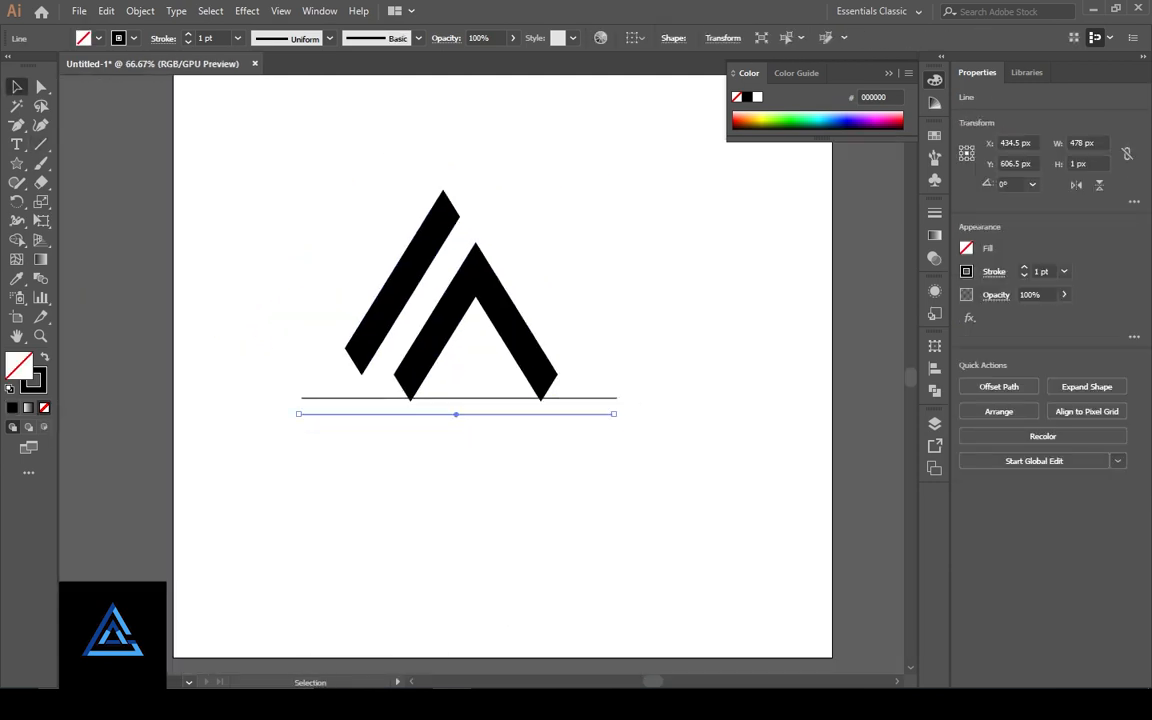
{"action": "key", "text": "ctrl+z"}
{"action": "key", "text": "ctrl+z"}
{"action": "key", "text": "ctrl+shift+a"}
- Try drawing a diagonal line parallel to the bar's outer edge, and delete it
{"action": "key", "text": "backslash"}
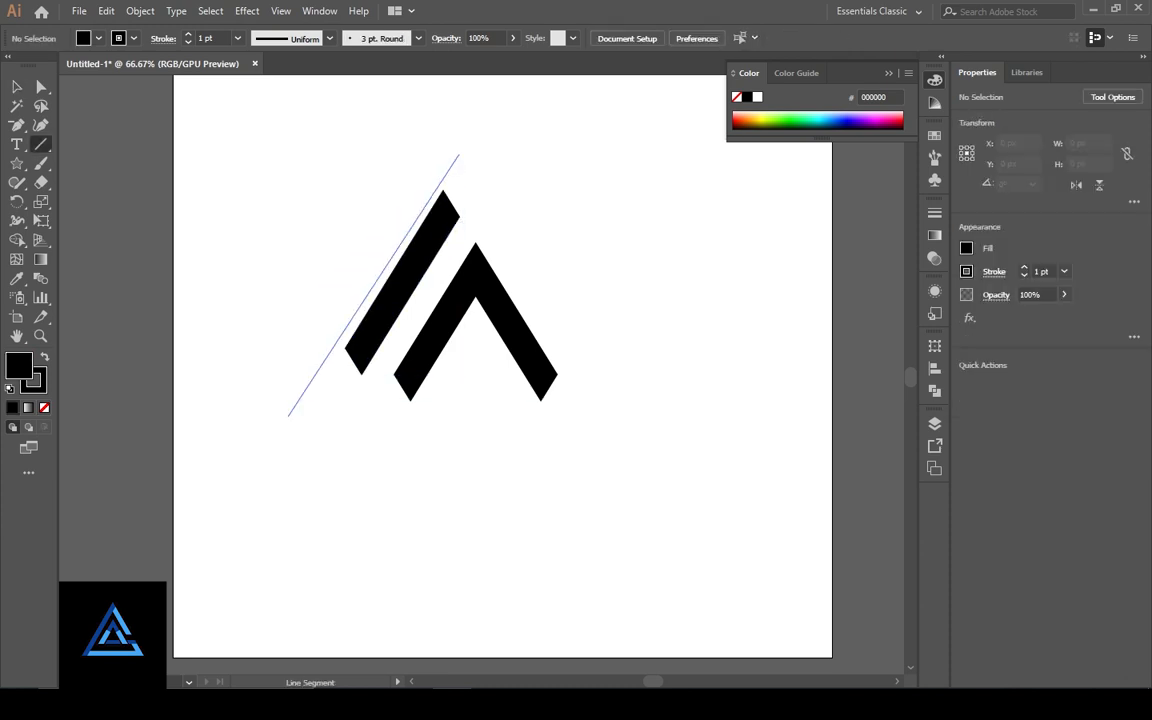
{"action": "left_click_drag", "start_coordinate": [288, 416], "coordinate": [279, 422]}
{"action": "key", "text": "v"}
{"action": "key", "text": "ctrl+plus"}
{"action": "key", "text": "ctrl+plus"}
{"action": "key", "text": "ctrl+plus"}
{"action": "key", "text": "Delete"}
{"action": "key", "text": "backslash"}
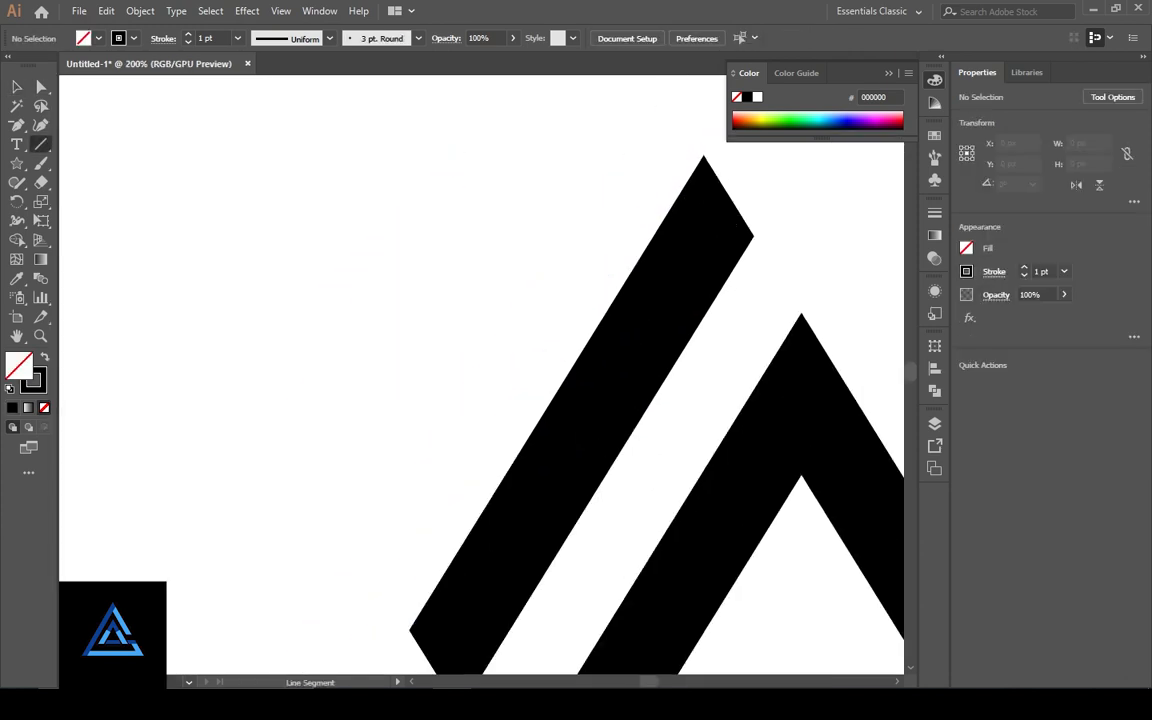
- Draw a line along the diagonal bar's outer edge and turn it horizontal below the shapes
{"action": "mouse_move", "coordinate": [703, 157]}
{"action": "left_mouse_down"}
{"action": "mouse_move", "coordinate": [476, 532]}
{"action": "mouse_move", "coordinate": [380, 586]}
{"action": "left_mouse_up"}
{"action": "key", "text": "v"}
{"action": "key", "text": "ctrl+minus"}
{"action": "key", "text": "ctrl+minus"}
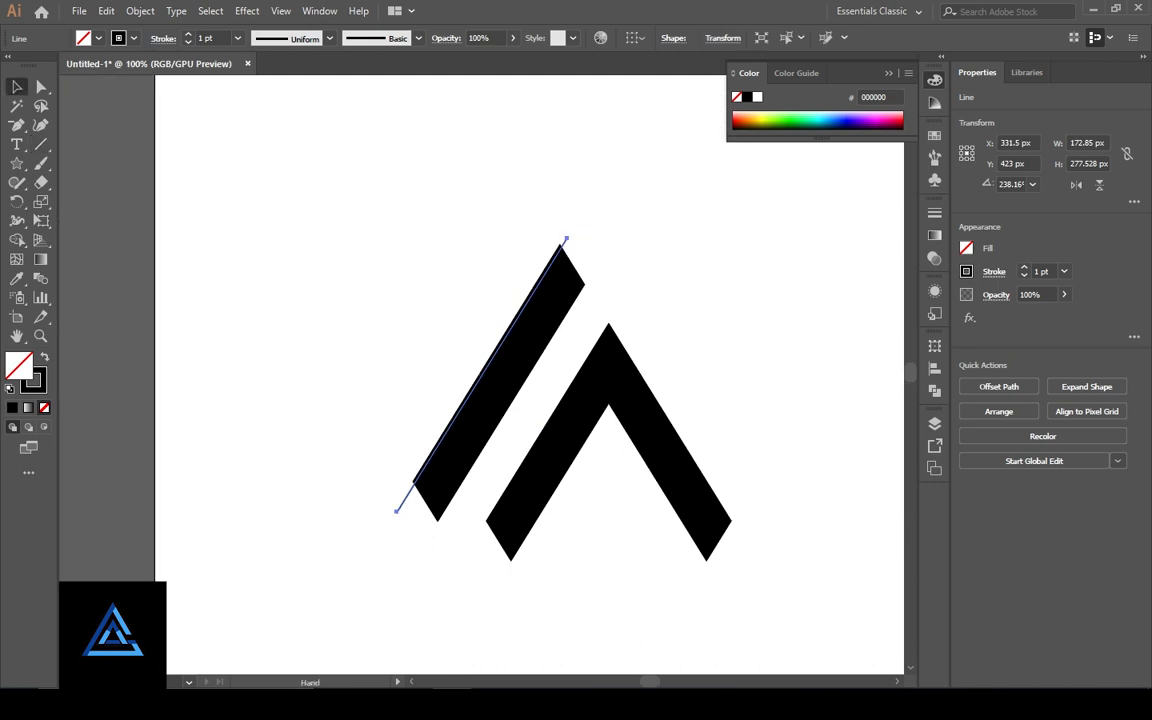
{"action": "left_click_drag", "start_coordinate": [598, 266], "coordinate": [486, 180]}
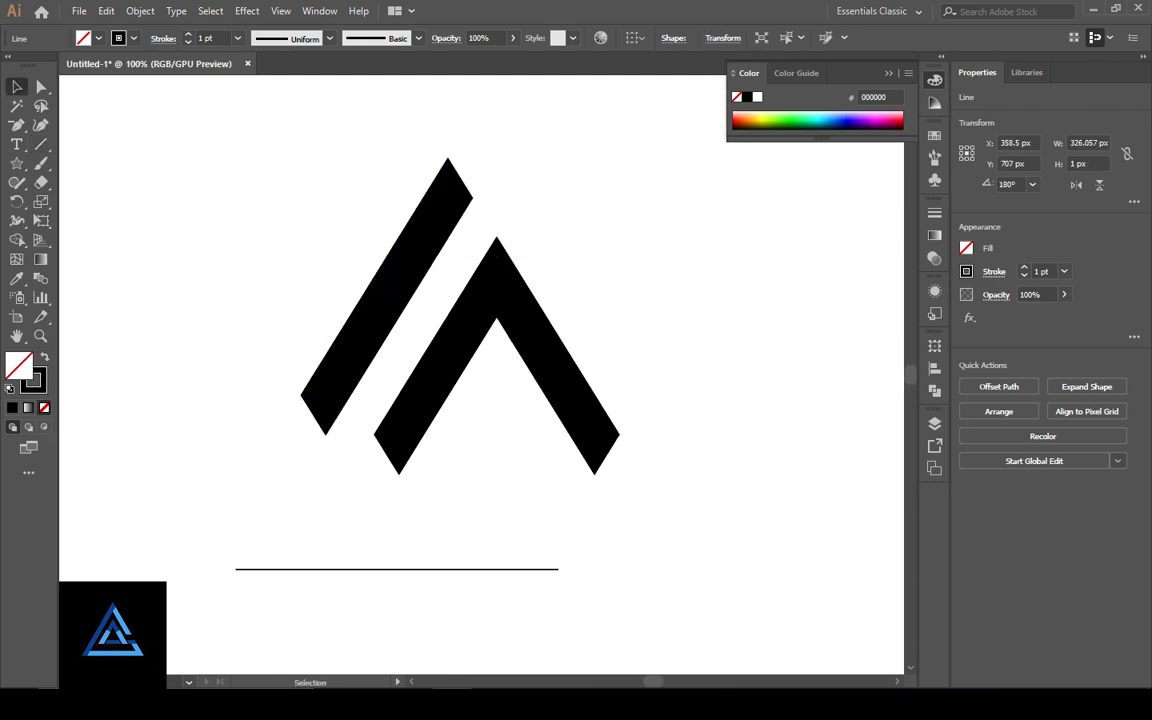
- Extend the horizontal line below the shapes to the right, to about 446 px wide
{"action": "key", "text": "ctrl+minus"}
{"action": "key", "text": "ctrl+minus"}
{"action": "key", "text": "a"}
{"action": "left_click_drag", "start_coordinate": [520, 472], "coordinate": [579, 472]}
{"action": "key", "text": "v"}
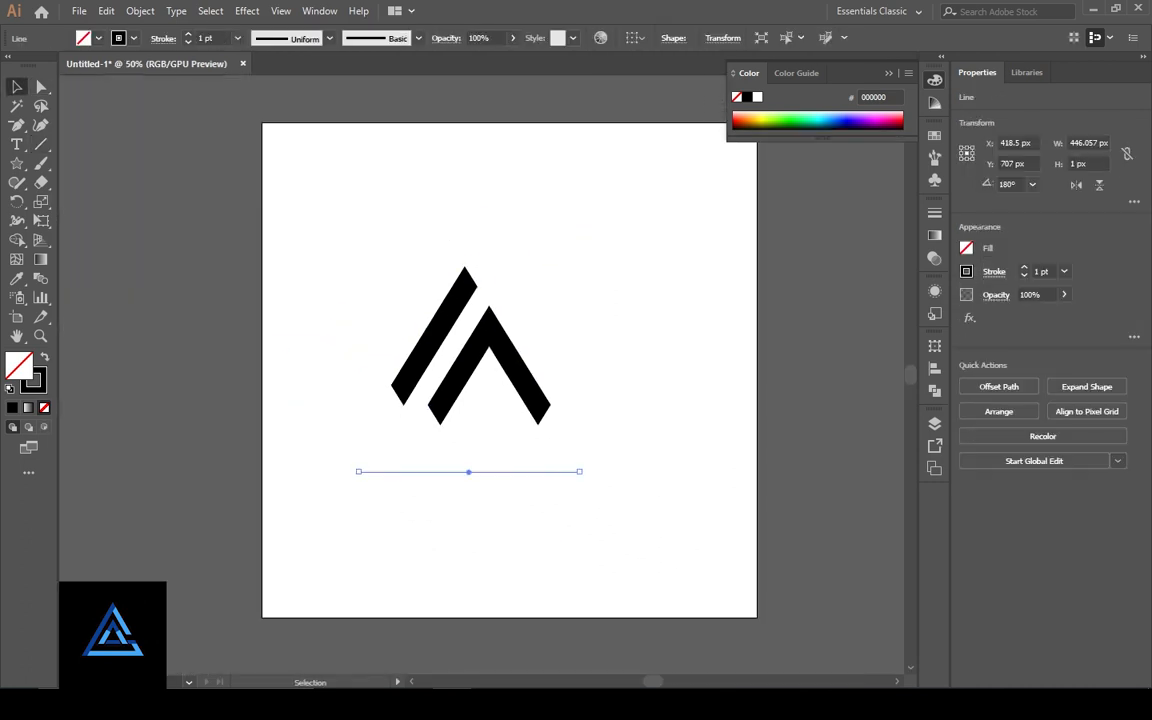
- Place a parallel copy of the horizontal line a short distance from the first one
{"action": "key", "text": "ctrl+plus"}
{"action": "key", "text": "ctrl+plus"}
{"action": "key", "text": "ctrl+plus"}
{"action": "key", "text": "ctrl+shift+a"}
{"action": "key", "text": "ctrl+minus"}
{"action": "key", "text": "ctrl+minus"}
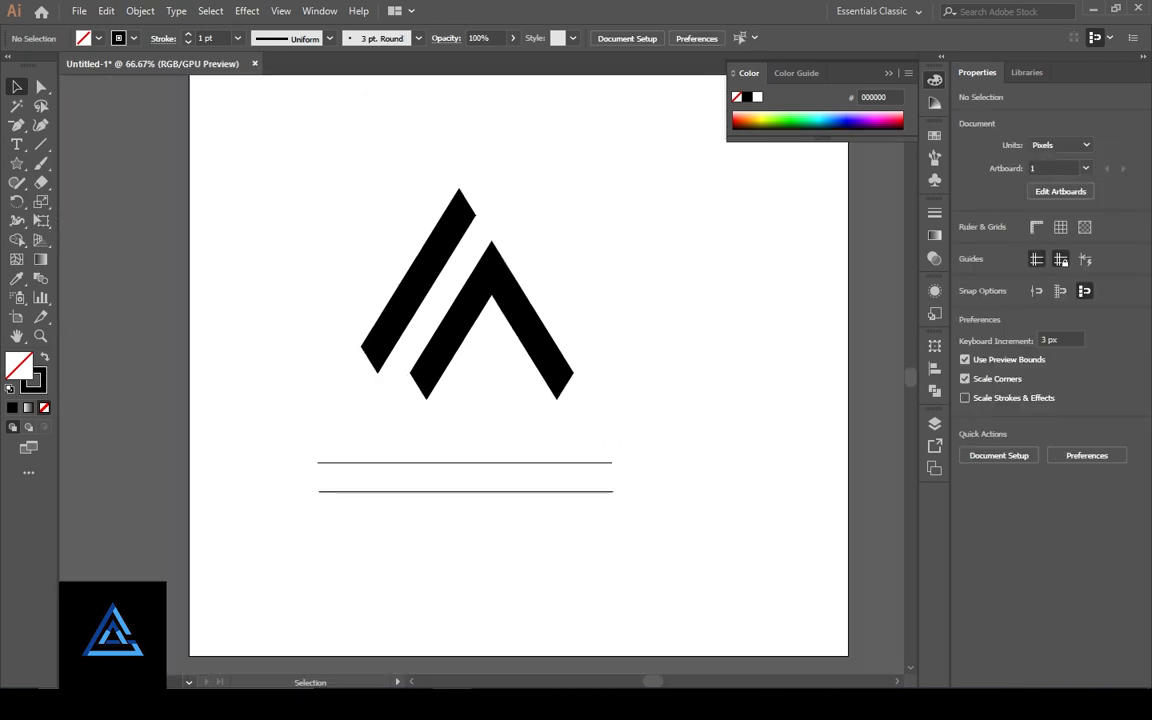
- Delete both horizontal lines below the shapes
{"action": "left_click_drag", "start_coordinate": [636, 441], "coordinate": [584, 515]}
{"action": "key", "text": "Delete"}
{"action": "key", "text": "ctrl+plus"}
{"action": "key", "text": "ctrl+plus"}
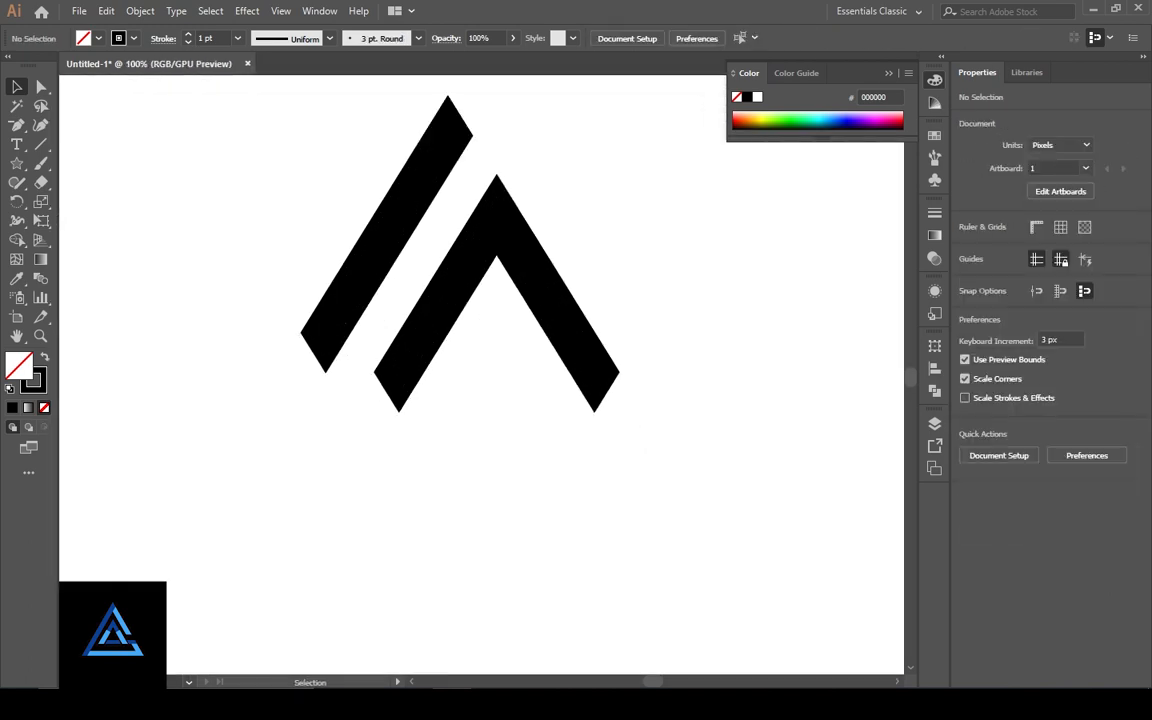
{"action": "key", "text": "comma"}
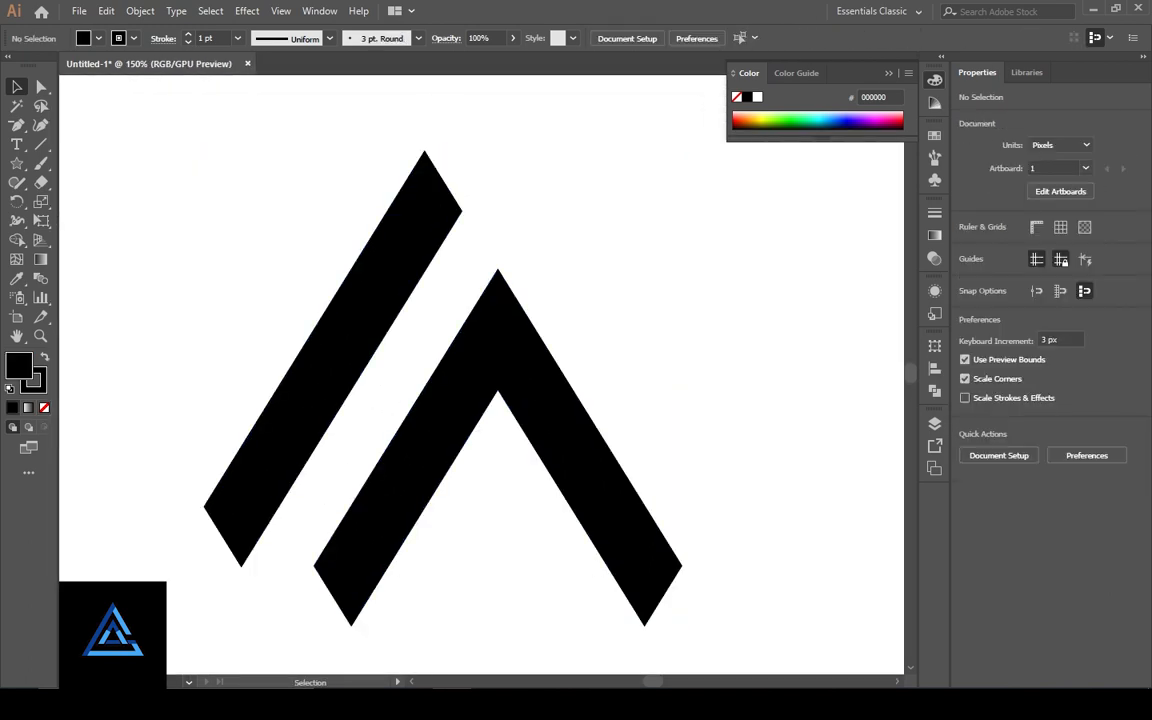
{"action": "key", "text": "ctrl+a"}
{"action": "key", "text": "ctrl+minus"}
{"action": "key", "text": "ctrl+minus"}
{"action": "key", "text": "ctrl+minus"}
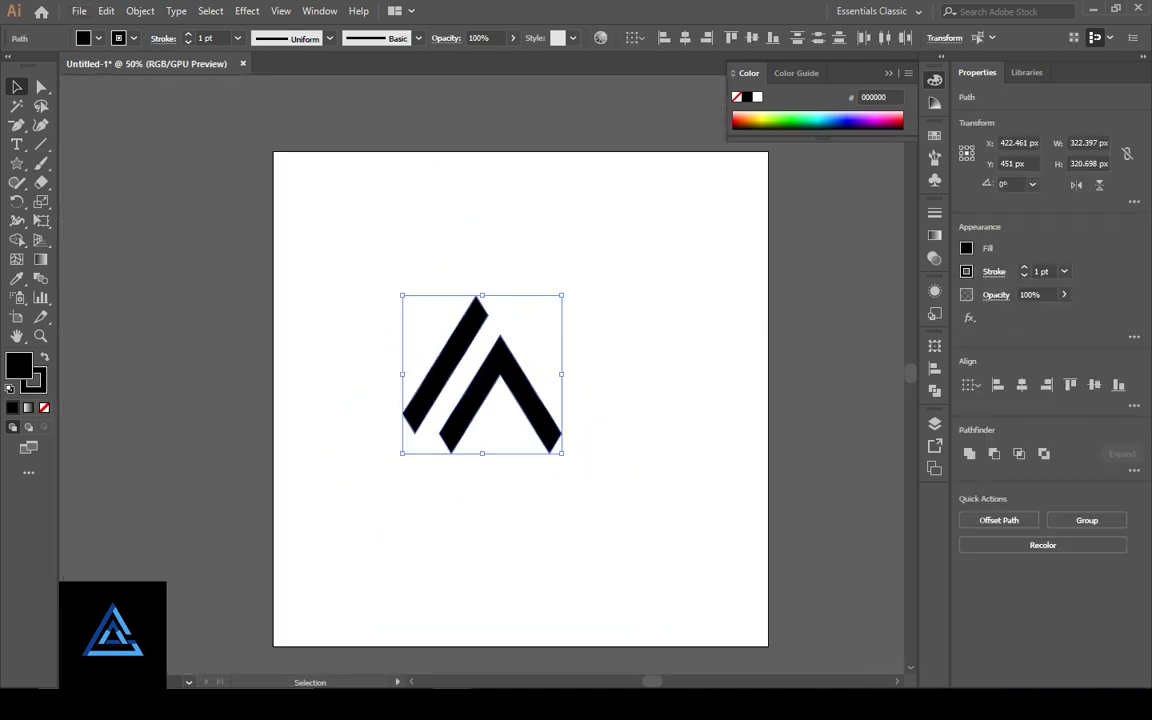
{"action": "key", "text": "ctrl+shift+a"}
{"action": "key", "text": "ctrl+plus"}
{"action": "key", "text": "ctrl+plus"}
{"action": "key", "text": "ctrl+plus"}
- Draw a straight unfilled Pen line from the chevron's lower-left tip along its inner edge, extending past the right limb
{"action": "key", "text": "minus"}
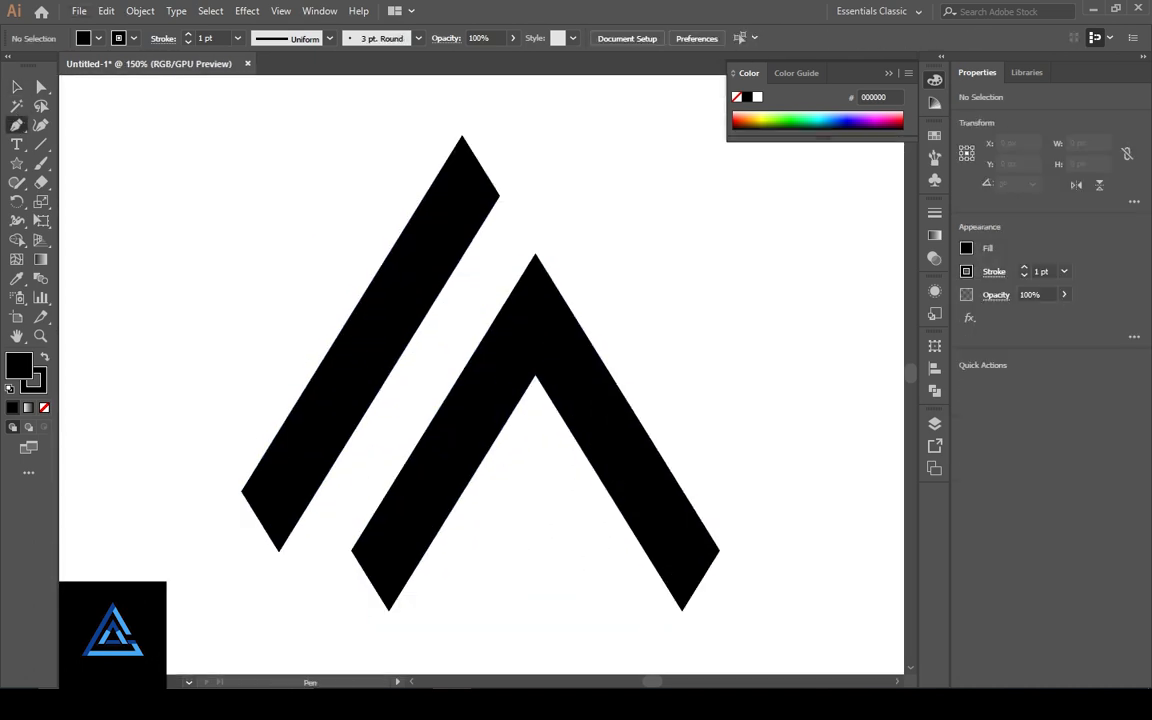
{"action": "left_click_drag", "start_coordinate": [527, 386], "coordinate": [524, 388]}
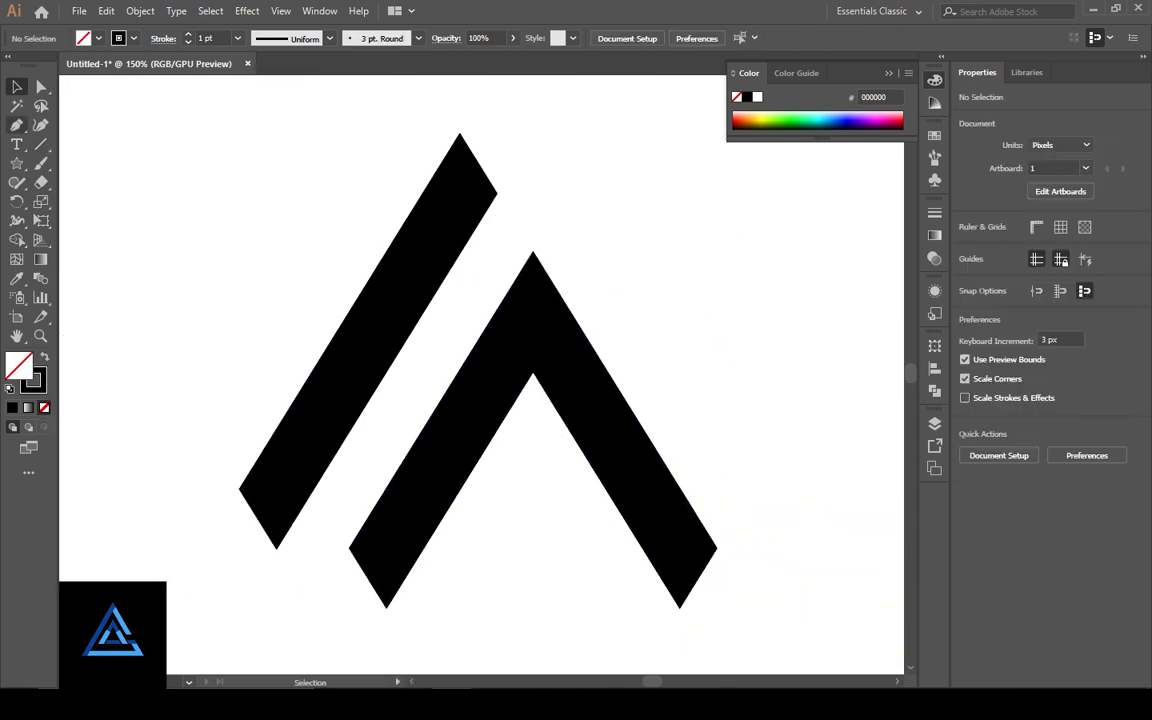
{"action": "left_click", "coordinate": [16, 125]}
{"action": "left_click", "coordinate": [386, 607]}
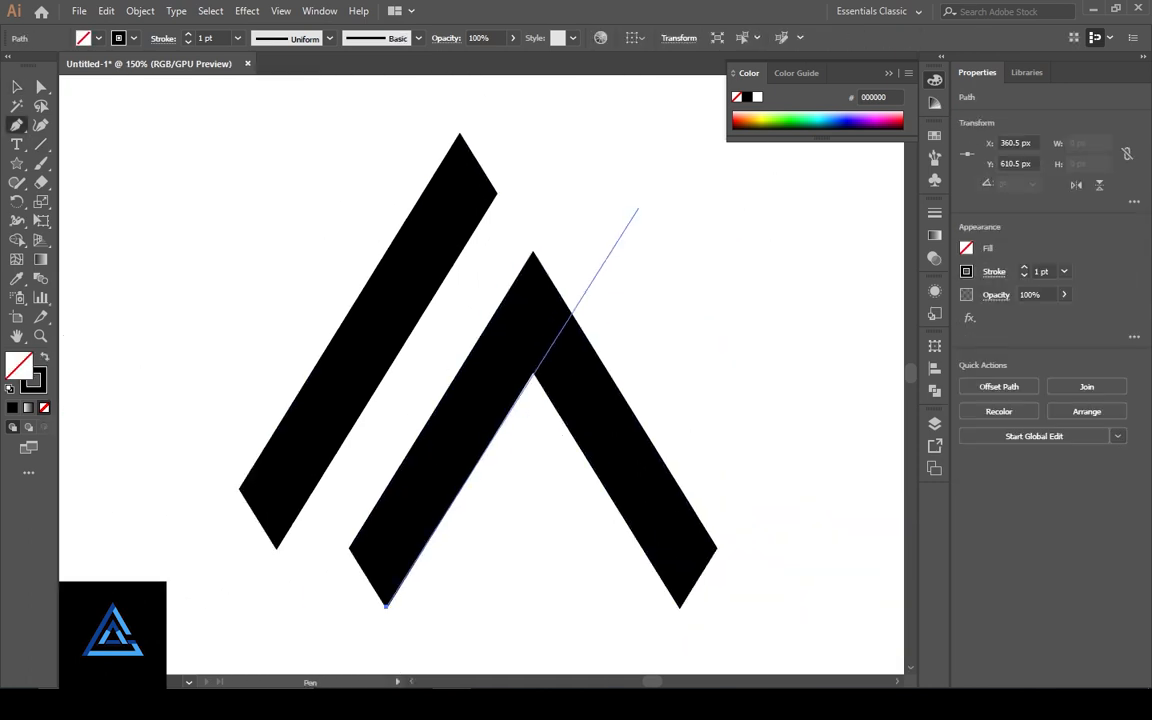
{"action": "left_click", "coordinate": [638, 206]}
{"action": "key", "text": "v"}
- Select the chevron and the diagonal bar and give them a black fill with no stroke
{"action": "left_click", "coordinate": [590, 375], "text": "shift"}
{"action": "left_click", "coordinate": [605, 259], "text": "shift"}
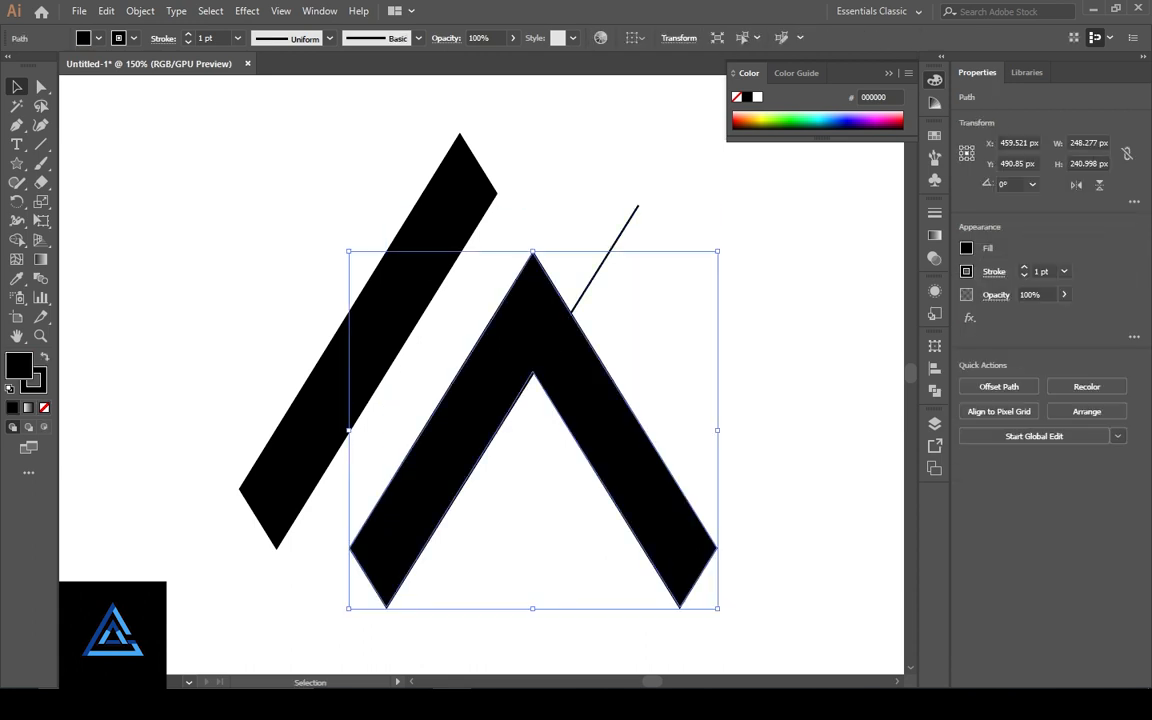
{"action": "left_click", "coordinate": [368, 340], "text": "shift"}
{"action": "left_click", "coordinate": [44, 407]}
{"action": "left_click", "coordinate": [44, 357]}
{"action": "key", "text": "ctrl+shift+a"}
- Adjust the Pen line's upper end point to follow the chevron's inner left edge
{"action": "key", "text": "a"}
{"action": "left_click", "coordinate": [638, 206]}
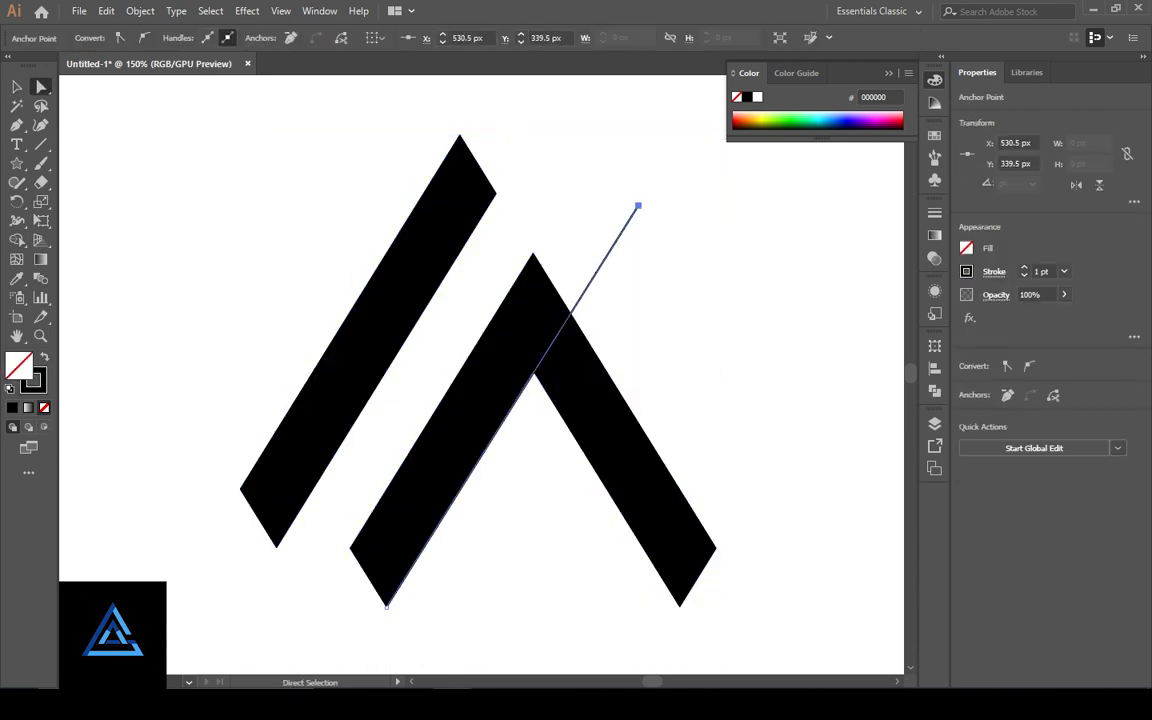
{"action": "key", "text": "ctrl+shift+a"}
{"action": "key", "text": "v"}
- Try to split the chevron along the Pen line with Shape Builder
{"action": "left_click", "coordinate": [605, 256]}
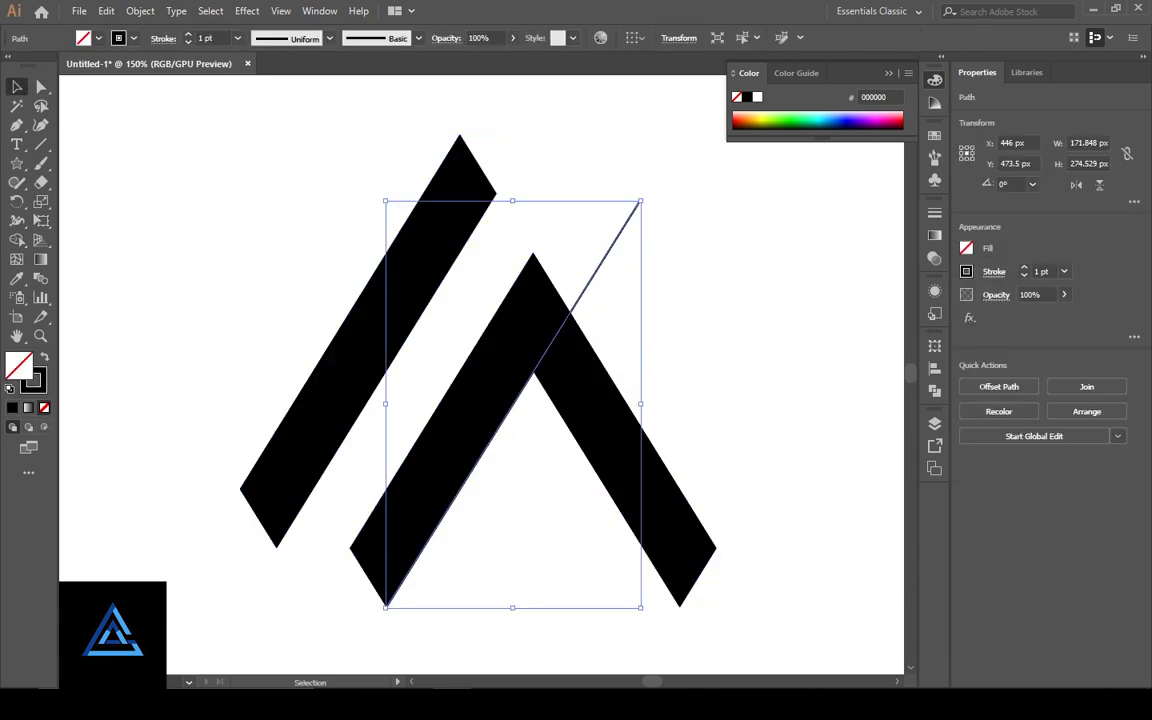
{"action": "left_click", "coordinate": [590, 375], "text": "shift"}
{"action": "key", "text": "shift+m"}
{"action": "left_click", "coordinate": [625, 450]}
{"action": "key", "text": "ctrl+z"}
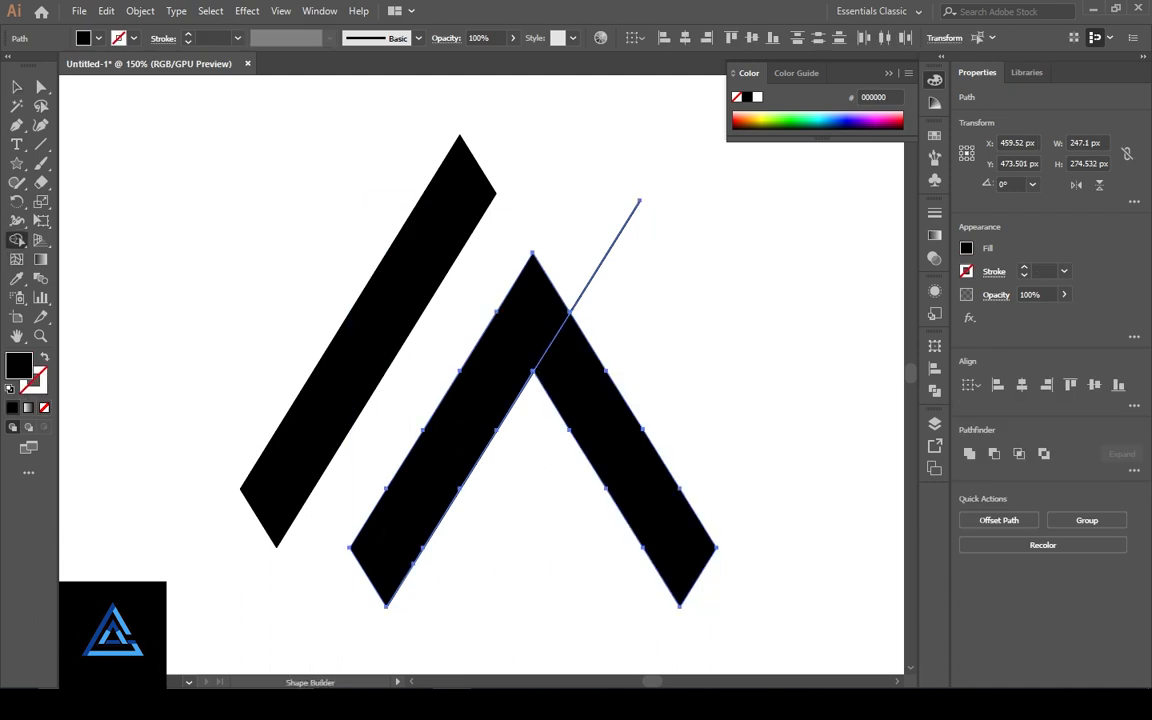
- Select the leftover line segment along the inner edge of the chevron's left limb
{"action": "key", "text": "v"}
{"action": "key", "text": "ctrl+shift+a"}
{"action": "key", "text": "ctrl+plus"}
{"action": "key", "text": "ctrl+plus"}
{"action": "key", "text": "ctrl+plus"}
{"action": "left_click", "coordinate": [424, 522]}
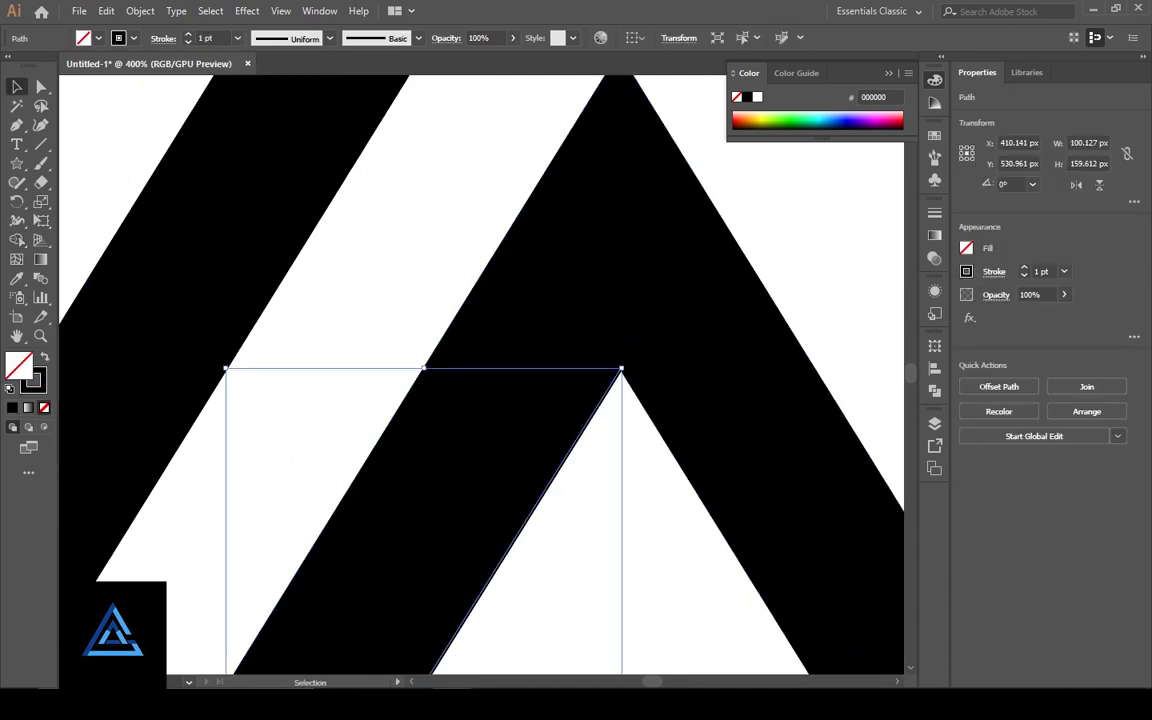
{"action": "key", "text": "ctrl+shift+a"}
{"action": "key", "text": "ctrl+minus"}
{"action": "key", "text": "ctrl+minus"}
- Undo the chevron split, keeping both shapes filled black without a stroke
{"action": "key", "text": "ctrl+z"}
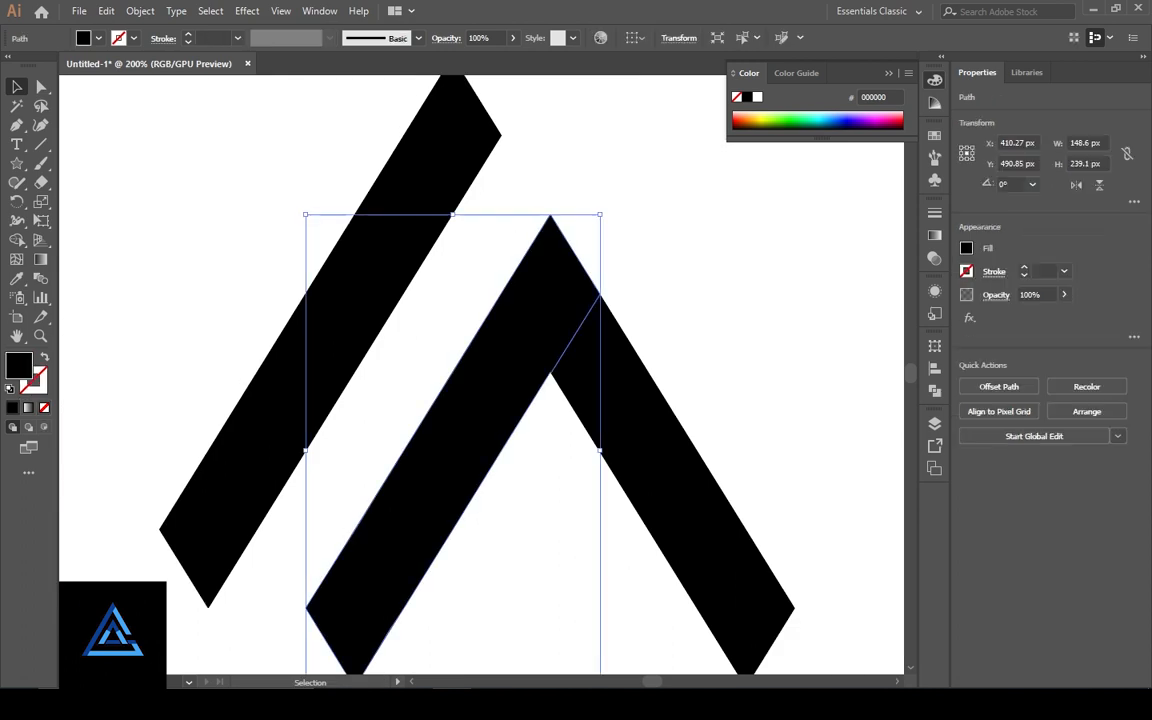
{"action": "key", "text": "a"}
{"action": "key", "text": "ctrl+z"}
{"action": "key", "text": "ctrl+y"}
{"action": "key", "text": "ctrl+z"}
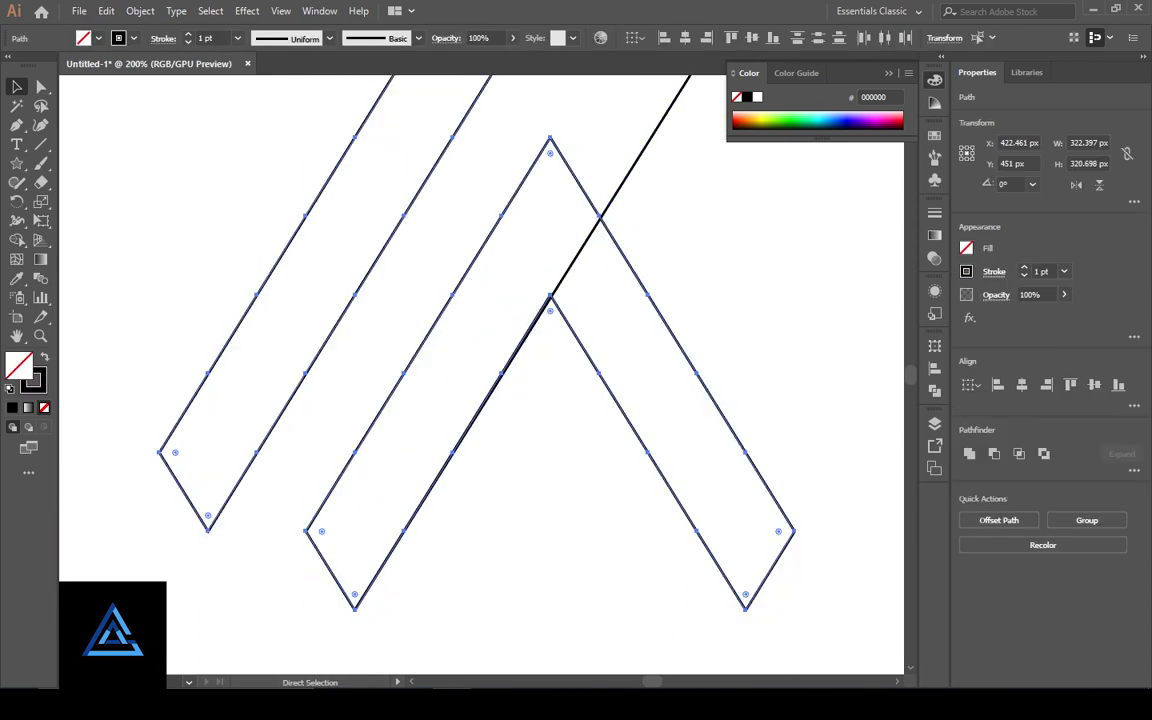
{"action": "key", "text": "ctrl+y"}
{"action": "key", "text": "v"}
{"action": "key", "text": "ctrl+shift+a"}
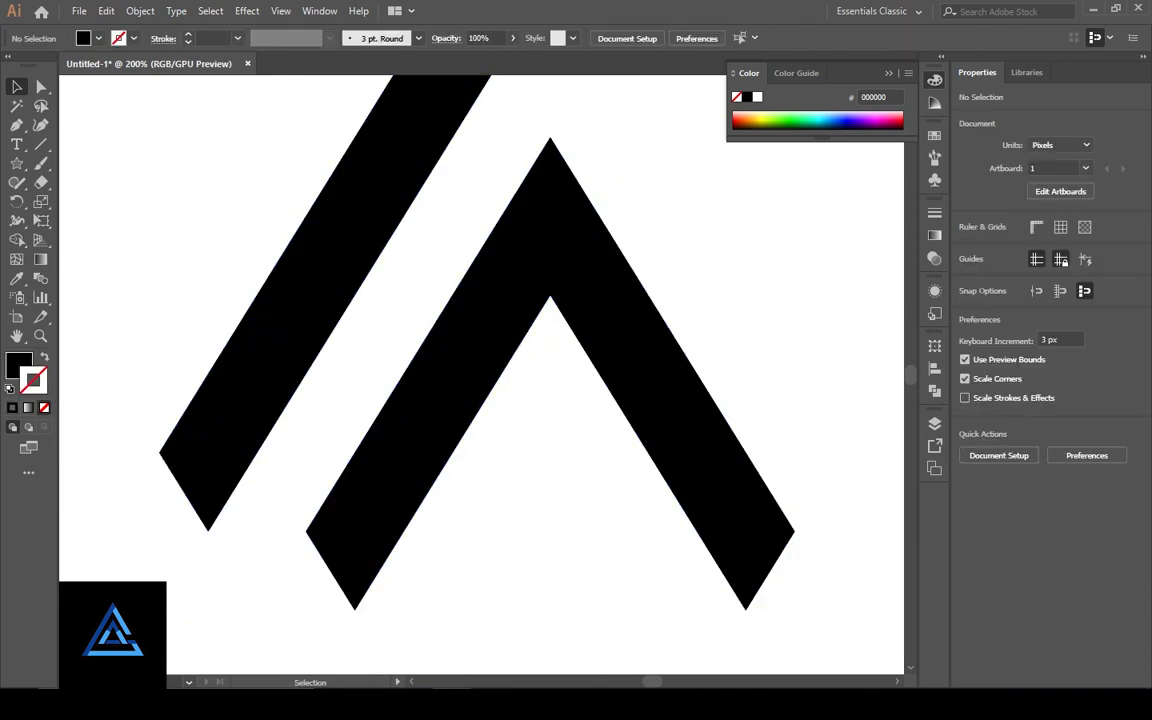
- Draw a strokeless Pen line along the chevron's inner left edge through its right limb and split the chevron there with Shape Builder
{"action": "key", "text": "p"}
{"action": "left_click", "coordinate": [355, 608]}
{"action": "left_click", "coordinate": [675, 93]}
{"action": "key", "text": "v"}
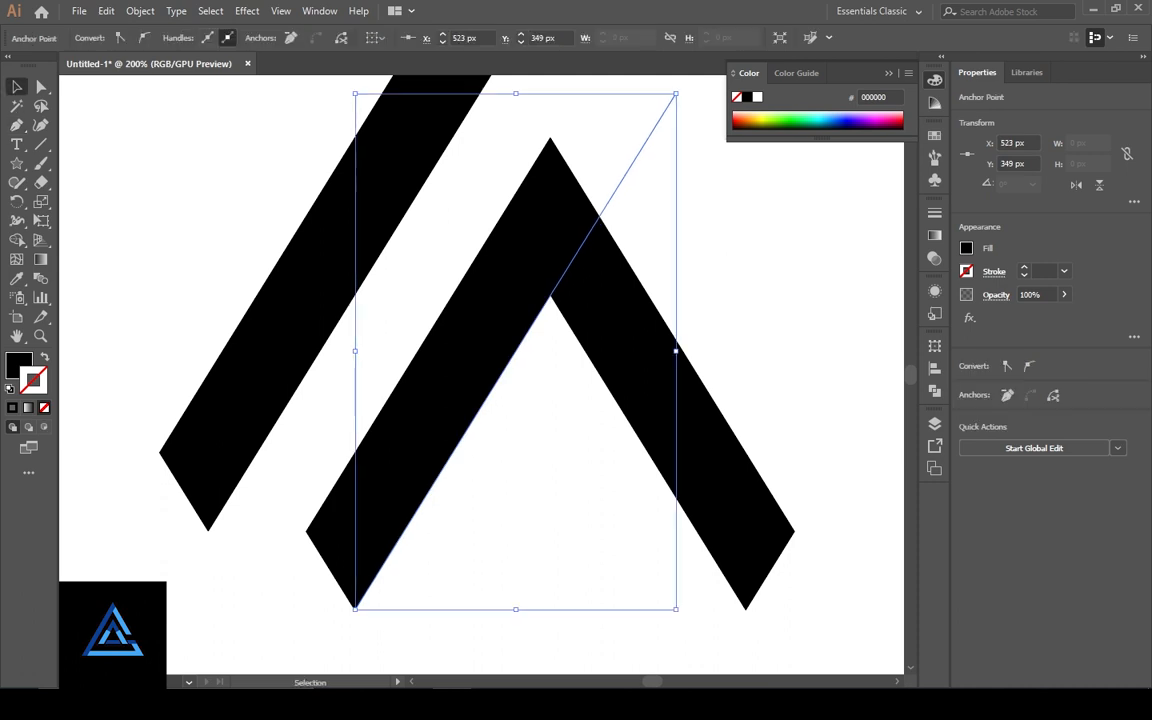
{"action": "left_click", "coordinate": [650, 400], "text": "shift"}
{"action": "key", "text": "shift+m"}
{"action": "key", "text": "v"}
{"action": "key", "text": "ctrl+shift+a"}
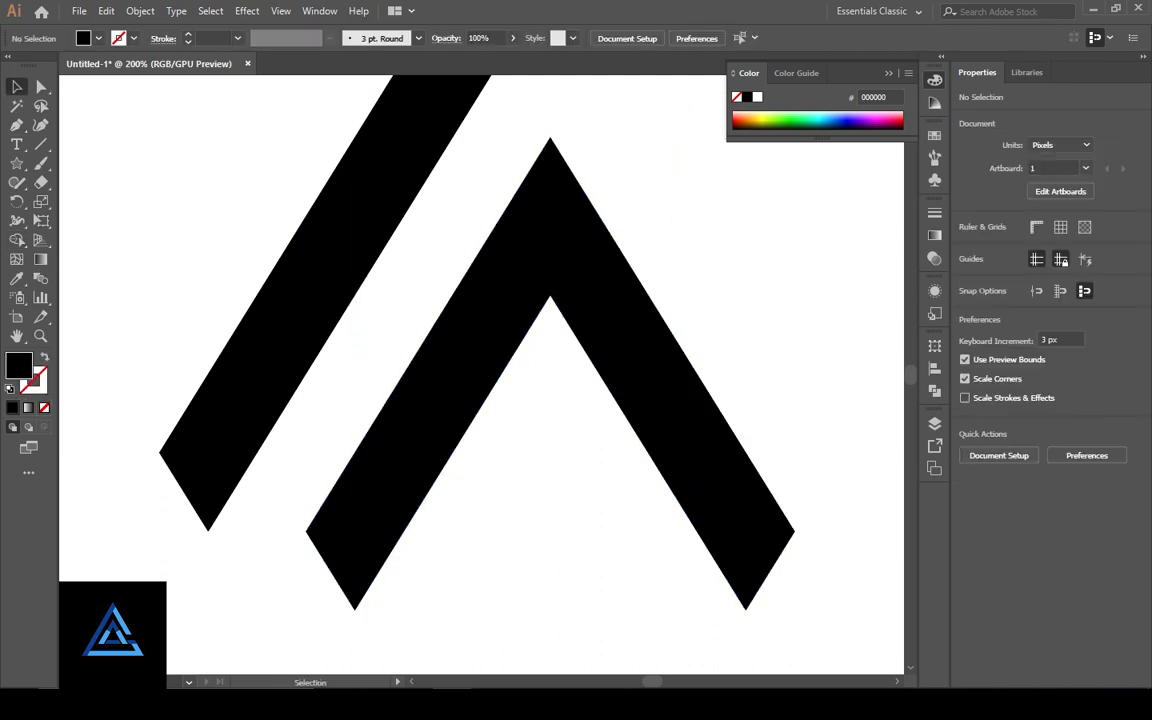
- Delete the leftover Pen line segment beside the chevron's right limb and select the separated left limb
{"action": "left_click", "coordinate": [637, 155]}
{"action": "key", "text": "Delete"}
{"action": "left_click", "coordinate": [450, 375]}
{"action": "key", "text": "ctrl+minus"}
{"action": "key", "text": "ctrl+minus"}
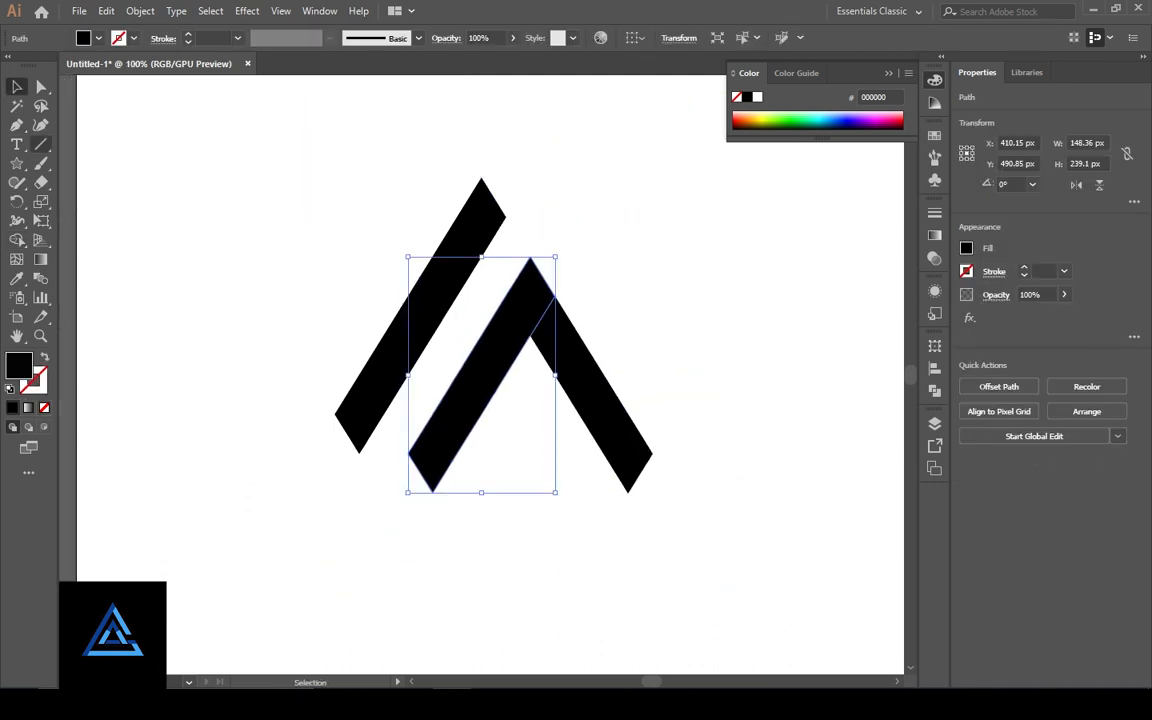
- Draw a Pen line along the inner edge of the chevron's right limb, ending inside the upper part of the left bar
{"action": "left_click", "coordinate": [459, 221]}
{"action": "key", "text": "ctrl+plus"}
{"action": "key", "text": "ctrl+plus"}
{"action": "key", "text": "ctrl+plus"}
{"action": "key", "text": "ctrl+plus"}
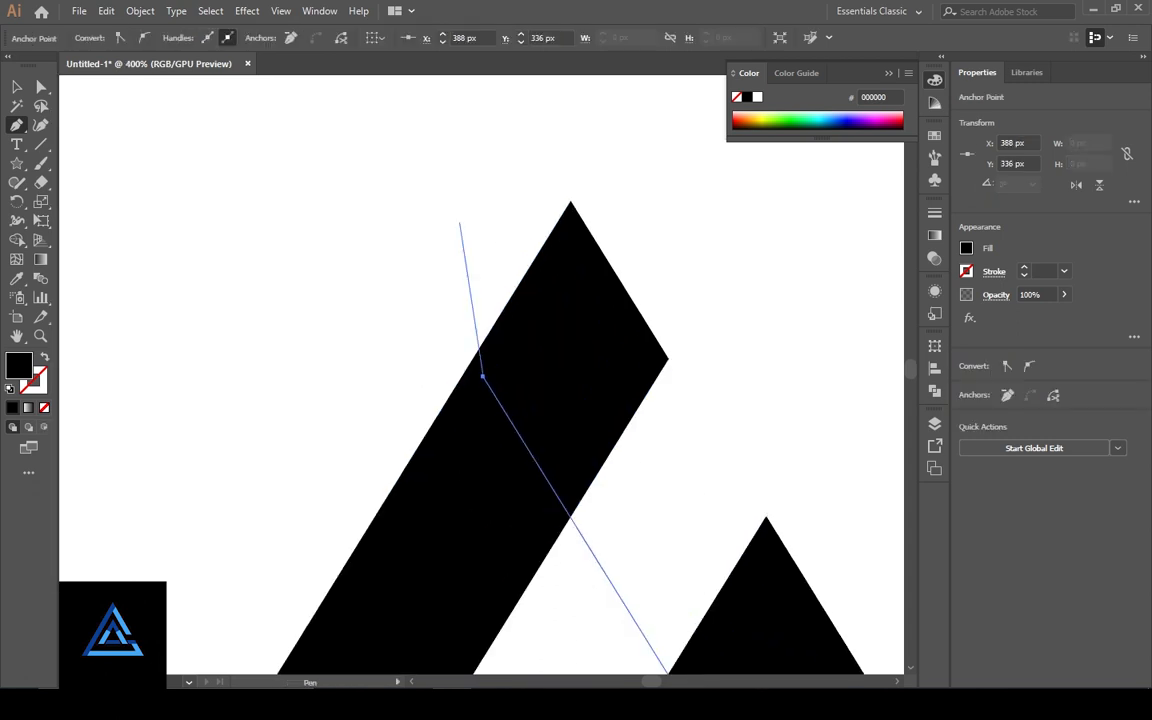
{"action": "left_click_drag", "start_coordinate": [662, 670], "coordinate": [408, 340]}
{"action": "key", "text": "v"}
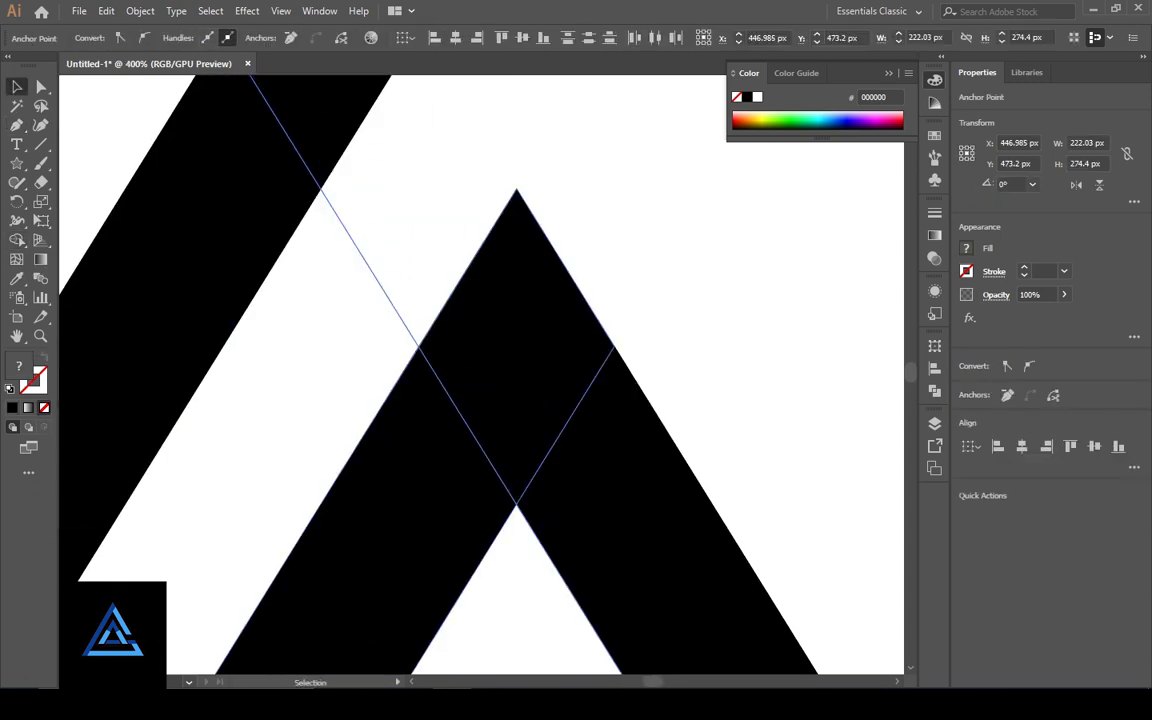
- Try to separate the chevron's apex diamond and remove the excess line with Shape Builder
{"action": "key", "text": "shift+m"}
{"action": "left_click", "coordinate": [516, 346], "text": "alt"}
{"action": "key", "text": "ctrl+z"}
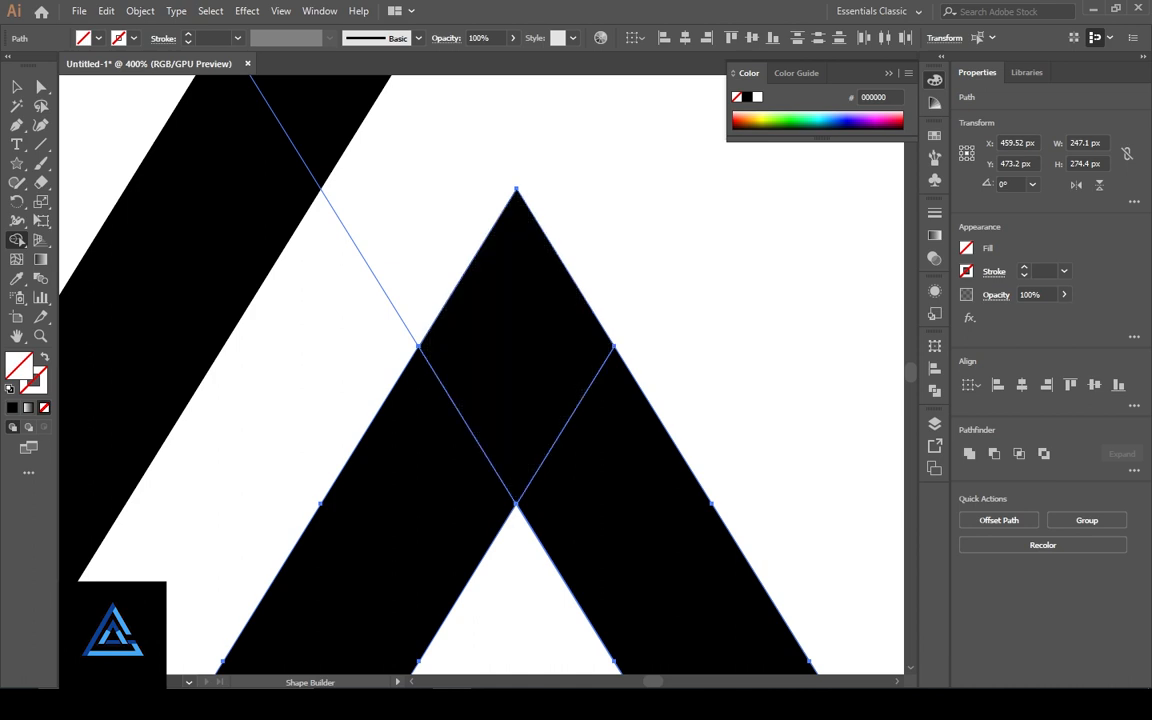
{"action": "left_click", "coordinate": [366, 262], "text": "alt"}
{"action": "key", "text": "ctrl+minus"}
{"action": "key", "text": "ctrl+minus"}
{"action": "key", "text": "ctrl+minus"}
{"action": "key", "text": "ctrl+z"}
{"action": "key", "text": "a"}
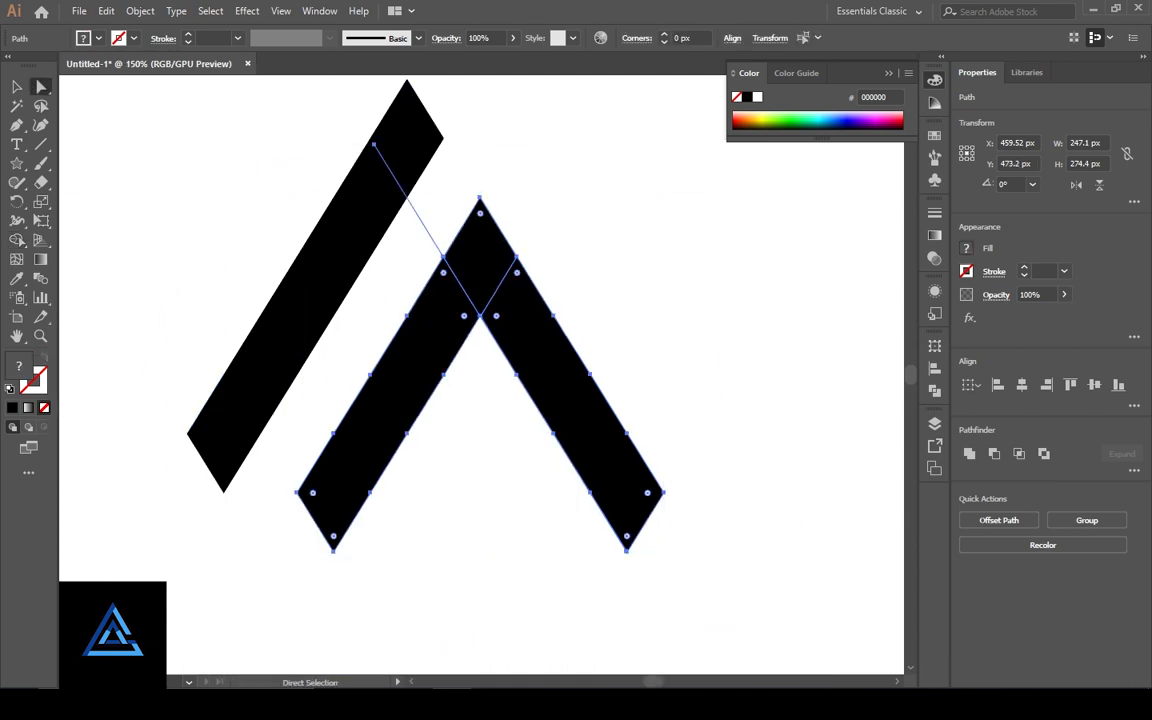
- Select the leftover line between the left bar and the chevron, and undo back past the apex split
{"action": "key", "text": "ctrl+shift+a"}
{"action": "left_click", "coordinate": [409, 199]}
{"action": "key", "text": "ctrl+shift+a"}
{"action": "left_click", "coordinate": [432, 240]}
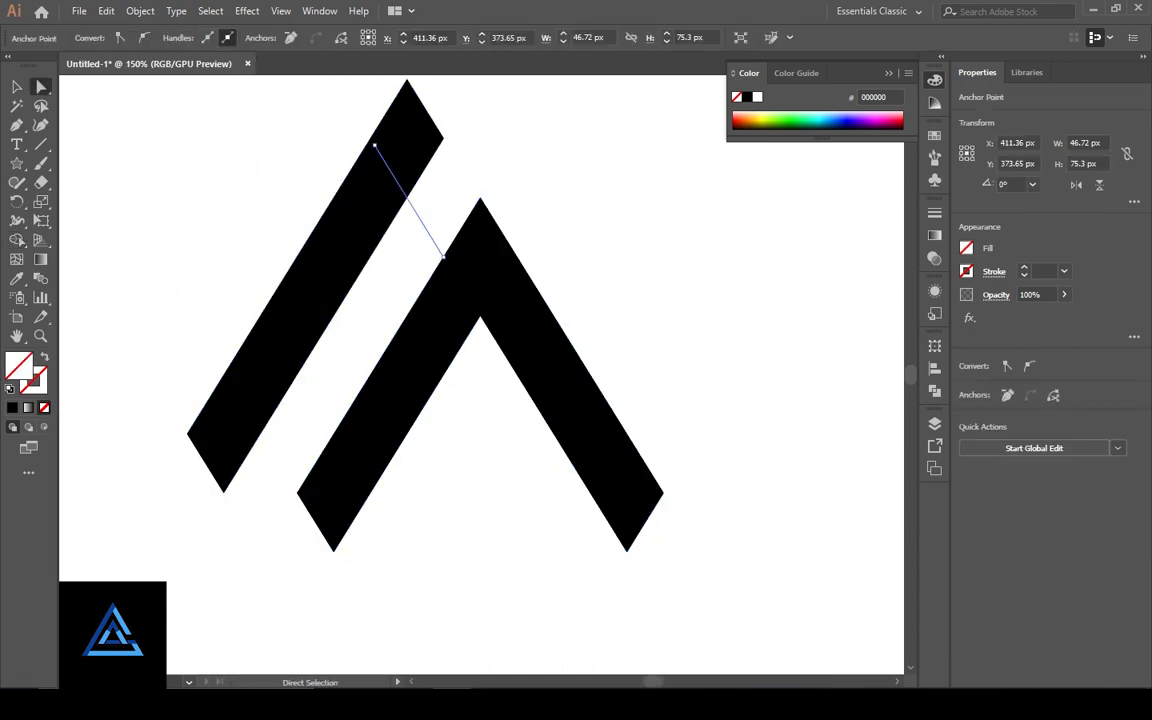
{"action": "key", "text": "ctrl+shift+a"}
{"action": "key", "text": "ctrl+z"}
{"action": "key", "text": "ctrl+z"}
{"action": "key", "text": "ctrl+z"}
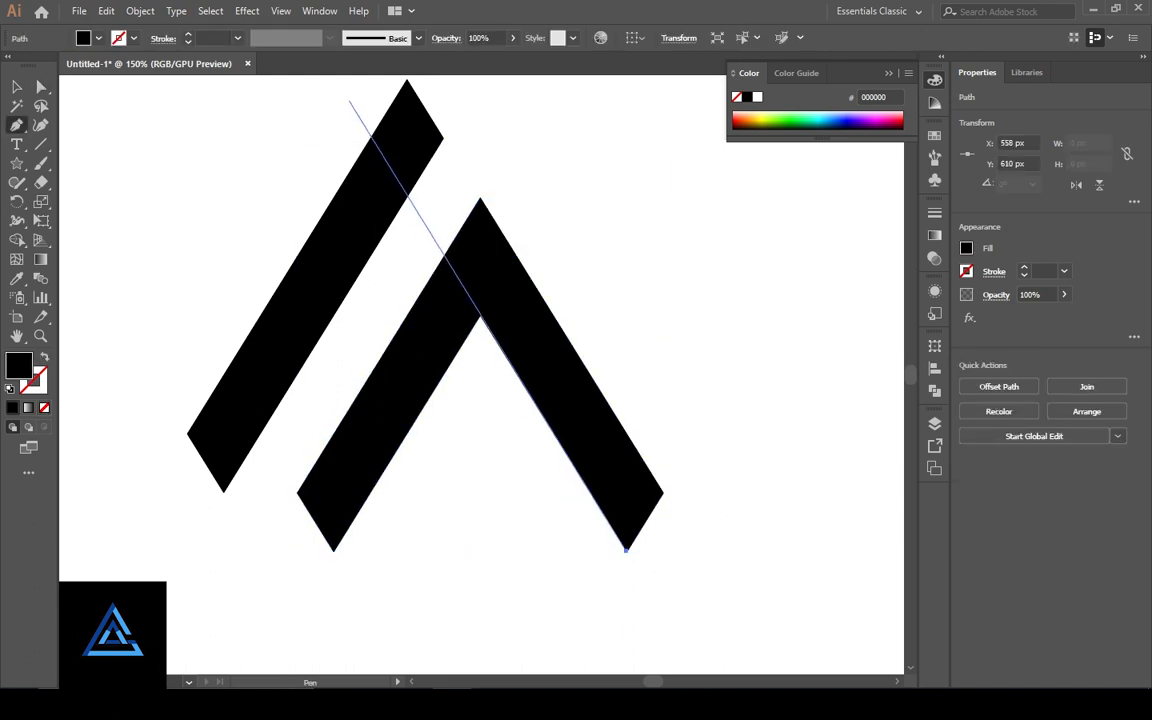
- Split the left bar's tip and the chevron's apex along the Pen line crossing both, using Shape Builder
{"action": "key", "text": "v"}
{"action": "key", "text": "ctrl+a"}
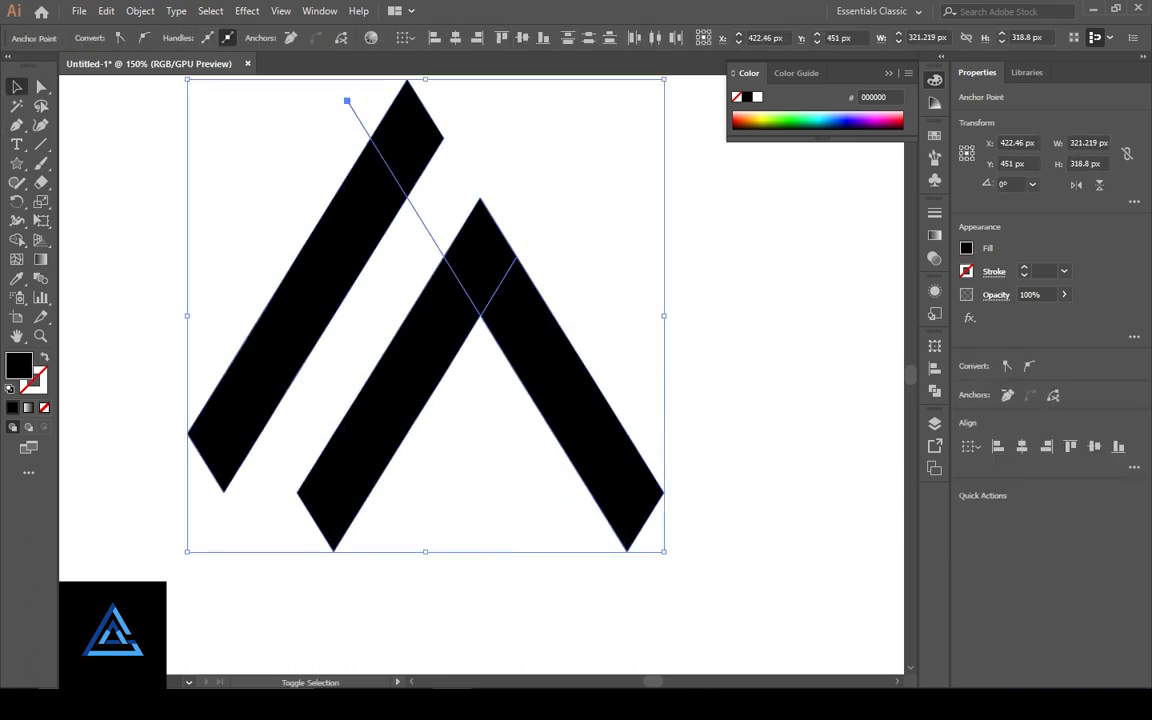
{"action": "key", "text": "shift+m"}
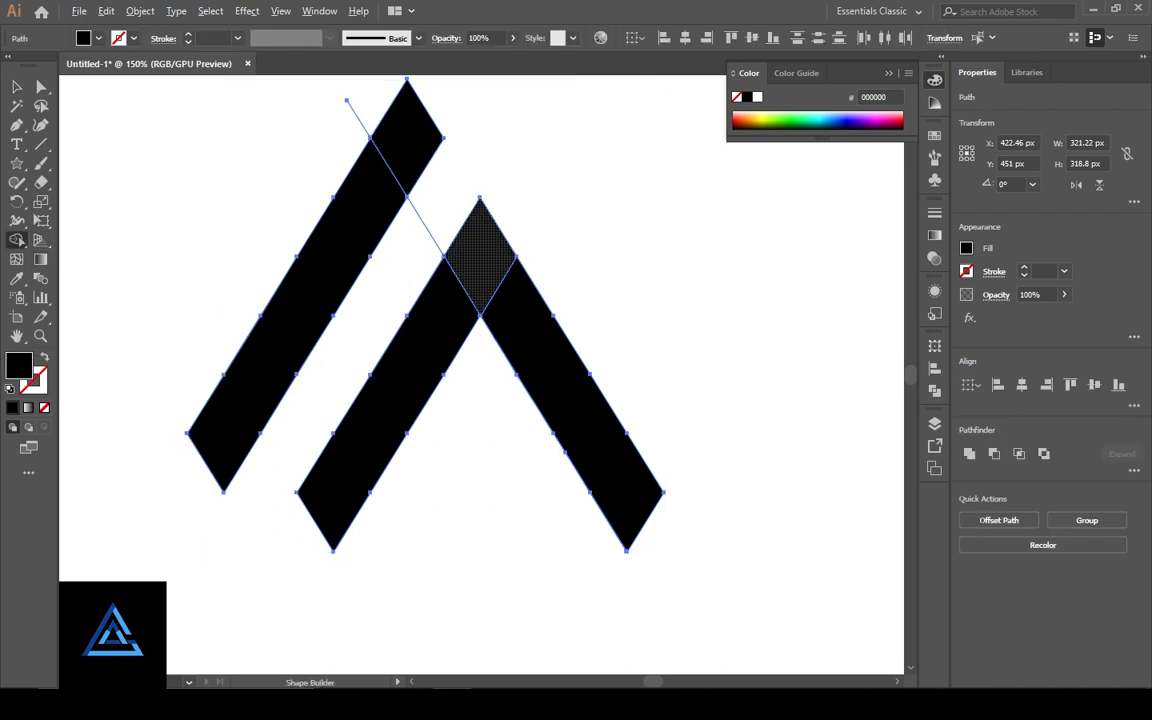
{"action": "key", "text": "v"}
{"action": "key", "text": "ctrl+shift+a"}
{"action": "key", "text": "ctrl+minus"}
{"action": "left_click_drag", "start_coordinate": [426, 340], "coordinate": [480, 373]}
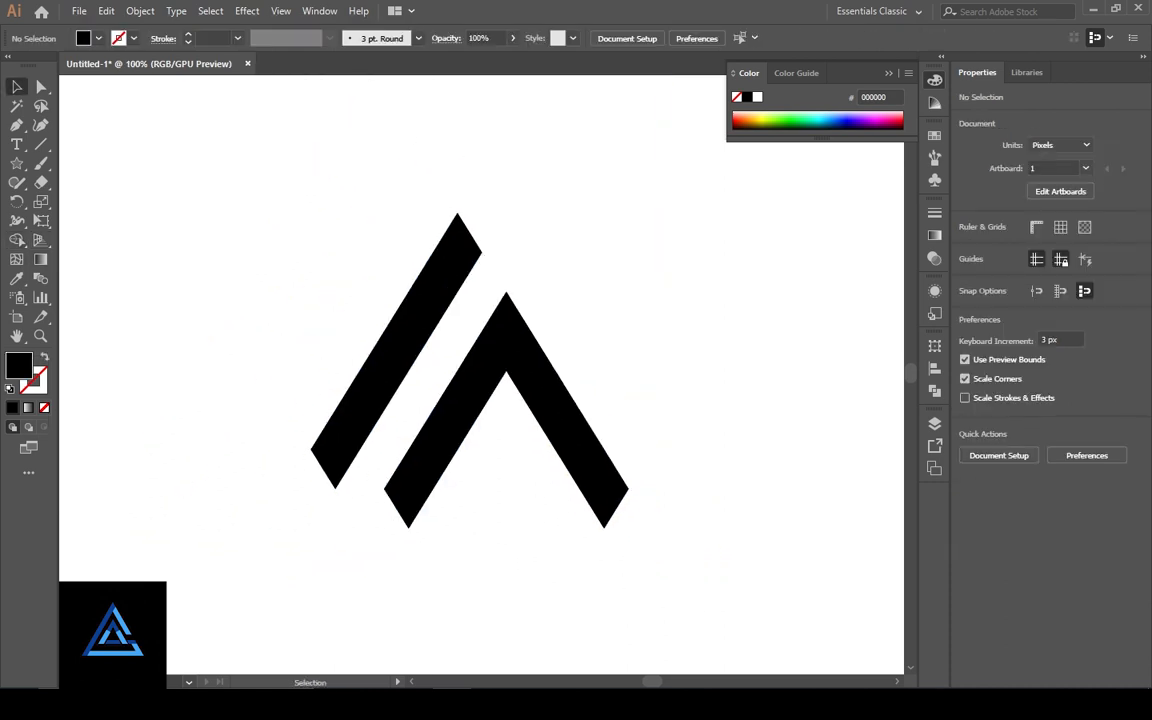
- Fill the left bar's tip and the chevron's apex diamond with the dark navy swatch
{"action": "left_click", "coordinate": [457, 252]}
{"action": "left_click", "coordinate": [506, 330], "text": "shift"}
{"action": "left_click", "coordinate": [934, 135]}
{"action": "left_click", "coordinate": [858, 189]}
{"action": "key", "text": "ctrl+shift+a"}
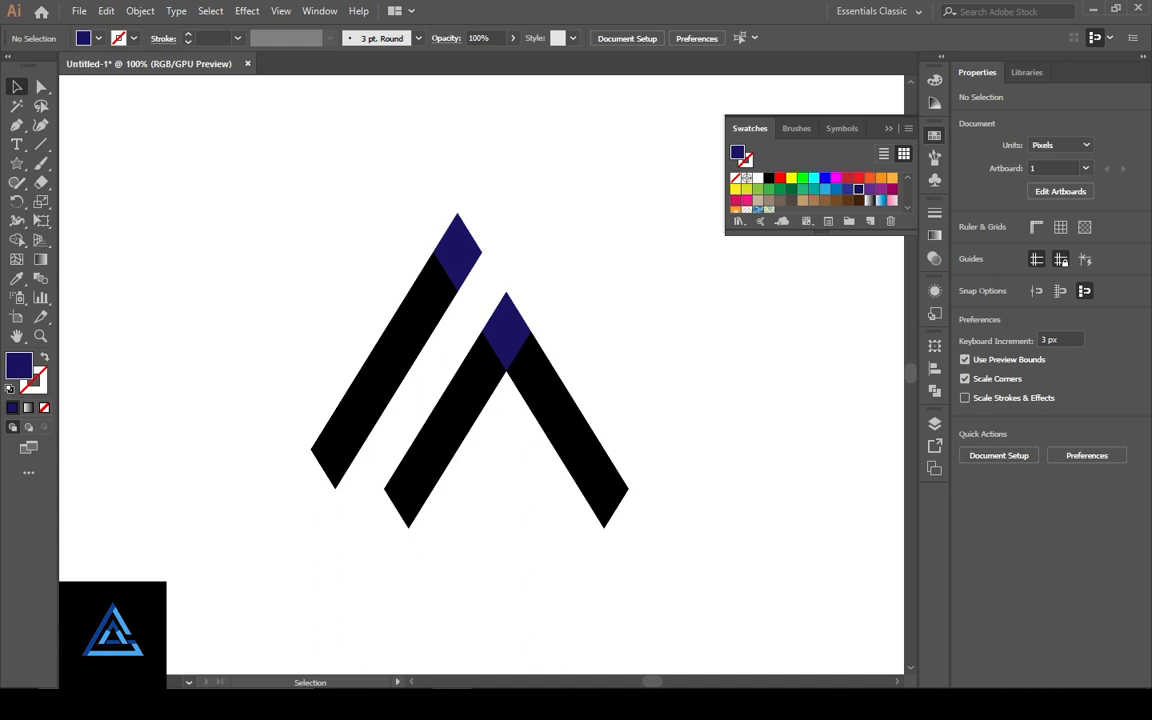
- Fill the left bar and both chevron limbs with the blue-violet swatch
{"action": "left_click", "coordinate": [570, 430]}
{"action": "left_click", "coordinate": [869, 189]}
{"action": "left_click", "coordinate": [385, 370]}
{"action": "left_click", "coordinate": [445, 430], "text": "shift"}
{"action": "left_click", "coordinate": [847, 189]}
{"action": "key", "text": "ctrl+shift+a"}
{"action": "scroll", "coordinate": [481, 377], "scroll_direction": "up", "scroll_amount": 2}
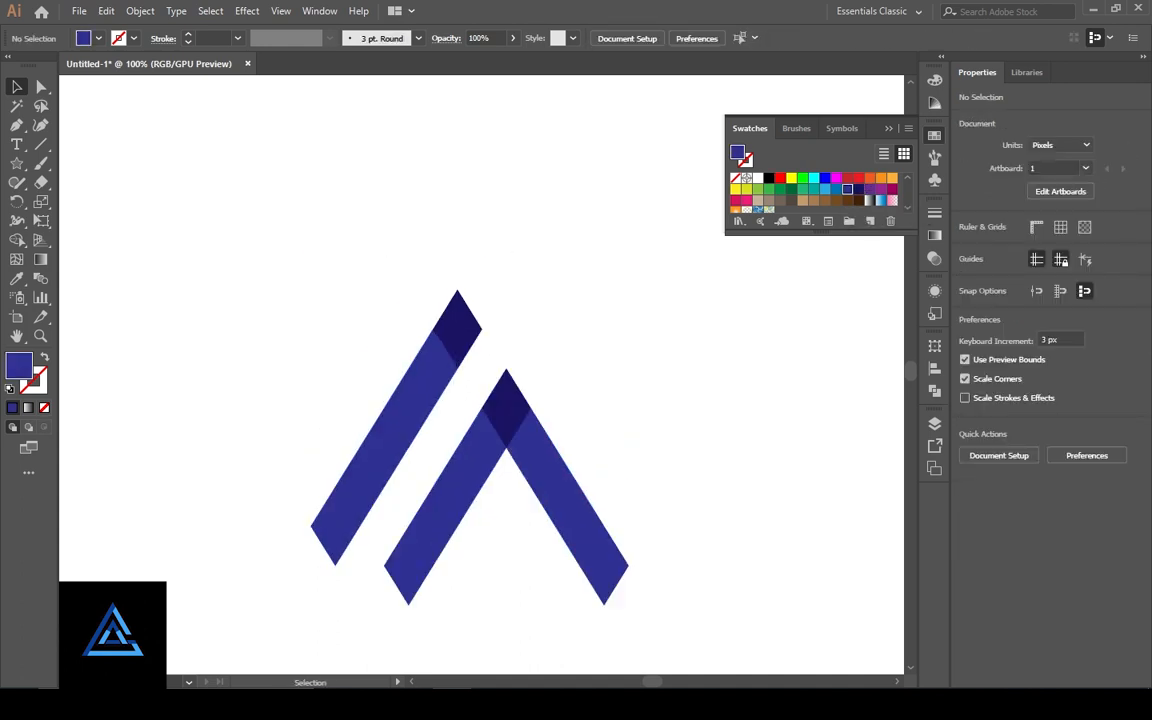
- Change the left bar's fill to a deep navy blue in the Color Picker
{"action": "scroll", "coordinate": [481, 377], "scroll_direction": "down", "scroll_amount": 2}
{"action": "key", "text": "ctrl+plus"}
{"action": "left_click_drag", "start_coordinate": [481, 377], "coordinate": [471, 386]}
{"action": "left_click", "coordinate": [326, 376]}
{"action": "left_click", "coordinate": [934, 235]}
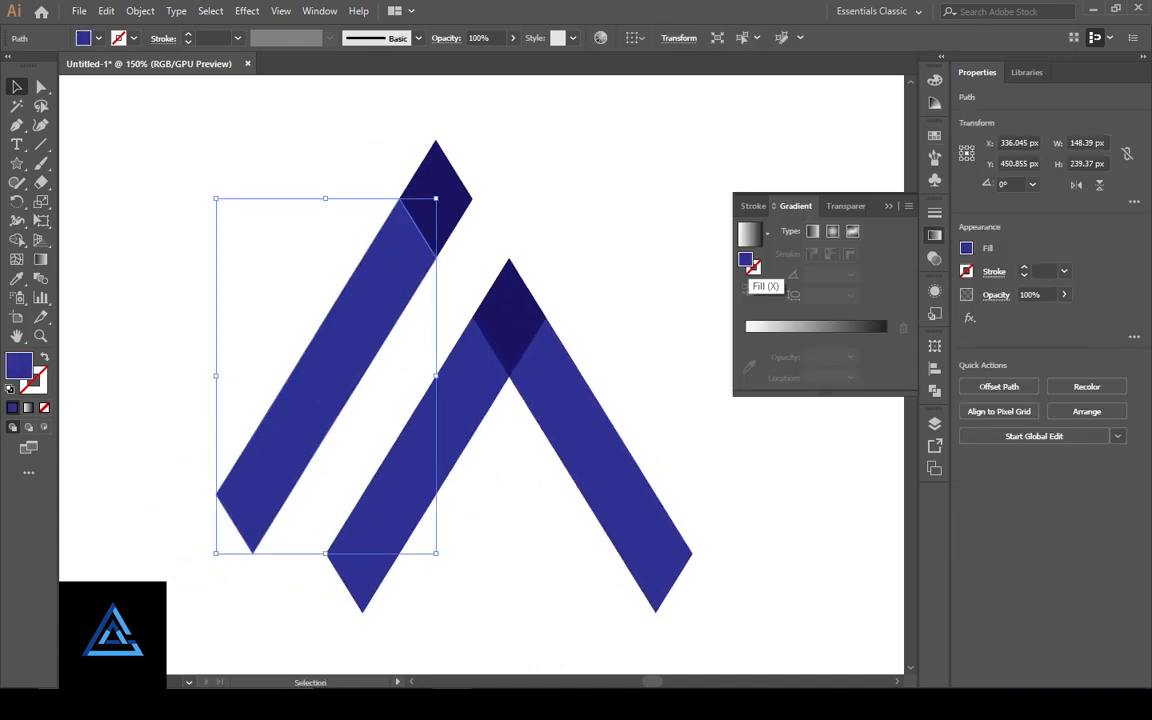
{"action": "double_click", "coordinate": [746, 261]}
{"action": "key", "text": "Return"}
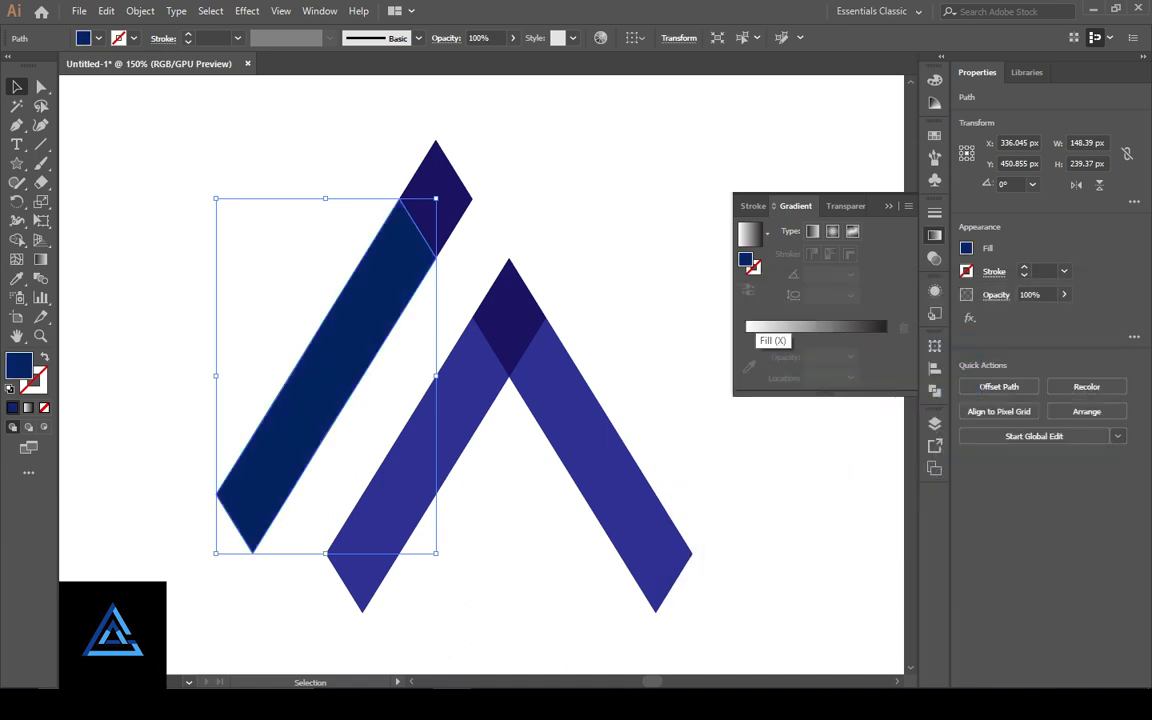
- Give the left bar a linear gradient from the deep navy to black
{"action": "left_click_drag", "start_coordinate": [746, 260], "coordinate": [754, 327]}
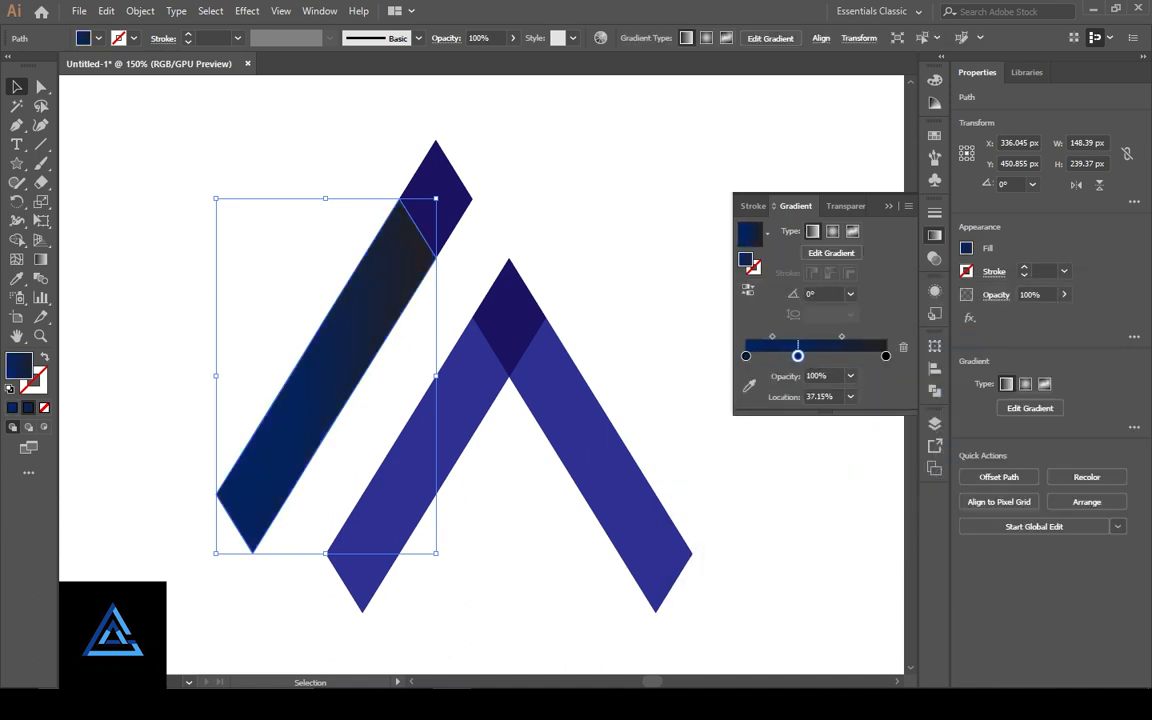
{"action": "double_click", "coordinate": [885, 356]}
{"action": "left_click", "coordinate": [716, 407]}
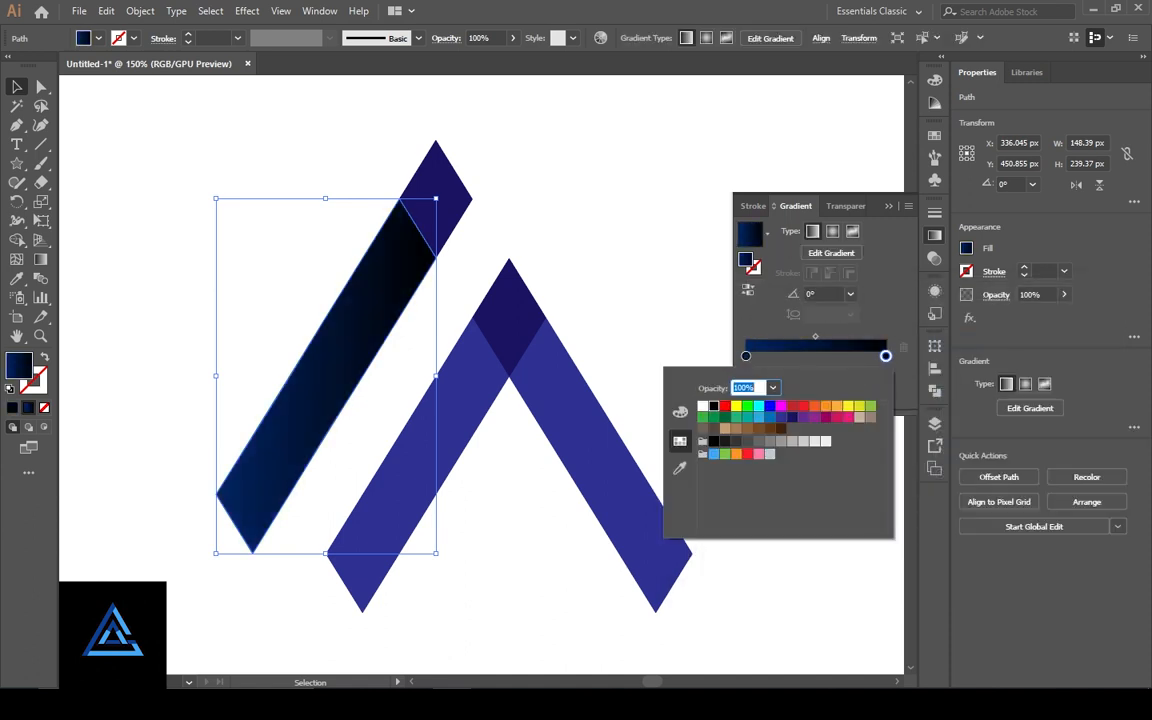
{"action": "key", "text": "Return"}
{"action": "left_click", "coordinate": [888, 206]}
- Copy the left bar's navy-to-black gradient onto its tip and all the chevron pieces with the Eyedropper
{"action": "left_click", "coordinate": [436, 200]}
{"action": "key", "text": "i"}
{"action": "left_click", "coordinate": [390, 285]}
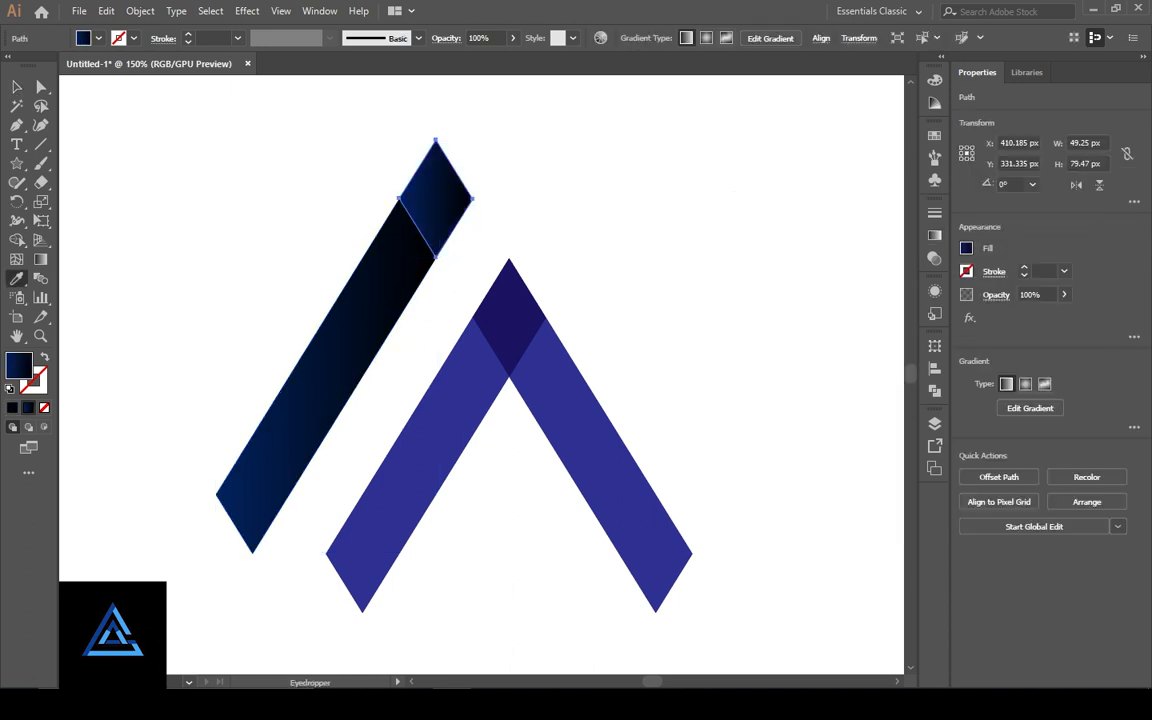
{"action": "key", "text": "v"}
{"action": "left_click_drag", "start_coordinate": [700, 285], "coordinate": [440, 595]}
{"action": "key", "text": "i"}
{"action": "left_click", "coordinate": [390, 285]}
{"action": "key", "text": "v"}
{"action": "key", "text": "ctrl+shift+a"}
- Run the left bar's gradient along its length, from navy at the foot to black near the tip
{"action": "key", "text": "ctrl+plus"}
{"action": "key", "text": "ctrl+plus"}
{"action": "left_click_drag", "start_coordinate": [481, 375], "coordinate": [422, 344]}
{"action": "key", "text": "ctrl+minus"}
{"action": "key", "text": "ctrl+minus"}
{"action": "left_click", "coordinate": [300, 400]}
{"action": "key", "text": "g"}
{"action": "left_click_drag", "start_coordinate": [200, 540], "coordinate": [386, 260]}
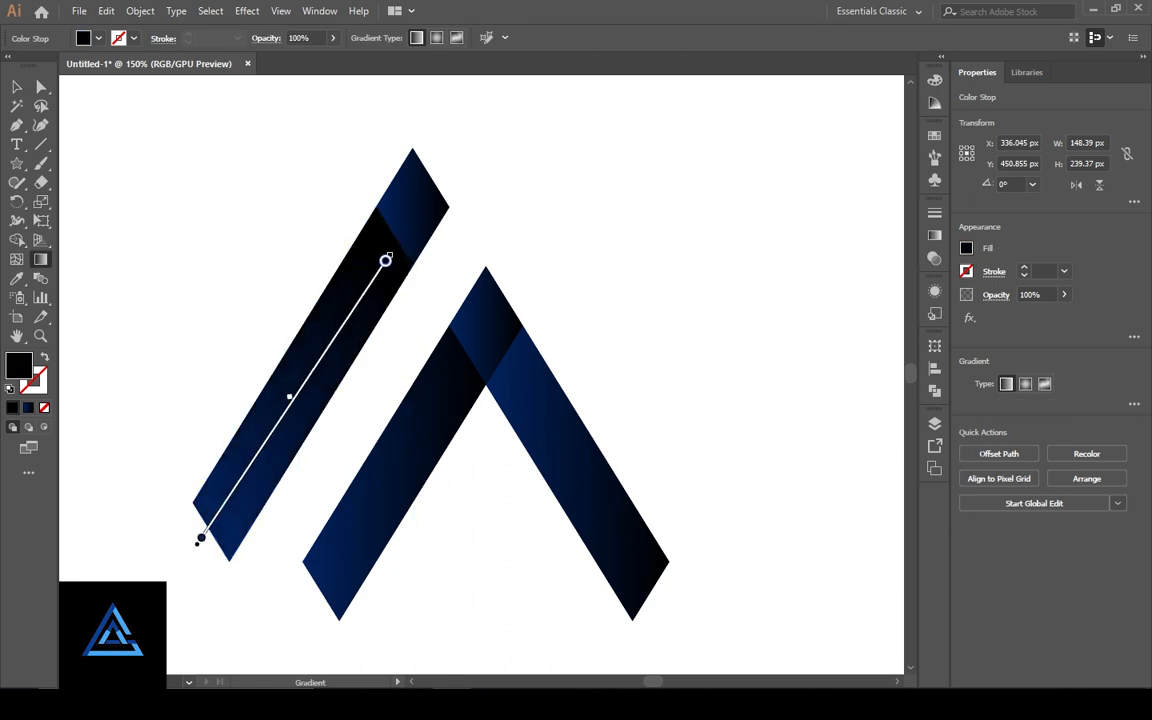
{"action": "left_click_drag", "start_coordinate": [419, 219], "coordinate": [190, 532]}
{"action": "mouse_move", "coordinate": [195, 393]}
{"action": "left_mouse_down"}
{"action": "mouse_move", "coordinate": [450, 285]}
{"action": "mouse_move", "coordinate": [180, 383]}
{"action": "mouse_move", "coordinate": [373, 533]}
{"action": "mouse_move", "coordinate": [154, 481]}
{"action": "left_mouse_up"}
{"action": "mouse_move", "coordinate": [197, 563]}
{"action": "left_mouse_down"}
{"action": "mouse_move", "coordinate": [456, 196]}
{"action": "mouse_move", "coordinate": [494, 98]}
{"action": "left_mouse_up"}
{"action": "key", "text": "v"}
{"action": "scroll", "coordinate": [413, 223], "scroll_direction": "up", "scroll_amount": 3}
{"action": "key", "text": "ctrl+shift+a"}
- Redirect the gradient on the left bar's tip diamond with the Gradient tool
{"action": "scroll", "coordinate": [420, 210], "scroll_direction": "up", "scroll_amount": 2}
{"action": "left_click", "coordinate": [425, 205]}
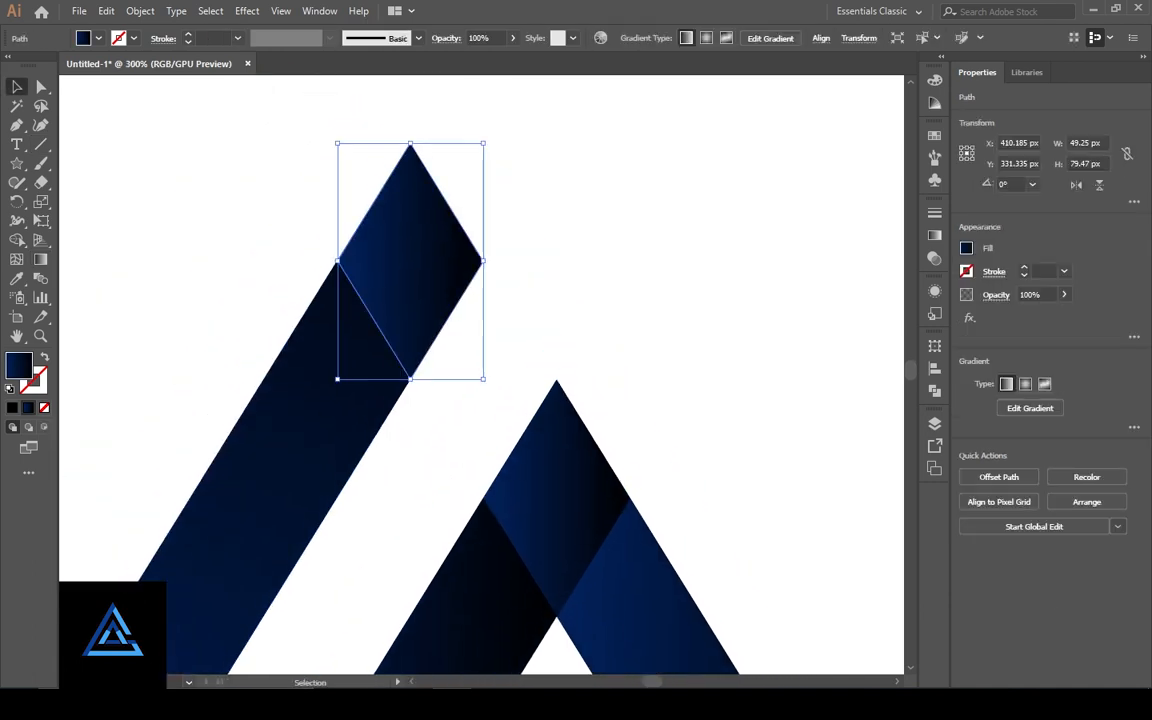
{"action": "key", "text": "g"}
{"action": "mouse_move", "coordinate": [332, 185]}
{"action": "left_mouse_down"}
{"action": "mouse_move", "coordinate": [473, 321]}
{"action": "mouse_move", "coordinate": [488, 363]}
{"action": "mouse_move", "coordinate": [508, 336]}
{"action": "mouse_move", "coordinate": [374, 198]}
{"action": "mouse_move", "coordinate": [351, 142]}
{"action": "left_mouse_up"}
{"action": "key", "text": "v"}
- Redirect the apex diamond's gradient diagonally, with black toward its outer left edge and navy toward the right limb
{"action": "left_click", "coordinate": [508, 336]}
{"action": "left_click", "coordinate": [405, 290]}
{"action": "key", "text": "g"}
{"action": "mouse_move", "coordinate": [473, 422]}
{"action": "left_mouse_down"}
{"action": "mouse_move", "coordinate": [355, 260]}
{"action": "mouse_move", "coordinate": [269, 238]}
{"action": "left_mouse_up"}
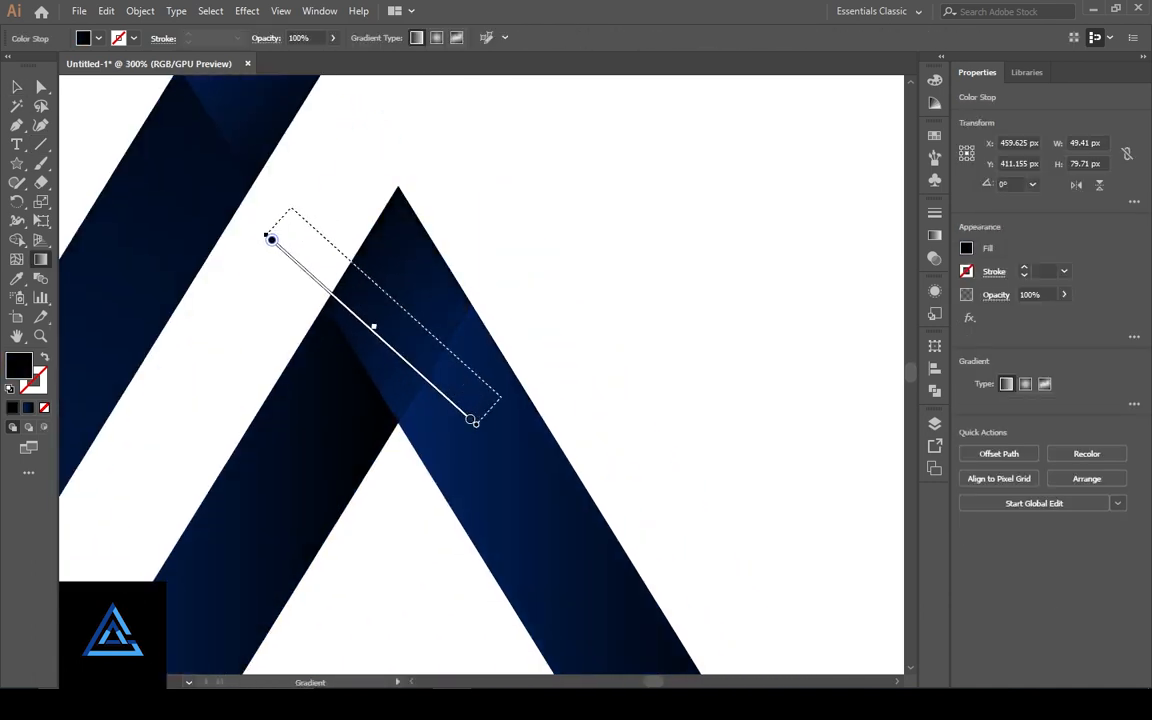
{"action": "key", "text": "v"}
{"action": "left_click", "coordinate": [269, 238]}
- Run the chevron limbs' gradients lengthwise, with the left limb black near the apex and the right limb black at its foot
{"action": "key", "text": "ctrl+minus"}
{"action": "key", "text": "ctrl+minus"}
{"action": "key", "text": "ctrl+minus"}
{"action": "left_click", "coordinate": [430, 350]}
{"action": "mouse_move", "coordinate": [453, 376]}
{"action": "left_mouse_down"}
{"action": "mouse_move", "coordinate": [463, 320]}
{"action": "mouse_move", "coordinate": [344, 497]}
{"action": "mouse_move", "coordinate": [517, 229]}
{"action": "mouse_move", "coordinate": [668, 455]}
{"action": "mouse_move", "coordinate": [606, 481]}
{"action": "mouse_move", "coordinate": [406, 191]}
{"action": "mouse_move", "coordinate": [478, 281]}
{"action": "mouse_move", "coordinate": [686, 637]}
{"action": "mouse_move", "coordinate": [815, 172]}
{"action": "left_mouse_up"}
{"action": "key", "text": "g"}
{"action": "key", "text": "v"}
{"action": "left_click", "coordinate": [517, 229]}
{"action": "key", "text": "ctrl+plus"}
{"action": "key", "text": "ctrl+plus"}
{"action": "left_click", "coordinate": [478, 281]}
{"action": "key", "text": "g"}
{"action": "key", "text": "ctrl+minus"}
{"action": "key", "text": "ctrl+minus"}
{"action": "key", "text": "ctrl+minus"}
{"action": "key", "text": "v"}
- Angle the left bar's tip gradient from navy at its upper-left edge to black at its lower-right edge
{"action": "left_click", "coordinate": [577, 508]}
{"action": "key", "text": "ctrl+plus"}
{"action": "key", "text": "ctrl+plus"}
{"action": "key", "text": "ctrl+plus"}
{"action": "left_click_drag", "start_coordinate": [303, 200], "coordinate": [434, 504]}
{"action": "key", "text": "g"}
{"action": "left_click_drag", "start_coordinate": [205, 79], "coordinate": [386, 228]}
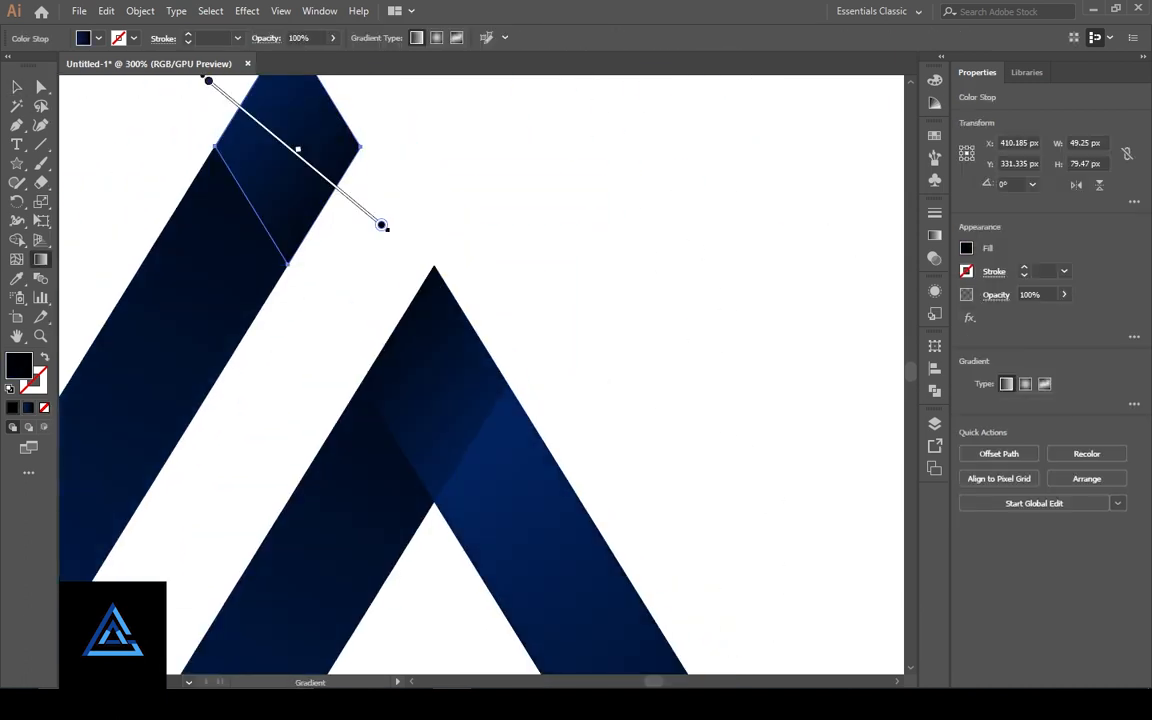
{"action": "left_click_drag", "start_coordinate": [203, 133], "coordinate": [238, 163]}
{"action": "left_click_drag", "start_coordinate": [384, 284], "coordinate": [424, 299]}
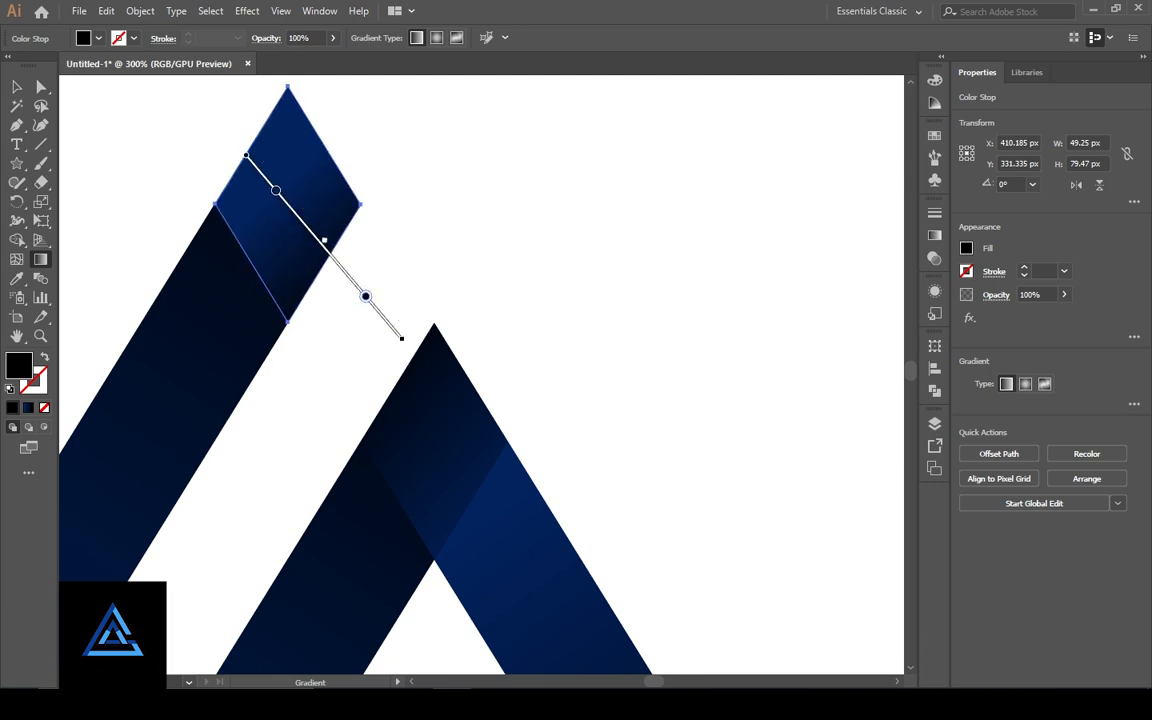
- Redraw the apex diamond's gradient vertically, from black at the peak to navy at the inner corner
{"action": "key", "text": "v"}
{"action": "left_click", "coordinate": [434, 400]}
{"action": "left_click_drag", "start_coordinate": [434, 400], "coordinate": [535, 332]}
{"action": "key", "text": "g"}
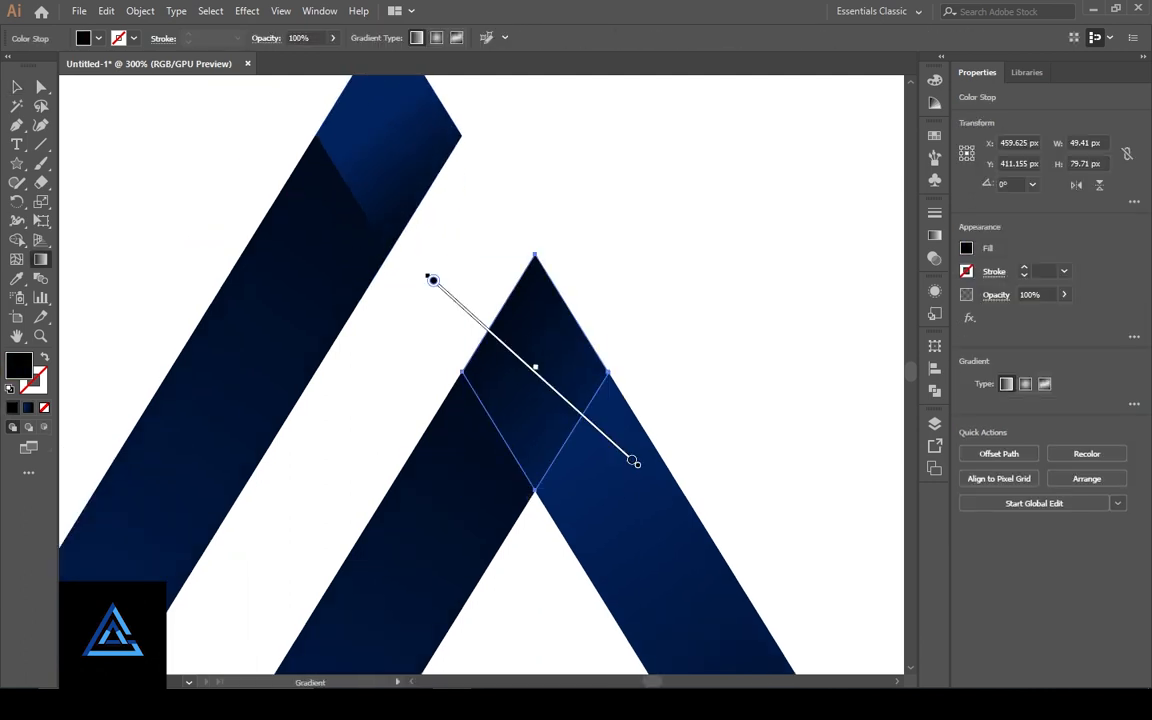
{"action": "left_click_drag", "start_coordinate": [535, 260], "coordinate": [528, 527]}
{"action": "left_click_drag", "start_coordinate": [532, 357], "coordinate": [535, 357]}
{"action": "key", "text": "v"}
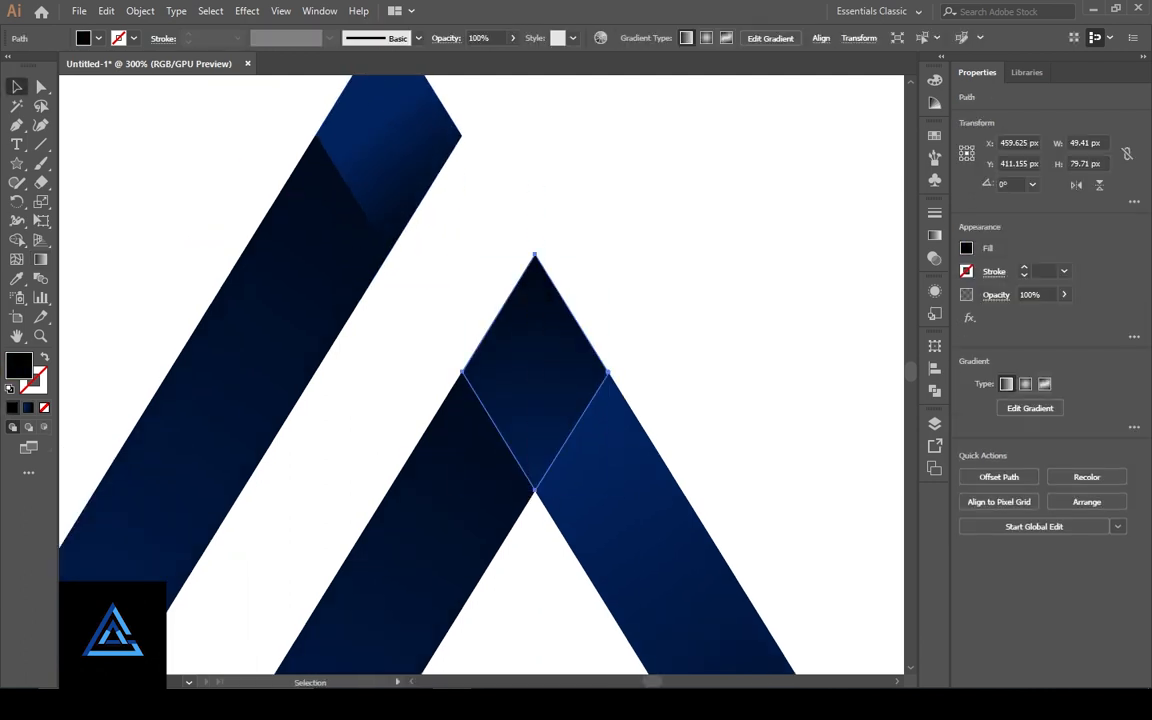
- Reverse the apex diamond's vertical gradient to run from navy at the peak to black at the inner corner, extending the navy area
{"action": "key", "text": "ctrl+shift+a"}
{"action": "scroll", "coordinate": [535, 374], "scroll_direction": "down", "scroll_amount": 2}
{"action": "scroll", "coordinate": [535, 374], "scroll_direction": "up", "scroll_amount": 1}
{"action": "left_click", "coordinate": [535, 334]}
{"action": "key", "text": "g"}
{"action": "left_click_drag", "start_coordinate": [520, 166], "coordinate": [542, 505]}
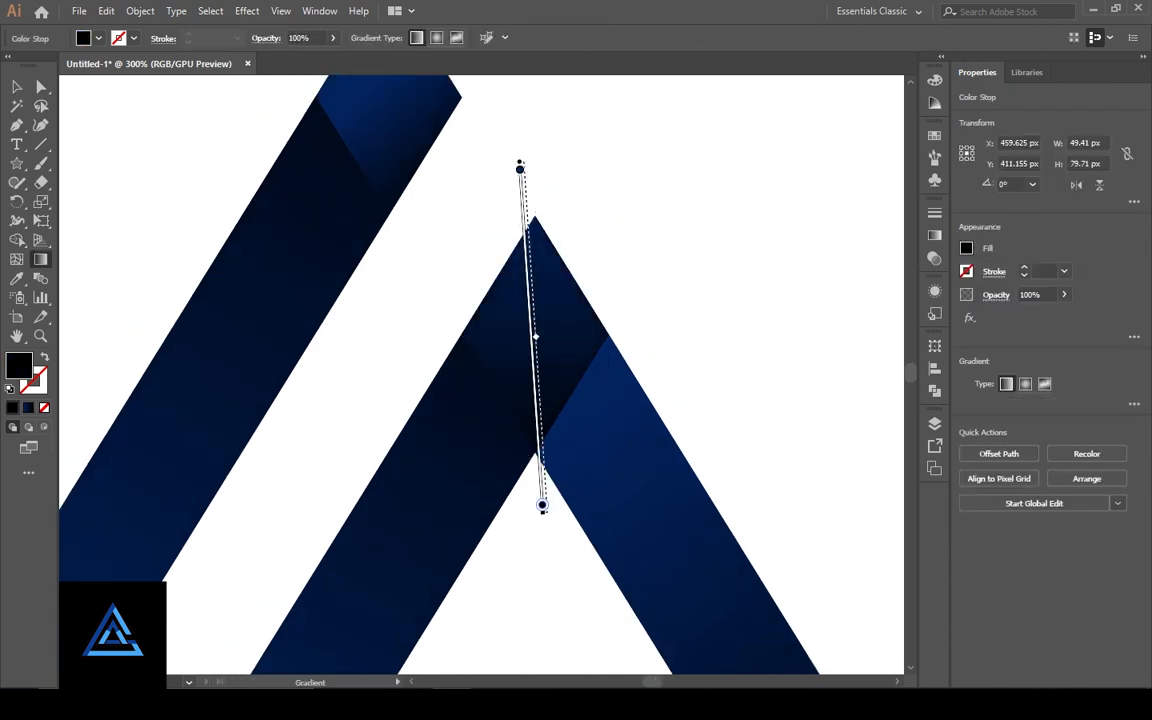
{"action": "left_click_drag", "start_coordinate": [520, 339], "coordinate": [532, 342]}
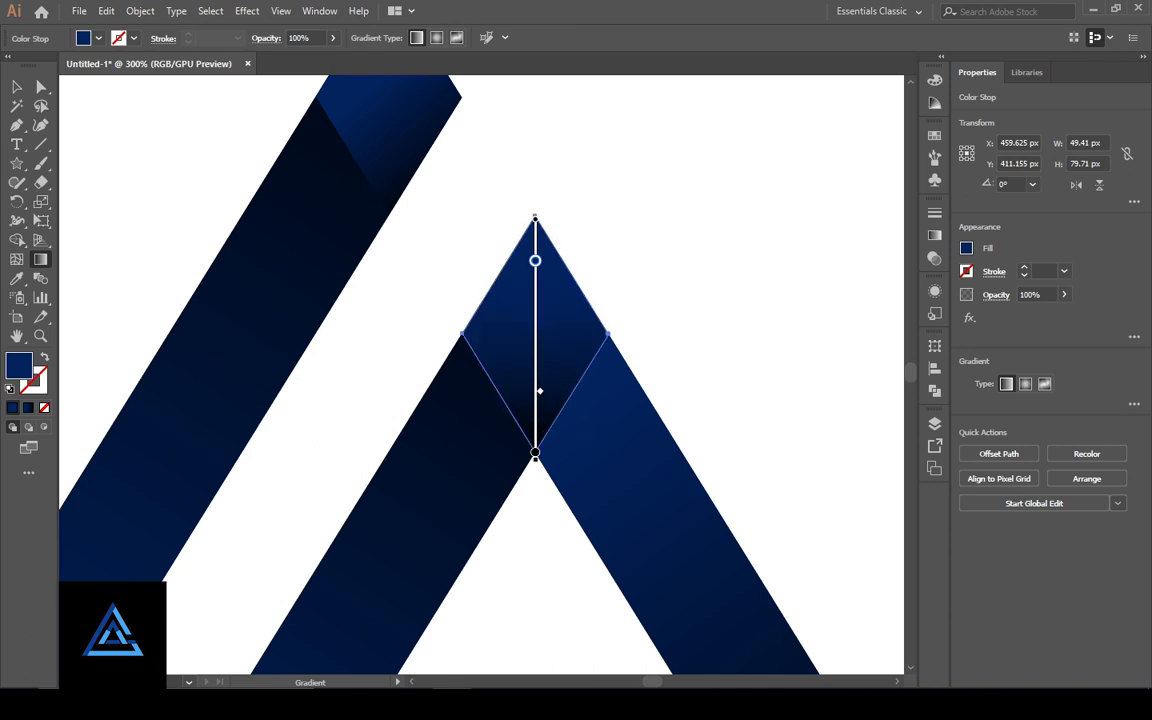
{"action": "left_click_drag", "start_coordinate": [535, 260], "coordinate": [535, 320]}
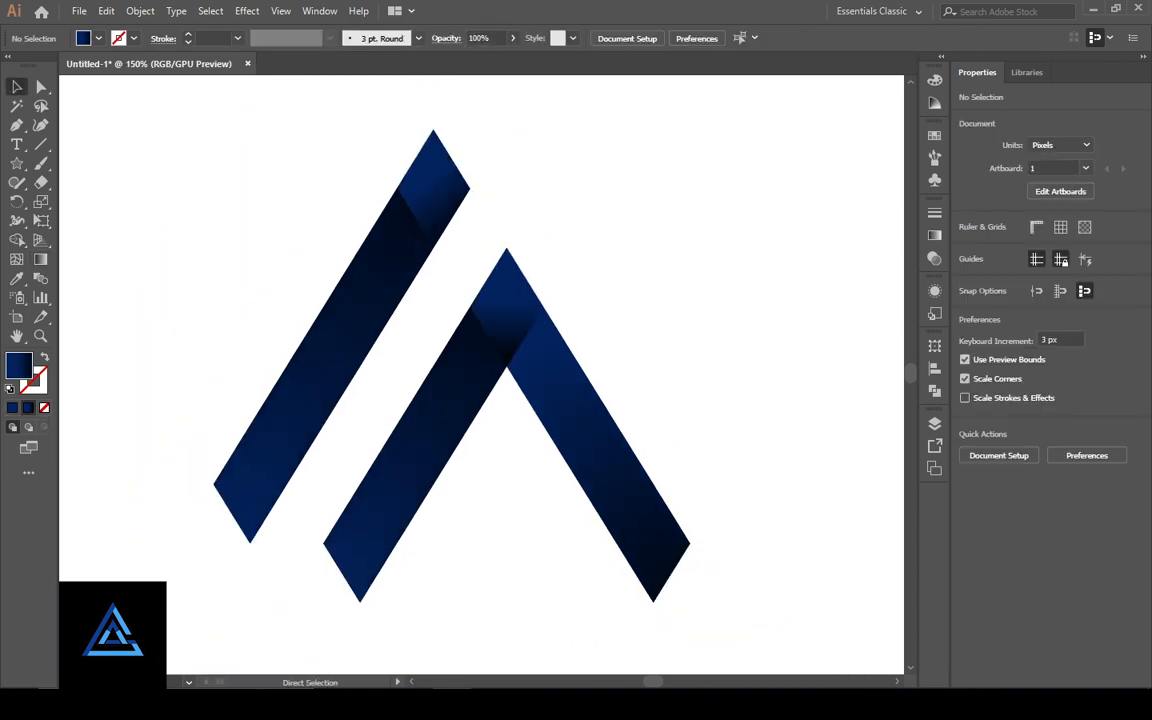
- Redraw the chevron's left limb gradient lengthwise, from navy near the apex to black at its foot
{"action": "left_click", "coordinate": [414, 450]}
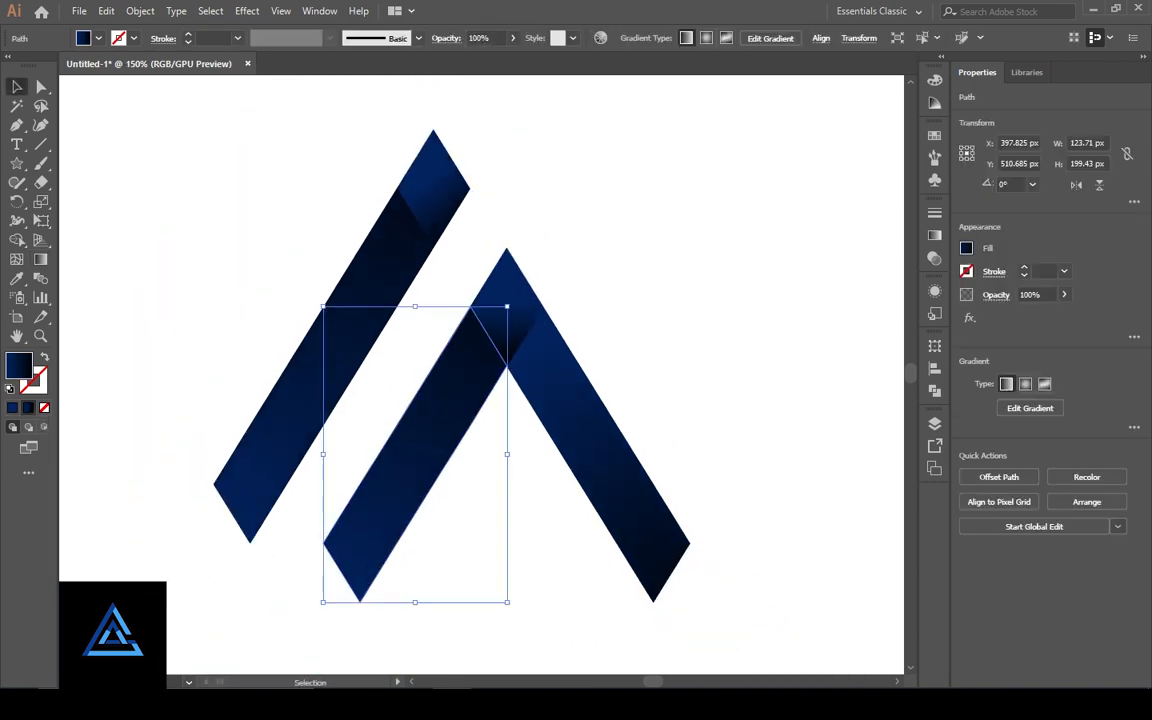
{"action": "left_click_drag", "start_coordinate": [584, 193], "coordinate": [316, 607]}
{"action": "left_click_drag", "start_coordinate": [480, 345], "coordinate": [334, 364]}
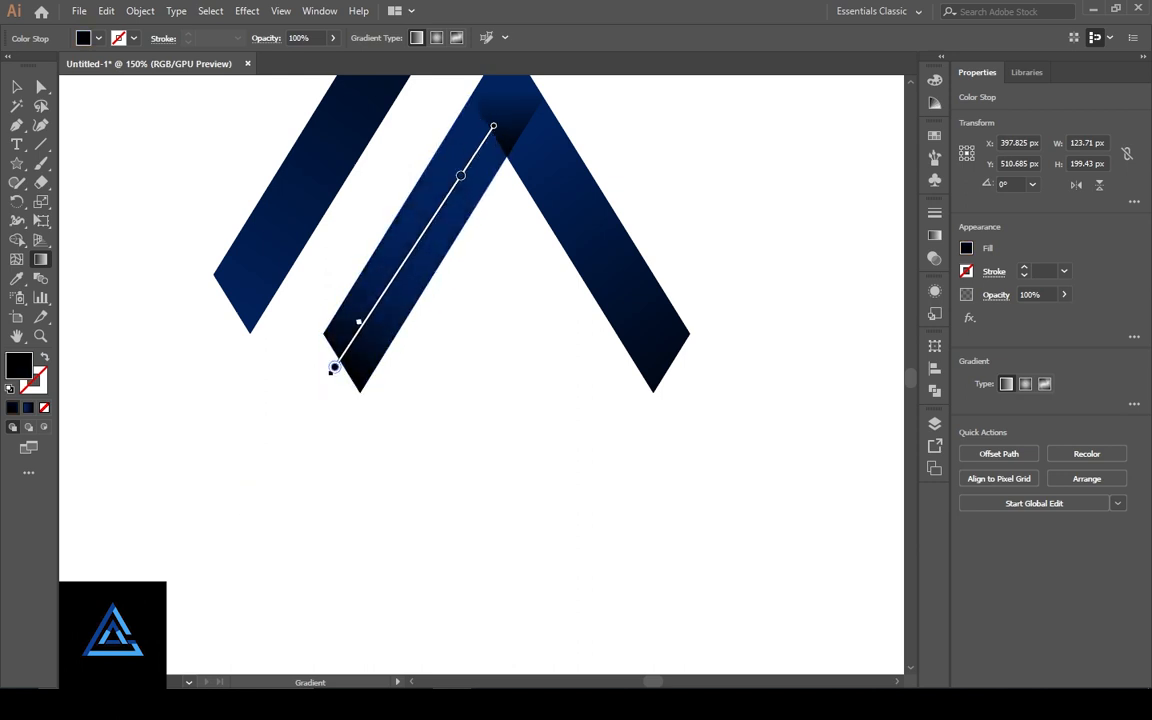
{"action": "key", "text": "v"}
{"action": "key", "text": "ctrl+shift+a"}
- Copy the left limb's gradient onto the left bar and align it lengthwise, from navy at the top to black at the foot
{"action": "scroll", "coordinate": [481, 374], "scroll_direction": "up", "scroll_amount": 4}
{"action": "left_click", "coordinate": [324, 424]}
{"action": "key", "text": "i"}
{"action": "left_click", "coordinate": [420, 500]}
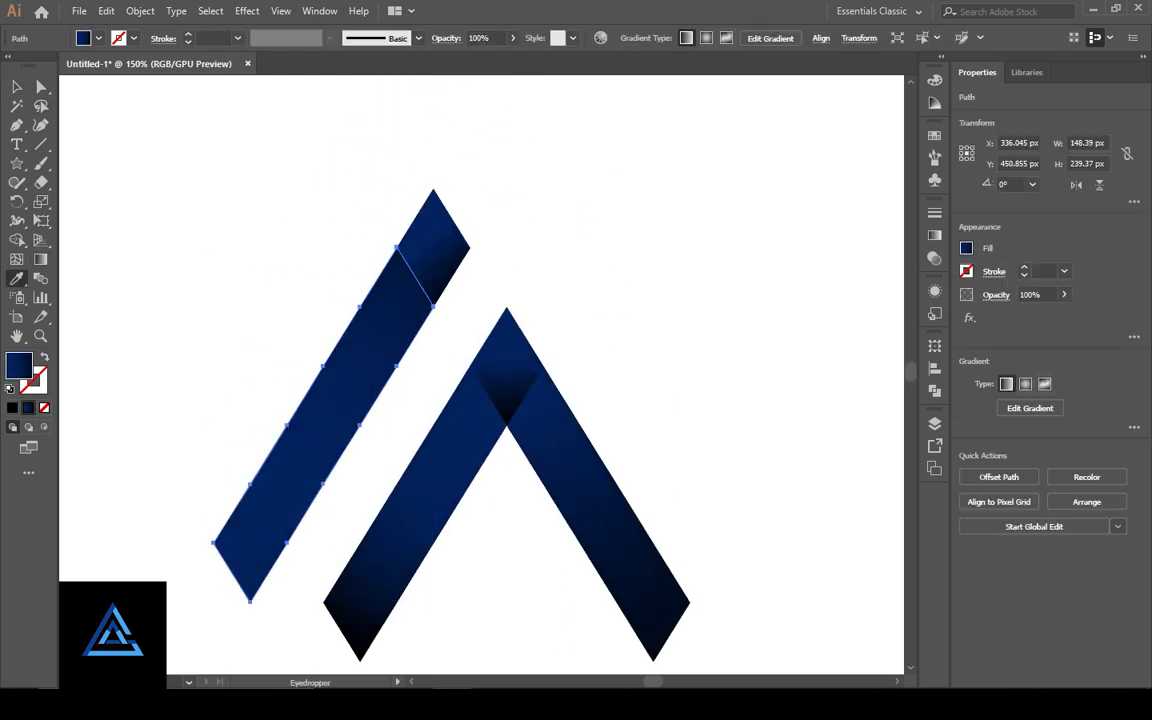
{"action": "key", "text": "g"}
{"action": "left_click_drag", "start_coordinate": [509, 136], "coordinate": [247, 543]}
{"action": "left_click_drag", "start_coordinate": [267, 513], "coordinate": [405, 298]}
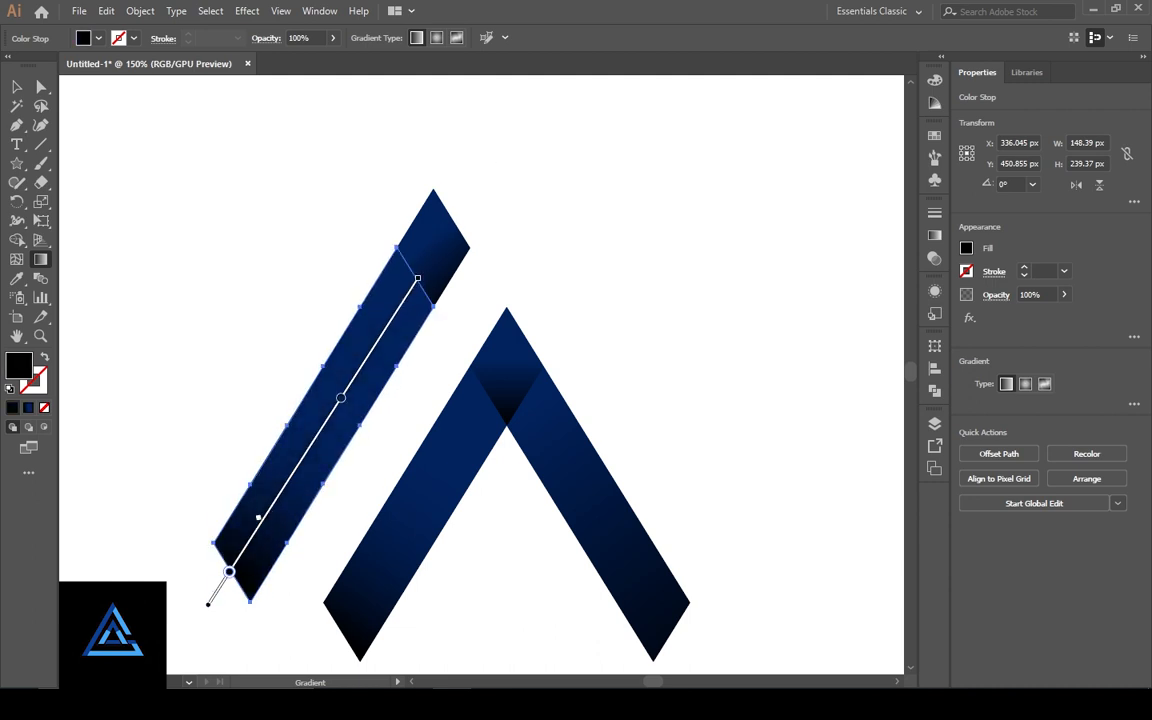
{"action": "key", "text": "v"}
{"action": "key", "text": "ctrl+shift+a"}
- Group all the logo pieces and scale the group down around its centre to about 109 × 108 px
{"action": "scroll", "coordinate": [481, 374], "scroll_direction": "down", "scroll_amount": 2}
{"action": "key", "text": "ctrl+minus"}
{"action": "key", "text": "ctrl+minus"}
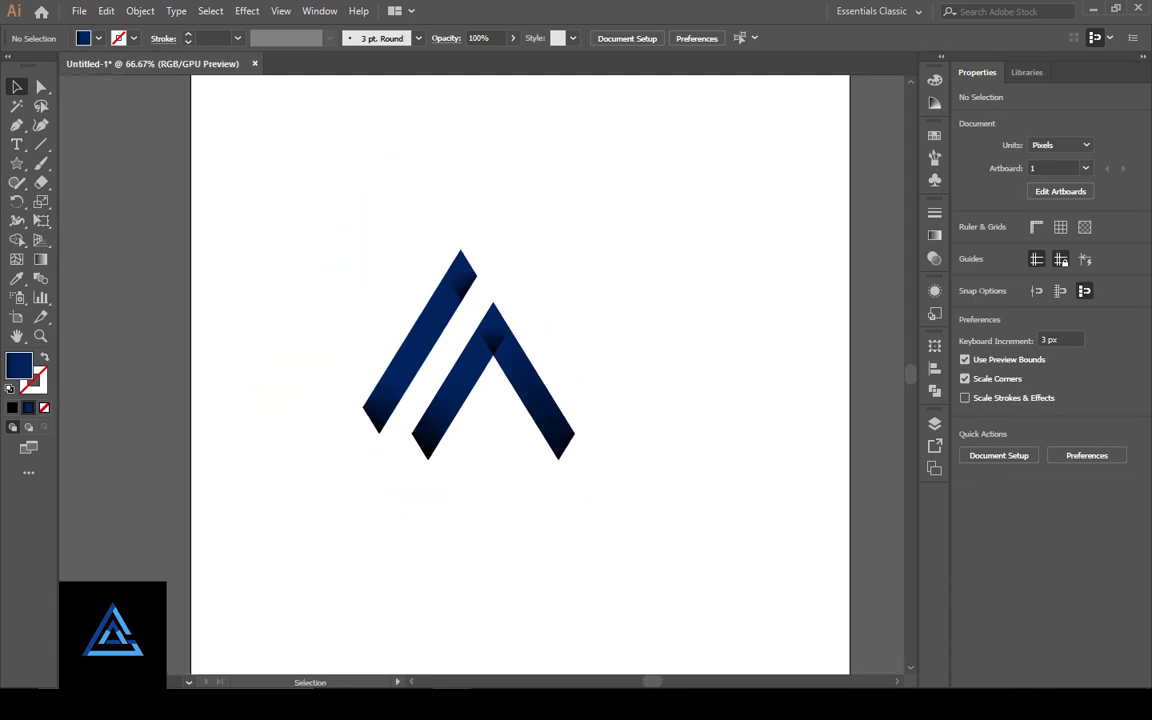
{"action": "left_click_drag", "start_coordinate": [469, 354], "coordinate": [416, 299]}
{"action": "key", "text": "ctrl+a"}
{"action": "key", "text": "ctrl+g"}
{"action": "left_click_drag", "start_coordinate": [522, 404], "coordinate": [541, 463]}
{"action": "key", "text": "ctrl+shift+a"}
{"action": "key", "text": "ctrl+plus"}
{"action": "key", "text": "ctrl+plus"}
{"action": "key", "text": "ctrl+plus"}
{"action": "key", "text": "ctrl+a"}
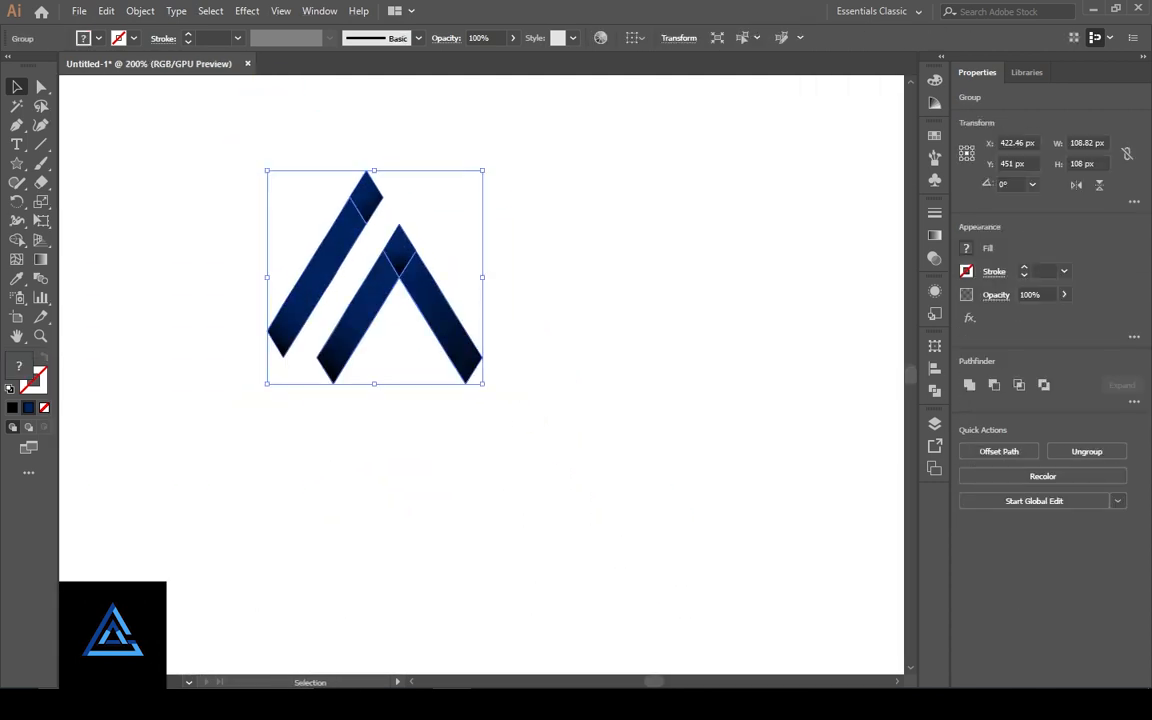
- Round the pointed foot corners of the left bar and both chevron limbs
{"action": "key", "text": "a"}
{"action": "key", "text": "ctrl+shift+a"}
{"action": "left_click", "coordinate": [283, 330]}
{"action": "left_click", "coordinate": [267, 330]}
{"action": "left_click", "coordinate": [333, 362]}
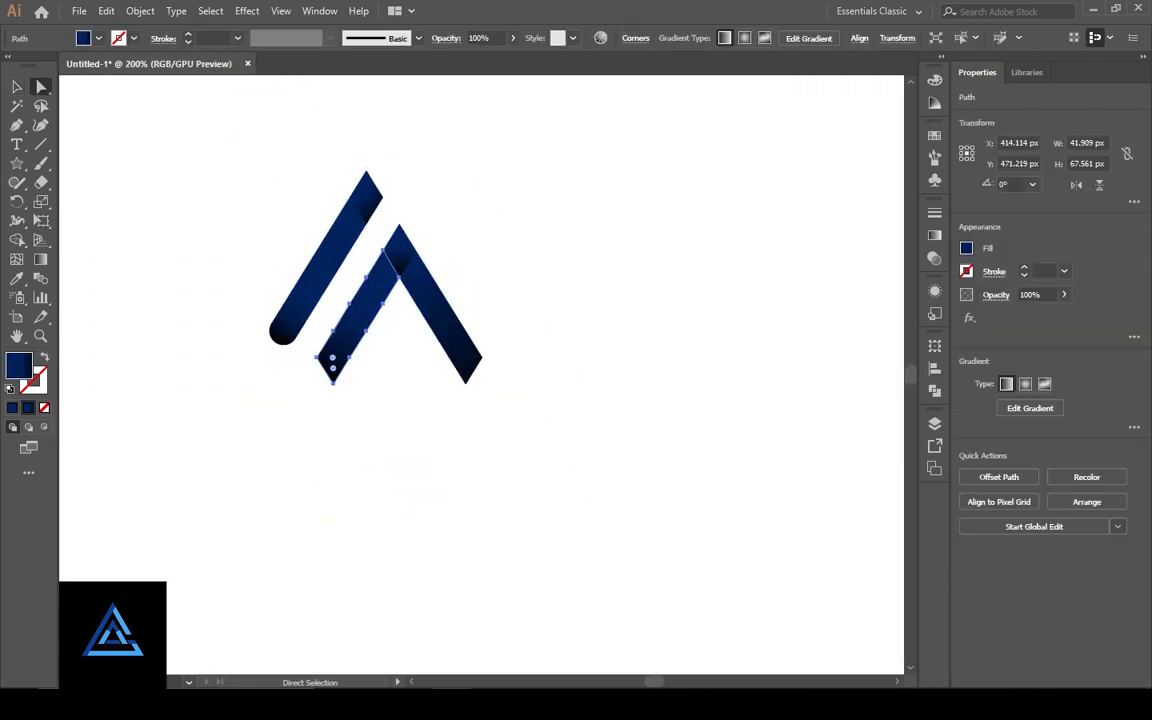
{"action": "left_click_drag", "start_coordinate": [333, 370], "coordinate": [333, 354]}
{"action": "left_click", "coordinate": [465, 362]}
{"action": "left_click_drag", "start_coordinate": [465, 367], "coordinate": [454, 479]}
{"action": "key", "text": "ctrl+shift+a"}
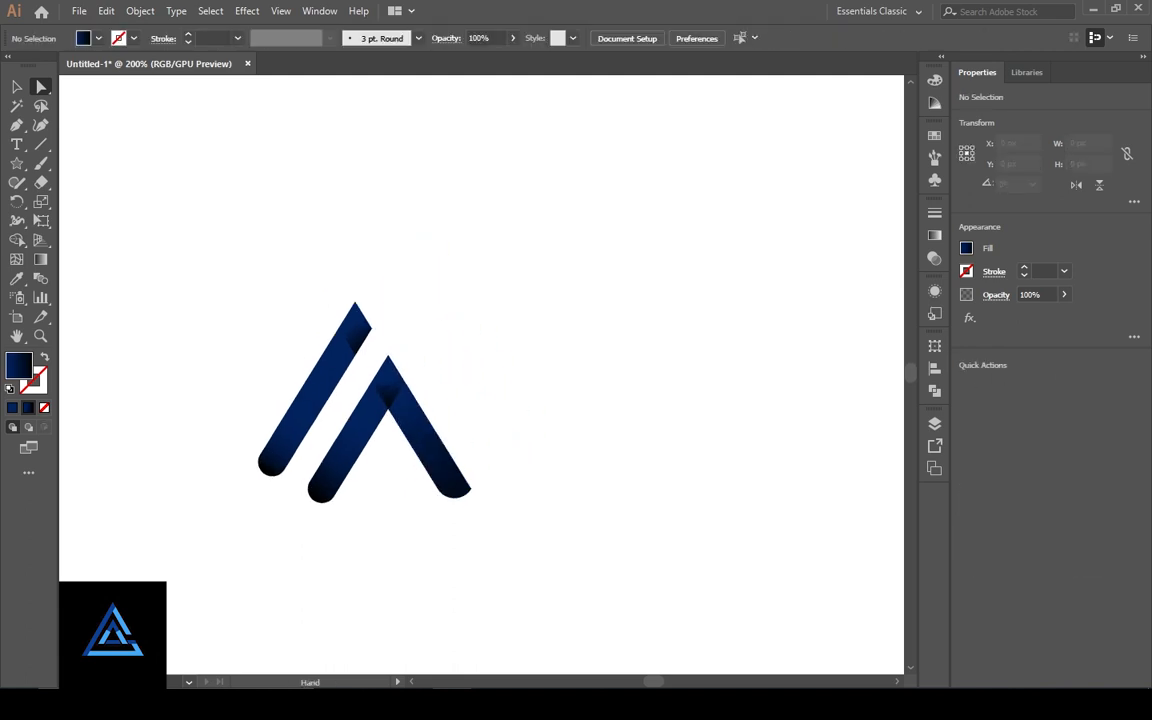
- Round the peak corner of the left bar's upper end piece
{"action": "left_click", "coordinate": [355, 303]}
{"action": "left_click_drag", "start_coordinate": [355, 316], "coordinate": [355, 327]}
{"action": "key", "text": "ctrl+shift+a"}
{"action": "key", "text": "v"}
{"action": "key", "text": "ctrl+a"}
{"action": "key", "text": "ctrl+plus"}
{"action": "key", "text": "ctrl+plus"}
{"action": "key", "text": "ctrl+plus"}
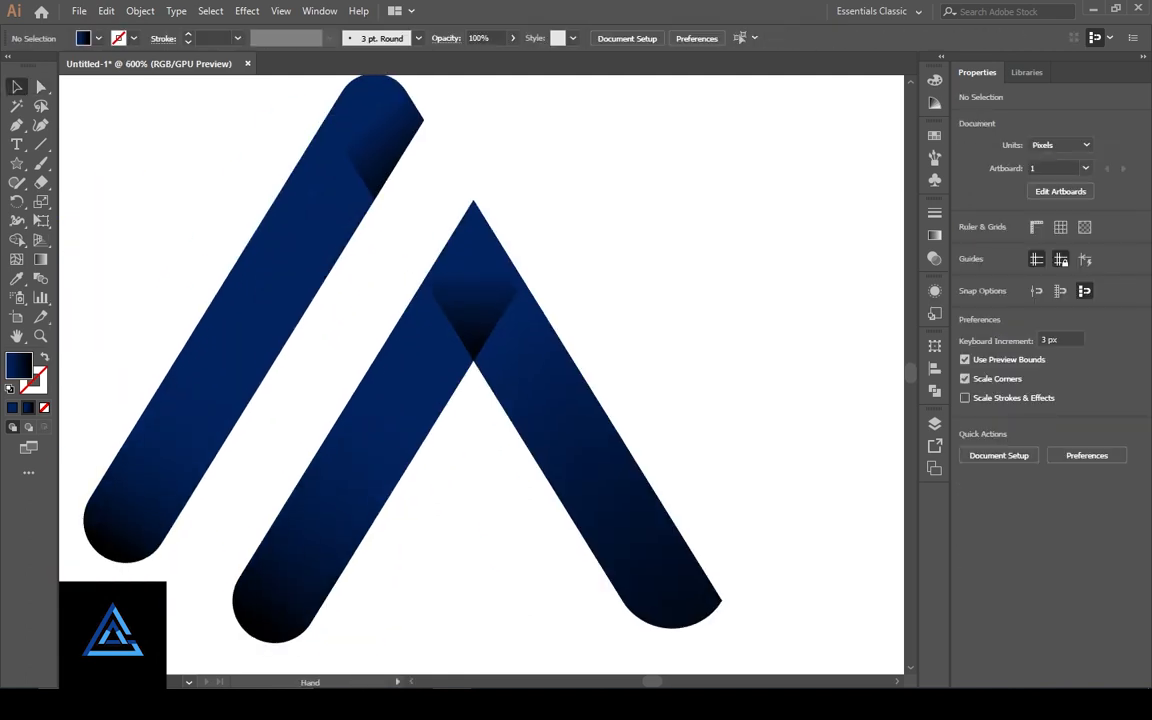
{"action": "key", "text": "ctrl+shift+a"}
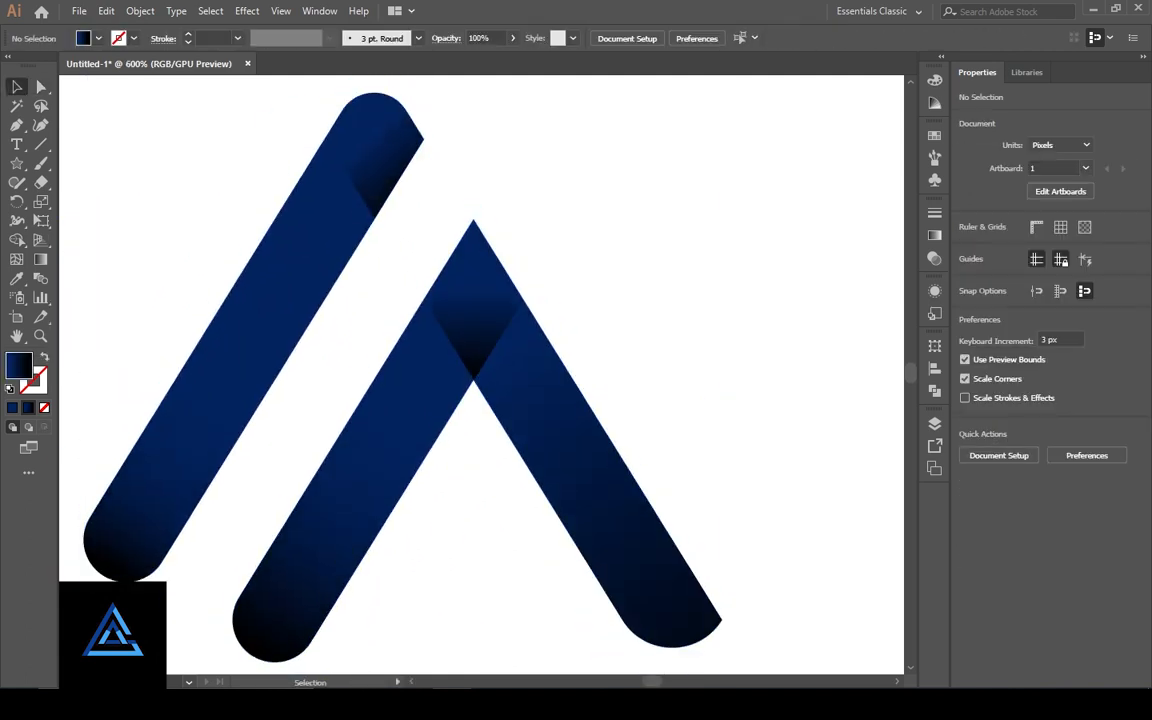
{"action": "key", "text": "ctrl+minus"}
{"action": "key", "text": "ctrl+minus"}
{"action": "key", "text": "ctrl+a"}
{"action": "key", "text": "a"}
{"action": "key", "text": "ctrl+shift+a"}
{"action": "left_click", "coordinate": [563, 499]}
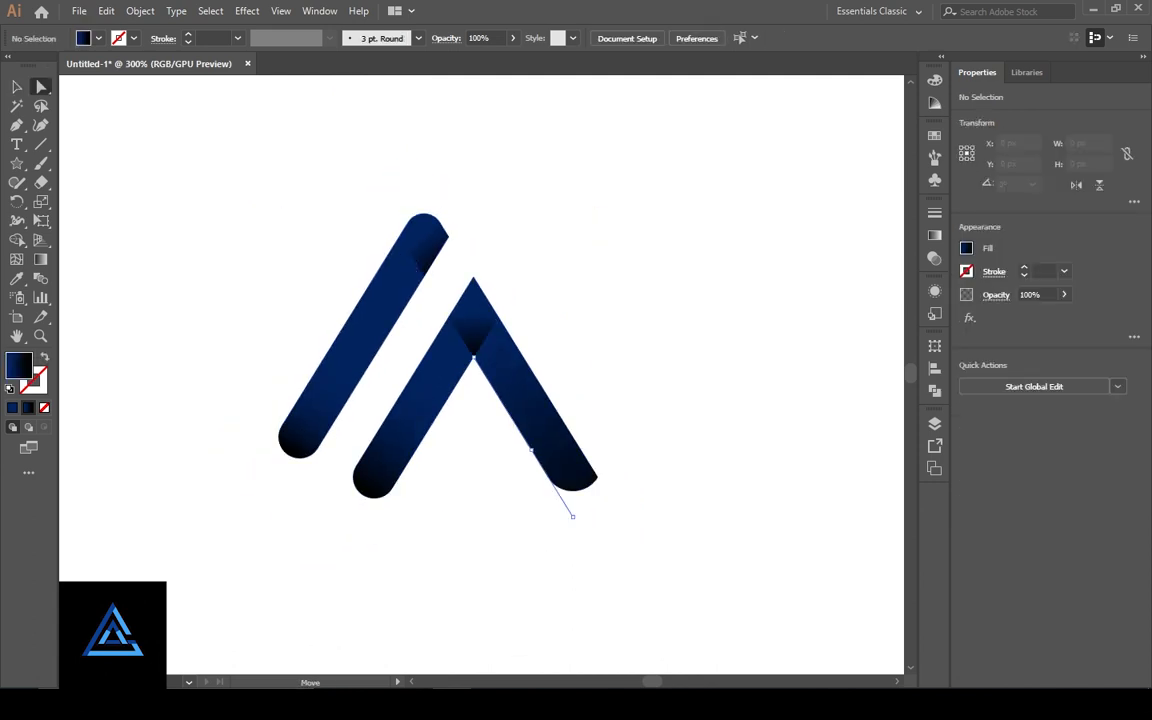
{"action": "key", "text": "Delete"}
{"action": "left_click", "coordinate": [383, 502]}
{"action": "key", "text": "Delete"}
{"action": "key", "text": "Delete"}
{"action": "left_click", "coordinate": [424, 245]}
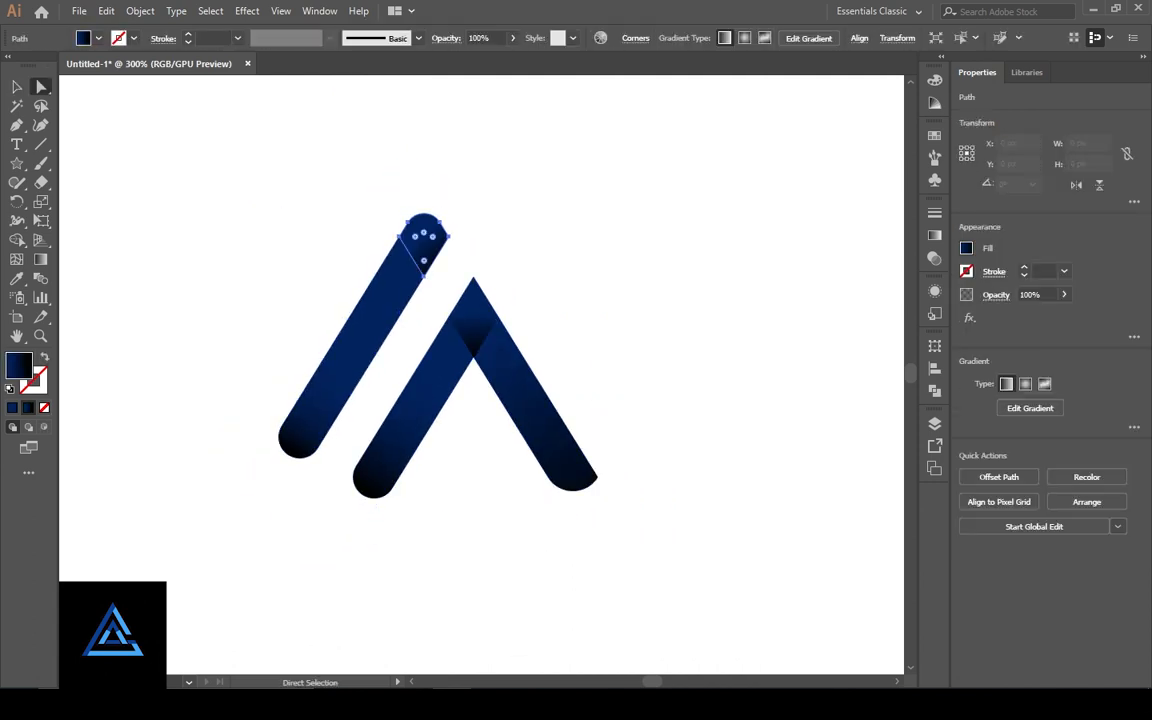
{"action": "left_click", "coordinate": [299, 437]}
{"action": "key", "text": "ctrl+shift+a"}
{"action": "key", "text": "v"}
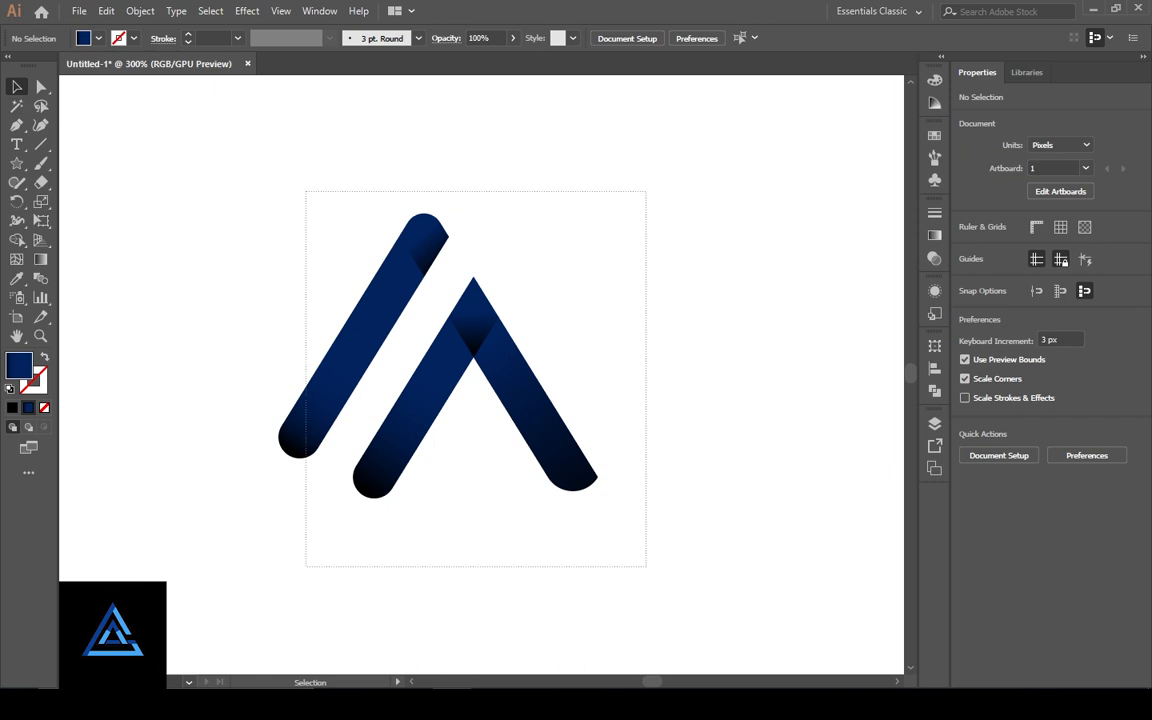
- Create a triangle about 87 × 75 px with the Star tool in an empty area and rotate it 180° to point upward
{"action": "key", "text": "ctrl+a"}
{"action": "key", "text": "ctrl+minus"}
{"action": "key", "text": "ctrl+minus"}
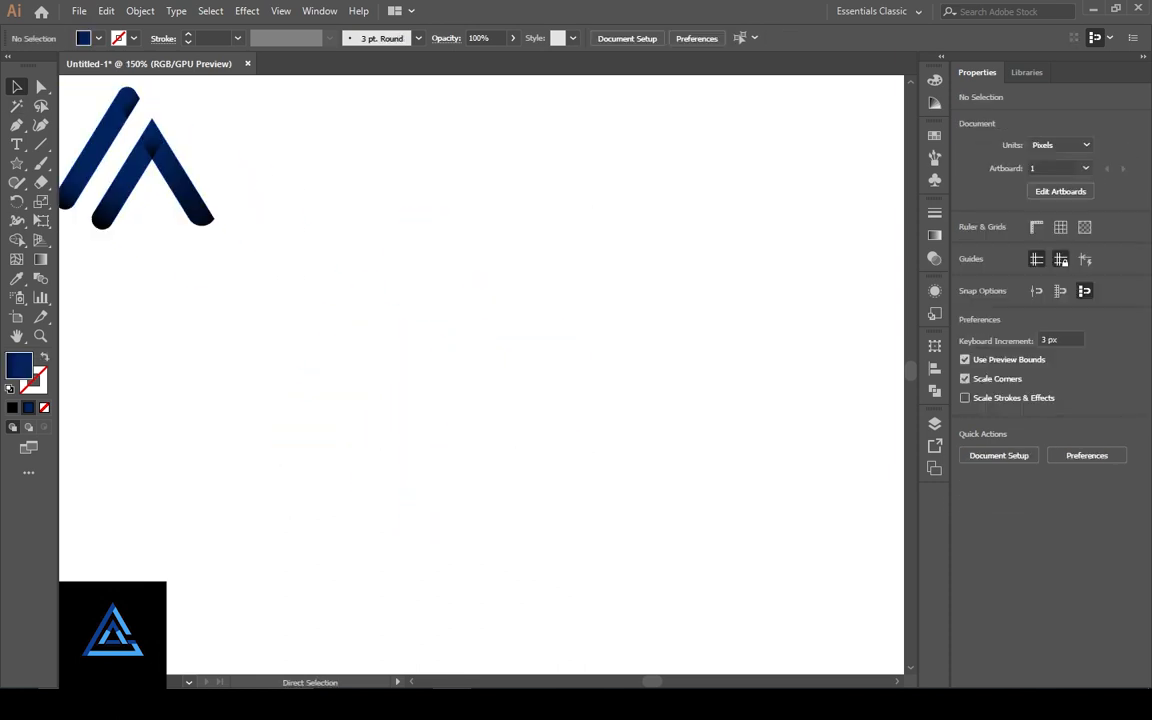
{"action": "key", "text": "ctrl+0"}
{"action": "key", "text": "ctrl+a"}
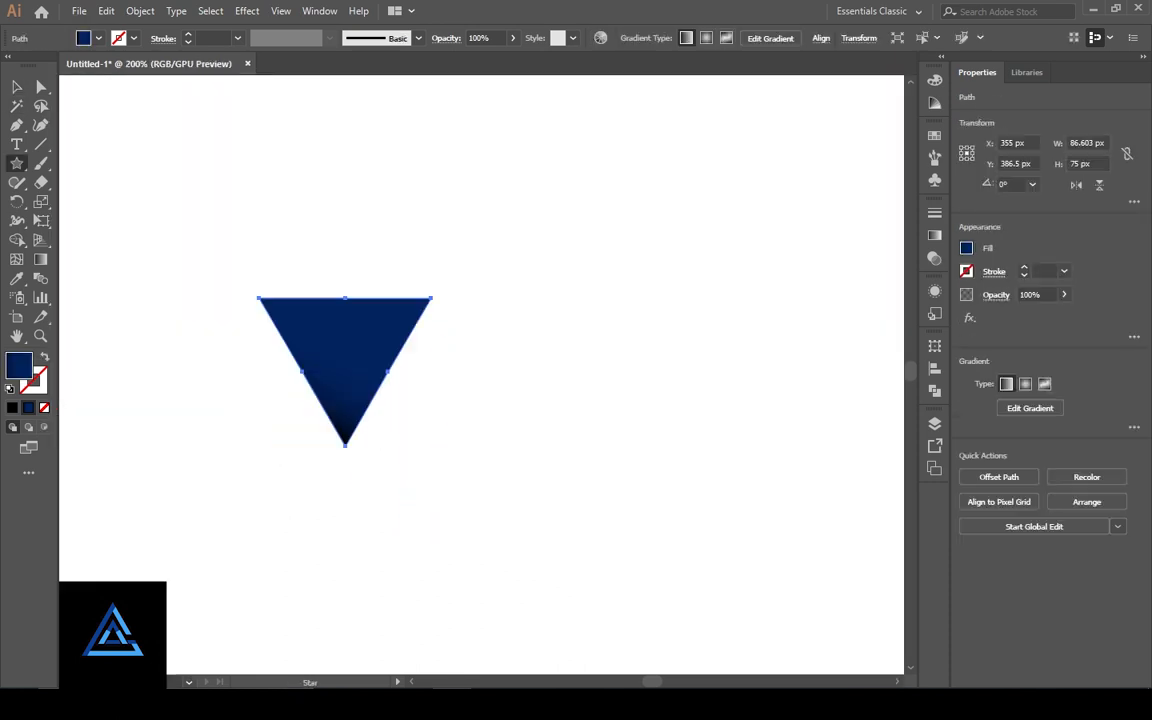
{"action": "left_click_drag", "start_coordinate": [440, 290], "coordinate": [250, 450]}
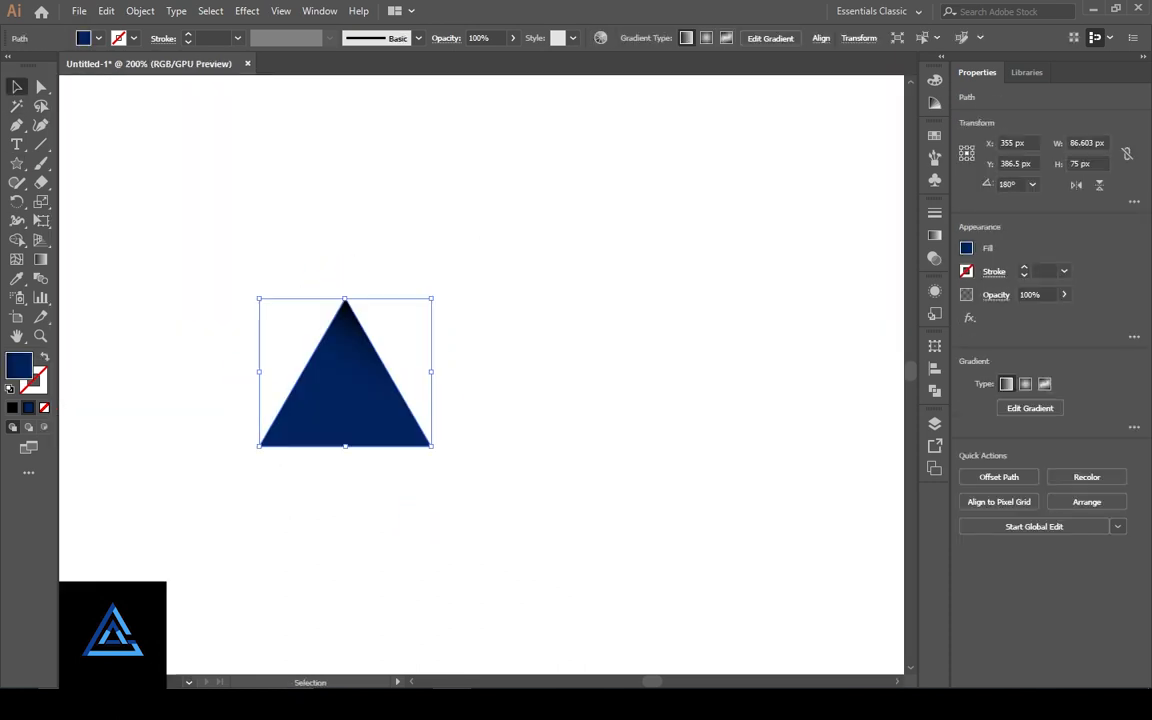
- Replace the triangle's gradient fill with a 9 pt black stroke and expand the stroke into a filled outline shape
{"action": "key", "text": "shift+x"}
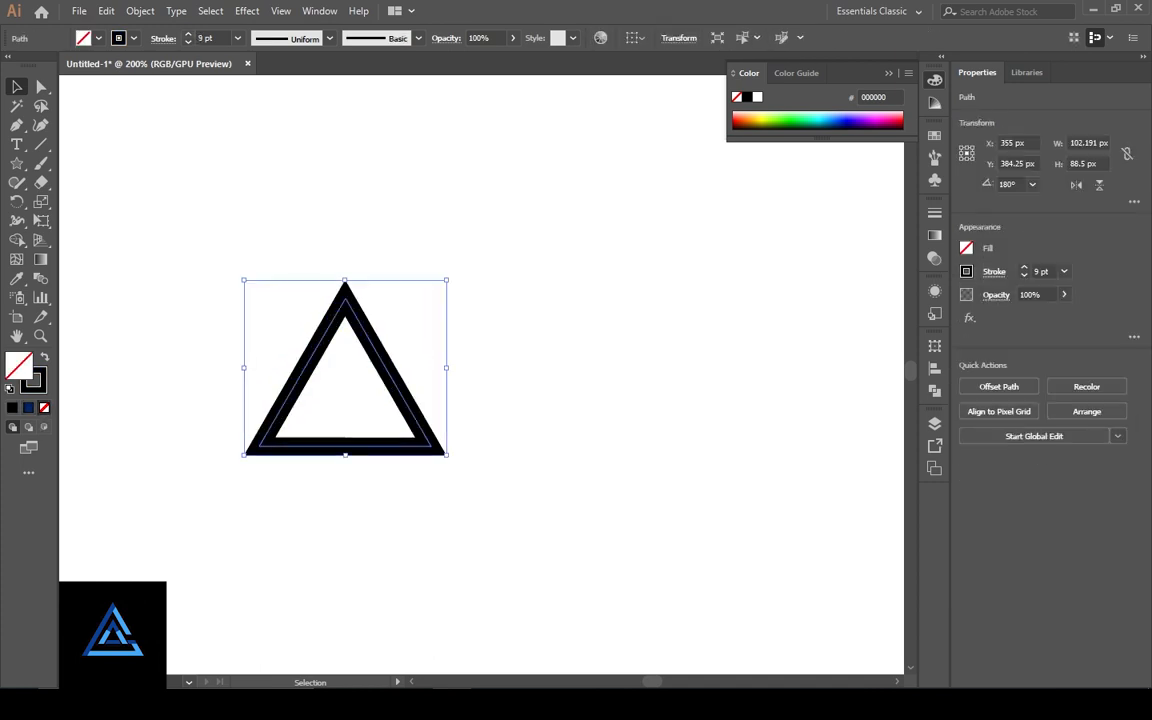
{"action": "key", "text": "alt+o"}
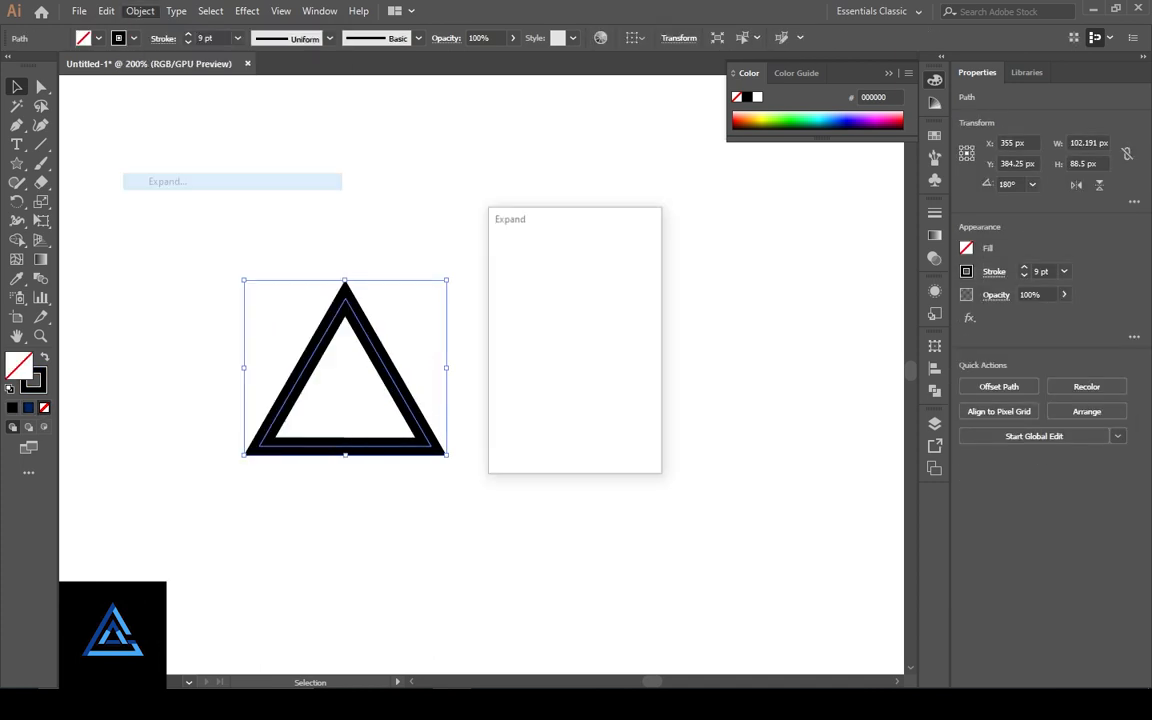
{"action": "key", "text": "Return"}
{"action": "key", "text": "ctrl+shift+a"}
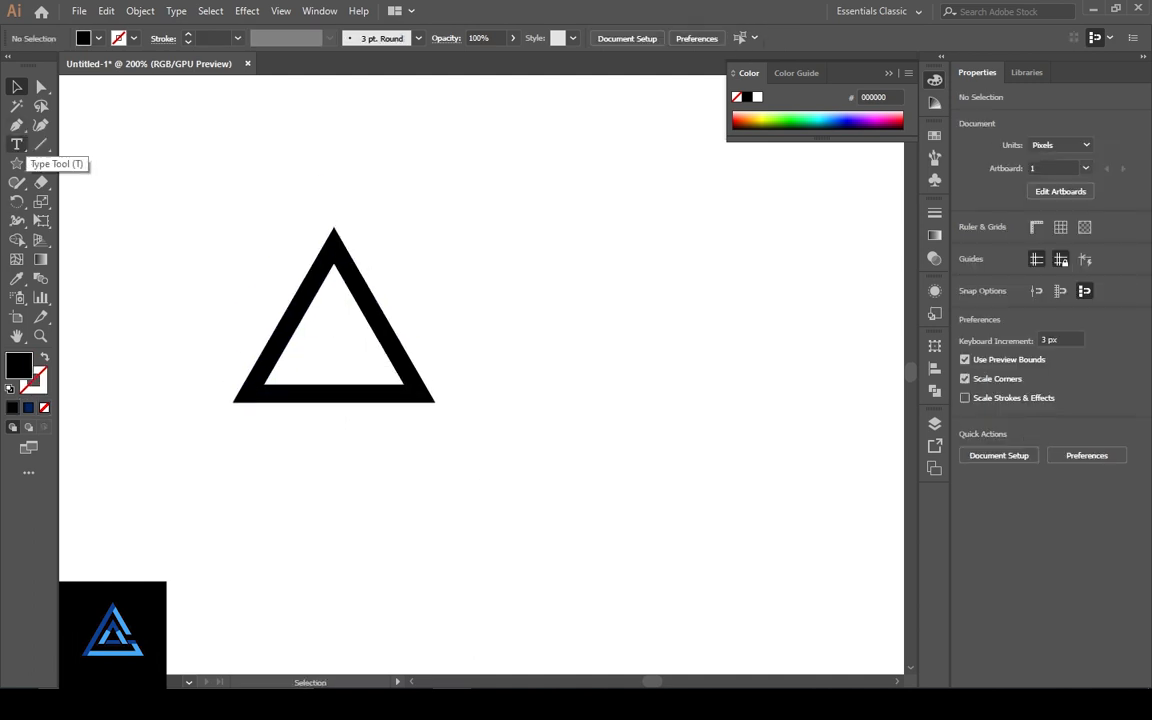
- Create a second upward-pointing triangle from a three-point star with 25 and 50 px radii, using a 10 pt black stroke and no fill
{"action": "key", "text": "backslash"}
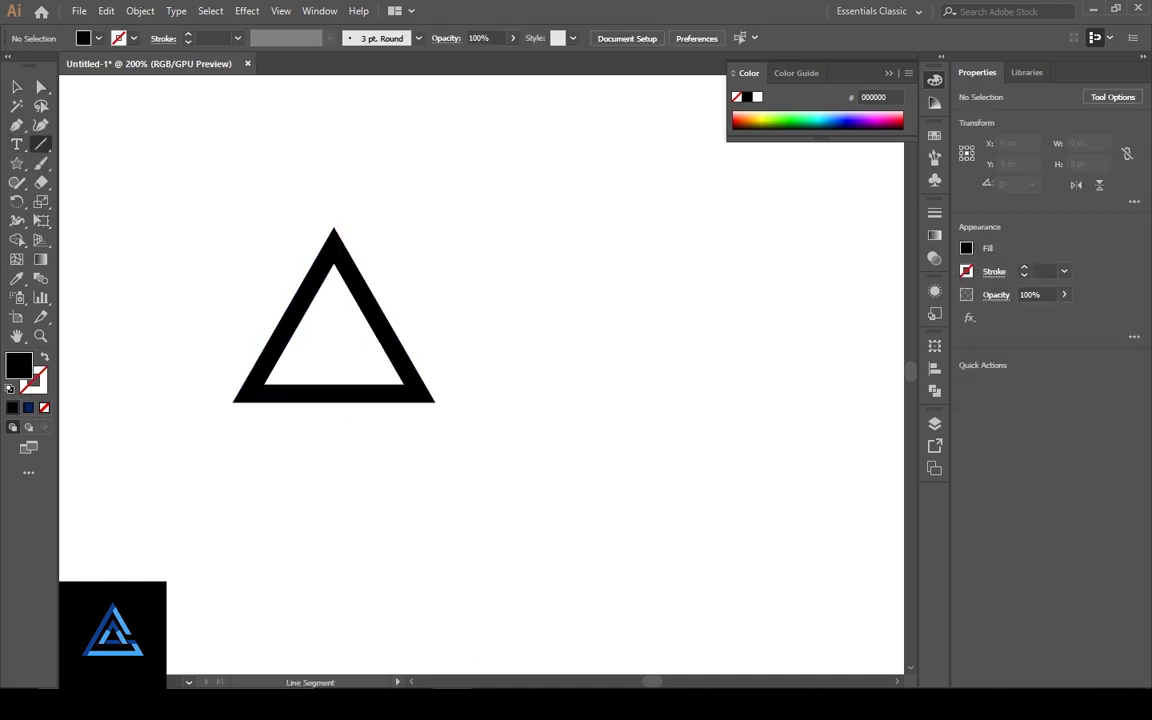
{"action": "key", "text": "v"}
{"action": "left_click", "coordinate": [16, 163]}
{"action": "left_click", "coordinate": [244, 212]}
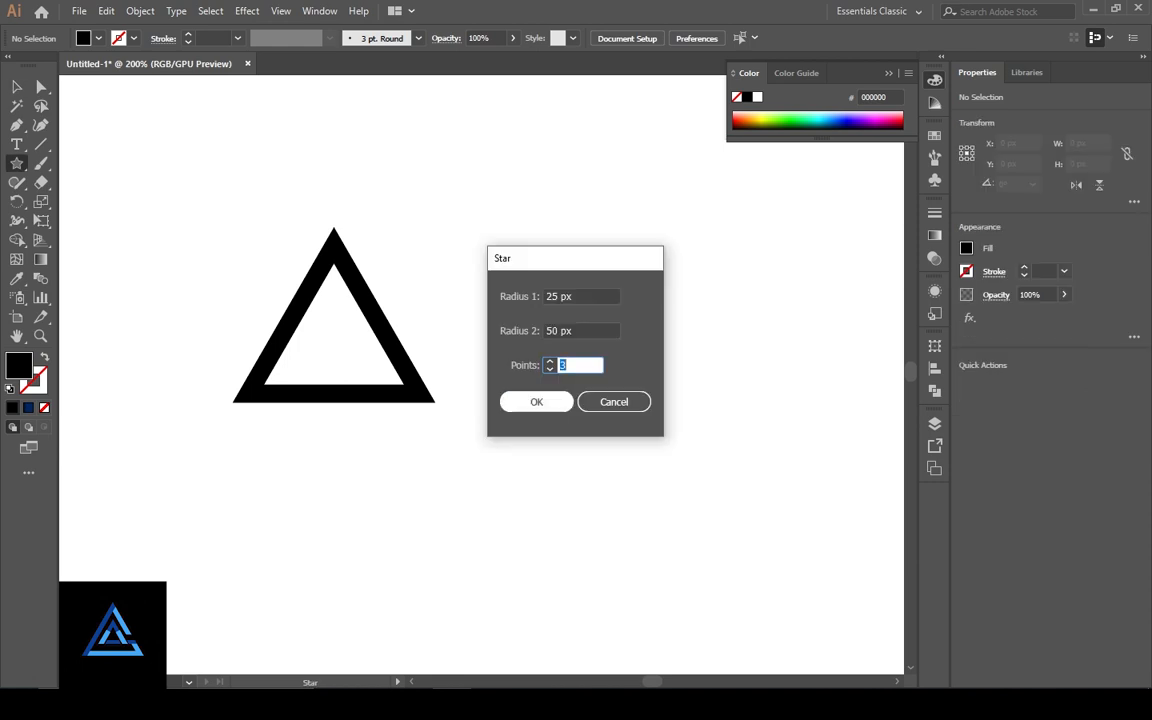
{"action": "key", "text": "Return"}
{"action": "key", "text": "v"}
{"action": "left_click_drag", "start_coordinate": [336, 318], "coordinate": [152, 156]}
{"action": "key", "text": "shift+x"}
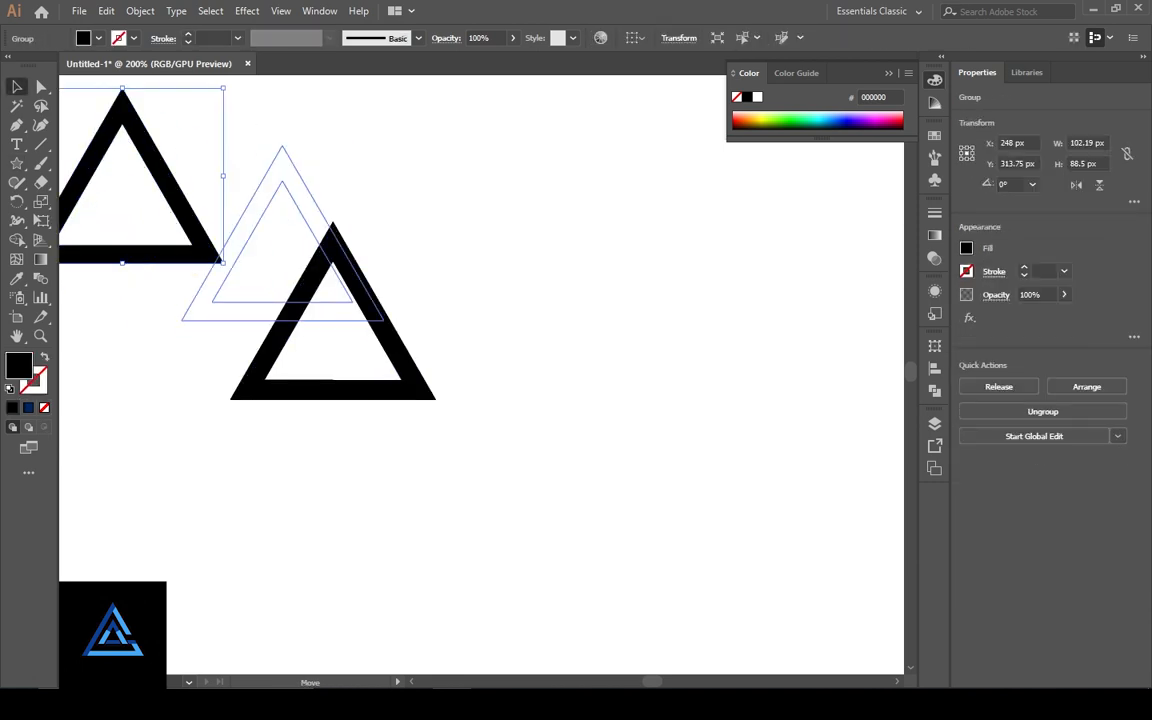
- Move the expanded triangle over the 10 pt stroked triangle, offset slightly to its upper left
{"action": "left_click_drag", "start_coordinate": [278, 141], "coordinate": [298, 204]}
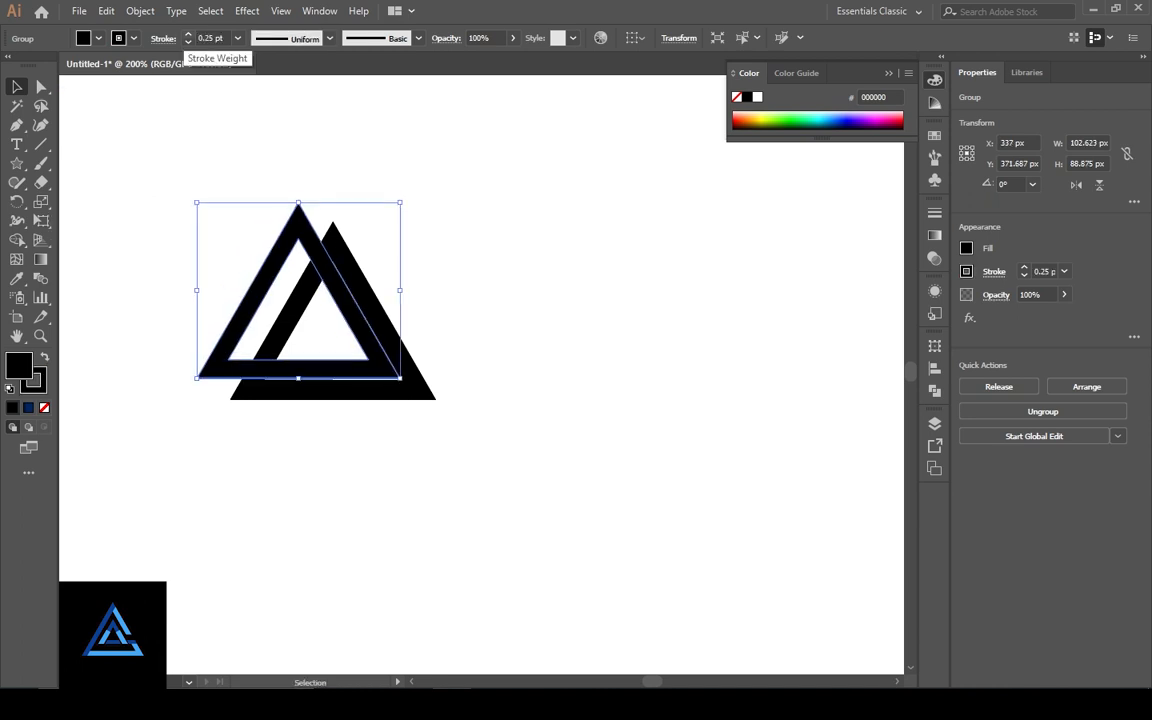
{"action": "key", "text": "ctrl+shift+a"}
{"action": "key", "text": "ctrl+plus"}
{"action": "left_click_drag", "start_coordinate": [256, 230], "coordinate": [264, 229]}
- Undo the trial black stroke added to the expanded triangle
{"action": "left_click", "coordinate": [134, 216]}
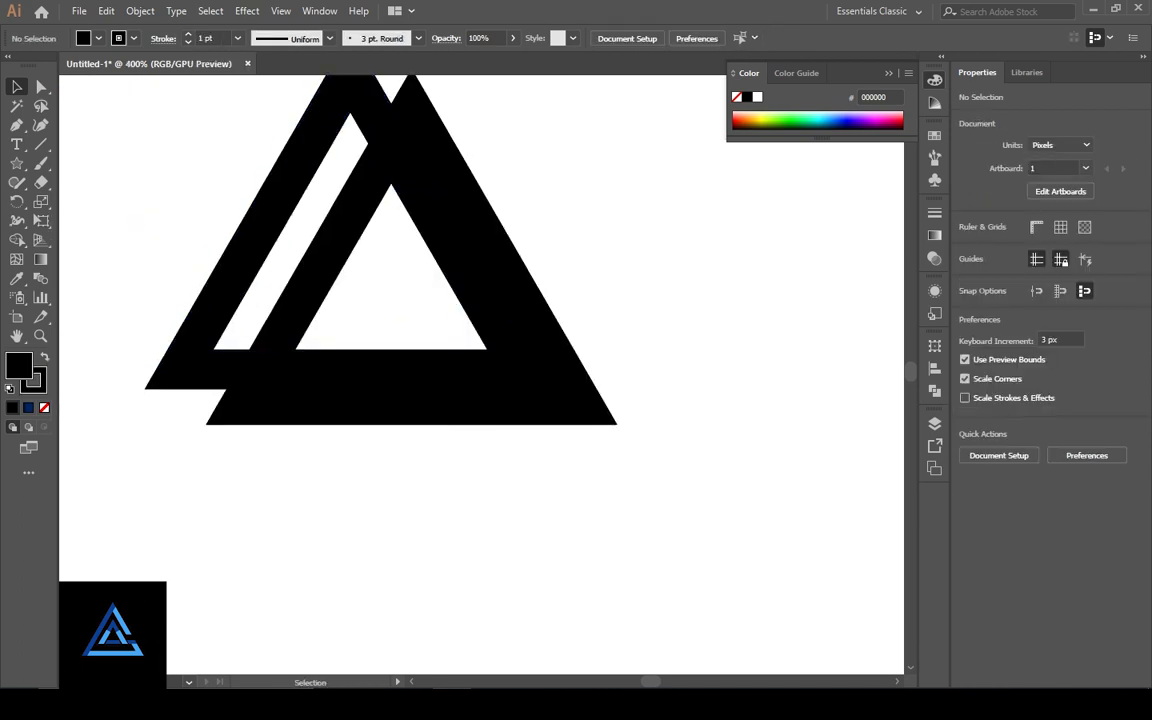
{"action": "left_click", "coordinate": [264, 229]}
{"action": "key", "text": "ctrl+z"}
{"action": "key", "text": "ctrl+z"}
{"action": "key", "text": "ctrl+z"}
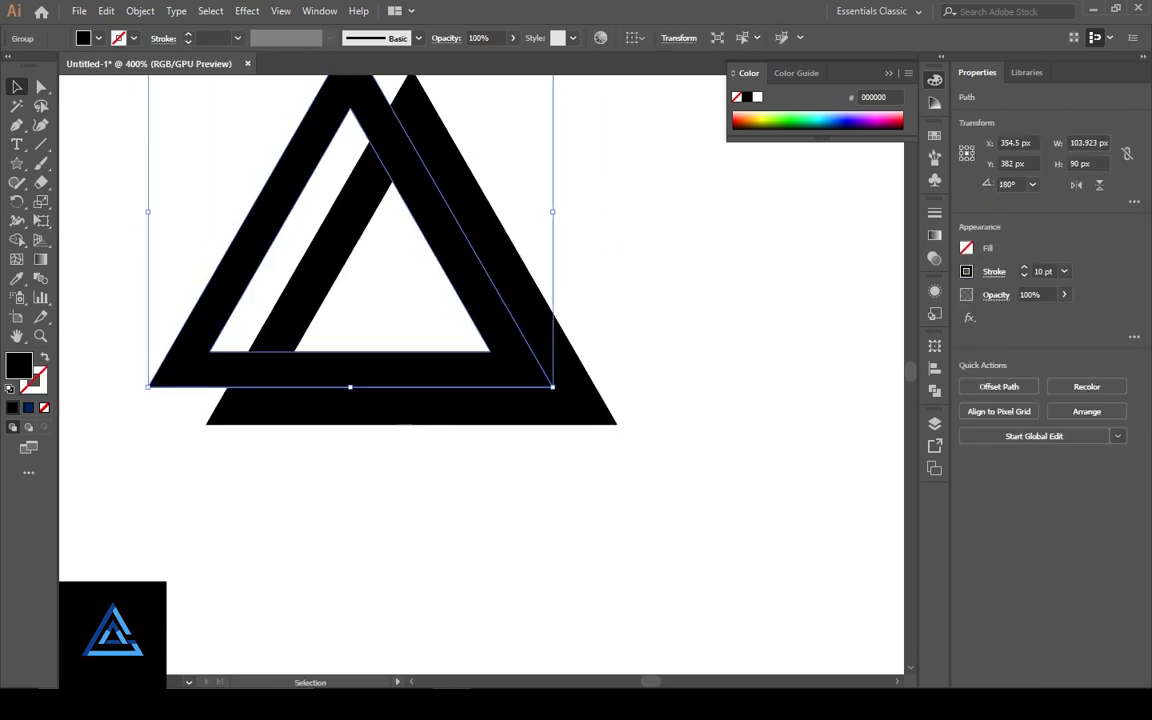
- Make a reflected copy of the expanded triangle and offset the copy 30 px to the right
{"action": "scroll", "coordinate": [481, 378], "scroll_direction": "up", "scroll_amount": 2}
{"action": "key", "text": "ctrl+minus"}
{"action": "key", "text": "ctrl+minus"}
{"action": "right_click", "coordinate": [460, 409]}
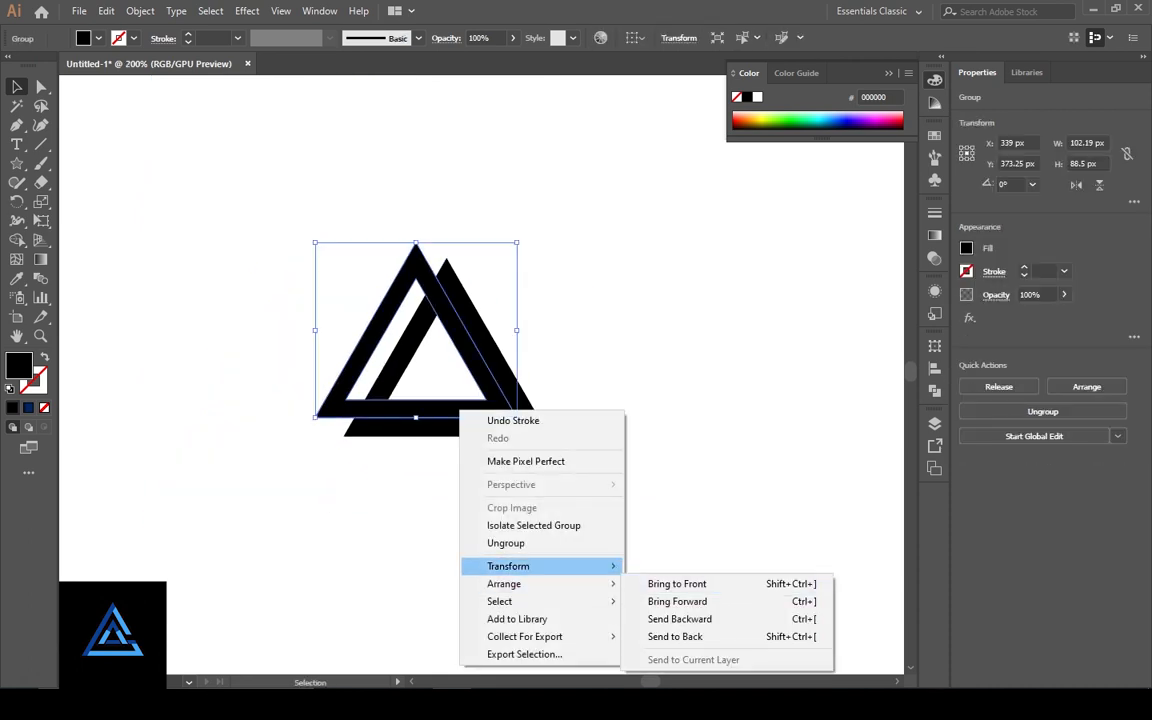
{"action": "mouse_move", "coordinate": [540, 565]}
{"action": "left_click", "coordinate": [670, 625]}
{"action": "key", "text": "Return"}
{"action": "key", "text": "alt+shift+Right"}
{"action": "key", "text": "shift+Right"}
{"action": "key", "text": "shift+Left"}
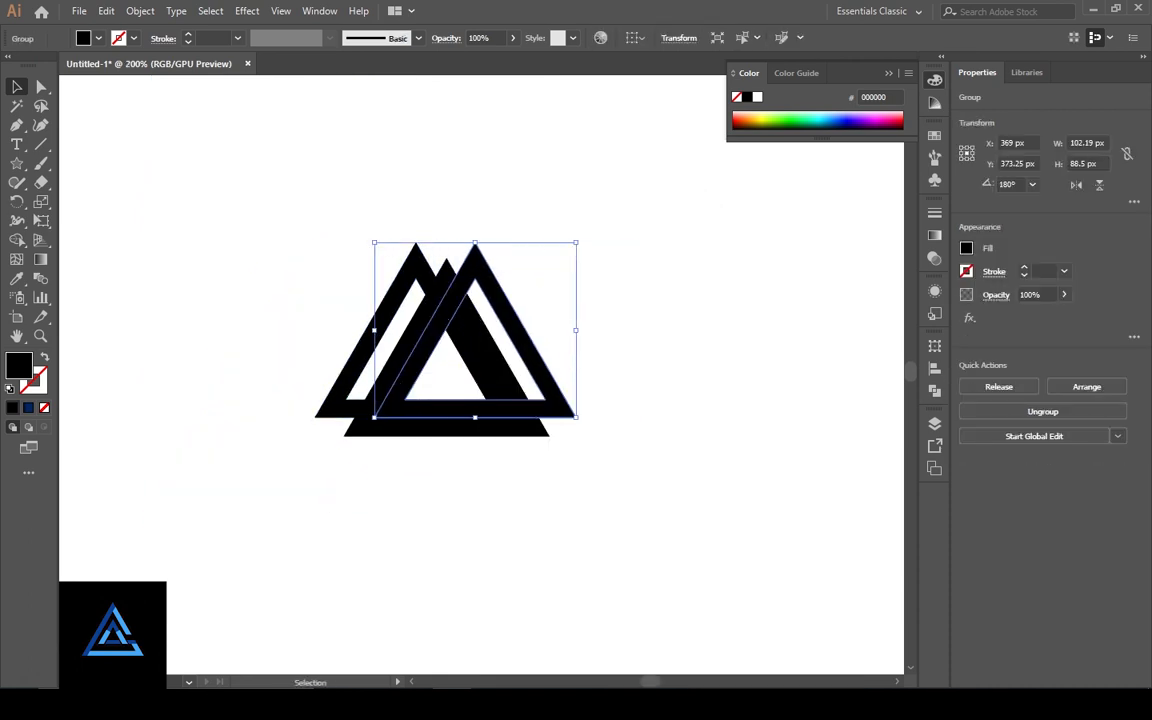
{"action": "key", "text": "ctrl+plus"}
{"action": "key", "text": "ctrl+plus"}
{"action": "key", "text": "Right"}
{"action": "key", "text": "Left"}
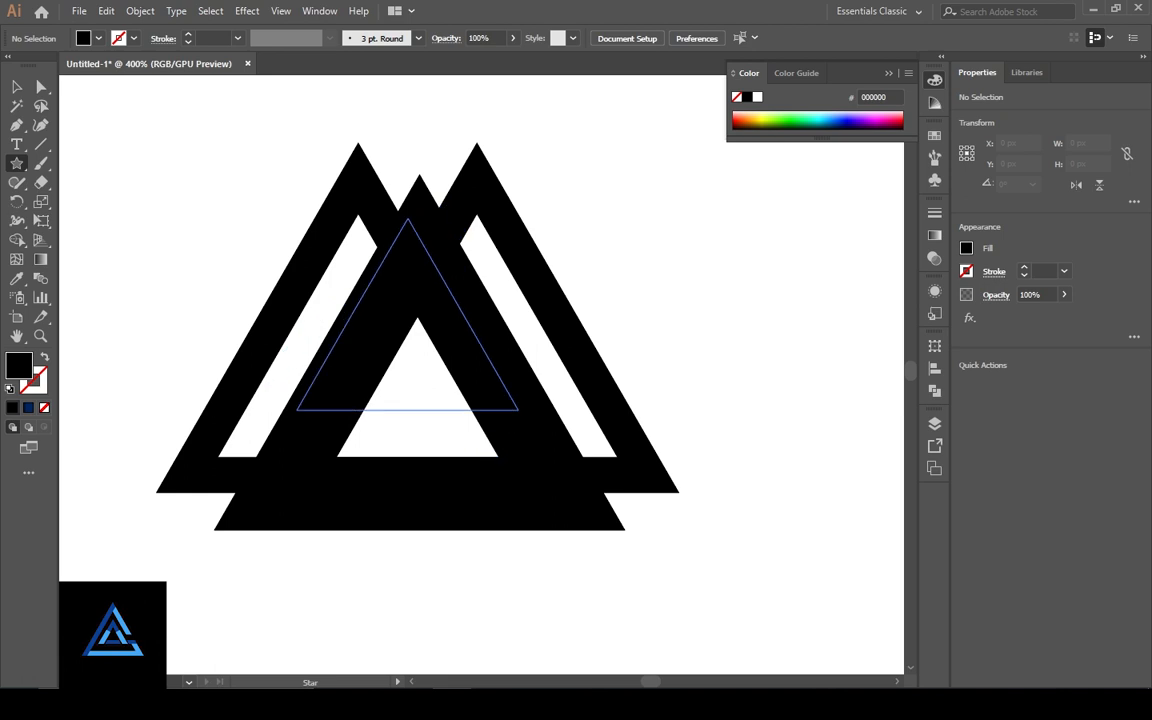
{"action": "left_click_drag", "start_coordinate": [407, 220], "coordinate": [364, 255]}
{"action": "key", "text": "Delete"}
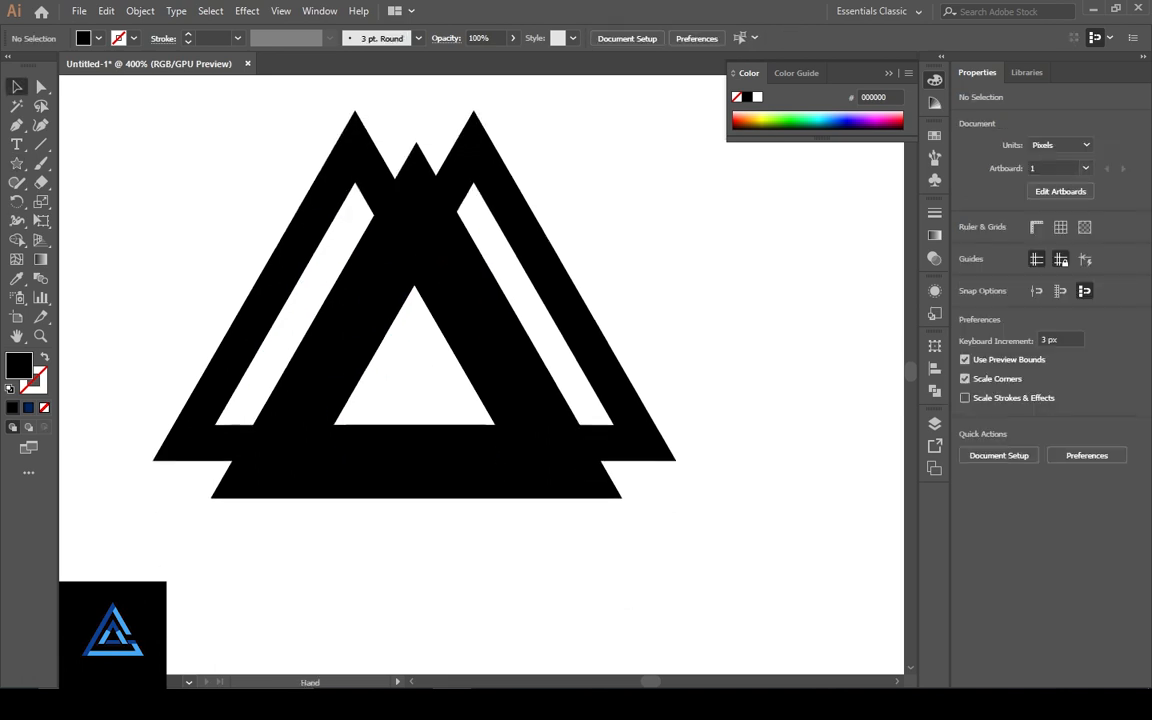
{"action": "key", "text": "ctrl+a"}
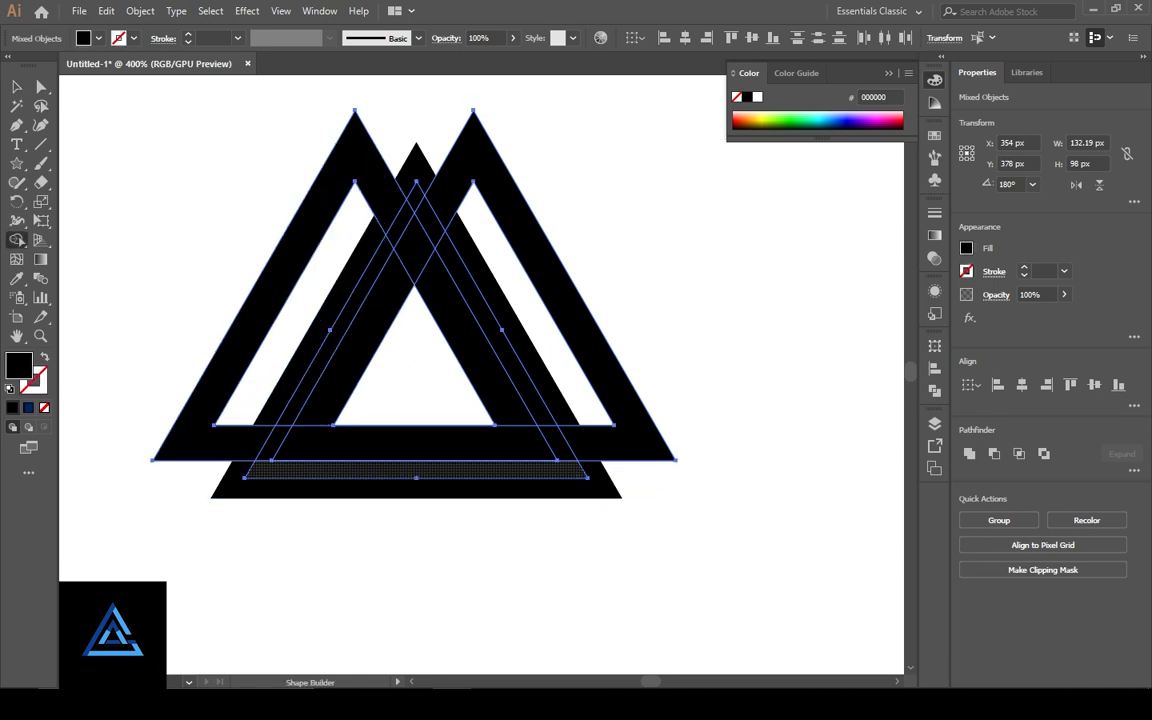
{"action": "key", "text": "v"}
{"action": "key", "text": "ctrl+shift+a"}
{"action": "scroll", "coordinate": [414, 330], "scroll_direction": "up", "scroll_amount": 2}
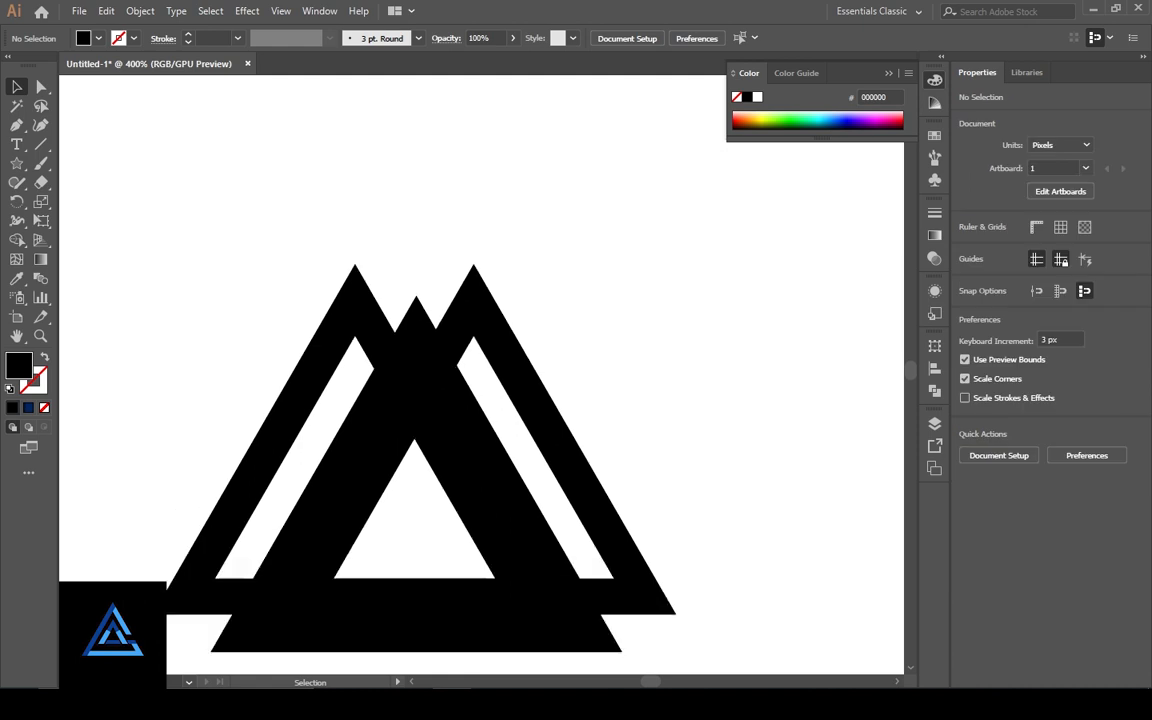
- Move the reflected triangle 6 px right and down until its base lines up with the middle triangle's base
{"action": "scroll", "coordinate": [414, 330], "scroll_direction": "down", "scroll_amount": 1}
{"action": "left_click_drag", "start_coordinate": [575, 400], "coordinate": [588, 437]}
{"action": "key", "text": "ctrl+shift+a"}
{"action": "scroll", "coordinate": [481, 378], "scroll_direction": "down", "scroll_amount": 1}
{"action": "left_click", "coordinate": [598, 400]}
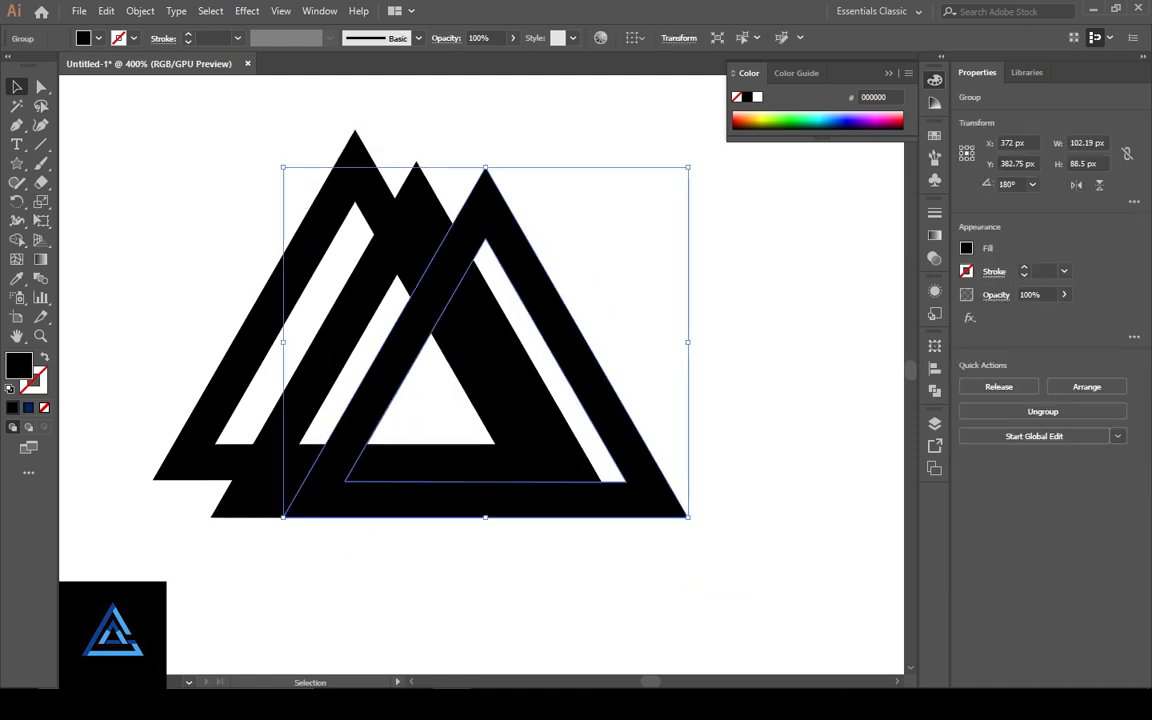
{"action": "key", "text": "Right"}
{"action": "key", "text": "ctrl+shift+a"}
{"action": "scroll", "coordinate": [425, 350], "scroll_direction": "up", "scroll_amount": 1}
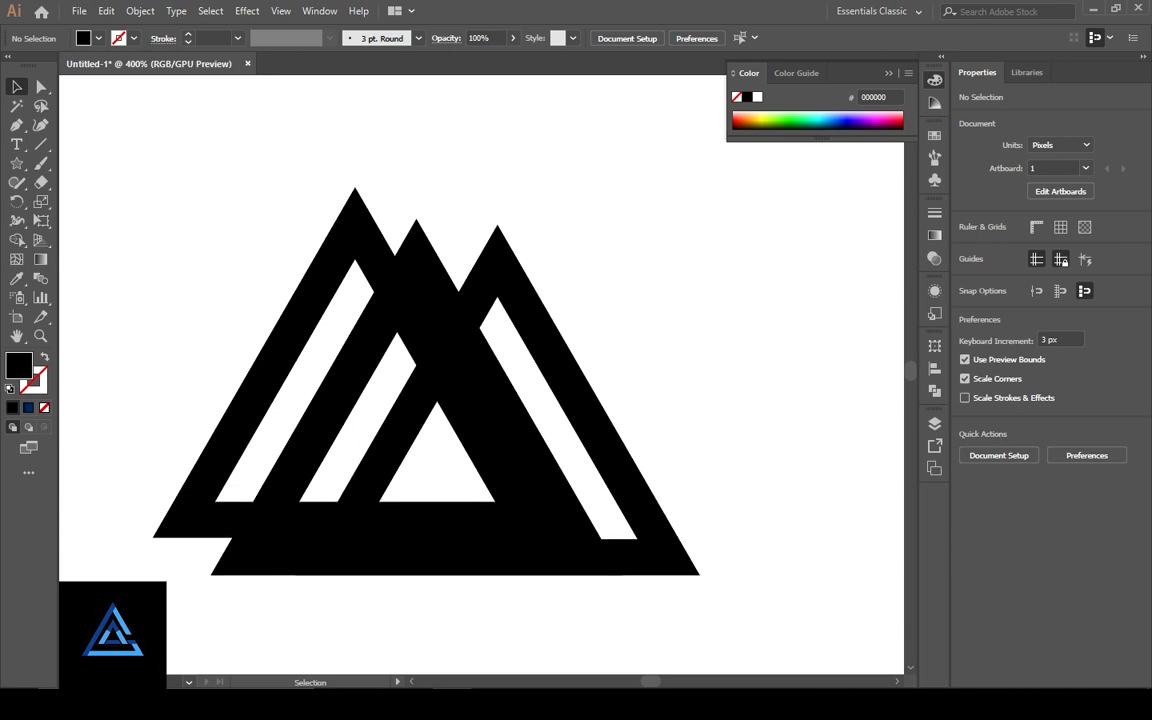
- Select all three overlapping triangles and expand their fills and strokes
{"action": "key", "text": "ctrl+a"}
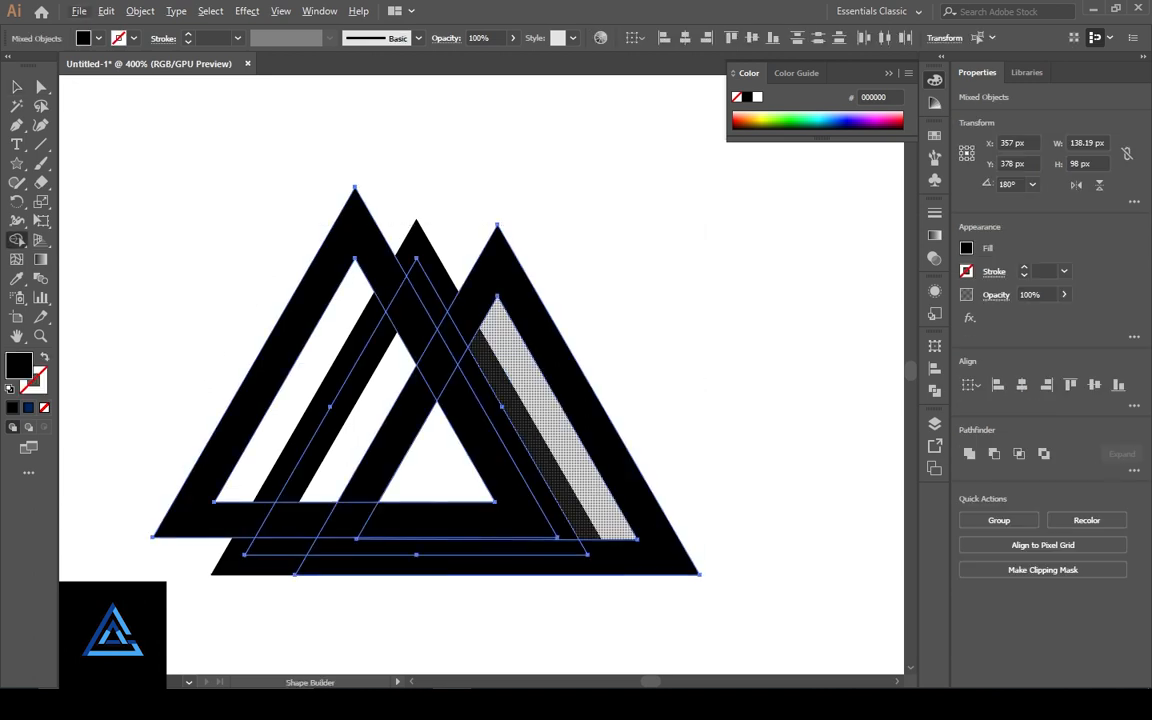
{"action": "key", "text": "ctrl+shift+a"}
{"action": "left_click", "coordinate": [598, 420]}
{"action": "left_click", "coordinate": [252, 400]}
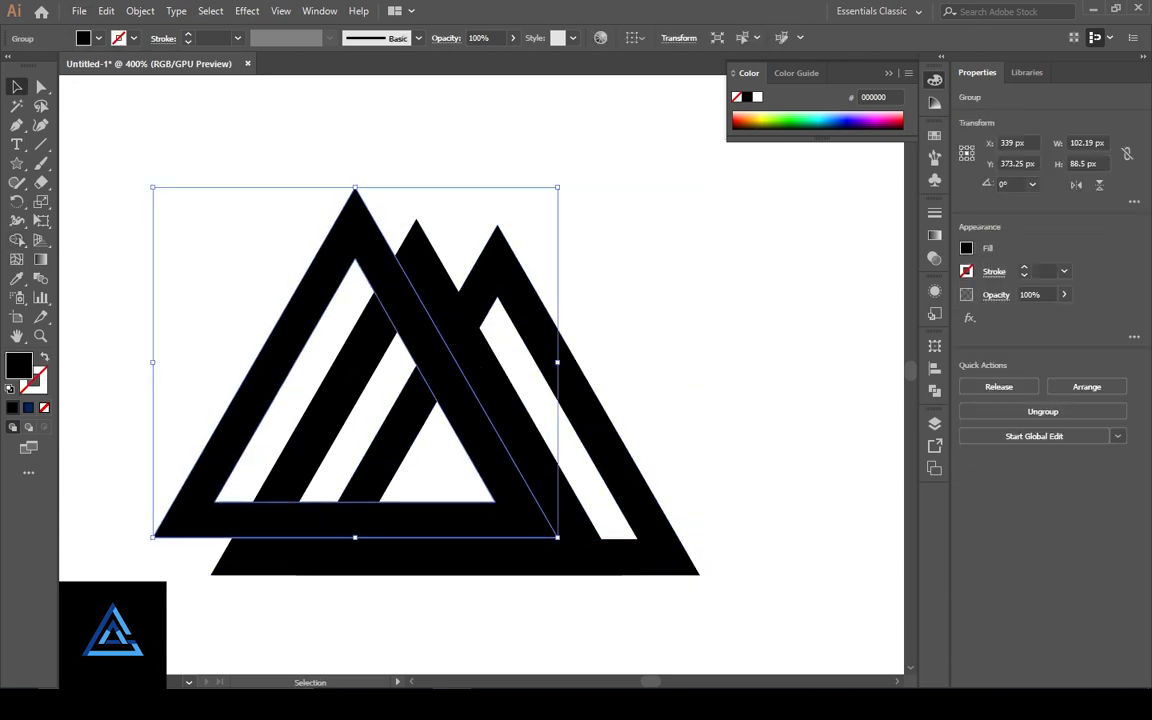
{"action": "left_click", "coordinate": [598, 420]}
{"action": "left_click", "coordinate": [525, 440]}
{"action": "left_click", "coordinate": [252, 400], "text": "shift"}
{"action": "left_click", "coordinate": [598, 420], "text": "shift"}
{"action": "left_click", "coordinate": [140, 11]}
{"action": "left_click", "coordinate": [150, 183]}
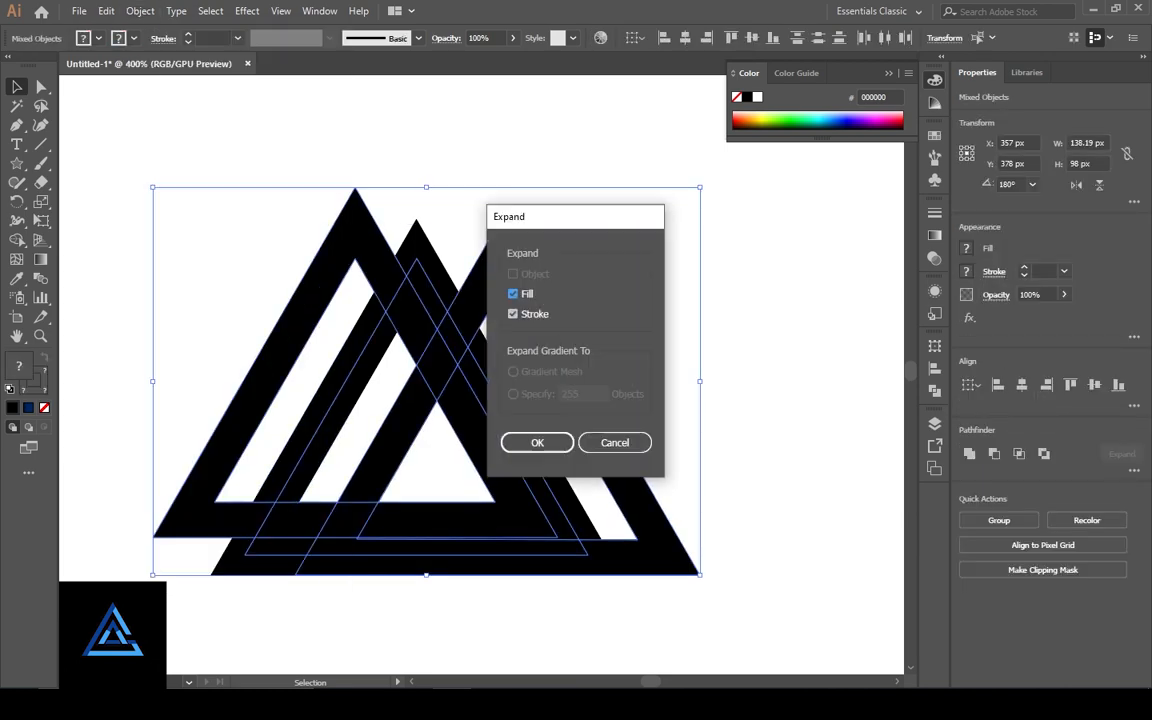
{"action": "key", "text": "Return"}
- Examine how the edges of the three expanded triangles line up where they cross near the apexes
{"action": "key", "text": "ctrl+shift+a"}
{"action": "left_click", "coordinate": [335, 400]}
{"action": "left_click", "coordinate": [598, 420]}
{"action": "key", "text": "ctrl+a"}
{"action": "key", "text": "ctrl+plus"}
{"action": "key", "text": "ctrl+plus"}
{"action": "key", "text": "ctrl+plus"}
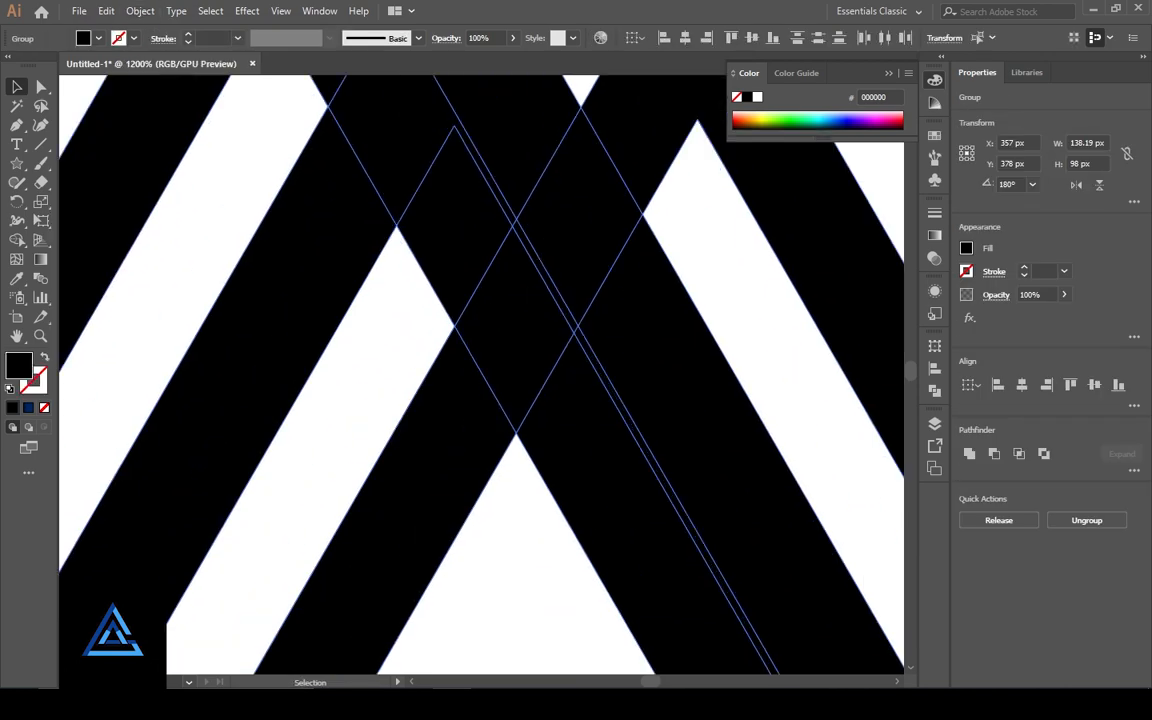
{"action": "left_click", "coordinate": [840, 290], "text": "shift"}
{"action": "left_click", "coordinate": [280, 330], "text": "shift"}
{"action": "left_click", "coordinate": [280, 330], "text": "shift"}
{"action": "scroll", "coordinate": [481, 374], "scroll_direction": "up", "scroll_amount": 3}
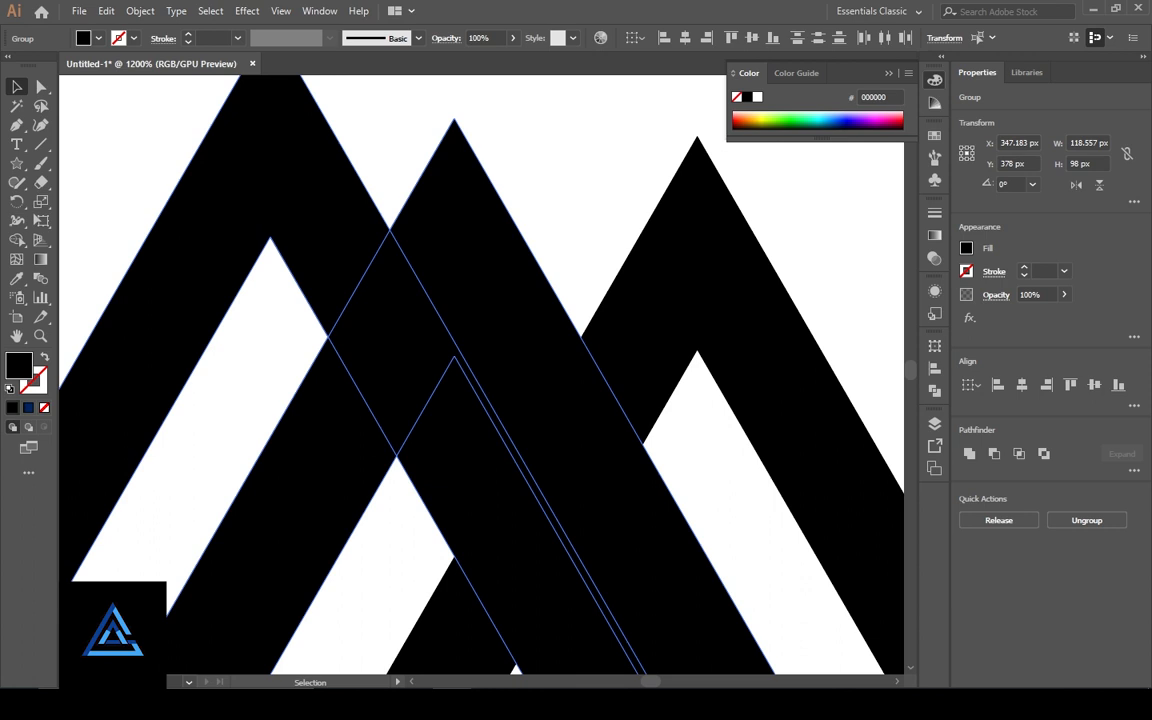
{"action": "key", "text": "ctrl+shift+a"}
{"action": "left_click", "coordinate": [505, 272]}
{"action": "left_click", "coordinate": [300, 200], "text": "shift"}
{"action": "left_click", "coordinate": [300, 200], "text": "shift"}
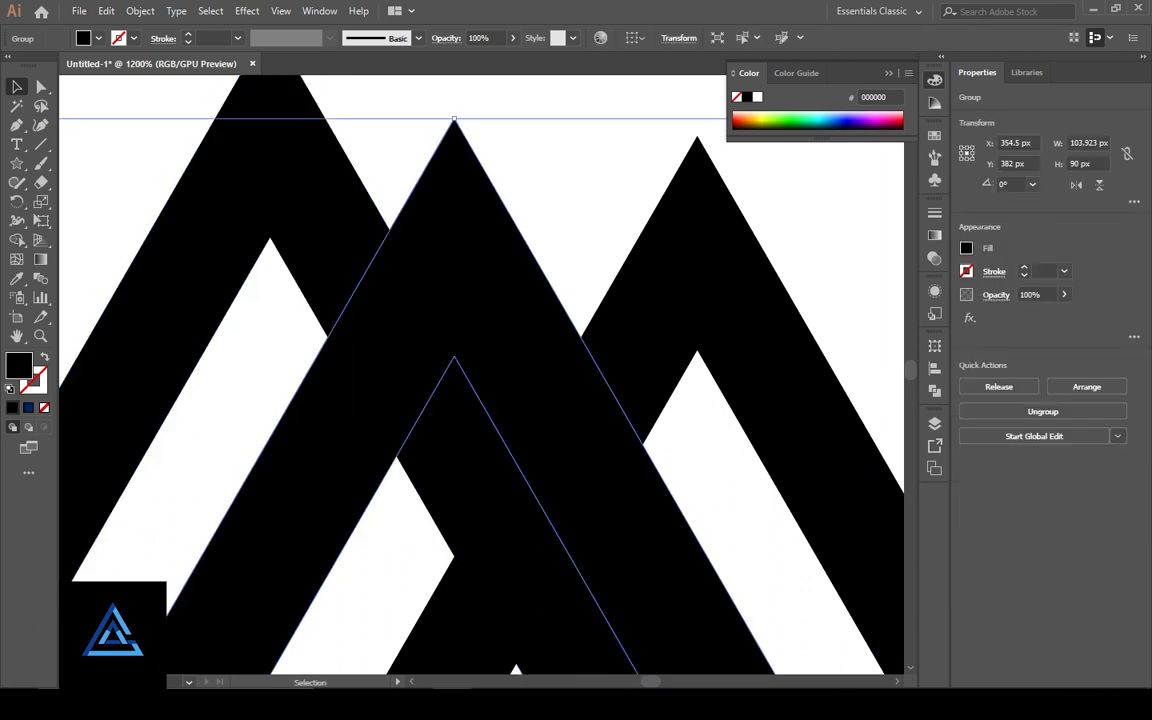
{"action": "key", "text": "Left"}
{"action": "key", "text": "ctrl+shift+a"}
{"action": "key", "text": "ctrl+minus"}
{"action": "key", "text": "ctrl+minus"}
{"action": "key", "text": "ctrl+minus"}
{"action": "key", "text": "ctrl+minus"}
- Select all three triangles and merge the striped left triangle's overlapping pieces into one shape with Shape Builder
{"action": "key", "text": "ctrl+a"}
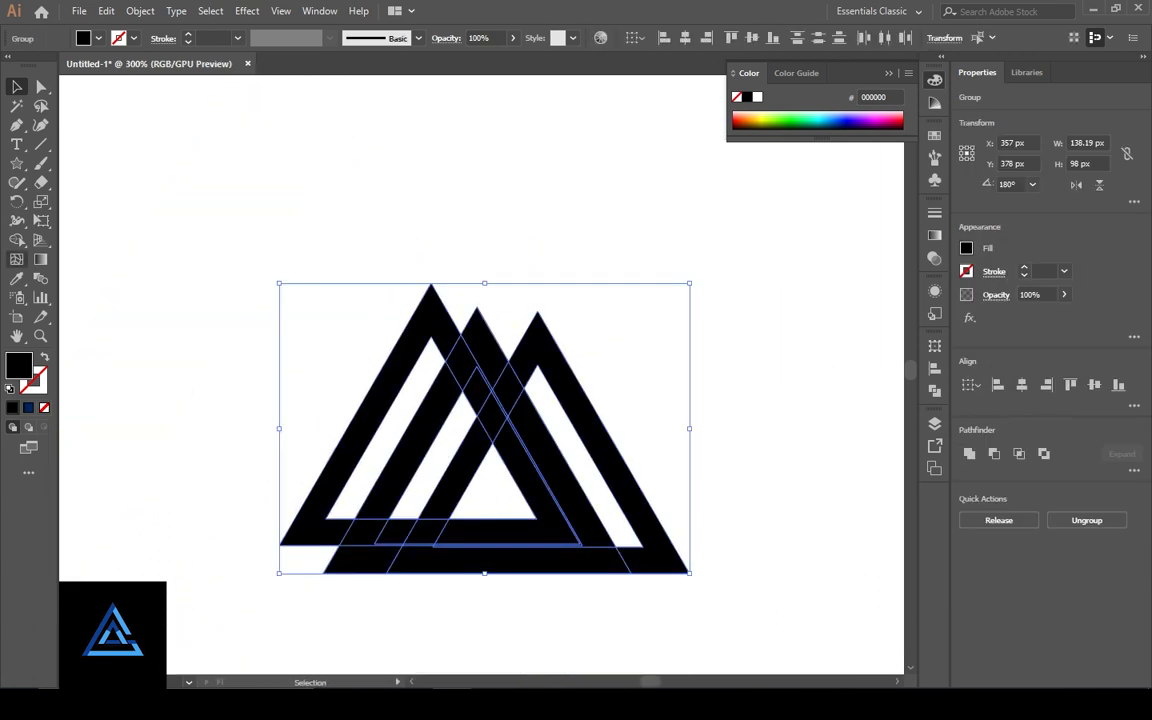
{"action": "key", "text": "ctrl+plus"}
{"action": "key", "text": "ctrl+plus"}
{"action": "scroll", "coordinate": [481, 374], "scroll_direction": "down", "scroll_amount": 2}
{"action": "left_click_drag", "start_coordinate": [180, 476], "coordinate": [440, 482]}
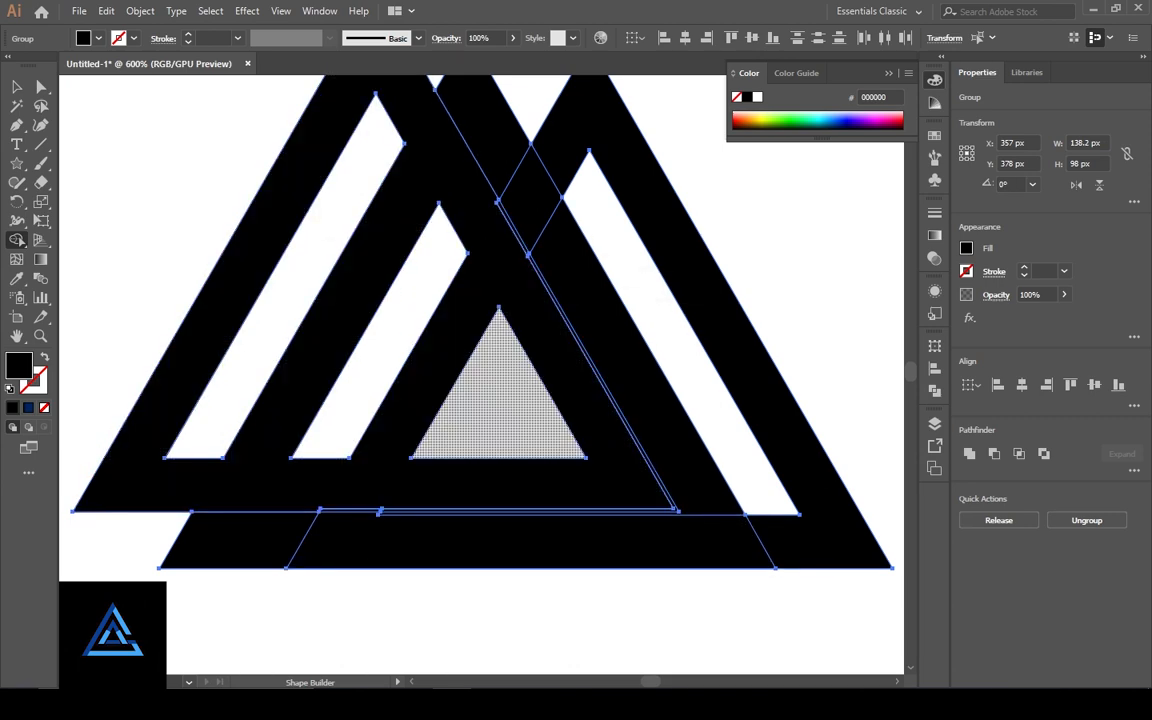
- Move the merged striped triangle away from the leftover pieces and fill it with the dark blue gradient
{"action": "key", "text": "v"}
{"action": "scroll", "coordinate": [320, 400], "scroll_direction": "up", "scroll_amount": 1}
{"action": "key", "text": "ctrl+shift+a"}
{"action": "left_click_drag", "start_coordinate": [320, 400], "coordinate": [201, 365]}
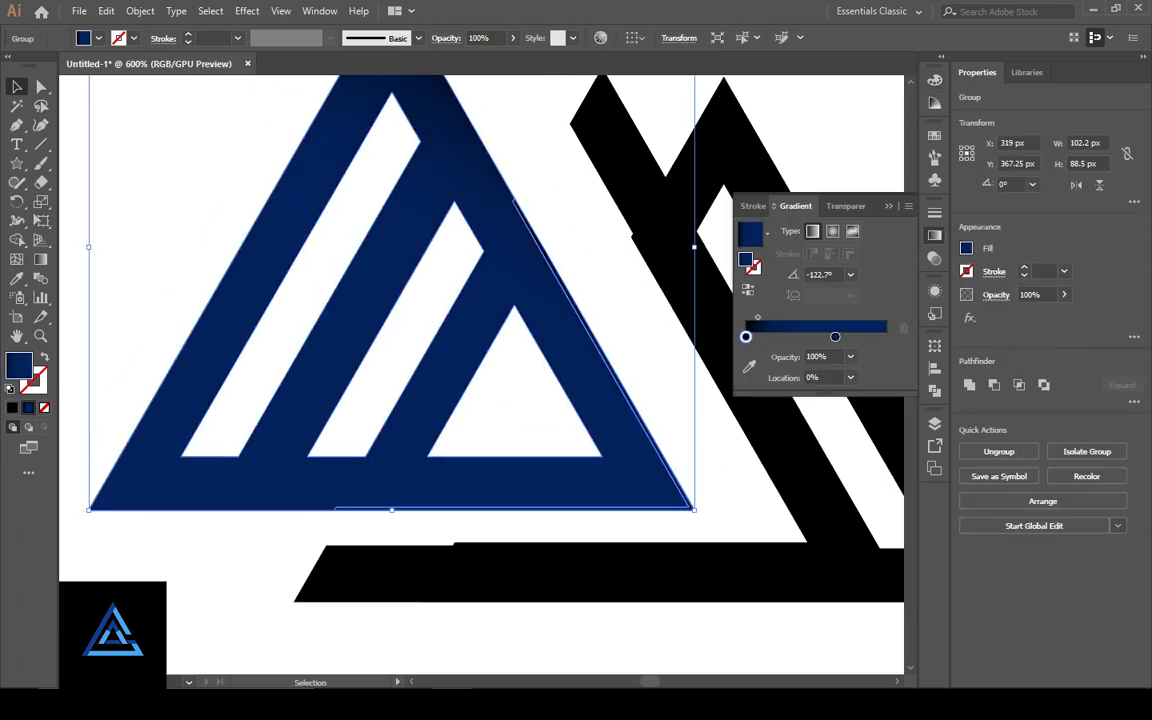
{"action": "key", "text": "ctrl+shift+a"}
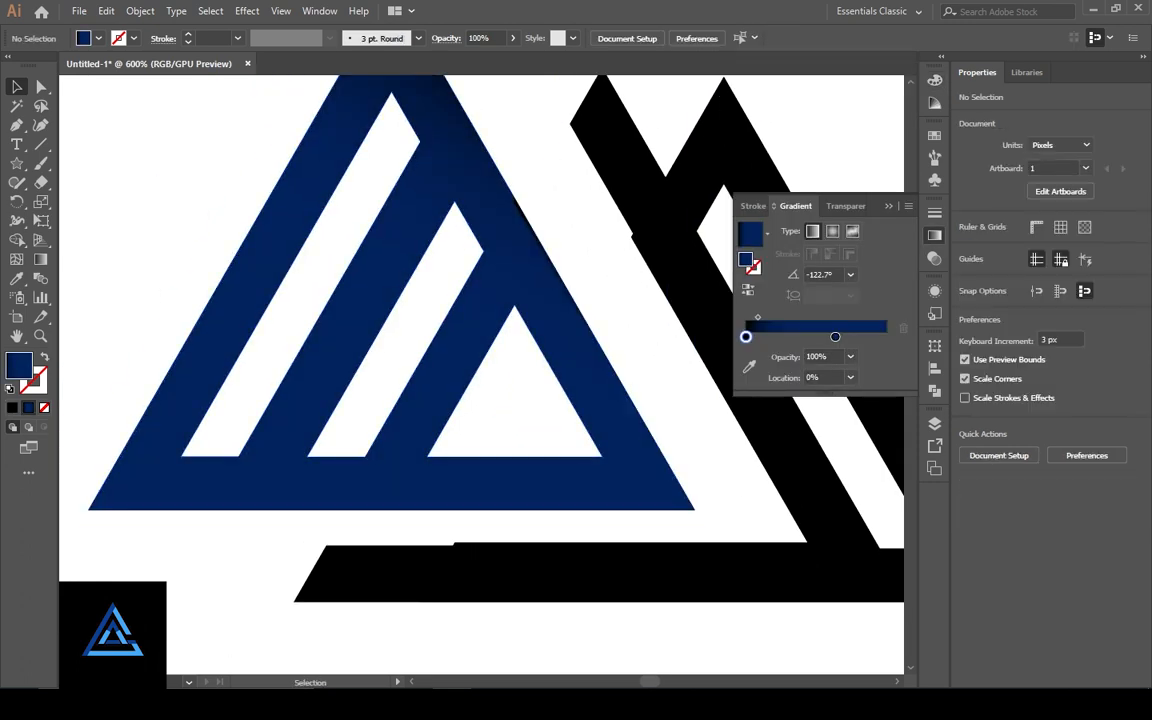
- Undo the gradient fill and merge the thin slivers along the triangle's edges into it with Shape Builder
{"action": "key", "text": "ctrl+z"}
{"action": "key", "text": "ctrl+z"}
{"action": "left_click_drag", "start_coordinate": [500, 485], "coordinate": [520, 508]}
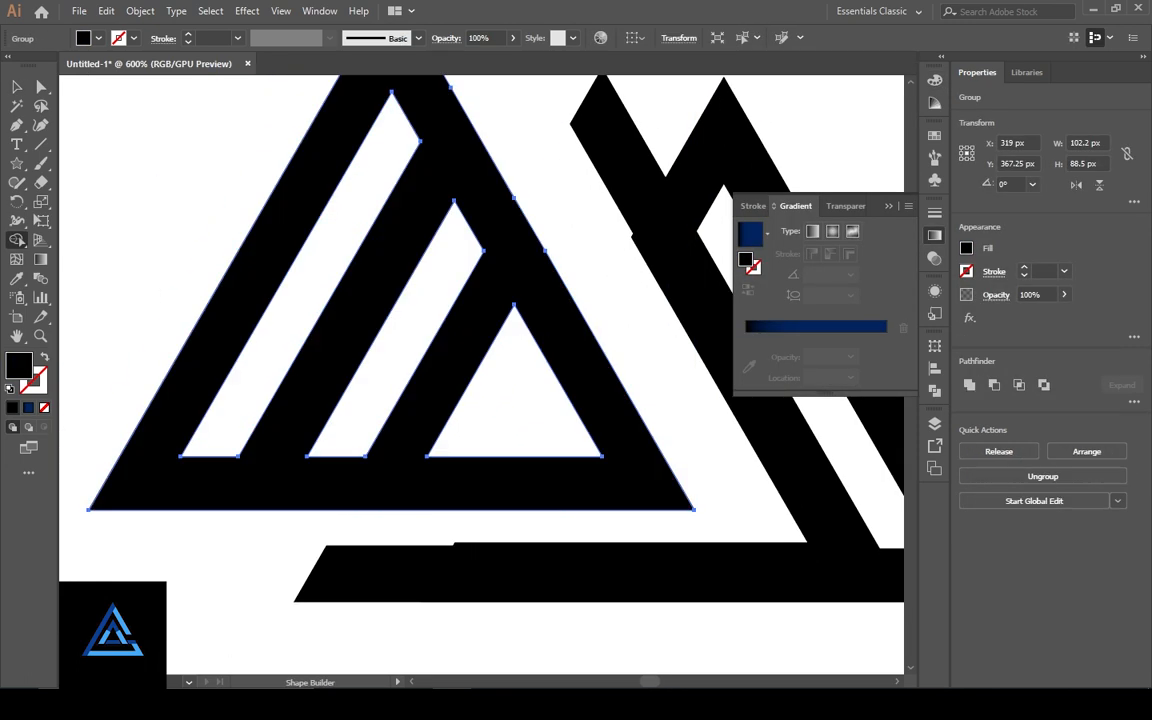
{"action": "key", "text": "v"}
{"action": "key", "text": "ctrl+shift+a"}
- Merge the remaining pieces of the other two triangles into a single shape with Shape Builder
{"action": "key", "text": "ctrl+minus"}
{"action": "key", "text": "ctrl+minus"}
{"action": "key", "text": "ctrl+minus"}
{"action": "scroll", "coordinate": [481, 376], "scroll_direction": "right", "scroll_amount": 2}
{"action": "key", "text": "ctrl+equal"}
{"action": "key", "text": "ctrl+equal"}
{"action": "left_click_drag", "start_coordinate": [488, 265], "coordinate": [404, 374]}
{"action": "key", "text": "ctrl+equal"}
{"action": "key", "text": "ctrl+equal"}
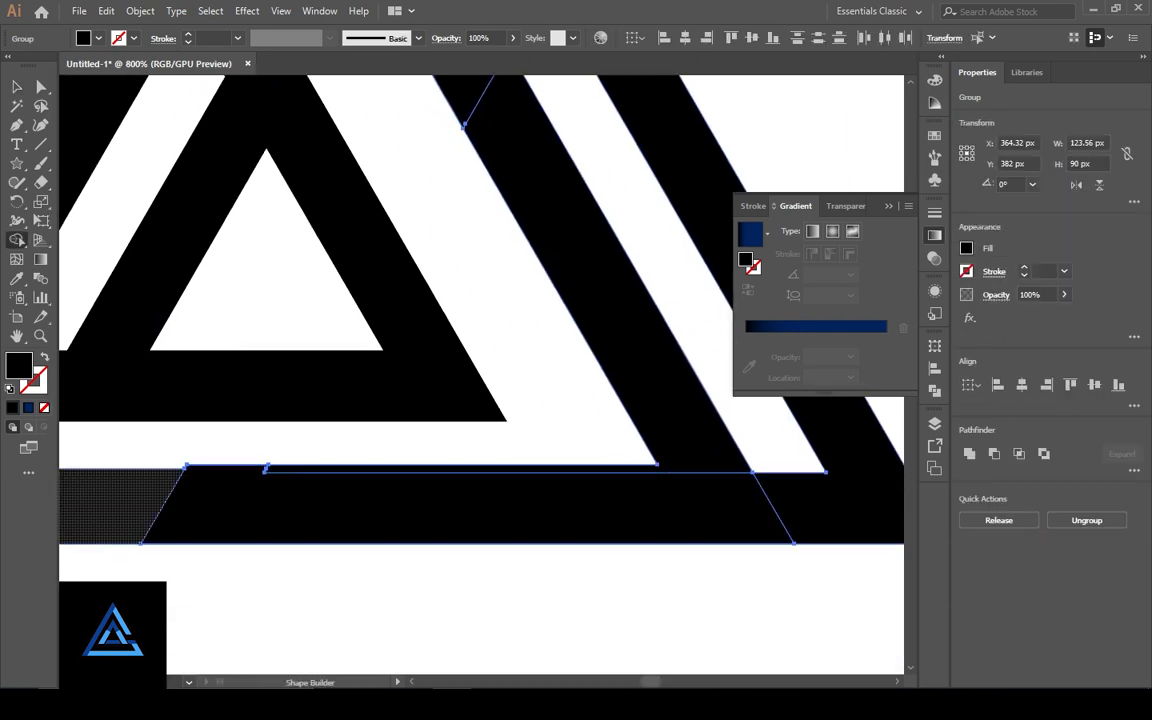
{"action": "key", "text": "ctrl+minus"}
{"action": "key", "text": "ctrl+equal"}
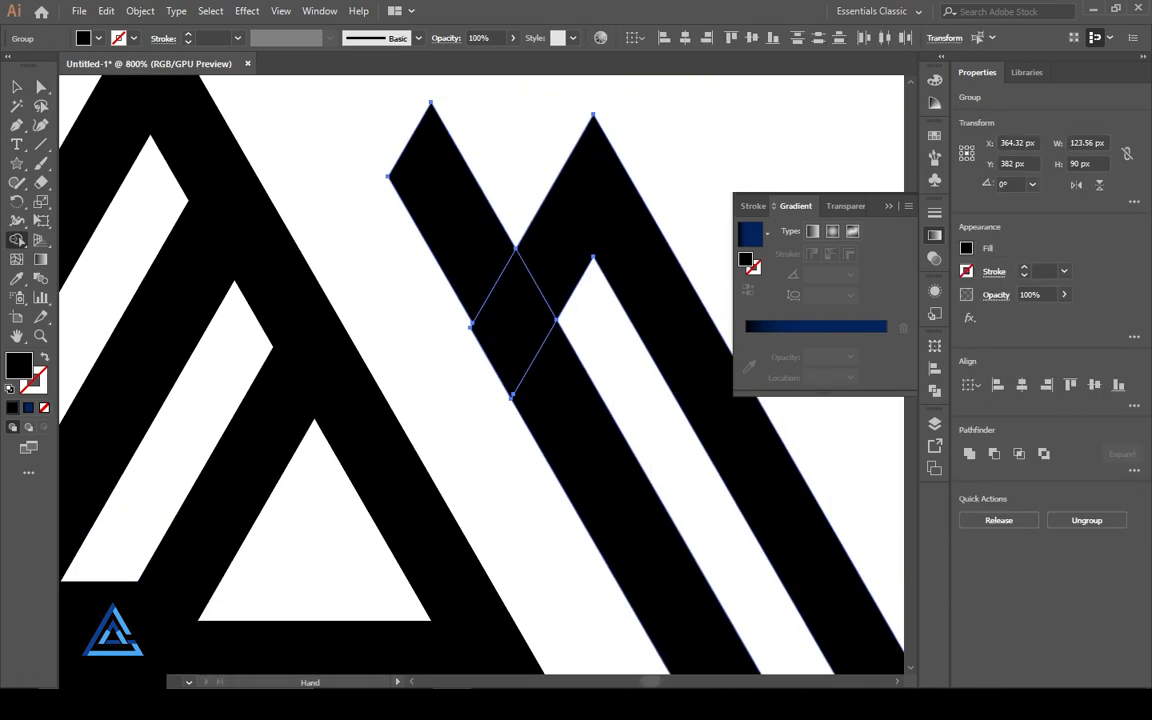
{"action": "scroll", "coordinate": [480, 380], "scroll_direction": "down", "scroll_amount": 5}
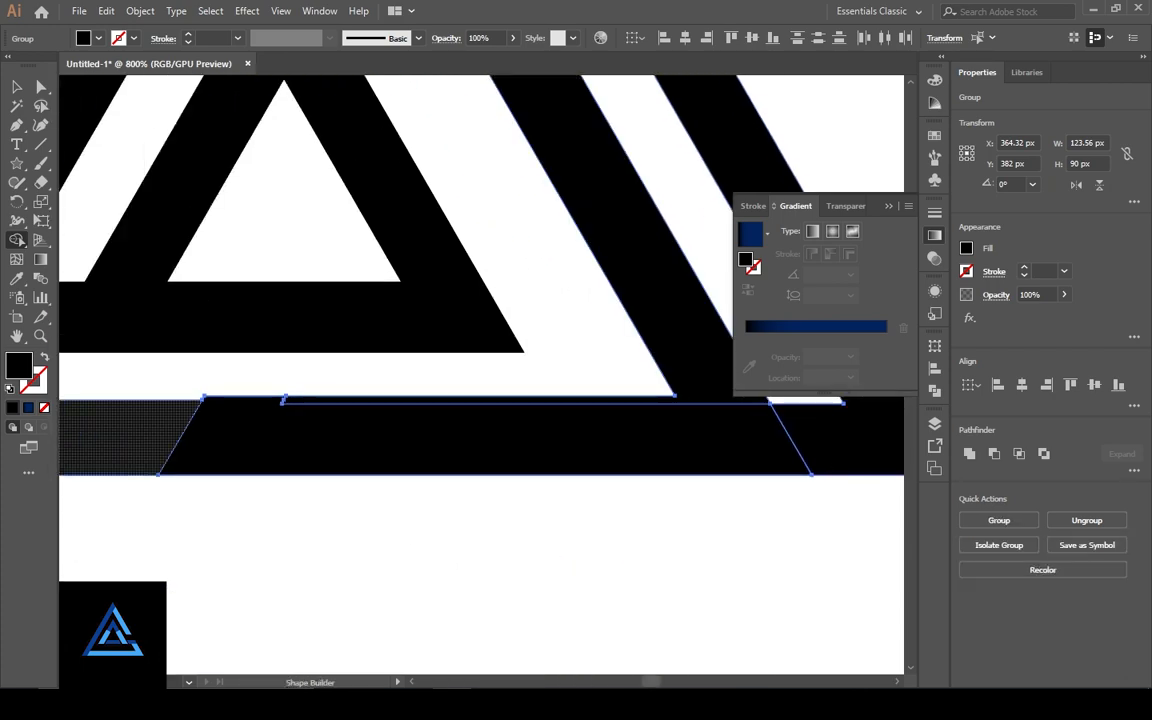
{"action": "scroll", "coordinate": [480, 380], "scroll_direction": "up", "scroll_amount": 4}
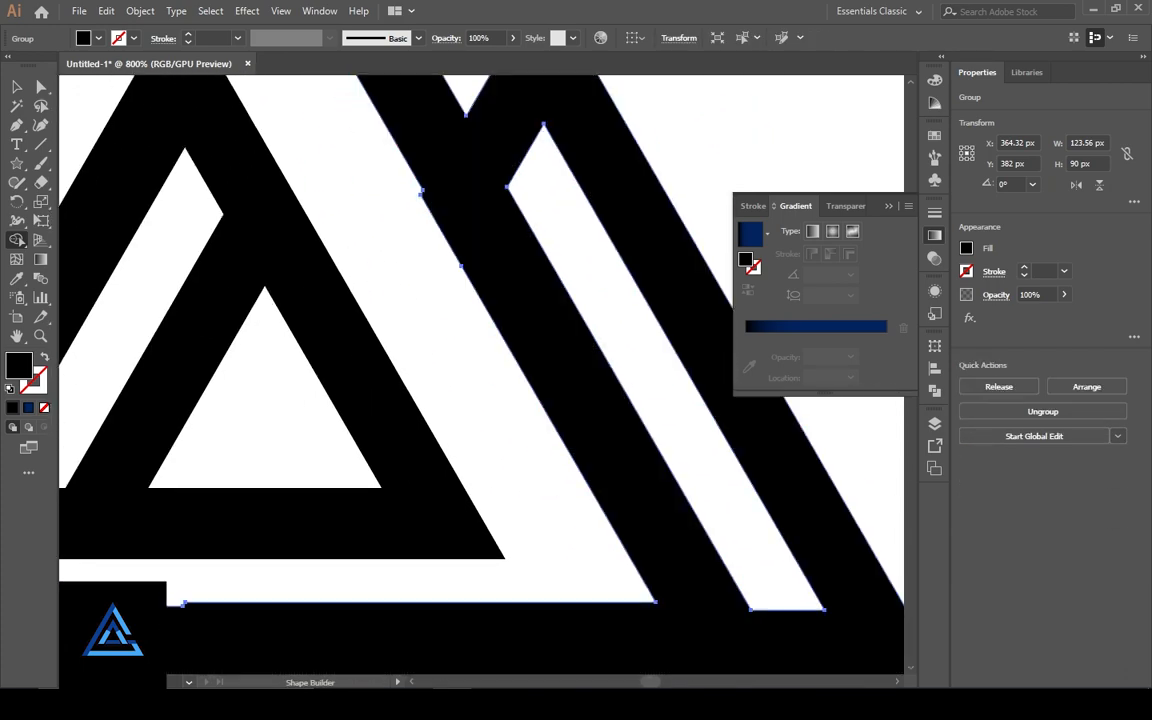
{"action": "scroll", "coordinate": [480, 380], "scroll_direction": "down", "scroll_amount": 3}
{"action": "scroll", "coordinate": [480, 380], "scroll_direction": "left", "scroll_amount": 3}
{"action": "scroll", "coordinate": [480, 380], "scroll_direction": "up", "scroll_amount": 6}
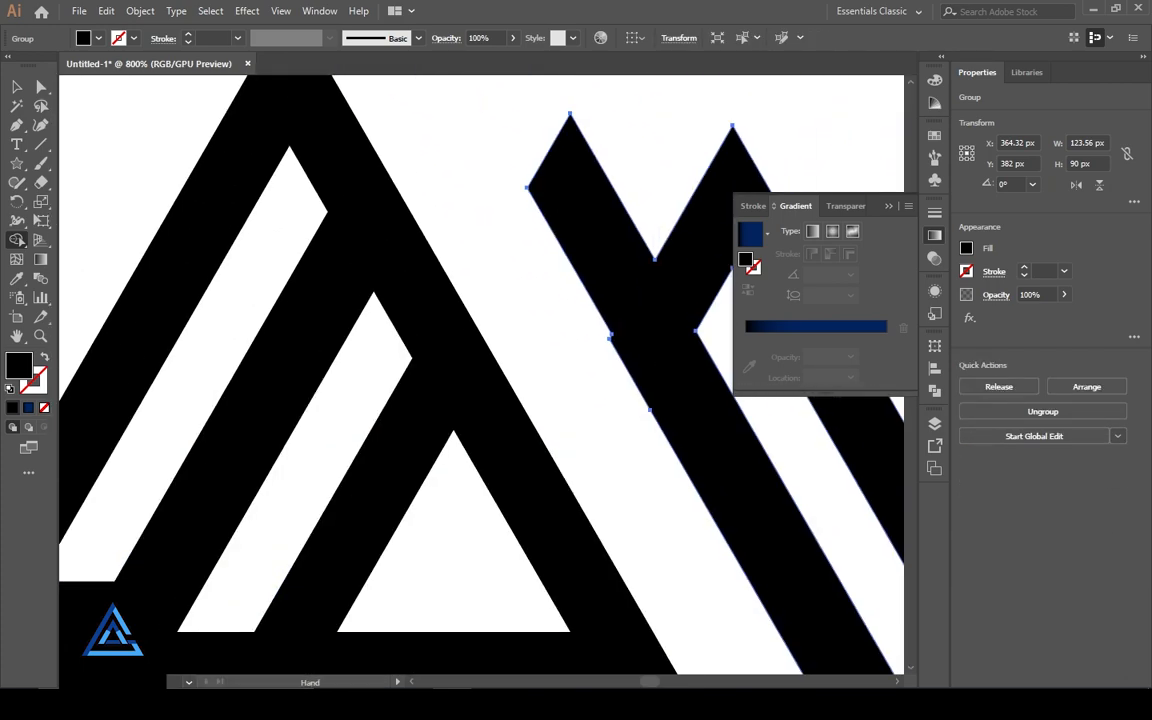
{"action": "scroll", "coordinate": [480, 380], "scroll_direction": "down", "scroll_amount": 3}
- Move the striped triangle slightly and delete the leftover black shape beside it
{"action": "left_click_drag", "start_coordinate": [460, 510], "coordinate": [508, 506]}
{"action": "key", "text": "Up"}
{"action": "key", "text": "ctrl+minus"}
{"action": "key", "text": "ctrl+minus"}
{"action": "key", "text": "ctrl+minus"}
{"action": "key", "text": "ctrl+shift+a"}
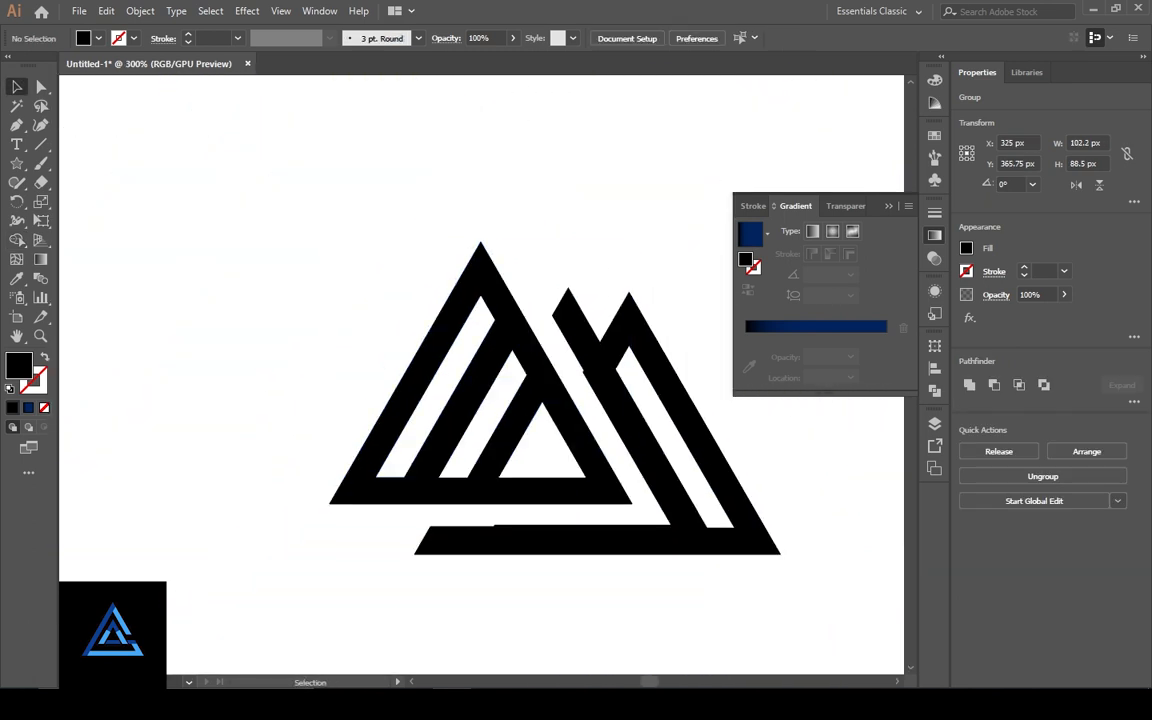
{"action": "left_click_drag", "start_coordinate": [481, 375], "coordinate": [376, 351]}
{"action": "key", "text": "ctrl+a"}
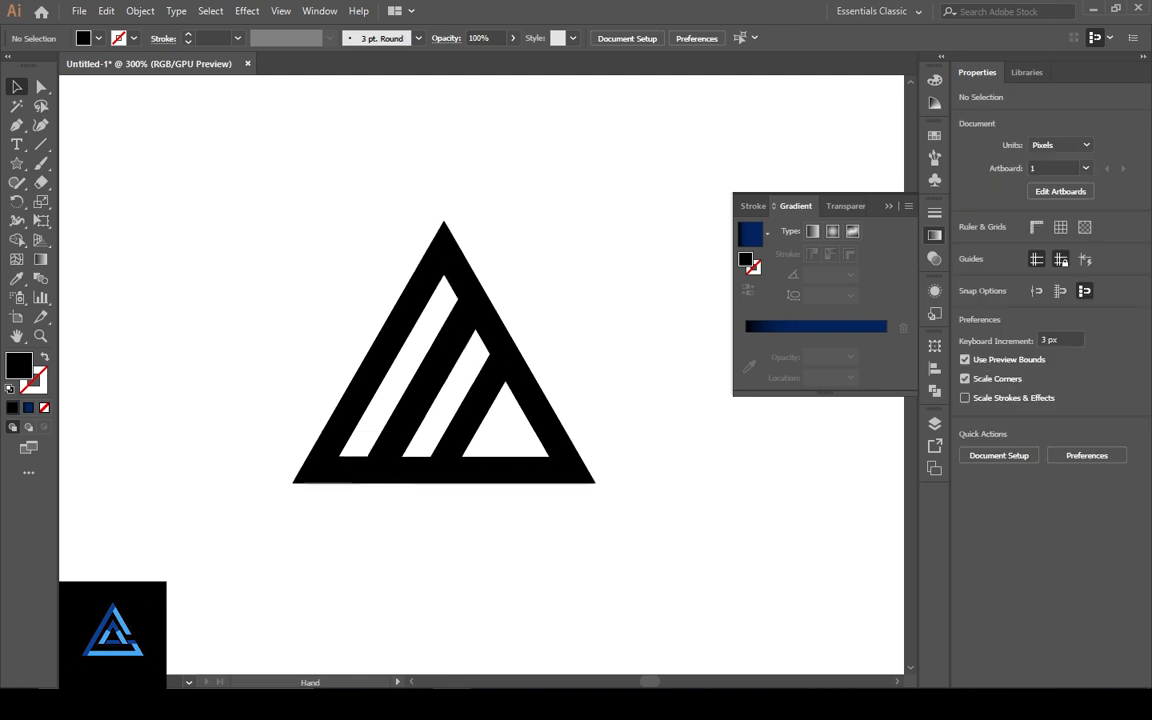
- Fill the striped triangle with the black-to-dark-blue linear gradient
{"action": "key", "text": "ctrl+plus"}
{"action": "key", "text": "backslash"}
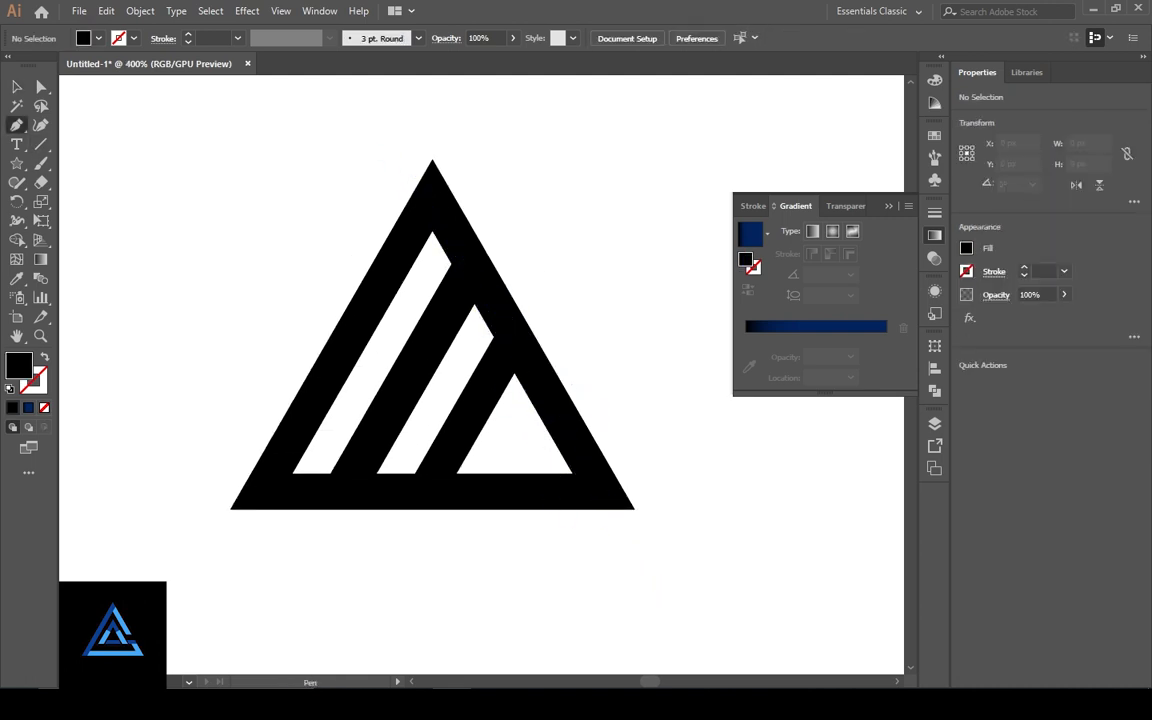
{"action": "key", "text": "v"}
{"action": "left_click", "coordinate": [480, 280]}
{"action": "key", "text": "period"}
{"action": "key", "text": "g"}
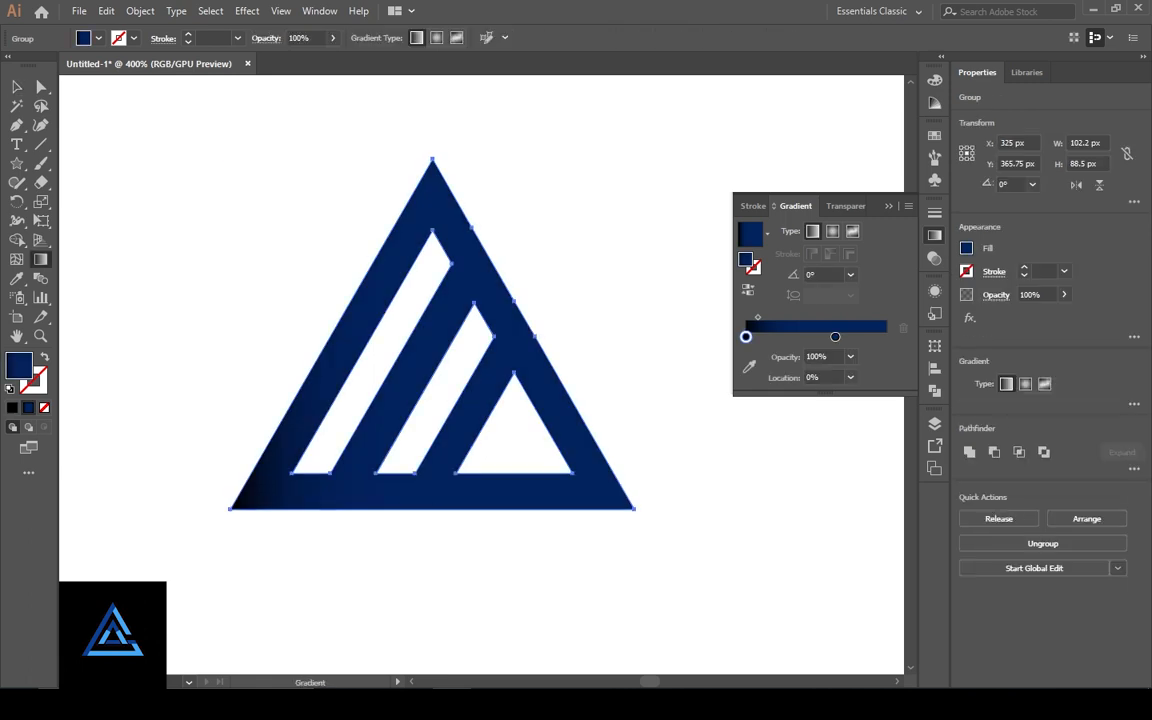
- Run the triangle's gradient upward from its base at about 89.7° and move the gradient midpoint to 54.9%
{"action": "left_click_drag", "start_coordinate": [432, 175], "coordinate": [417, 480]}
{"action": "left_click_drag", "start_coordinate": [432, 485], "coordinate": [432, 250]}
{"action": "key", "text": "v"}
{"action": "key", "text": "ctrl+shift+a"}
{"action": "left_click", "coordinate": [480, 280]}
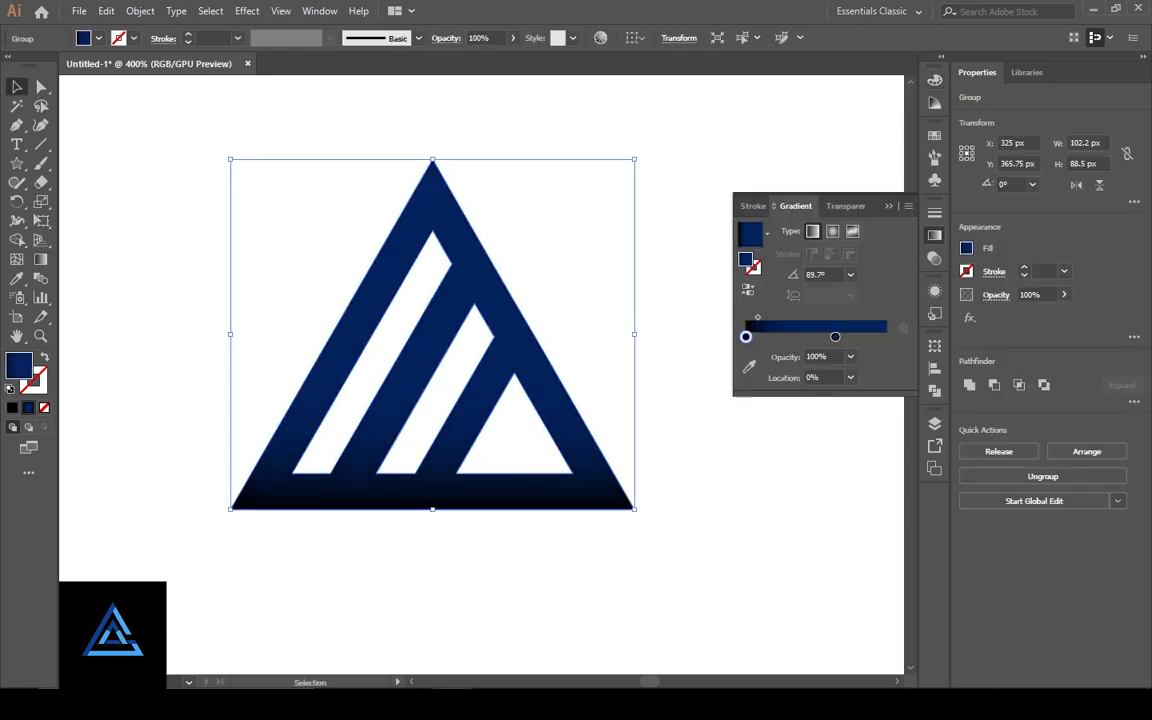
{"action": "left_click_drag", "start_coordinate": [764, 317], "coordinate": [822, 317]}
{"action": "key", "text": "ctrl+shift+a"}
{"action": "scroll", "coordinate": [481, 235], "scroll_direction": "up", "scroll_amount": 3}
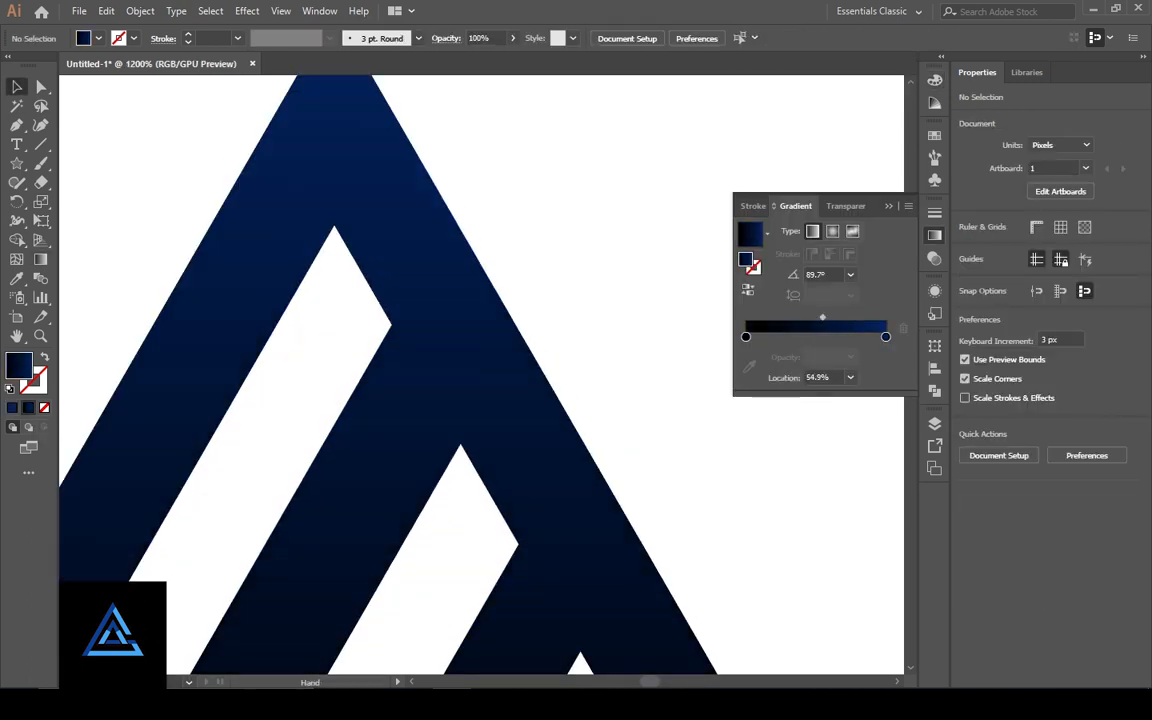
- Scale the striped triangle up proportionally to about 202 px wide and 175 px high
{"action": "left_click_drag", "start_coordinate": [500, 590], "coordinate": [438, 199]}
{"action": "scroll", "coordinate": [469, 279], "scroll_direction": "down", "scroll_amount": 6}
{"action": "left_click", "coordinate": [525, 605]}
{"action": "left_click_drag", "start_coordinate": [566, 612], "coordinate": [638, 673]}
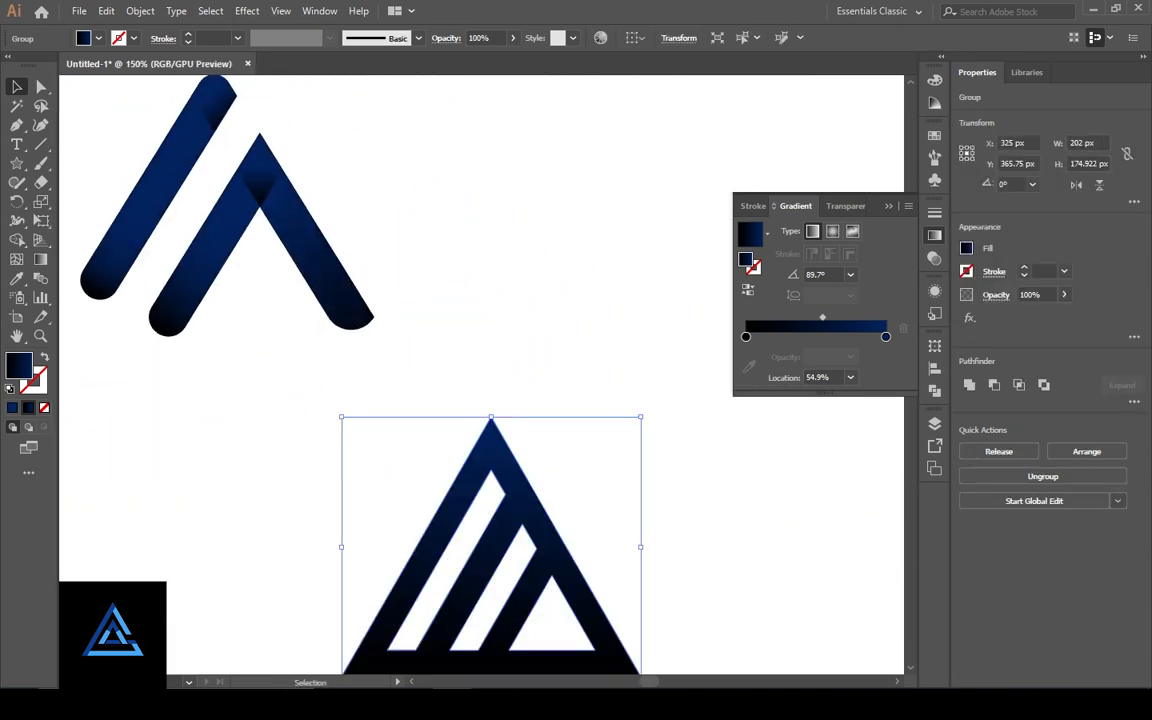
- Move the striped triangle up beside the first logo, centred at about X 376 px and Y 125 px
{"action": "left_click_drag", "start_coordinate": [491, 497], "coordinate": [470, 393]}
{"action": "key", "text": "ctrl+shift+a"}
{"action": "left_click_drag", "start_coordinate": [525, 560], "coordinate": [579, 202]}
{"action": "left_click_drag", "start_coordinate": [579, 202], "coordinate": [597, 395]}
{"action": "key", "text": "Right"}
{"action": "key", "text": "Right"}
{"action": "key", "text": "Right"}
{"action": "key", "text": "Right"}
{"action": "key", "text": "Right"}
{"action": "key", "text": "ctrl+shift+a"}
- Redirect the striped triangle's gradient diagonally from its upper-left side toward the lower-right corner, at about -34.3°
{"action": "key", "text": "ctrl+minus"}
{"action": "key", "text": "ctrl+minus"}
{"action": "left_click_drag", "start_coordinate": [481, 376], "coordinate": [435, 445]}
{"action": "key", "text": "ctrl+equal"}
{"action": "key", "text": "ctrl+equal"}
{"action": "key", "text": "ctrl+equal"}
{"action": "key", "text": "ctrl+equal"}
{"action": "left_click", "coordinate": [435, 445]}
{"action": "key", "text": "g"}
{"action": "left_click_drag", "start_coordinate": [395, 250], "coordinate": [700, 458]}
{"action": "key", "text": "ctrl+minus"}
{"action": "key", "text": "ctrl+minus"}
{"action": "key", "text": "ctrl+minus"}
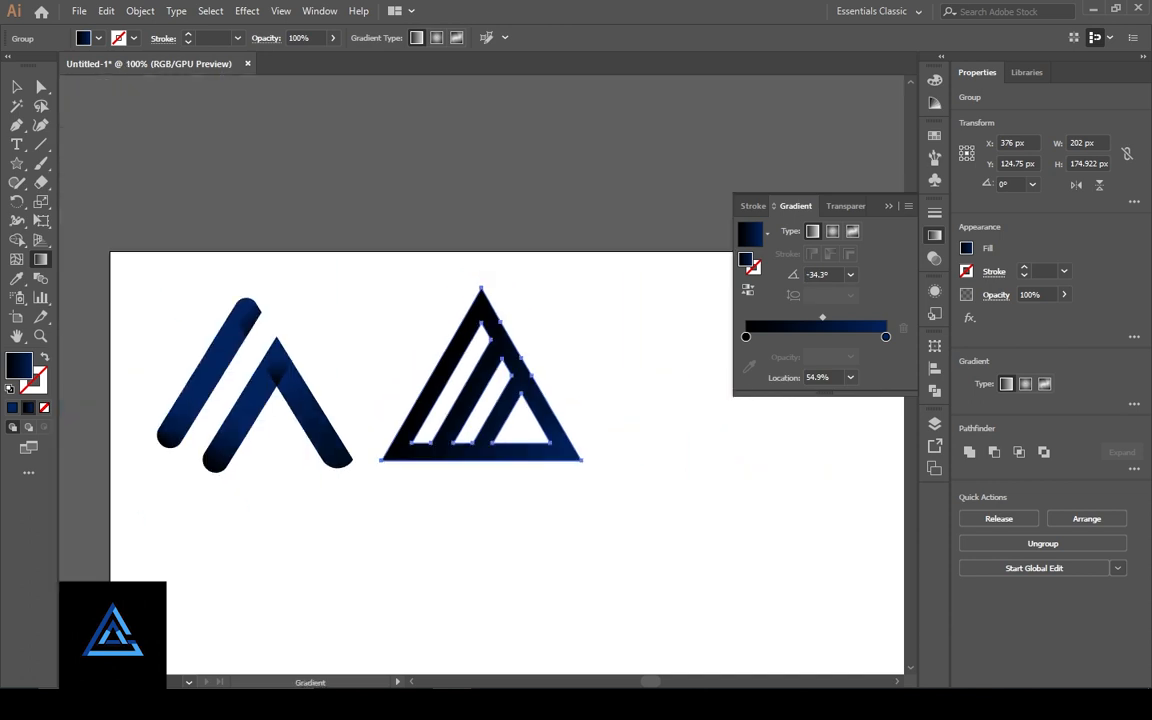
{"action": "key", "text": "v"}
{"action": "key", "text": "ctrl+shift+a"}
- Place a copy of the striped triangle to the right of the original
{"action": "scroll", "coordinate": [481, 376], "scroll_direction": "down", "scroll_amount": 2}
{"action": "scroll", "coordinate": [481, 376], "scroll_direction": "down", "scroll_amount": 2}
{"action": "left_click", "coordinate": [392, 290]}
{"action": "left_click_drag", "start_coordinate": [482, 236], "coordinate": [513, 321]}
{"action": "scroll", "coordinate": [511, 233], "scroll_direction": "up", "scroll_amount": 4}
- Round the upper-right corner of the copy's first slot to about 33.29 px and round its opposite lower-left corner
{"action": "key", "text": "a"}
{"action": "left_click", "coordinate": [553, 155]}
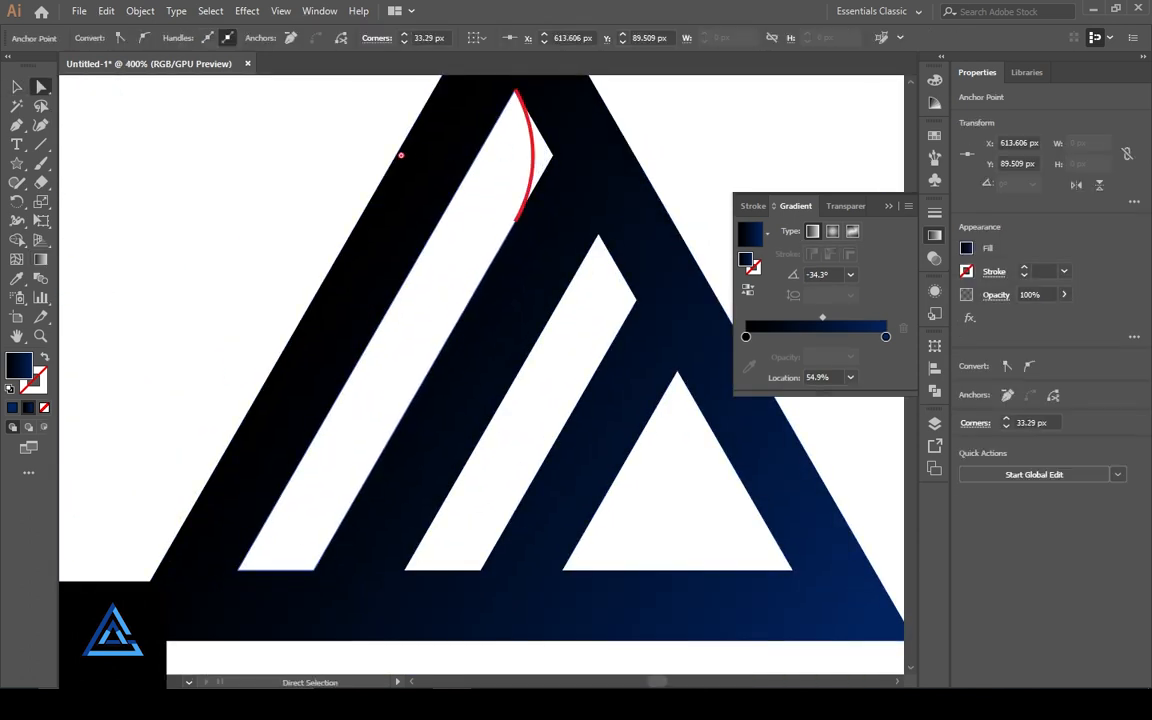
{"action": "key", "text": "ctrl+shift+a"}
- Round the top corner of the copy's second slot to about 11.2 px and round its opposite lower-right corner
{"action": "left_click_drag", "start_coordinate": [598, 235], "coordinate": [550, 311]}
{"action": "left_click", "coordinate": [550, 224]}
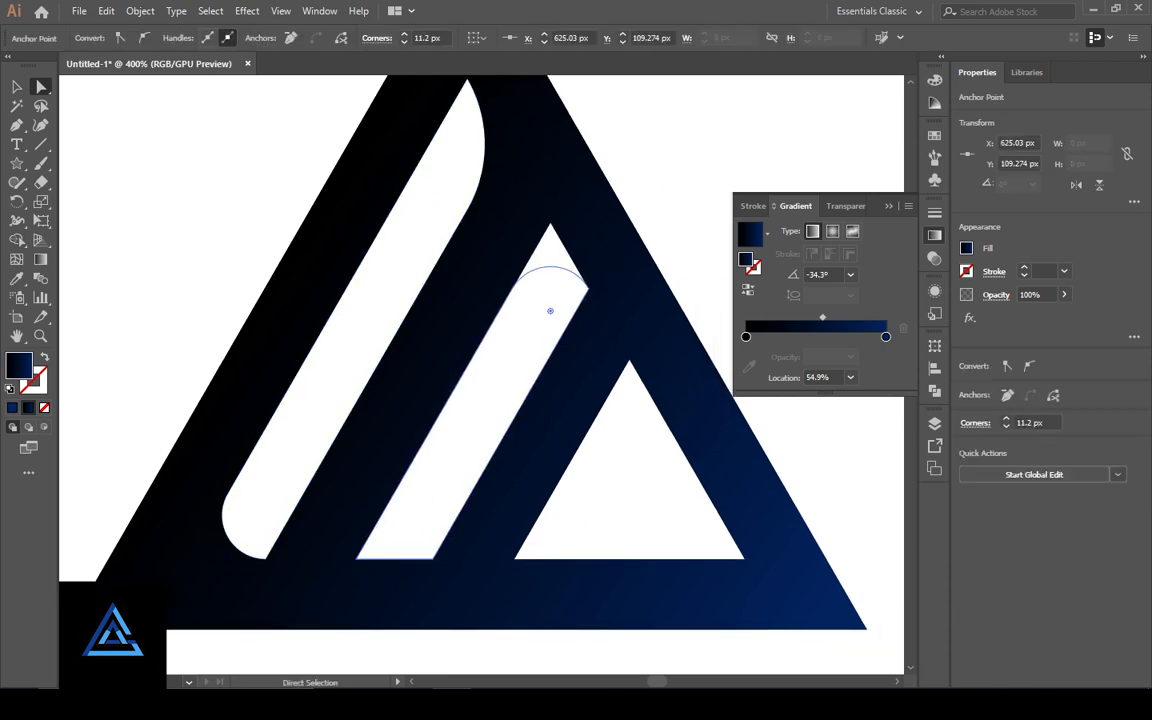
{"action": "left_click_drag", "start_coordinate": [629, 360], "coordinate": [504, 290]}
{"action": "key", "text": "ctrl+shift+a"}
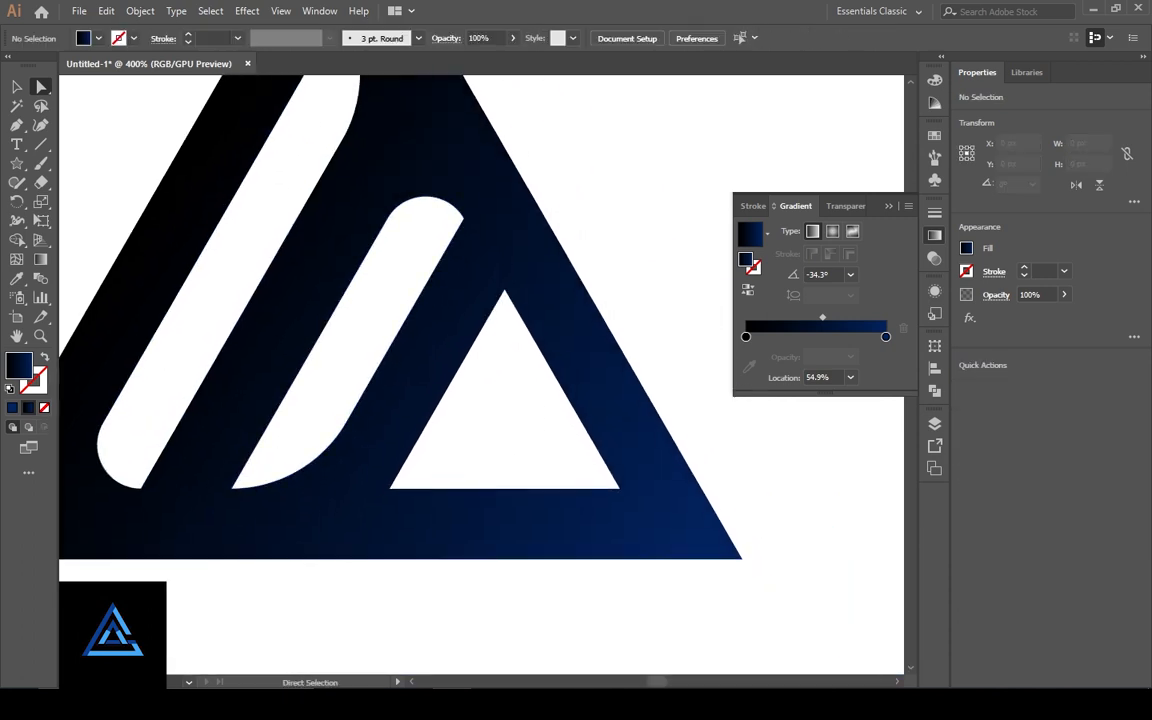
- Try rounding all three corners of the copy's triangular hole to about 9.92 px
{"action": "left_click", "coordinate": [504, 290]}
{"action": "left_click", "coordinate": [389, 488], "text": "shift"}
{"action": "left_click", "coordinate": [619, 488], "text": "shift"}
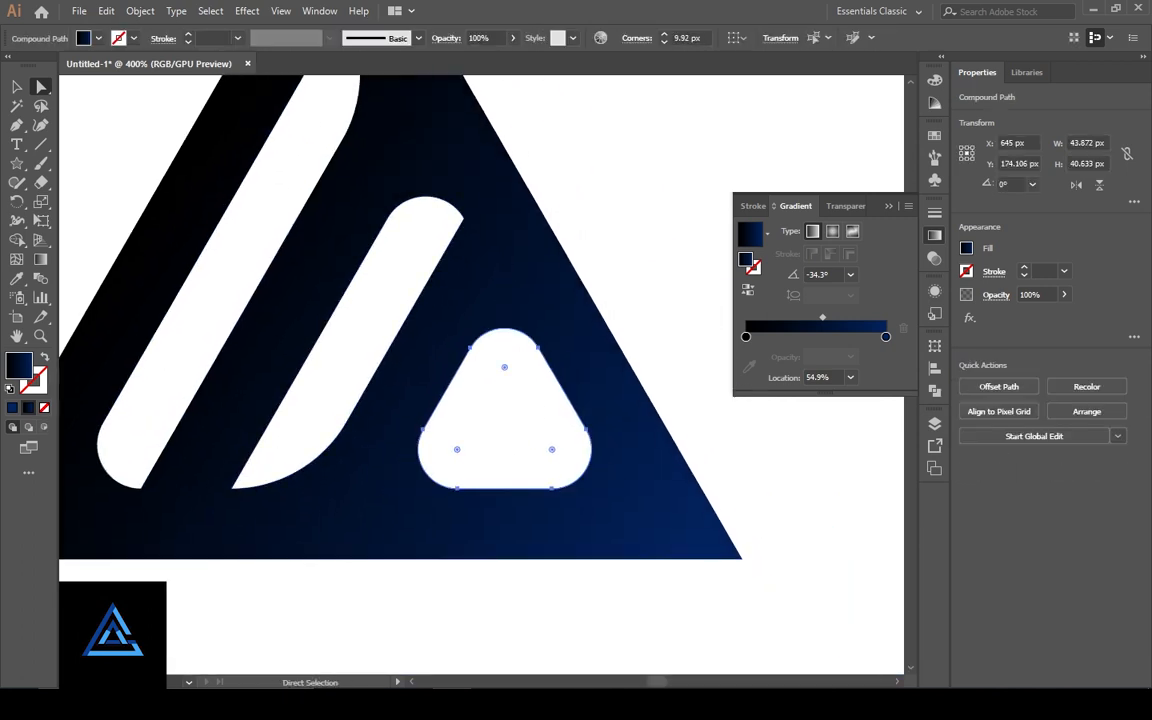
{"action": "key", "text": "ctrl+minus"}
{"action": "key", "text": "ctrl+minus"}
{"action": "key", "text": "ctrl+minus"}
{"action": "key", "text": "ctrl+z"}
{"action": "key", "text": "ctrl+shift+a"}
- Round the lower-right corners of the copy's outer outline and triangular hole to about 17.3 px
{"action": "mouse_move", "coordinate": [578, 444]}
{"action": "left_mouse_down"}
{"action": "mouse_move", "coordinate": [631, 475]}
{"action": "mouse_move", "coordinate": [556, 433]}
{"action": "mouse_move", "coordinate": [565, 439]}
{"action": "left_mouse_up"}
{"action": "left_click", "coordinate": [631, 475]}
{"action": "key", "text": "ctrl+shift+a"}
{"action": "left_click", "coordinate": [585, 449]}
{"action": "key", "text": "ctrl+shift+a"}
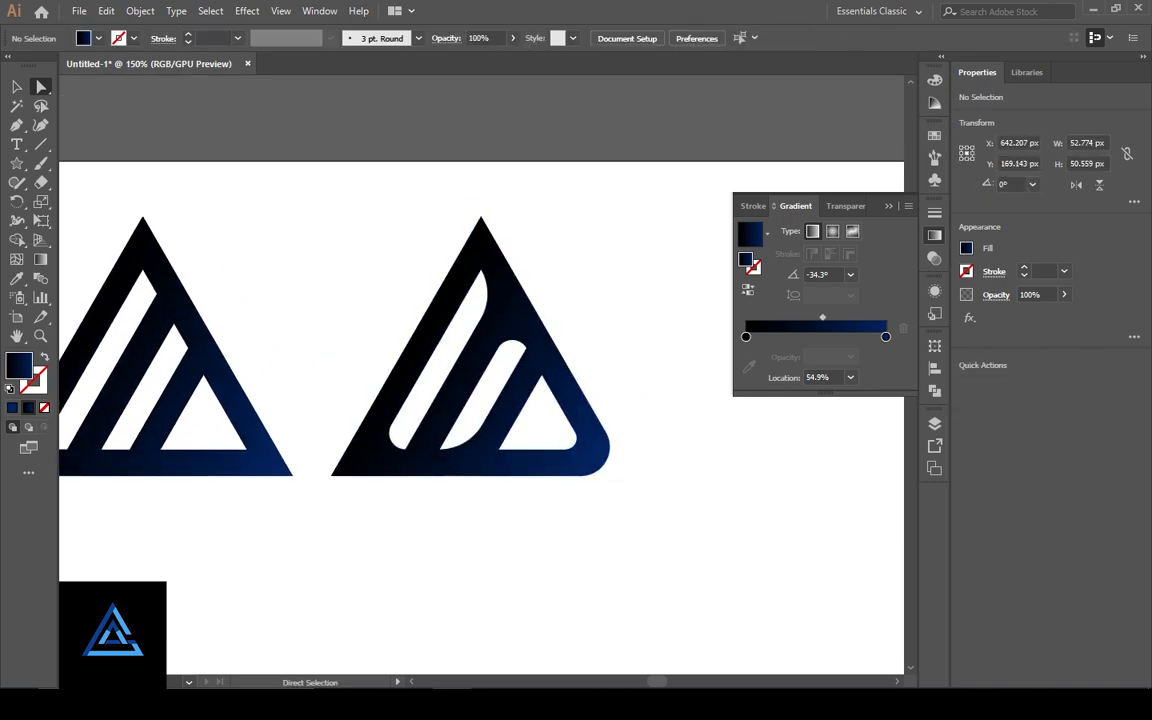
{"action": "key", "text": "ctrl+z"}
{"action": "key", "text": "ctrl+z"}
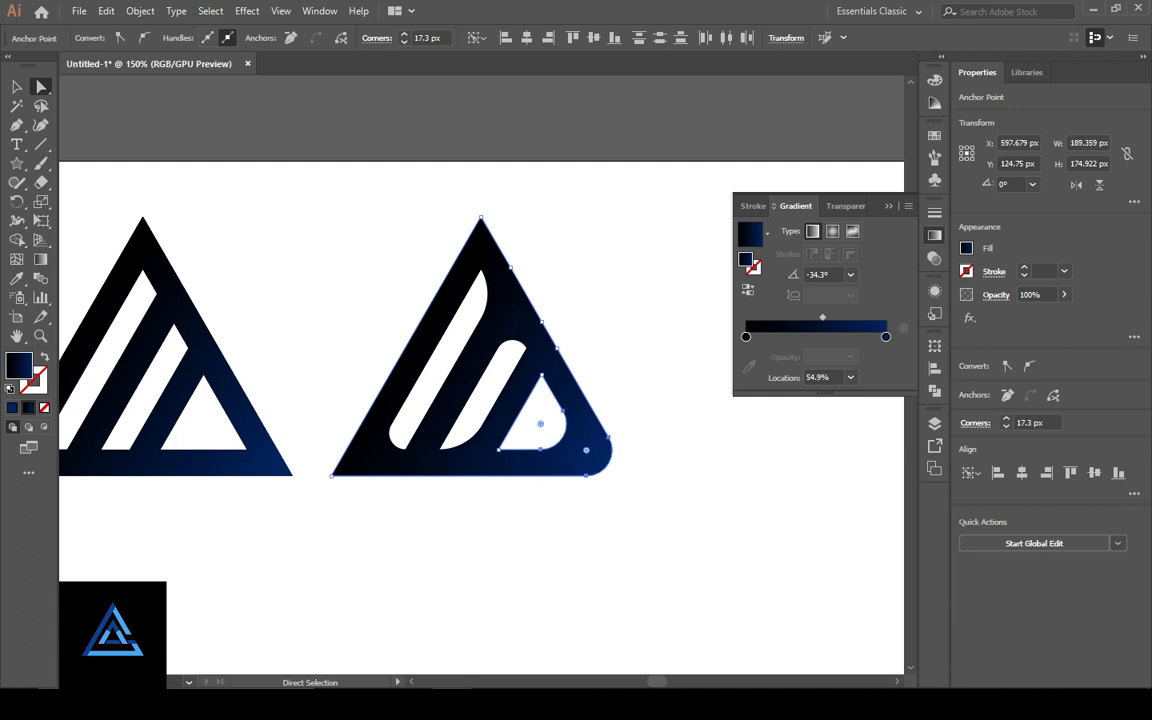
- Set the rounding of the triangular hole's lower-right corner to about 7.78 px
{"action": "key", "text": "ctrl+shift+a"}
{"action": "left_click", "coordinate": [562, 436]}
{"action": "key", "text": "ctrl+shift+a"}
{"action": "key", "text": "ctrl+minus"}
{"action": "key", "text": "ctrl+minus"}
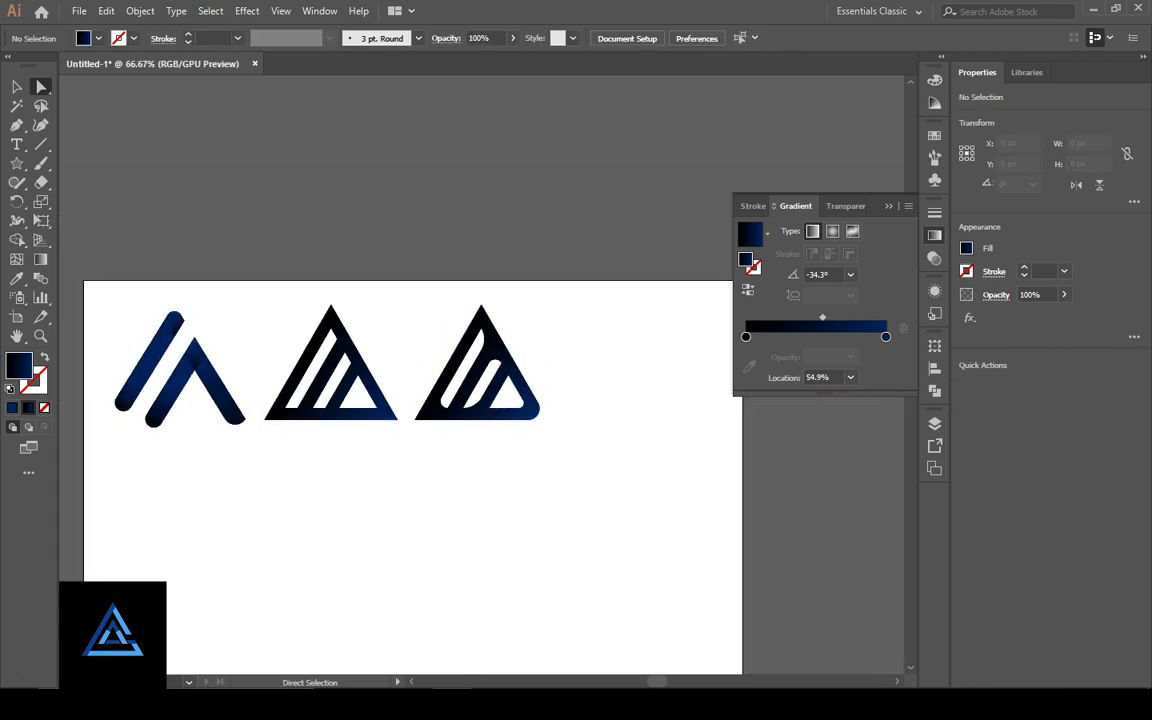
{"action": "left_click_drag", "start_coordinate": [482, 378], "coordinate": [406, 345]}
{"action": "key", "text": "ctrl+equal"}
{"action": "key", "text": "ctrl+equal"}
{"action": "key", "text": "ctrl+equal"}
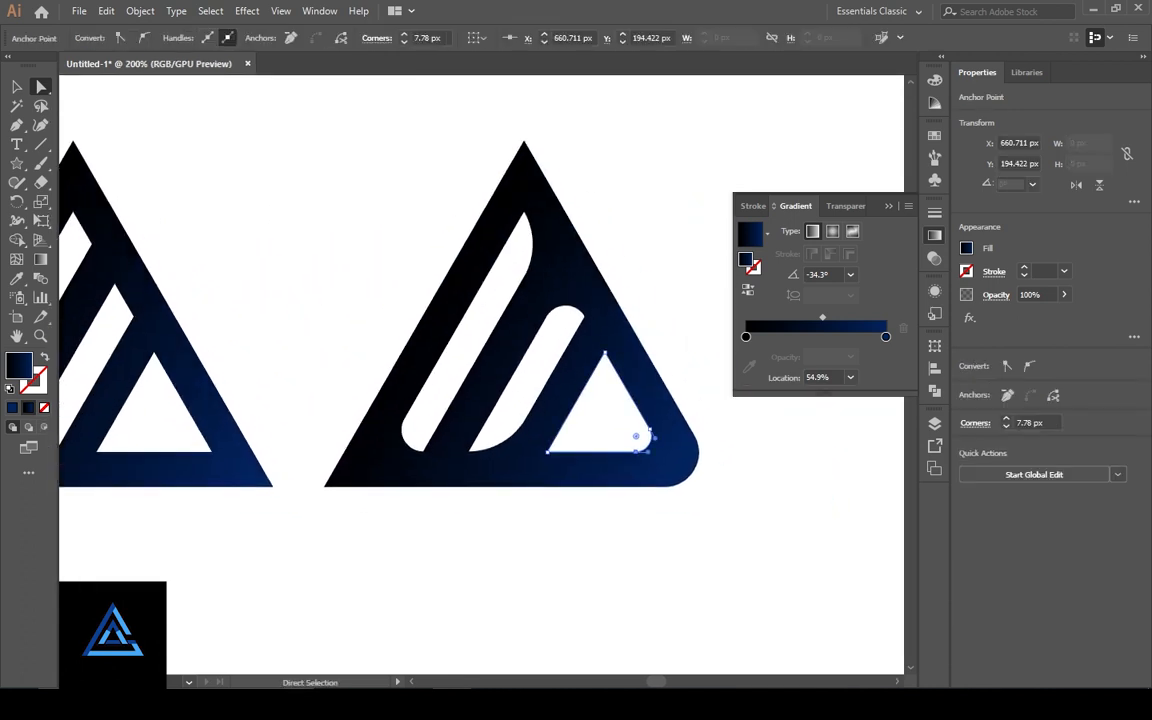
- Redirect the rounded copy's gradient from its base toward the apex at about 102.4°
{"action": "key", "text": "ctrl+shift+a"}
{"action": "key", "text": "ctrl+minus"}
{"action": "key", "text": "ctrl+minus"}
{"action": "left_click_drag", "start_coordinate": [601, 399], "coordinate": [655, 385]}
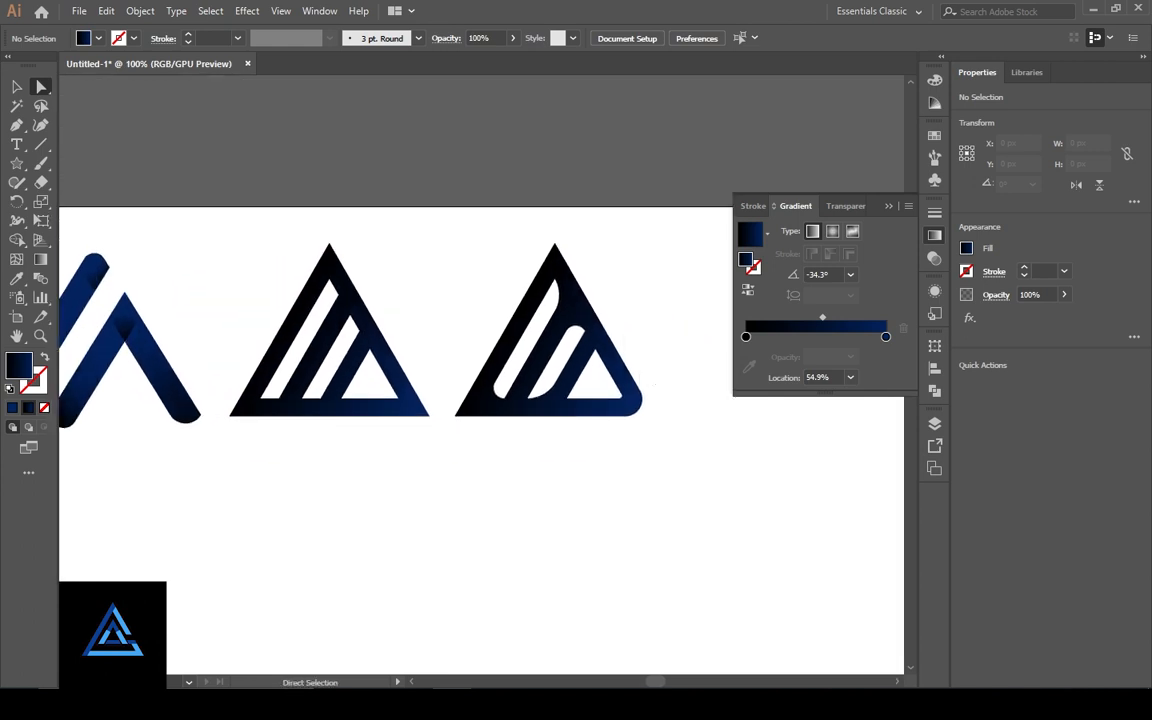
{"action": "key", "text": "g"}
{"action": "left_click_drag", "start_coordinate": [568, 398], "coordinate": [532, 234]}
{"action": "key", "text": "v"}
{"action": "key", "text": "ctrl+shift+a"}
- Draw a polar grid with five concentric and five radial dividers, about 495 by 472 px, below the logos
{"action": "left_click_drag", "start_coordinate": [530, 400], "coordinate": [630, 261]}
{"action": "left_click", "coordinate": [16, 163]}
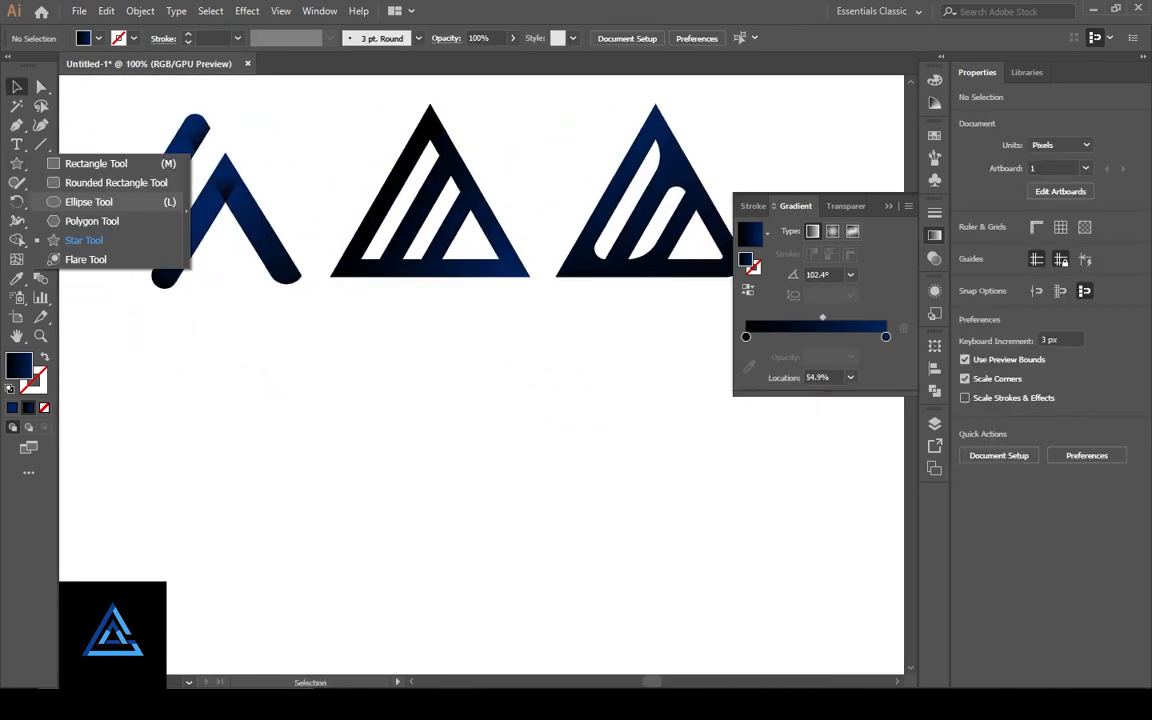
{"action": "left_click", "coordinate": [16, 163]}
{"action": "left_click", "coordinate": [41, 144]}
{"action": "left_click", "coordinate": [105, 221]}
{"action": "left_click_drag", "start_coordinate": [520, 420], "coordinate": [420, 120]}
{"action": "left_click", "coordinate": [466, 350]}
{"action": "key", "text": "Return"}
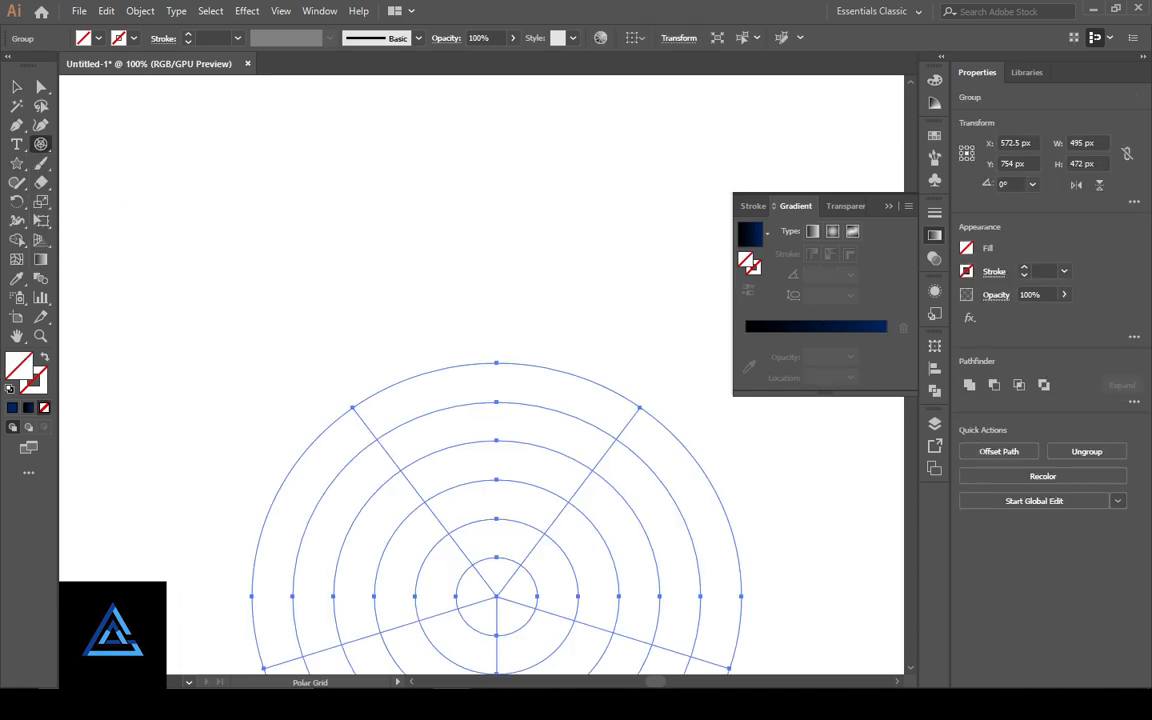
- Move the polar grid to about X 508 px and Y 668 px and give it the default white fill and black stroke
{"action": "scroll", "coordinate": [496, 420], "scroll_direction": "down", "scroll_amount": 4}
{"action": "left_click_drag", "start_coordinate": [496, 288], "coordinate": [432, 203]}
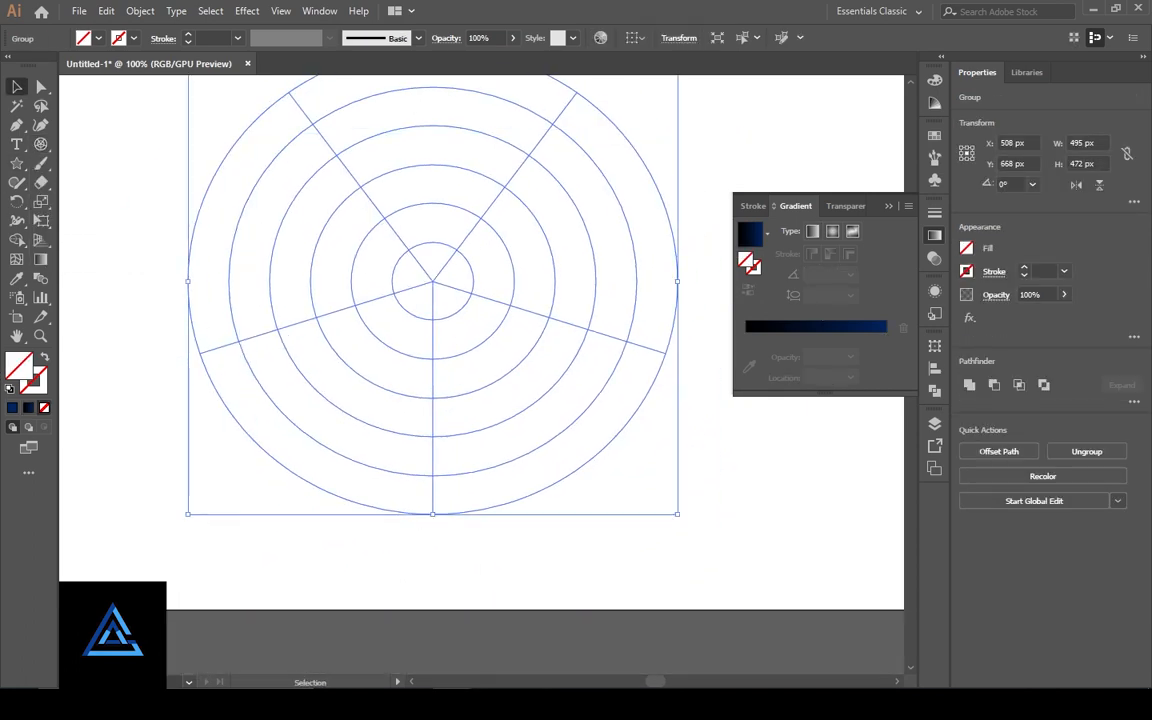
{"action": "key", "text": "d"}
{"action": "key", "text": "ctrl+shift+a"}
- Ungroup the polar grid into separate circles and radial lines, and select the innermost circle
{"action": "right_click", "coordinate": [433, 203]}
{"action": "left_click", "coordinate": [480, 335]}
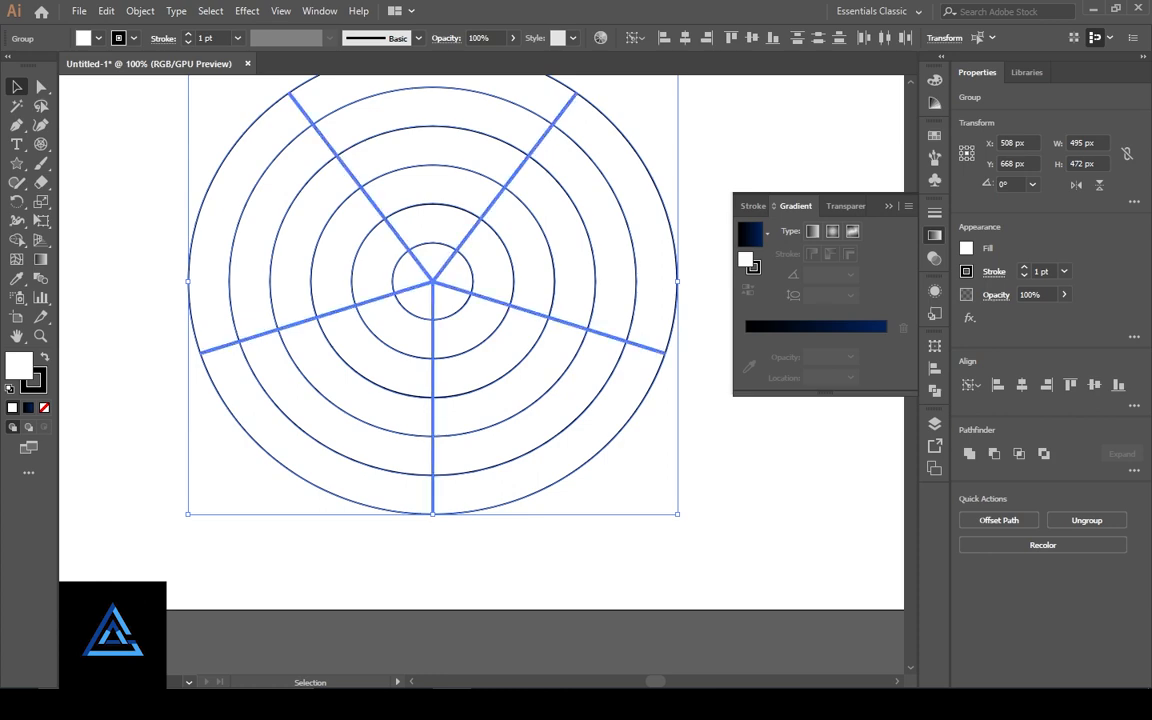
{"action": "key", "text": "Delete"}
{"action": "key", "text": "ctrl+z"}
{"action": "right_click", "coordinate": [450, 288]}
{"action": "left_click", "coordinate": [495, 403]}
{"action": "key", "text": "ctrl+shift+a"}
{"action": "left_click", "coordinate": [450, 288]}
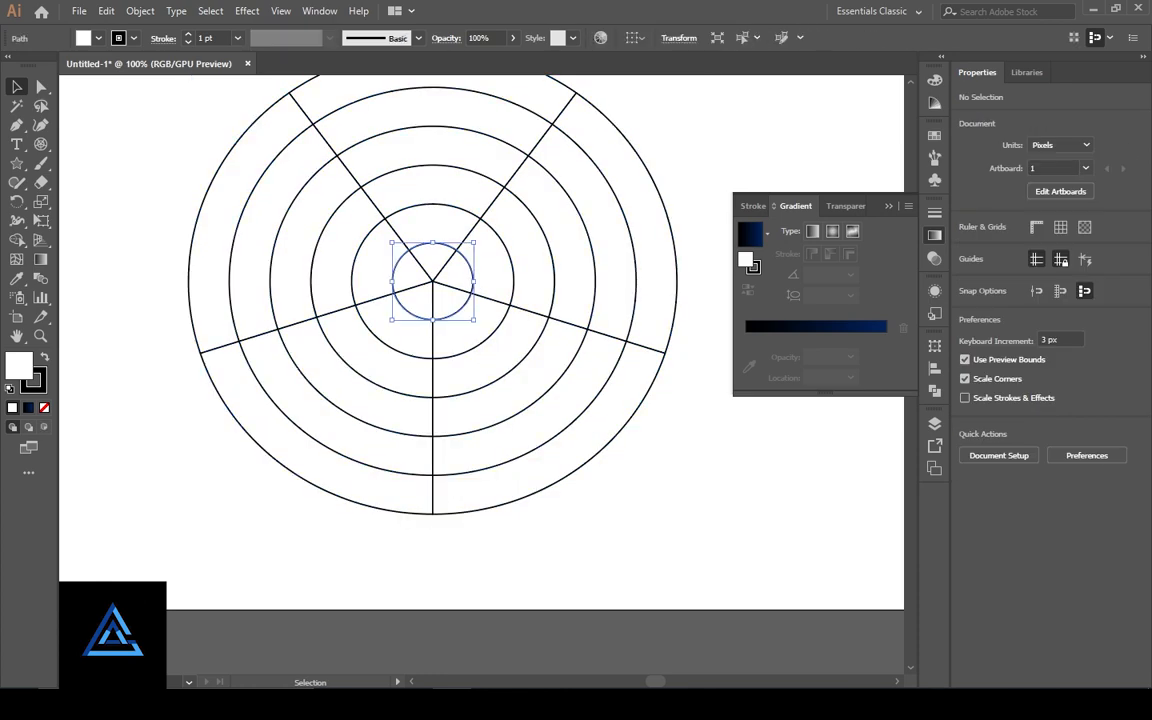
- Delete the polar grid's radial dividers and scale the remaining concentric circles down to about 222 by 212 px
{"action": "key", "text": "ctrl+z"}
{"action": "left_click", "coordinate": [605, 363], "text": "shift"}
{"action": "key", "text": "Delete"}
{"action": "key", "text": "ctrl+minus"}
{"action": "left_click", "coordinate": [542, 409]}
{"action": "left_click_drag", "start_coordinate": [578, 443], "coordinate": [512, 380]}
- Try to duplicate the concentric circle group horizontally beside the original
{"action": "key", "text": "ctrl+shift+a"}
{"action": "scroll", "coordinate": [501, 342], "scroll_direction": "up", "scroll_amount": 3}
{"action": "scroll", "coordinate": [501, 342], "scroll_direction": "up", "scroll_amount": 1}
{"action": "left_click", "coordinate": [501, 342]}
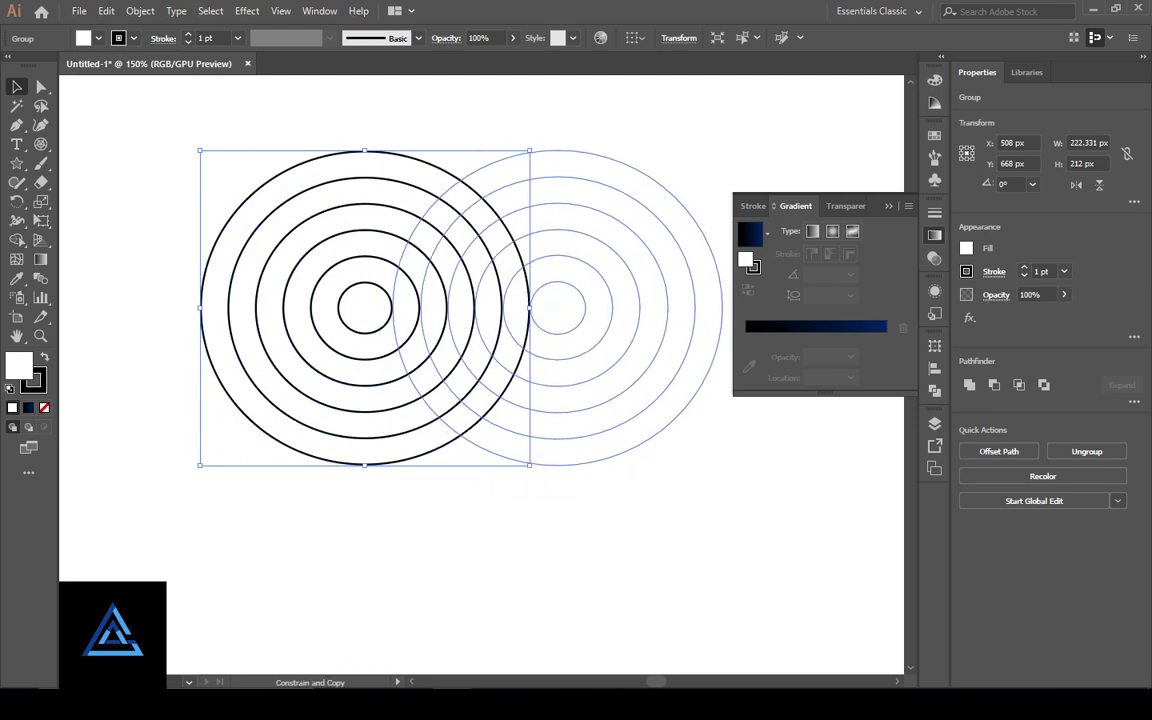
{"action": "left_click_drag", "start_coordinate": [693, 342], "coordinate": [693, 342]}
{"action": "key", "text": "ctrl+plus"}
{"action": "key", "text": "ctrl+minus"}
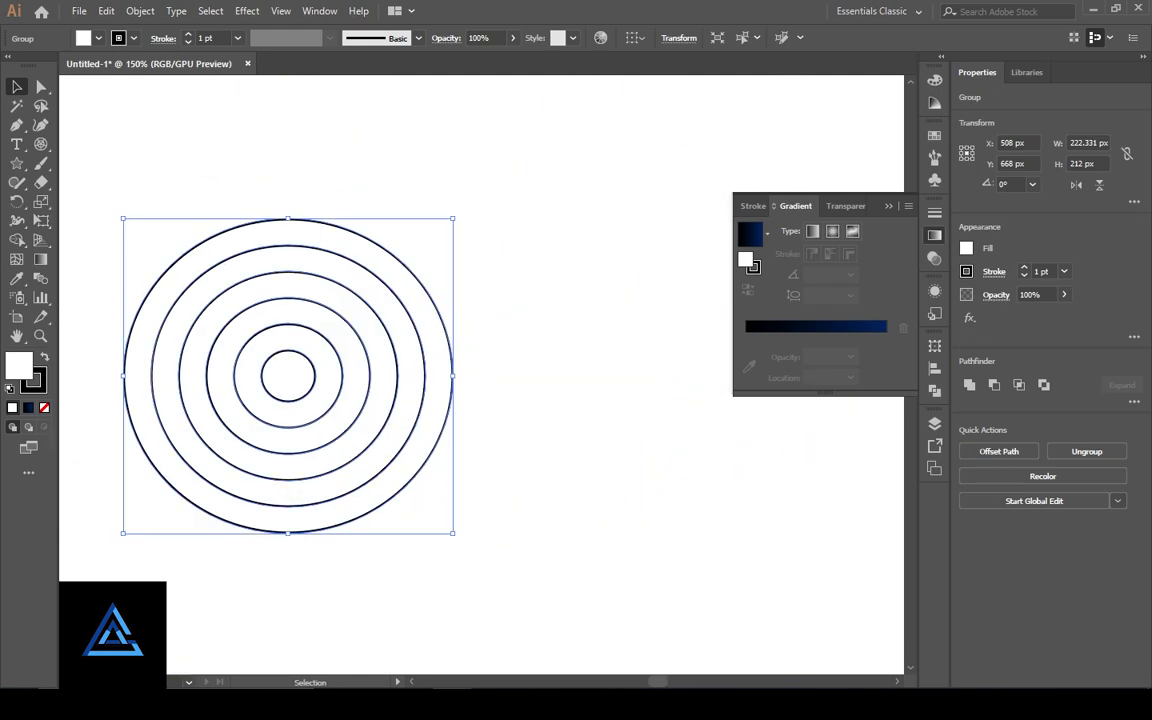
- Save the document as an Illustrator file named logo concept with the Illustrator CC version and default options
{"action": "key", "text": "ctrl+shift+a"}
{"action": "key", "text": "ctrl+0"}
{"action": "key", "text": "ctrl+s"}
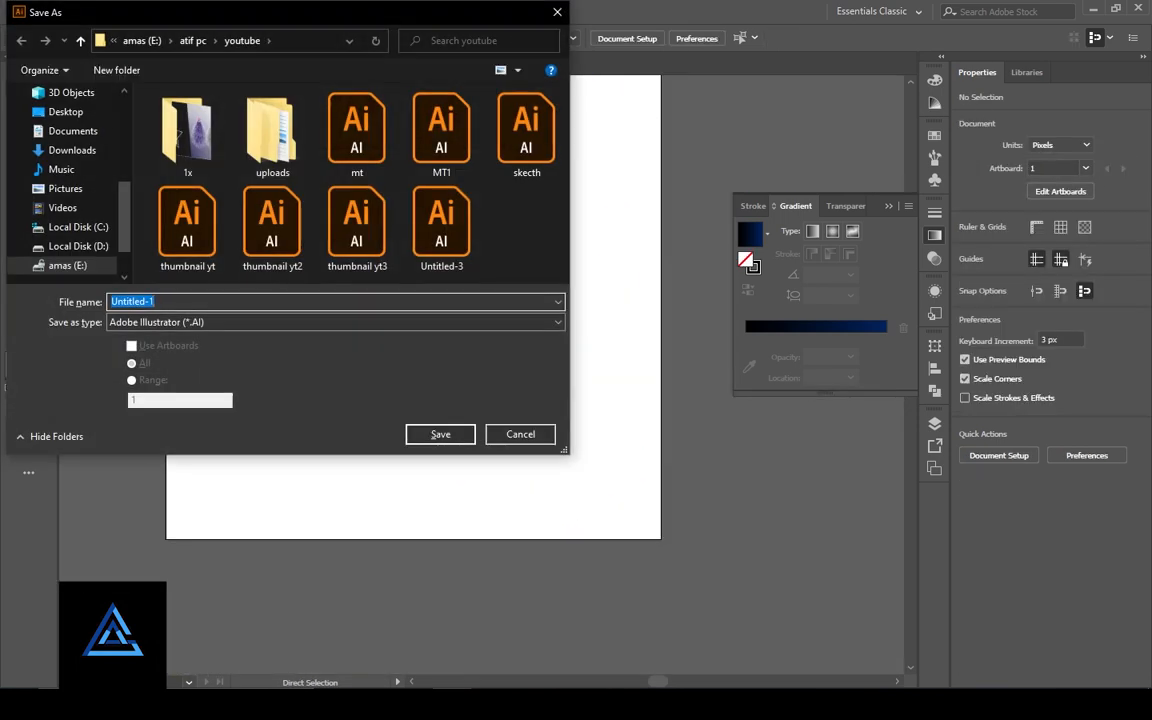
{"action": "key", "text": "Return"}
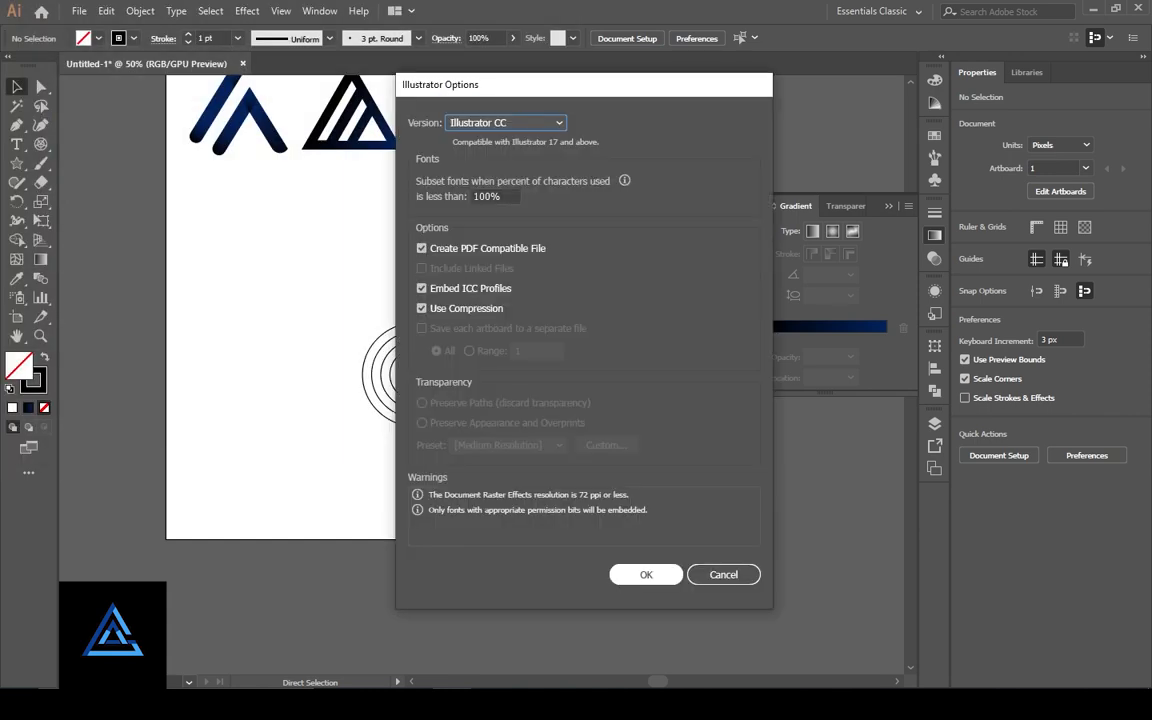
{"action": "key", "text": "Return"}
- Place a copy of the rounded gradient triangle over the concentric circles
{"action": "key", "text": "v"}
{"action": "scroll", "coordinate": [413, 330], "scroll_direction": "up", "scroll_amount": 1}
{"action": "left_click", "coordinate": [465, 130]}
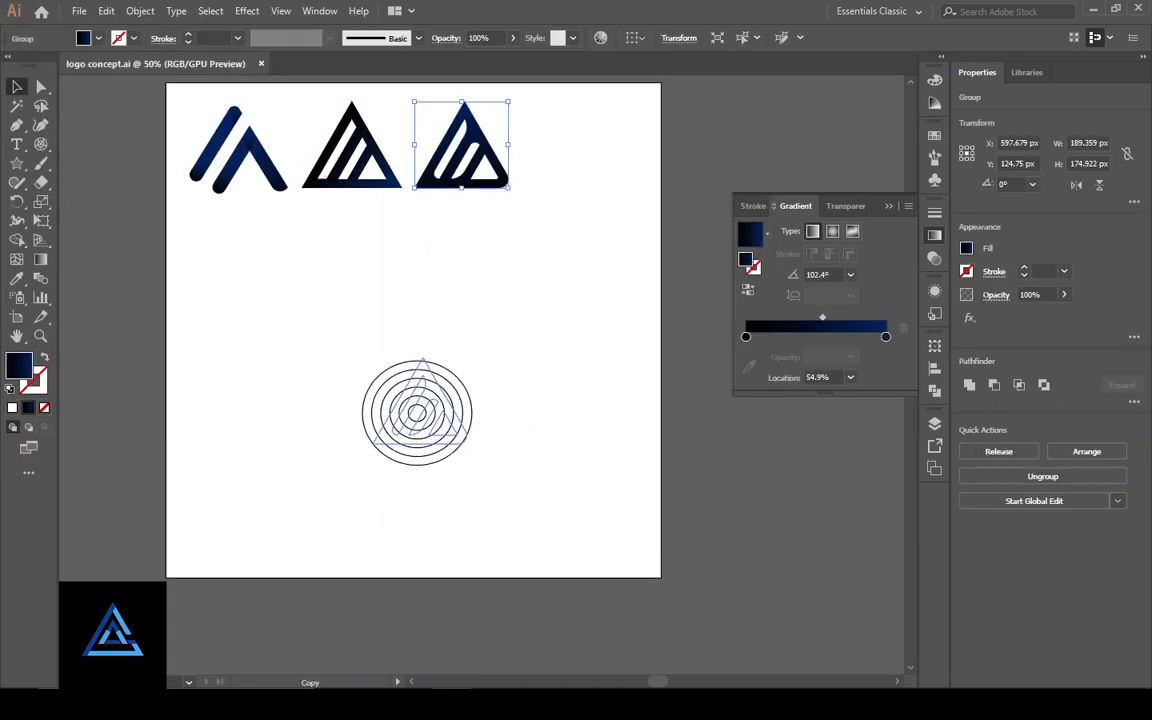
{"action": "key", "text": "ctrl+shift+a"}
{"action": "scroll", "coordinate": [416, 400], "scroll_direction": "up", "scroll_amount": 4}
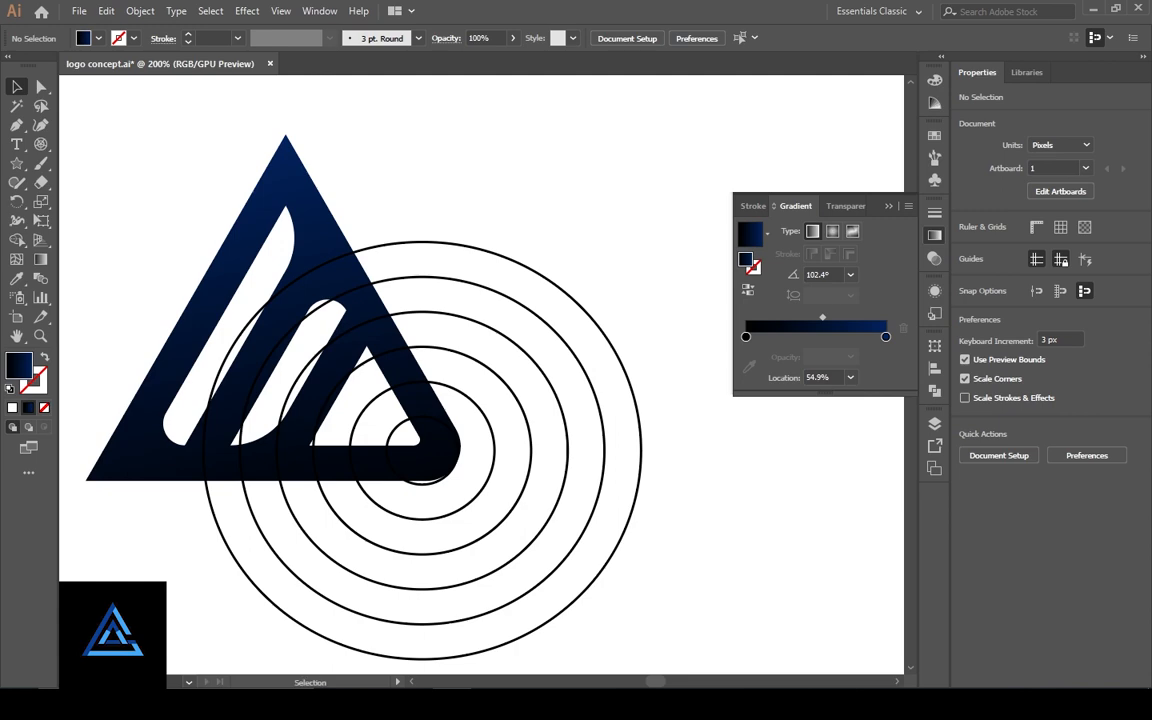
- Centre the triangle copy and the circles on each other, and move the triangle up to about Y 608 px
{"action": "key", "text": "ctrl+a"}
{"action": "left_click", "coordinate": [687, 38]}
{"action": "left_click", "coordinate": [750, 38]}
{"action": "key", "text": "ctrl+shift+a"}
{"action": "scroll", "coordinate": [347, 420], "scroll_direction": "up", "scroll_amount": 1}
{"action": "left_click", "coordinate": [360, 310]}
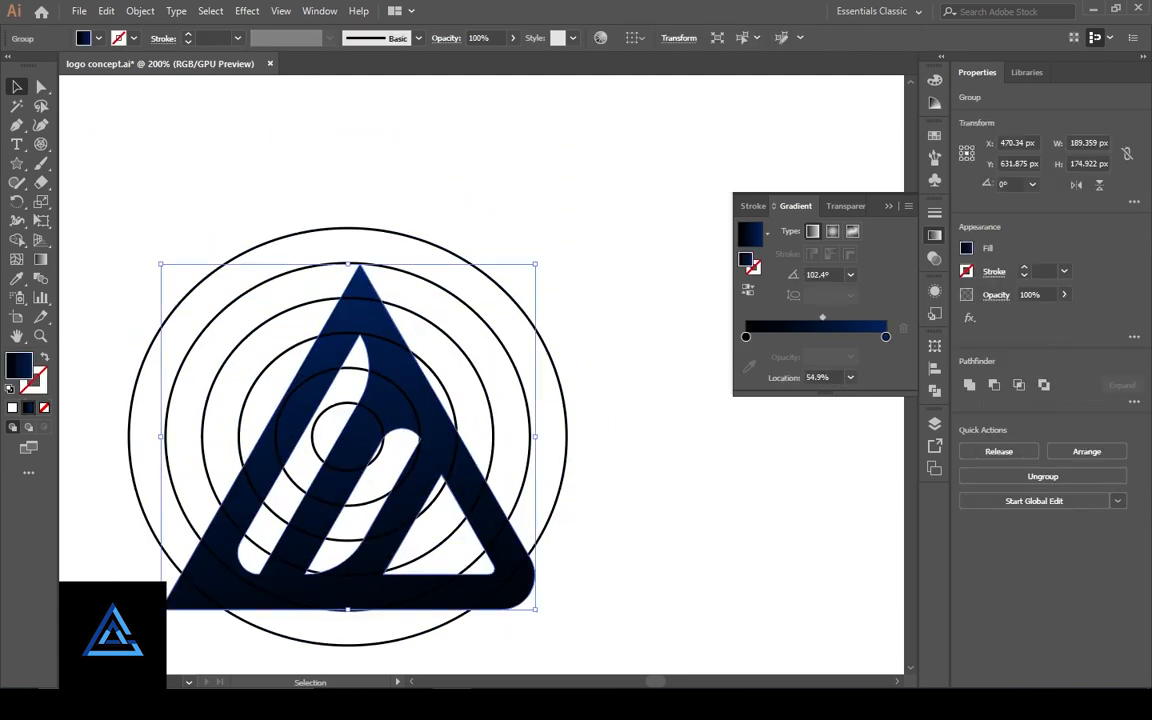
{"action": "left_click_drag", "start_coordinate": [360, 310], "coordinate": [360, 262]}
{"action": "key", "text": "ctrl+shift+a"}
- Enlarge the circle group to about 243 by 232 px and nudge it 3 px right and 3 px down
{"action": "left_click", "coordinate": [503, 290]}
{"action": "left_click_drag", "start_coordinate": [566, 227], "coordinate": [588, 207]}
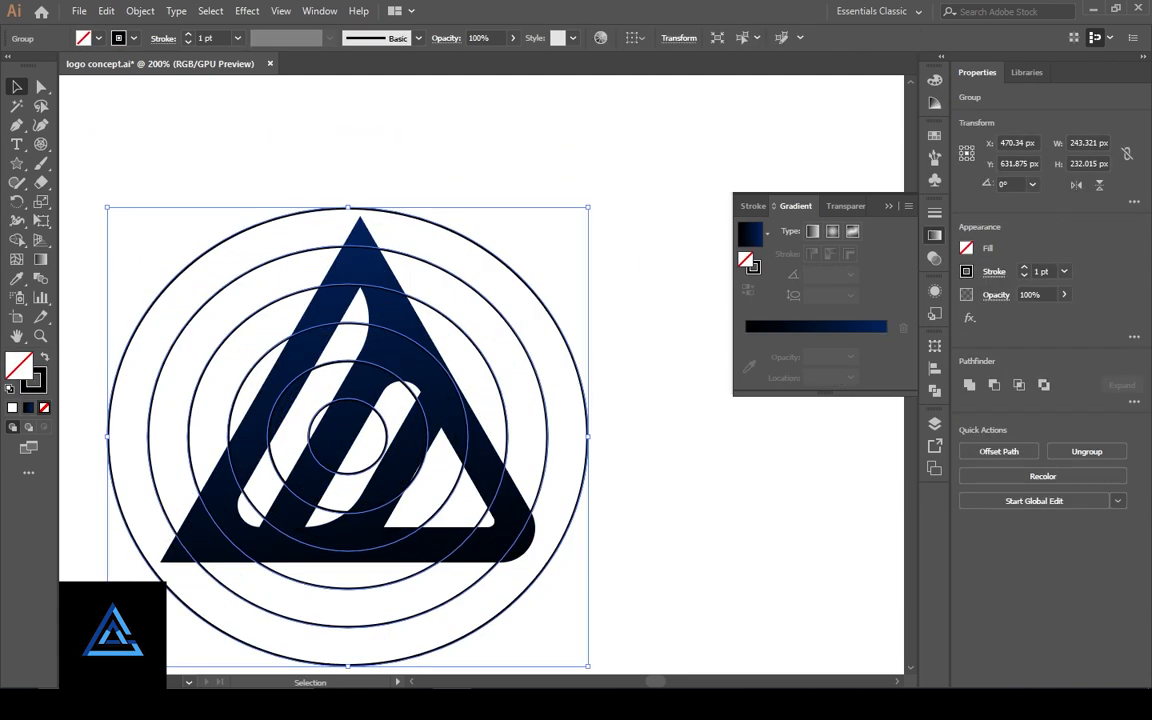
{"action": "key", "text": "Right"}
{"action": "key", "text": "Right"}
{"action": "key", "text": "Right"}
{"action": "key", "text": "Down"}
{"action": "key", "text": "Down"}
{"action": "key", "text": "Down"}
{"action": "left_click_drag", "start_coordinate": [360, 350], "coordinate": [422, 311]}
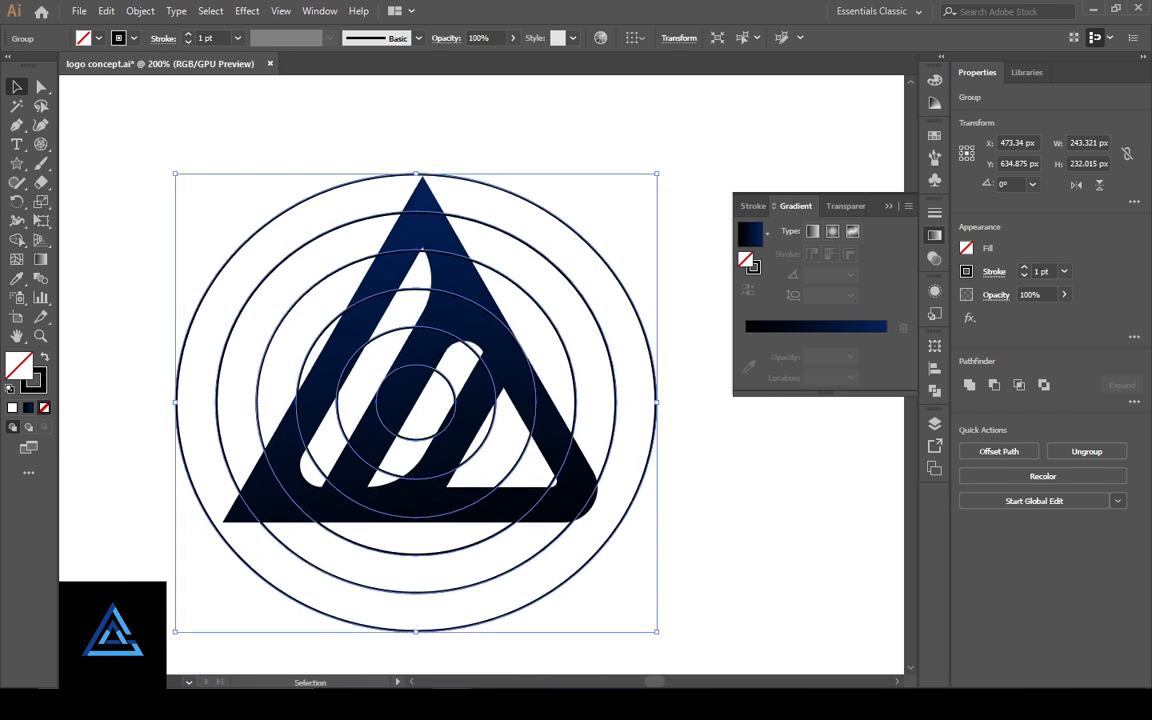
- Give the triangle copy a solid black fill and no stroke
{"action": "scroll", "coordinate": [448, 370], "scroll_direction": "down", "scroll_amount": 1}
{"action": "left_click", "coordinate": [455, 330]}
{"action": "left_click", "coordinate": [9, 389]}
{"action": "left_click", "coordinate": [44, 357]}
{"action": "left_click", "coordinate": [35, 381]}
{"action": "left_click", "coordinate": [43, 407]}
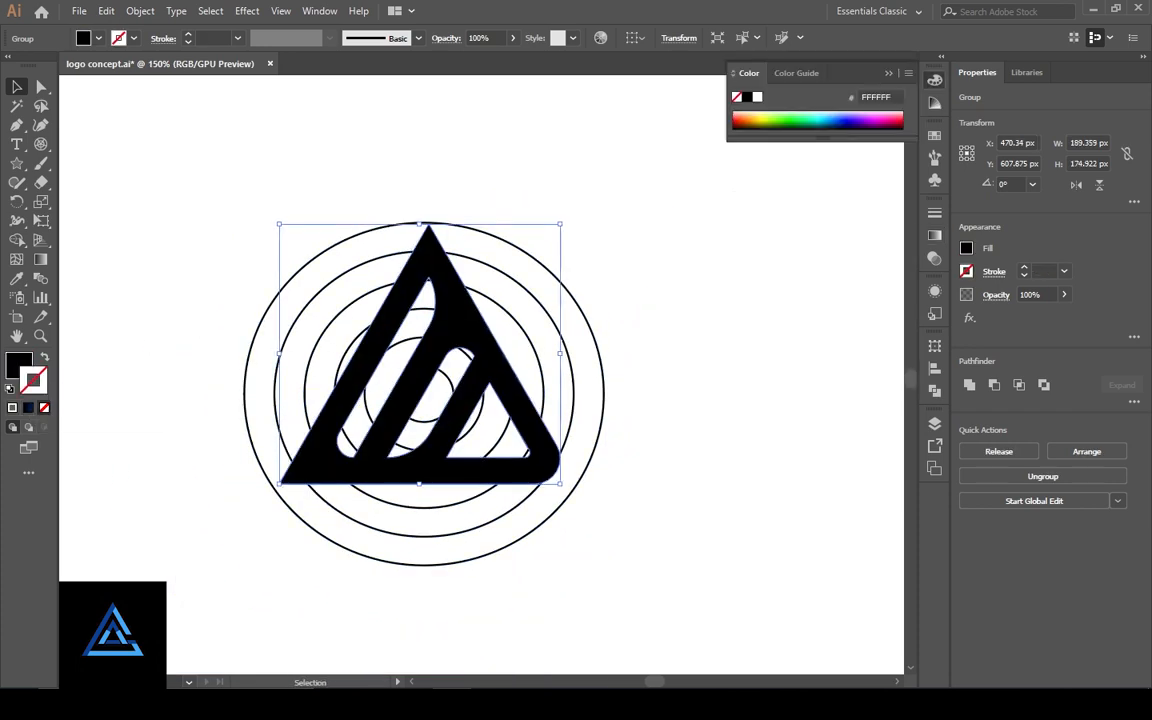
- Use the Shape Builder on the triangle and circles to clear the arc segments from the white cutouts
{"action": "key", "text": "ctrl+a"}
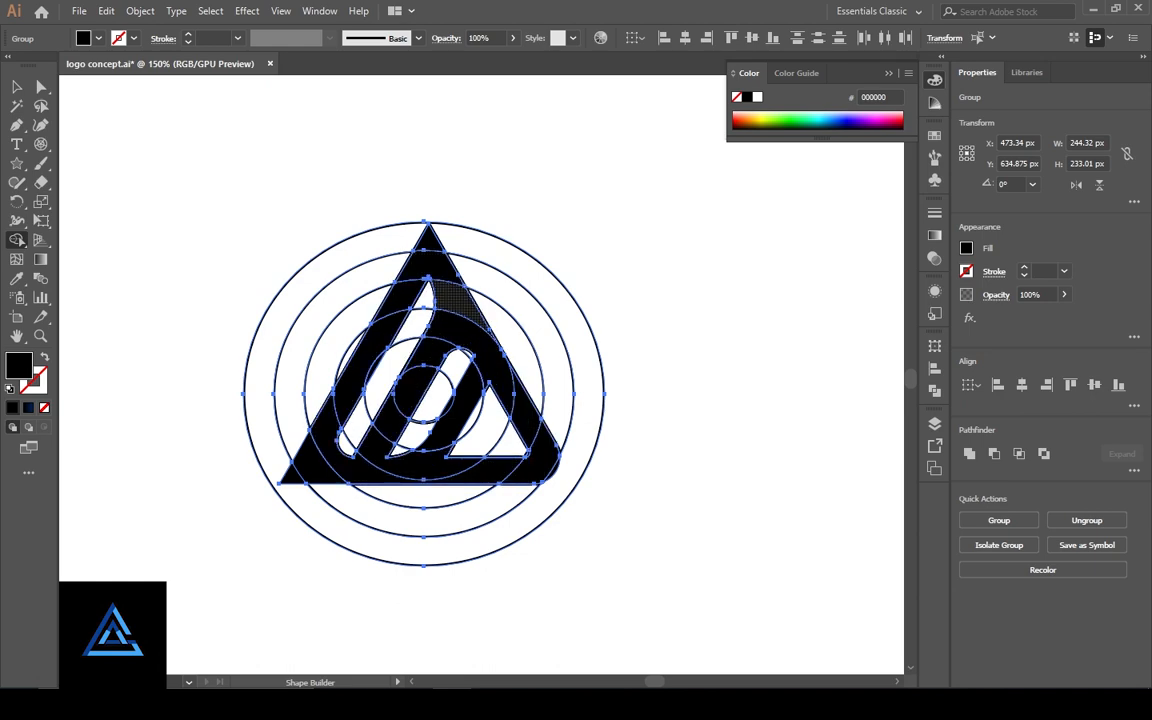
{"action": "key", "text": "ctrl+plus"}
{"action": "key", "text": "ctrl+plus"}
{"action": "key", "text": "ctrl+plus"}
{"action": "key", "text": "ctrl+plus"}
{"action": "key", "text": "ctrl+plus"}
{"action": "left_click_drag", "start_coordinate": [470, 240], "coordinate": [396, 635]}
{"action": "key", "text": "ctrl+minus"}
{"action": "key", "text": "ctrl+minus"}
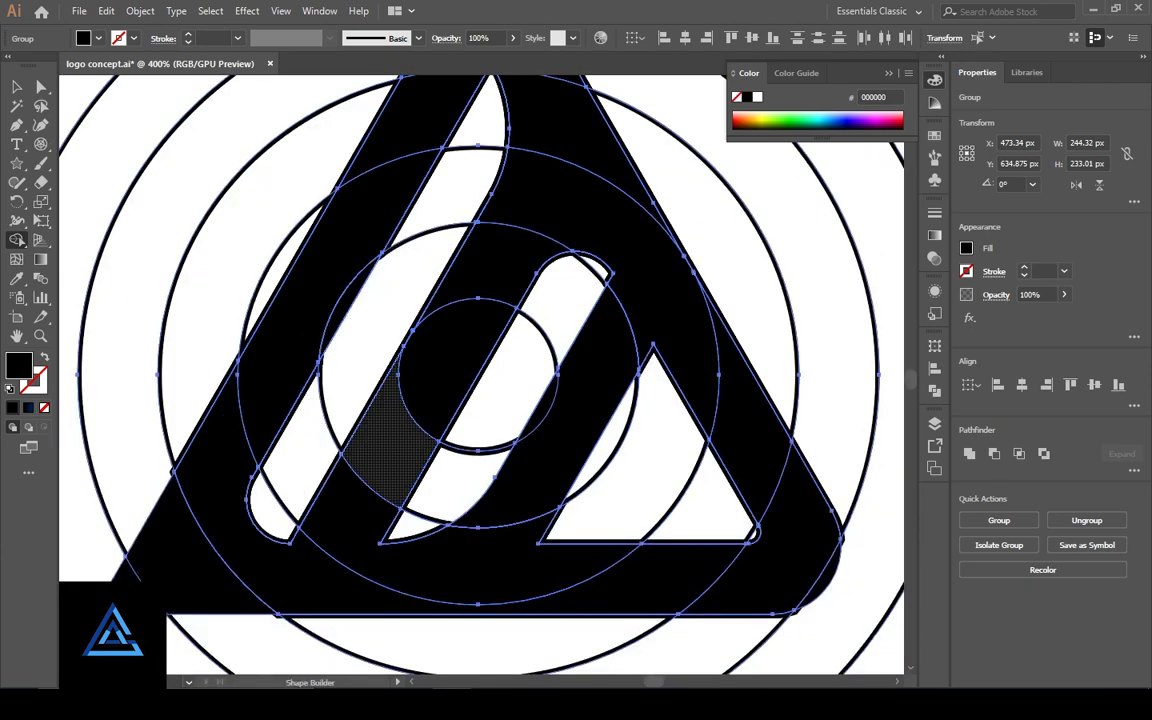
{"action": "mouse_move", "coordinate": [458, 204]}
{"action": "left_mouse_down"}
{"action": "mouse_move", "coordinate": [278, 495]}
{"action": "mouse_move", "coordinate": [250, 480]}
{"action": "left_mouse_up"}
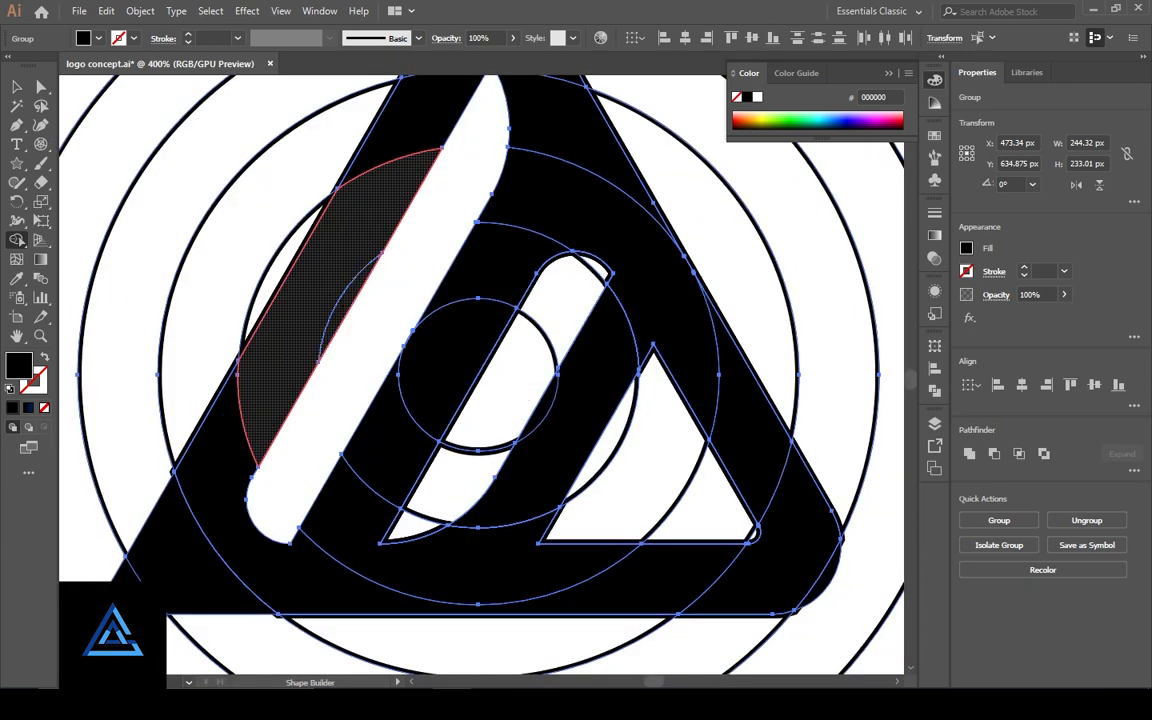
{"action": "left_click_drag", "start_coordinate": [597, 268], "coordinate": [456, 486]}
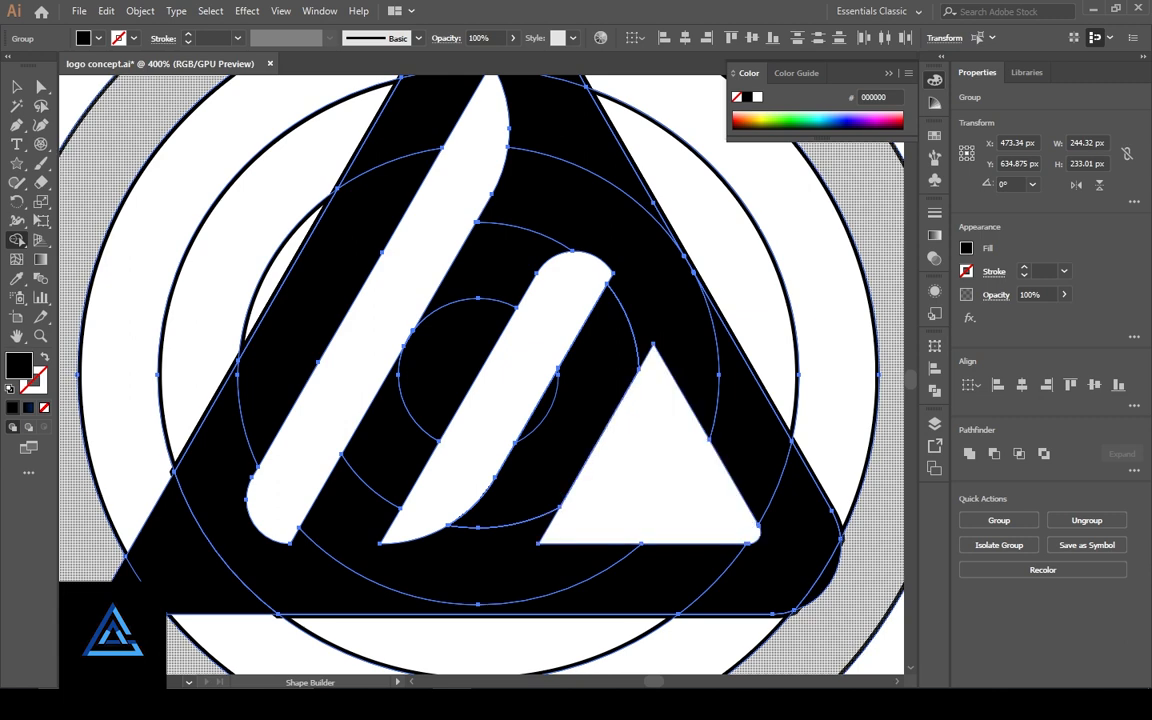
{"action": "left_click", "coordinate": [785, 568]}
- Merge the tiny sliver at the tip of the long white stripe into the black band above it with Shape Builder
{"action": "scroll", "coordinate": [481, 374], "scroll_direction": "up", "scroll_amount": 1}
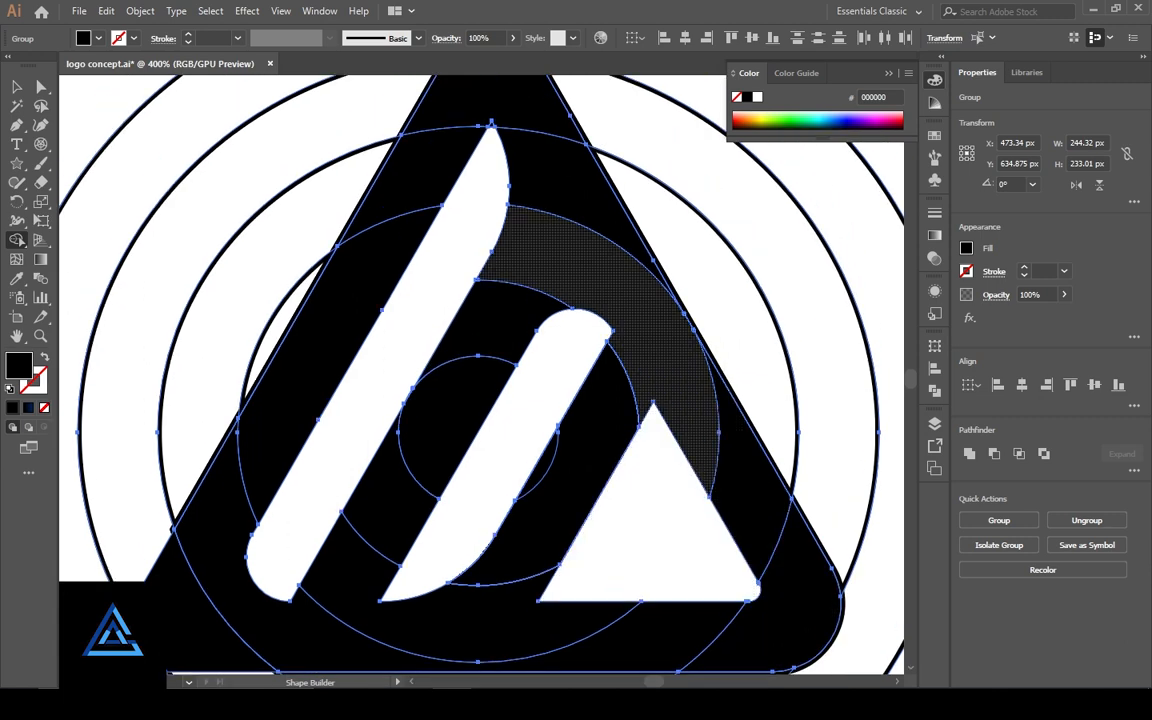
{"action": "scroll", "coordinate": [453, 250], "scroll_direction": "up", "scroll_amount": 2}
{"action": "key", "text": "ctrl+plus"}
{"action": "key", "text": "ctrl+plus"}
{"action": "left_click_drag", "start_coordinate": [486, 105], "coordinate": [481, 639]}
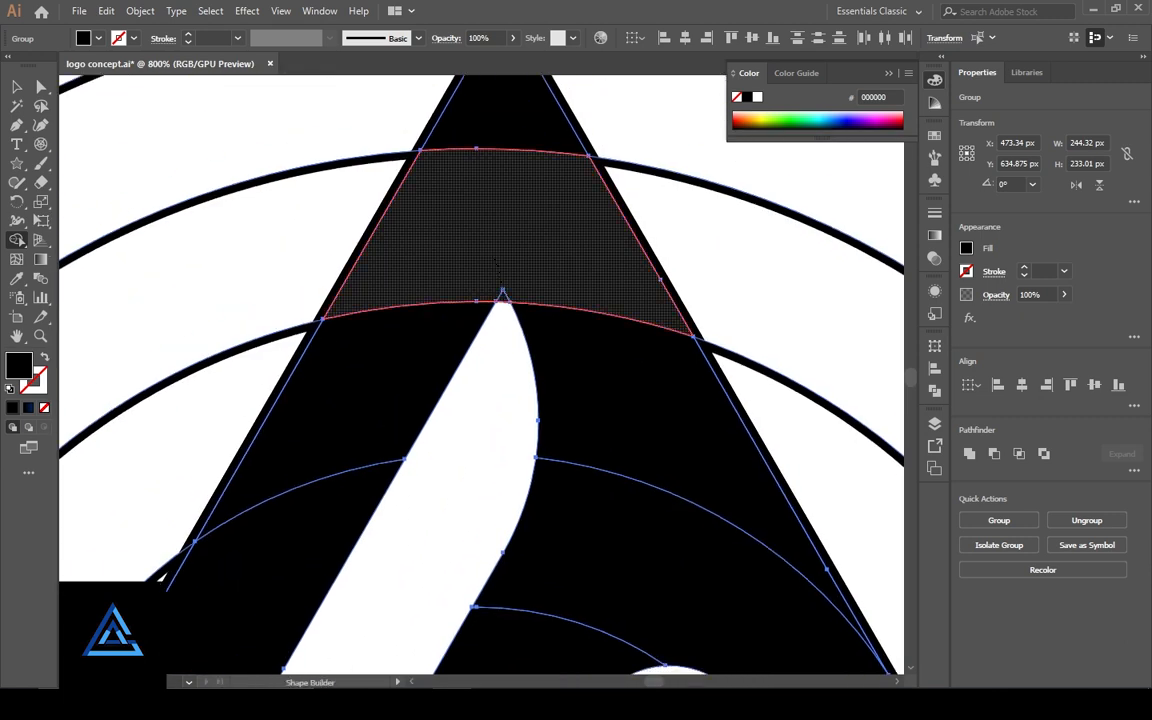
{"action": "scroll", "coordinate": [481, 300], "scroll_direction": "up", "scroll_amount": 2}
{"action": "scroll", "coordinate": [481, 300], "scroll_direction": "down", "scroll_amount": 6}
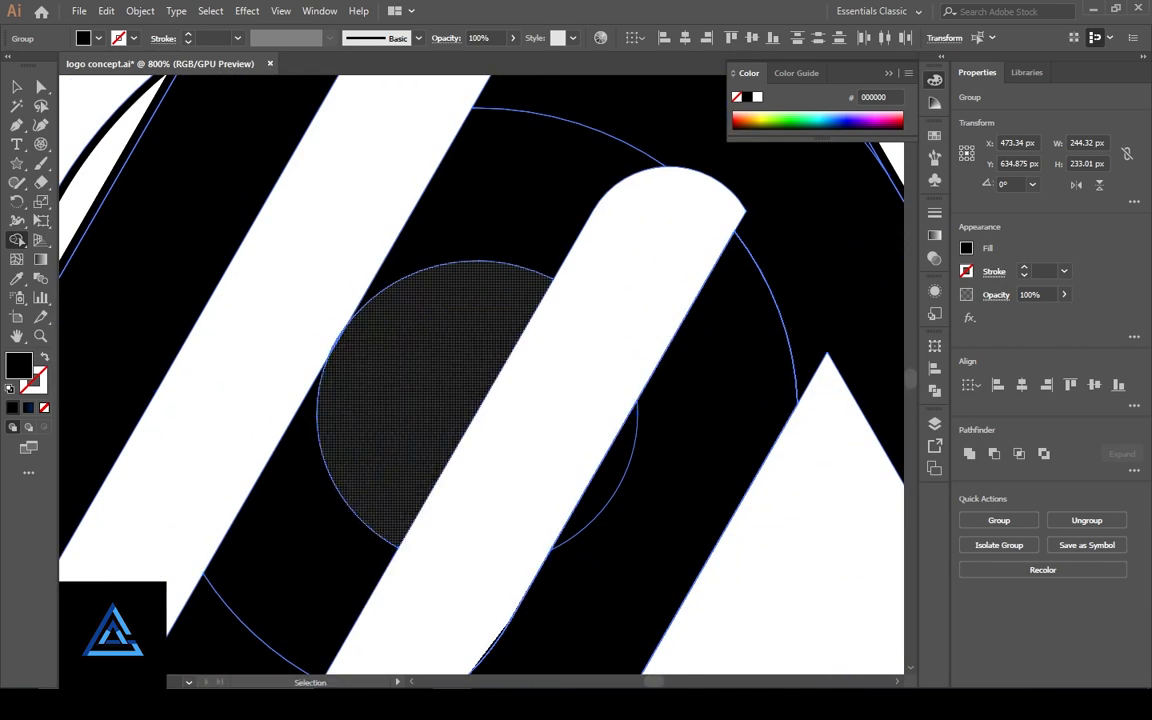
- Ungroup the divided triangle and circle artwork into separate pieces
{"action": "key", "text": "ctrl+minus"}
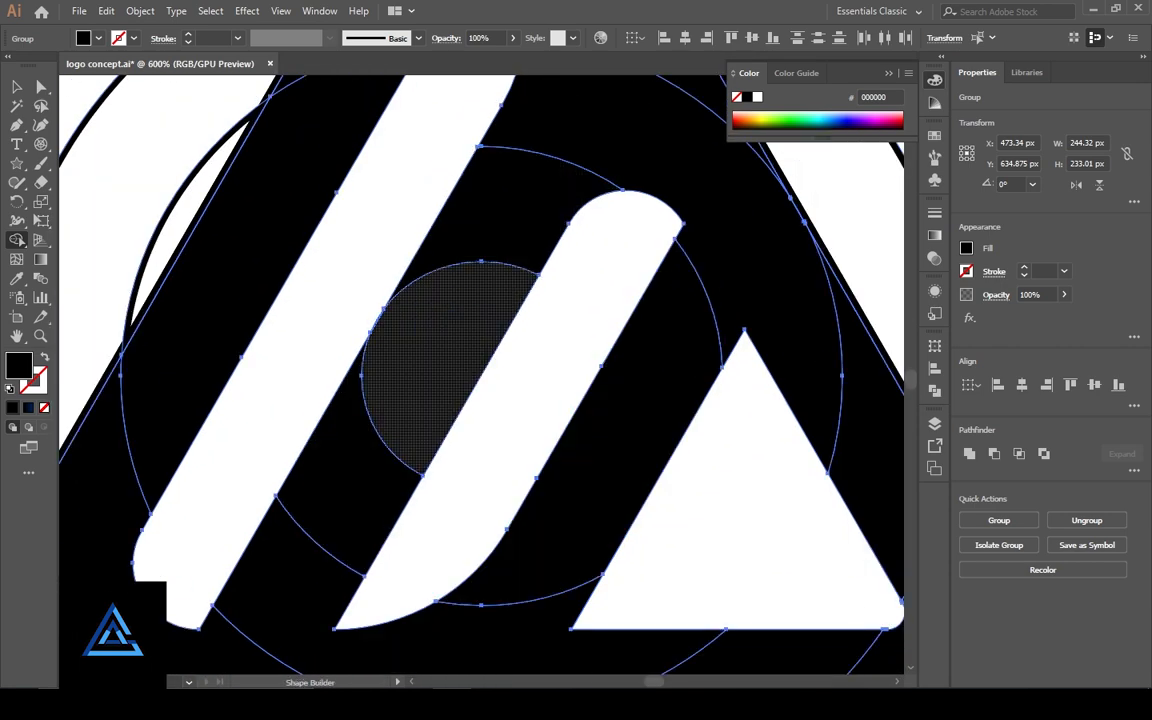
{"action": "scroll", "coordinate": [481, 375], "scroll_direction": "down", "scroll_amount": 1}
{"action": "key", "text": "ctrl+minus"}
{"action": "key", "text": "ctrl+minus"}
{"action": "key", "text": "v"}
{"action": "key", "text": "ctrl+minus"}
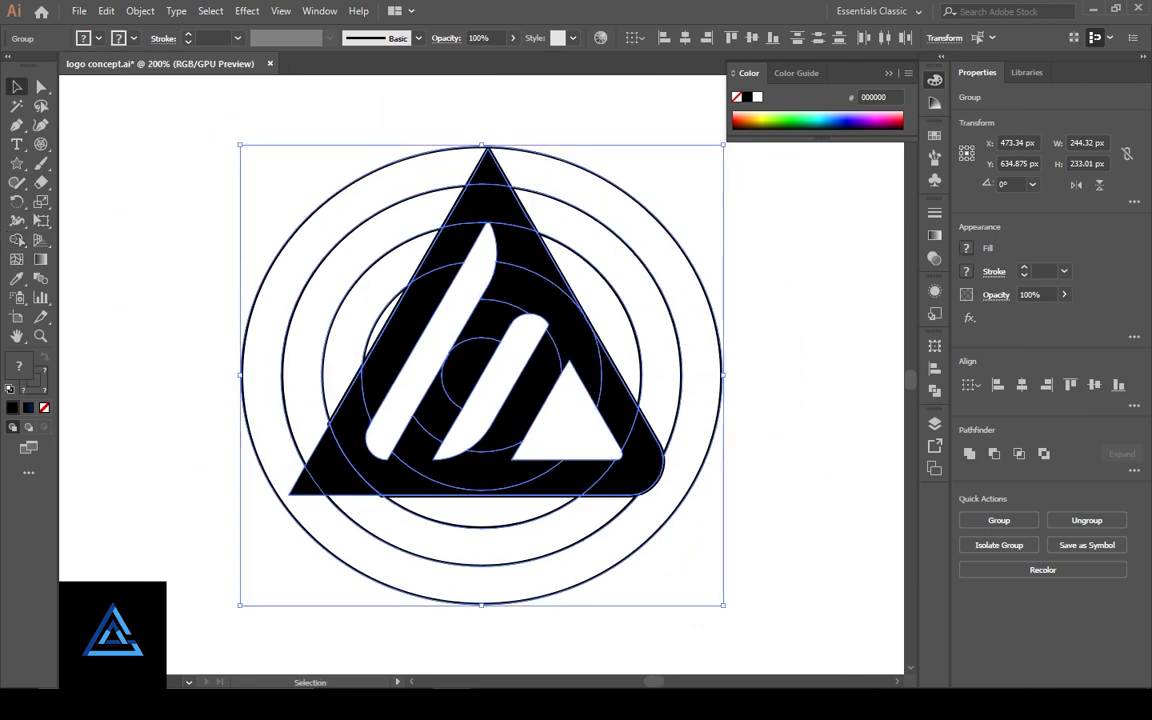
{"action": "right_click", "coordinate": [309, 216]}
{"action": "left_click", "coordinate": [380, 347]}
{"action": "left_click", "coordinate": [225, 262]}
- Delete all the circle outlines remaining outside the triangle
{"action": "left_click", "coordinate": [262, 275]}
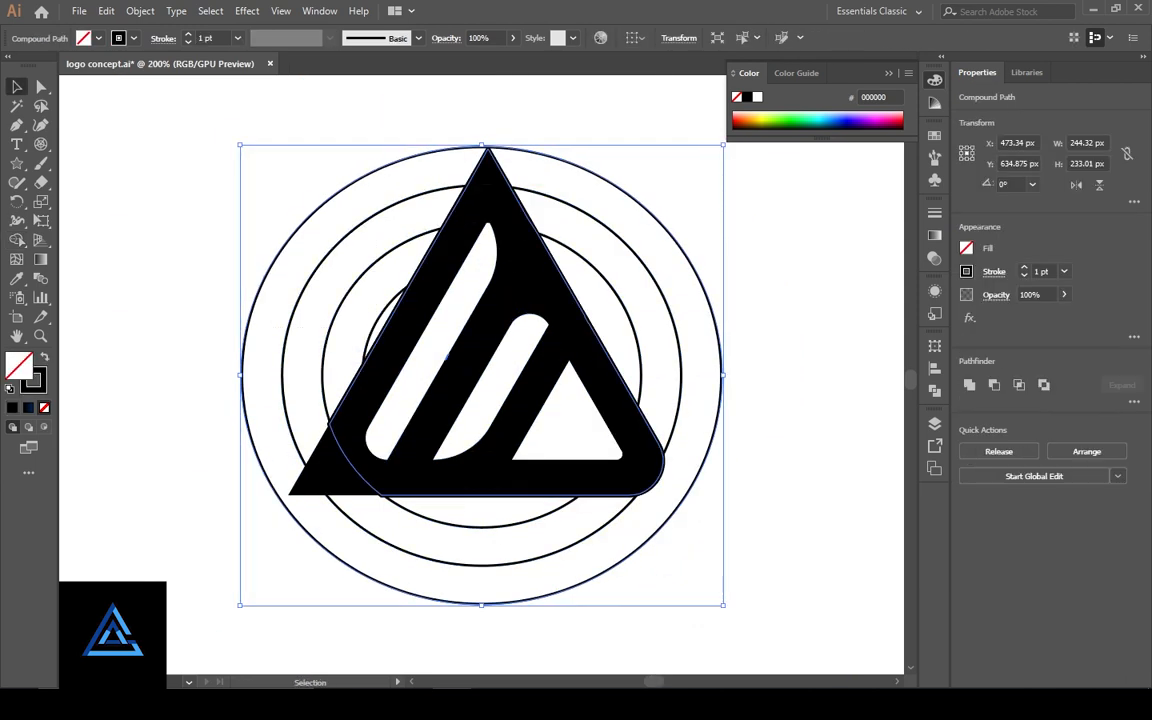
{"action": "key", "text": "Delete"}
{"action": "left_click", "coordinate": [299, 292]}
{"action": "key", "text": "Delete"}
{"action": "left_click_drag", "start_coordinate": [334, 296], "coordinate": [380, 326]}
{"action": "key", "text": "Delete"}
{"action": "left_click_drag", "start_coordinate": [673, 263], "coordinate": [602, 308]}
{"action": "key", "text": "Delete"}
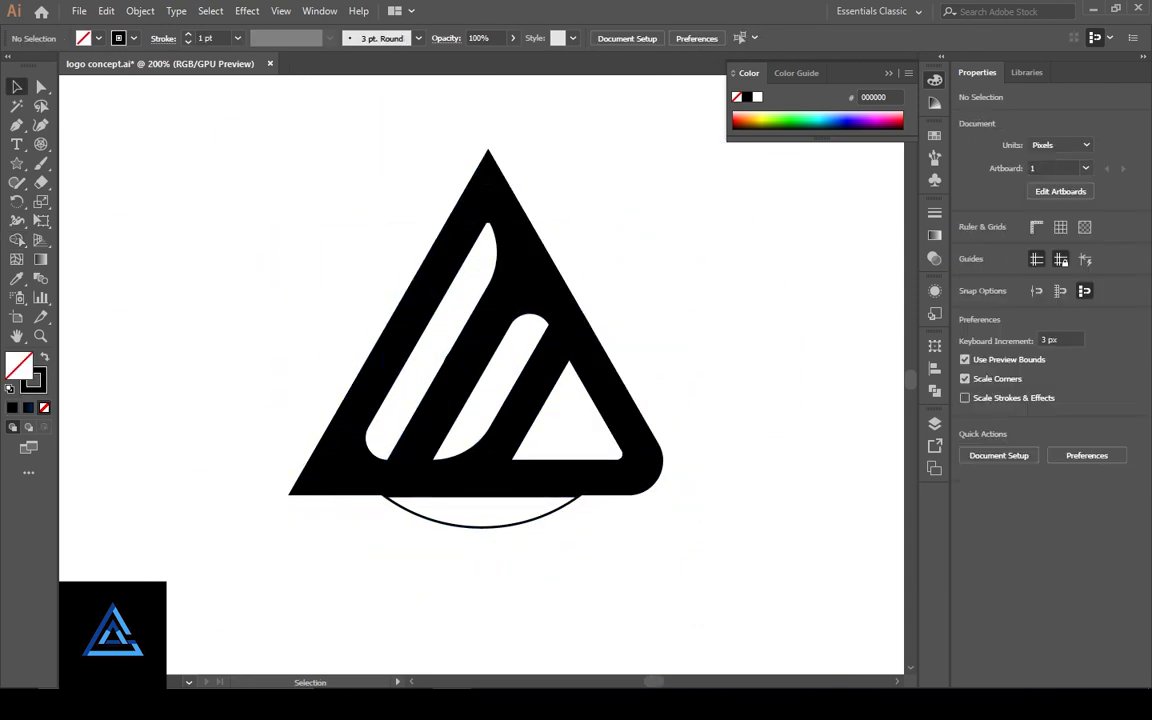
{"action": "left_click", "coordinate": [481, 526]}
{"action": "key", "text": "Delete"}
- Examine the separate pieces near the triangle's apex up close
{"action": "left_click", "coordinate": [398, 341]}
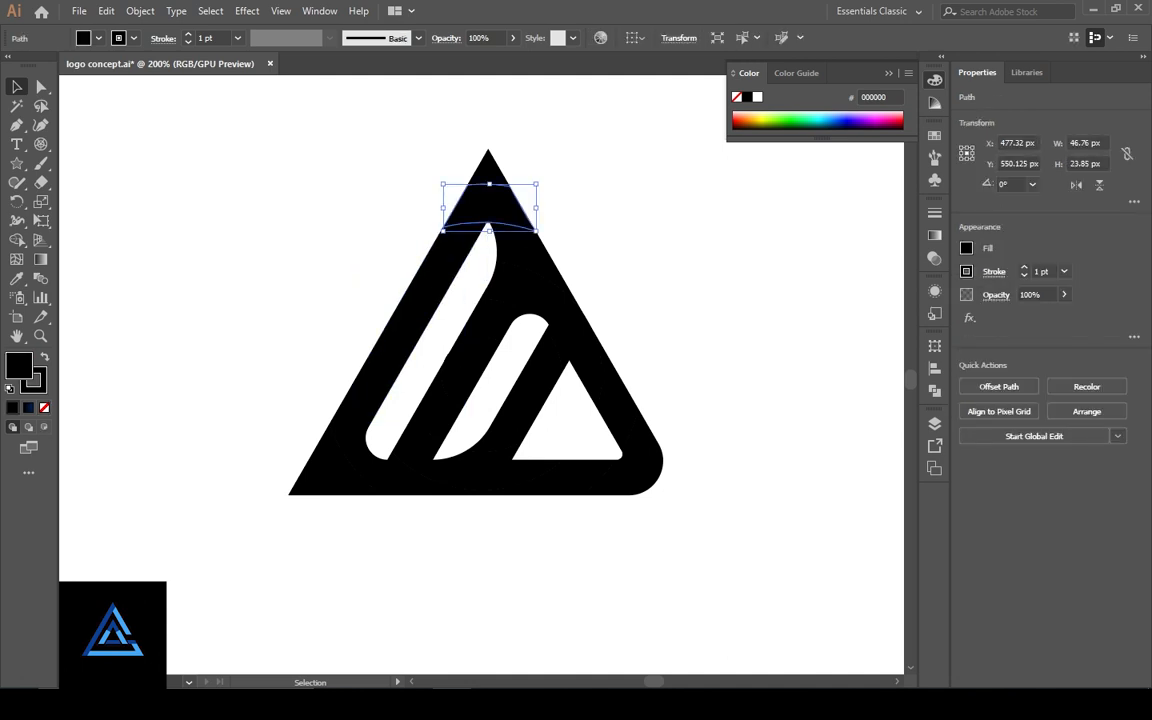
{"action": "left_click", "coordinate": [488, 170]}
{"action": "key", "text": "ctrl+plus"}
{"action": "key", "text": "ctrl+plus"}
{"action": "key", "text": "ctrl+plus"}
{"action": "key", "text": "ctrl+minus"}
{"action": "key", "text": "ctrl+minus"}
{"action": "key", "text": "ctrl+minus"}
{"action": "key", "text": "ctrl+minus"}
{"action": "key", "text": "ctrl+minus"}
- Give all the triangle's pieces a black fill and no stroke
{"action": "left_click_drag", "start_coordinate": [352, 301], "coordinate": [640, 557]}
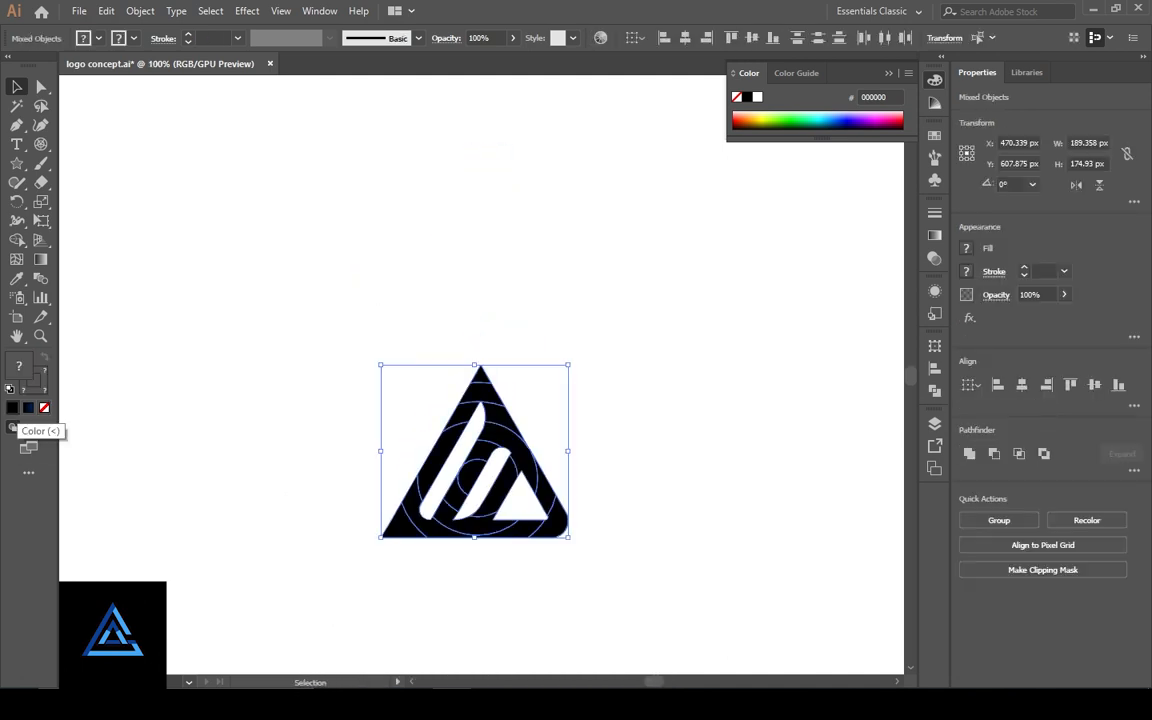
{"action": "left_click", "coordinate": [9, 388]}
{"action": "left_click", "coordinate": [44, 358]}
{"action": "key", "text": "slash"}
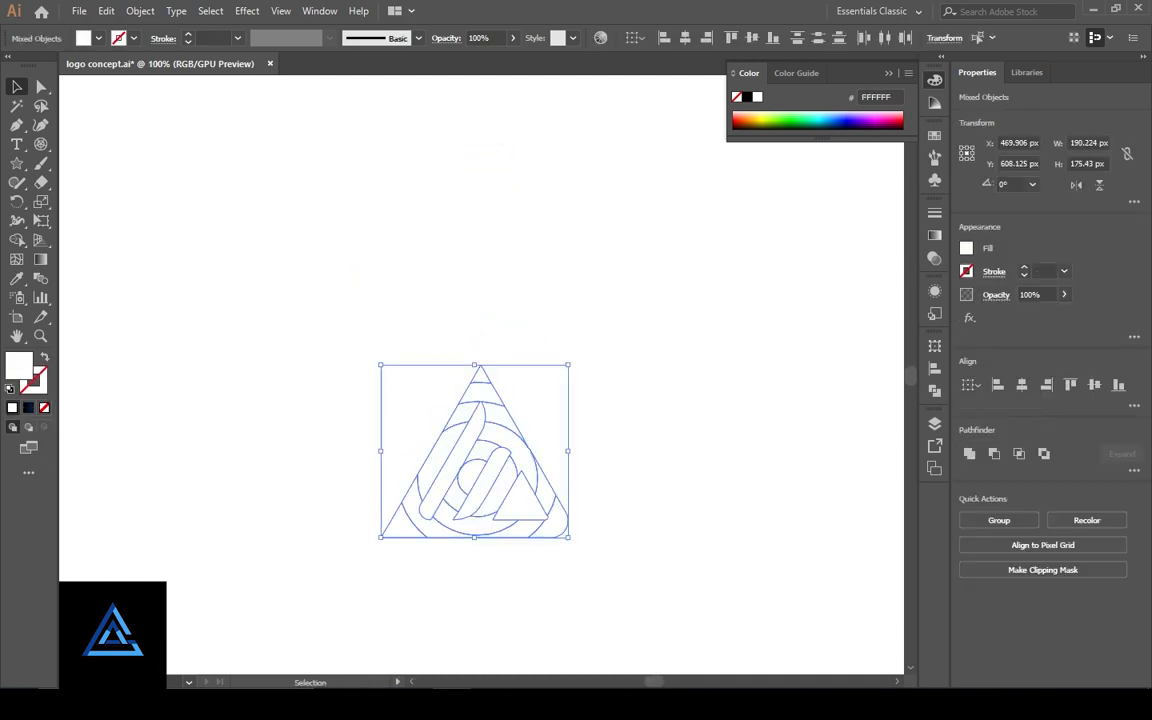
{"action": "left_click", "coordinate": [44, 358]}
{"action": "key", "text": "x"}
{"action": "key", "text": "slash"}
{"action": "key", "text": "ctrl+shift+a"}
{"action": "left_click", "coordinate": [481, 447]}
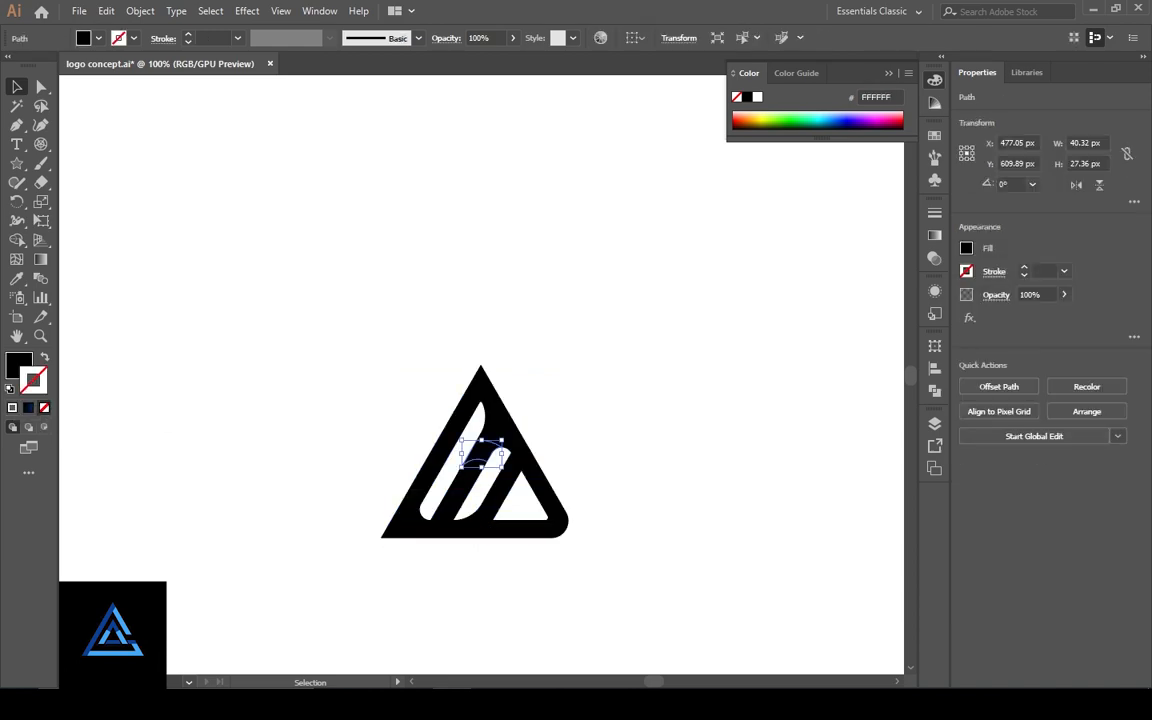
- Examine the edges and seams of the black triangle pieces up close
{"action": "key", "text": "ctrl+a"}
{"action": "key", "text": "x"}
{"action": "key", "text": "ctrl+plus"}
{"action": "key", "text": "ctrl+plus"}
{"action": "key", "text": "ctrl+plus"}
{"action": "key", "text": "ctrl+plus"}
{"action": "key", "text": "ctrl+plus"}
{"action": "key", "text": "ctrl+shift+a"}
{"action": "key", "text": "ctrl+minus"}
{"action": "key", "text": "ctrl+minus"}
{"action": "key", "text": "ctrl+minus"}
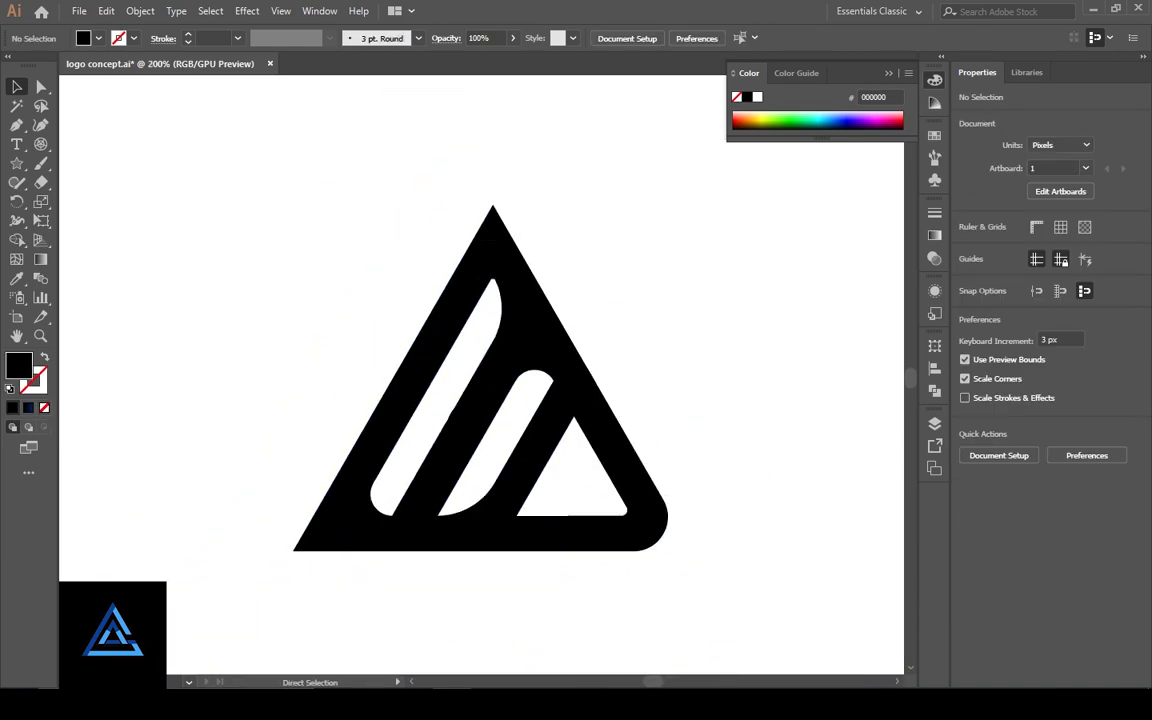
- Apply the default white fill and black stroke to all pieces and inspect their outlines
{"action": "key", "text": "ctrl+a"}
{"action": "key", "text": "d"}
{"action": "key", "text": "ctrl+shift+a"}
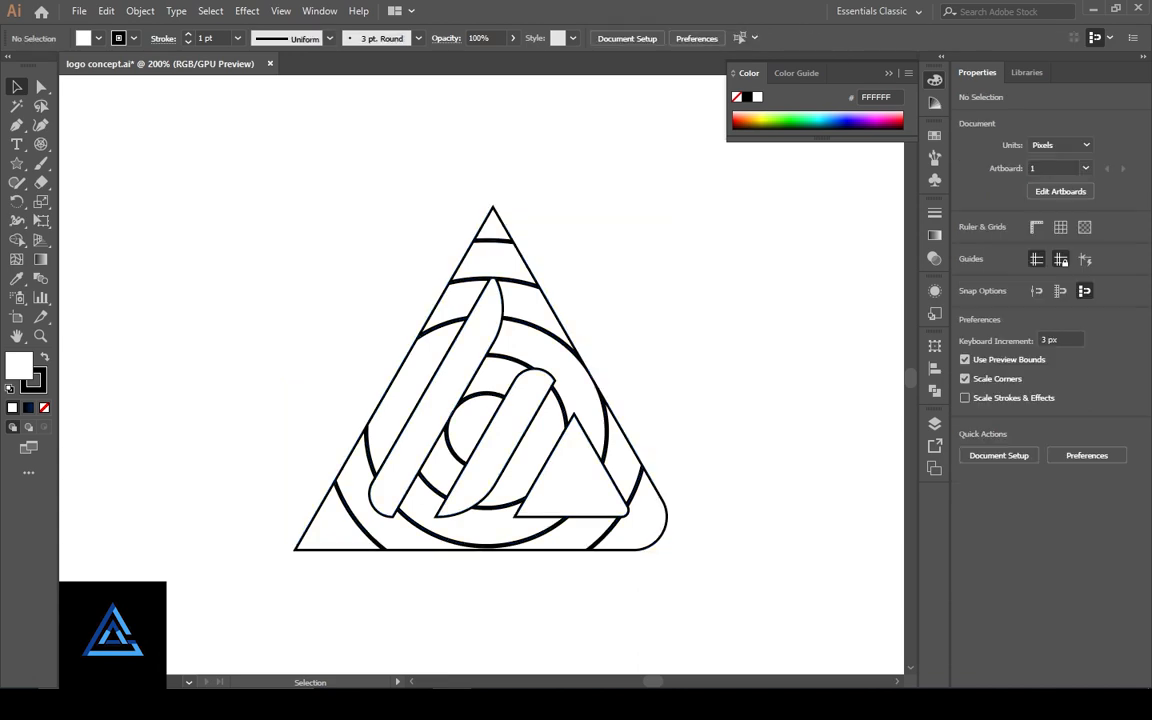
{"action": "scroll", "coordinate": [481, 378], "scroll_direction": "down", "scroll_amount": 1}
{"action": "key", "text": "ctrl+plus"}
{"action": "key", "text": "ctrl+plus"}
{"action": "key", "text": "ctrl+minus"}
{"action": "key", "text": "ctrl+minus"}
{"action": "key", "text": "ctrl+a"}
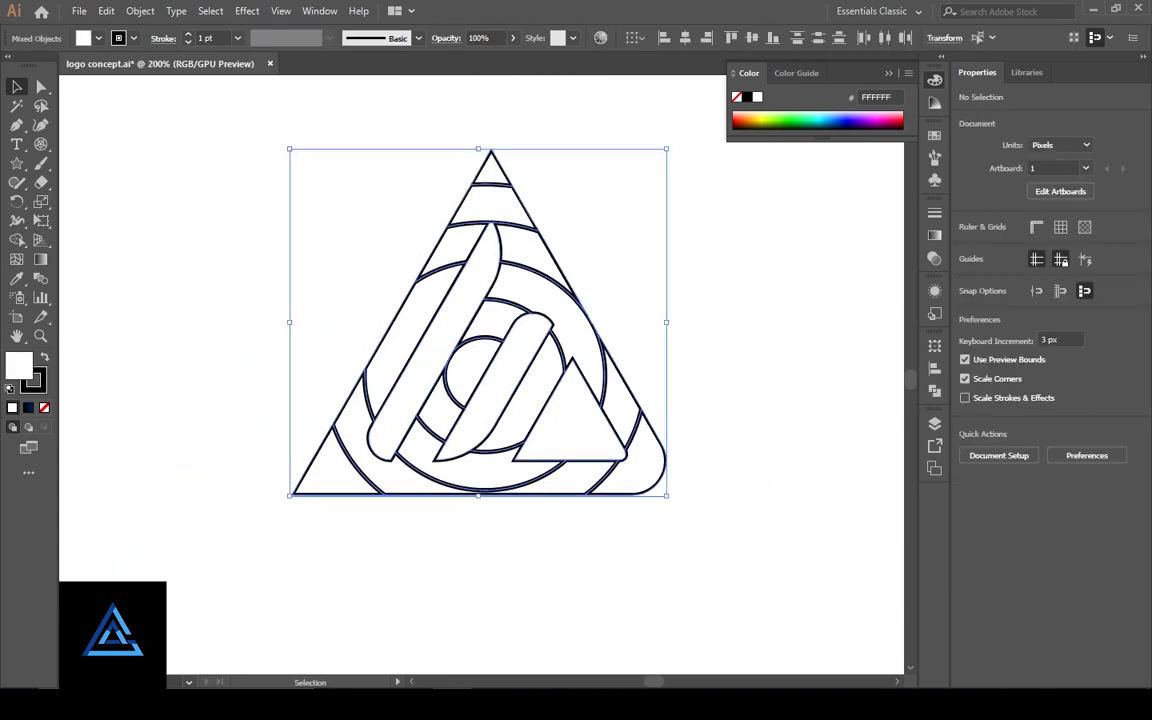
- Swap the pieces' fill and stroke colours and remove the stroke, leaving them solid black
{"action": "key", "text": "shift+x"}
{"action": "key", "text": "x"}
{"action": "key", "text": "slash"}
{"action": "key", "text": "ctrl+z"}
{"action": "key", "text": "slash"}
{"action": "key", "text": "x"}
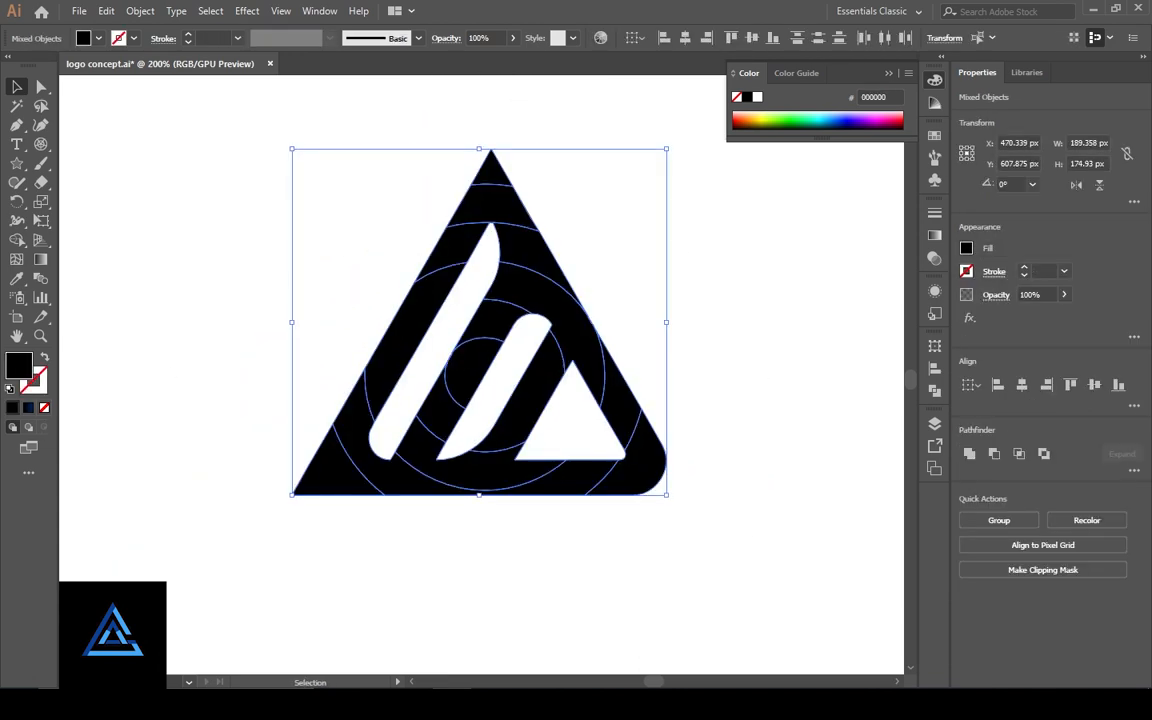
- Fill the triangle's apex piece with a black to dark navy linear gradient
{"action": "left_click", "coordinate": [491, 170]}
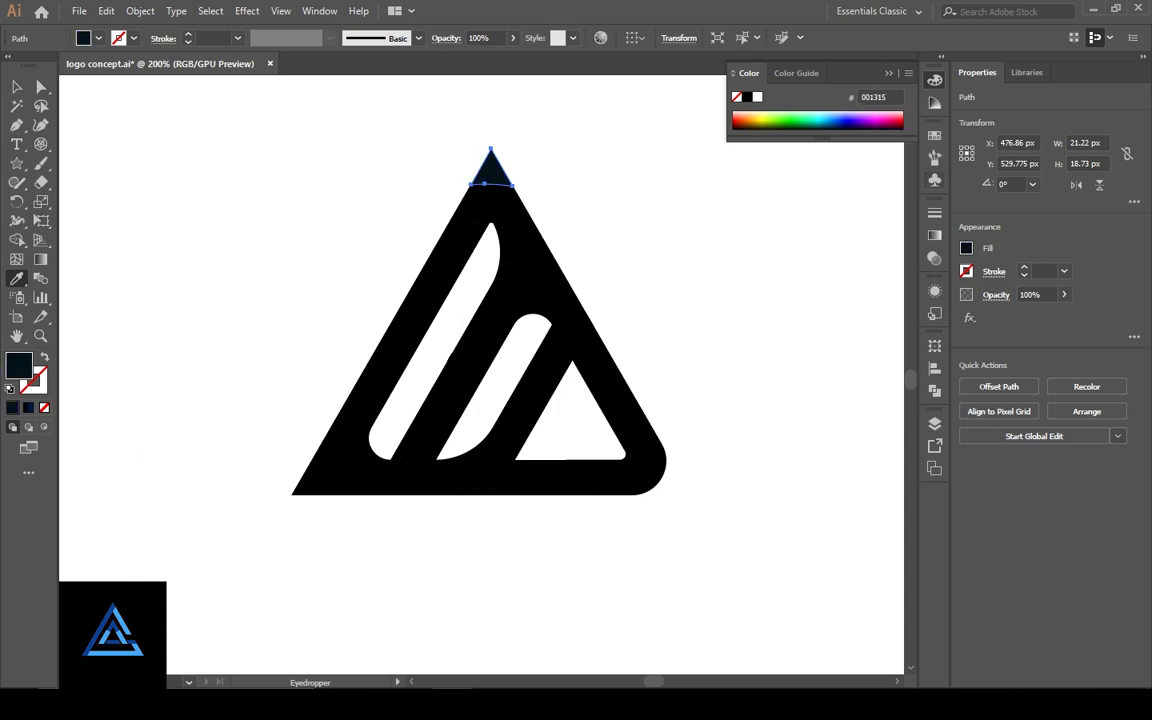
{"action": "left_click", "coordinate": [934, 235]}
{"action": "left_click", "coordinate": [934, 134]}
{"action": "left_click", "coordinate": [934, 235]}
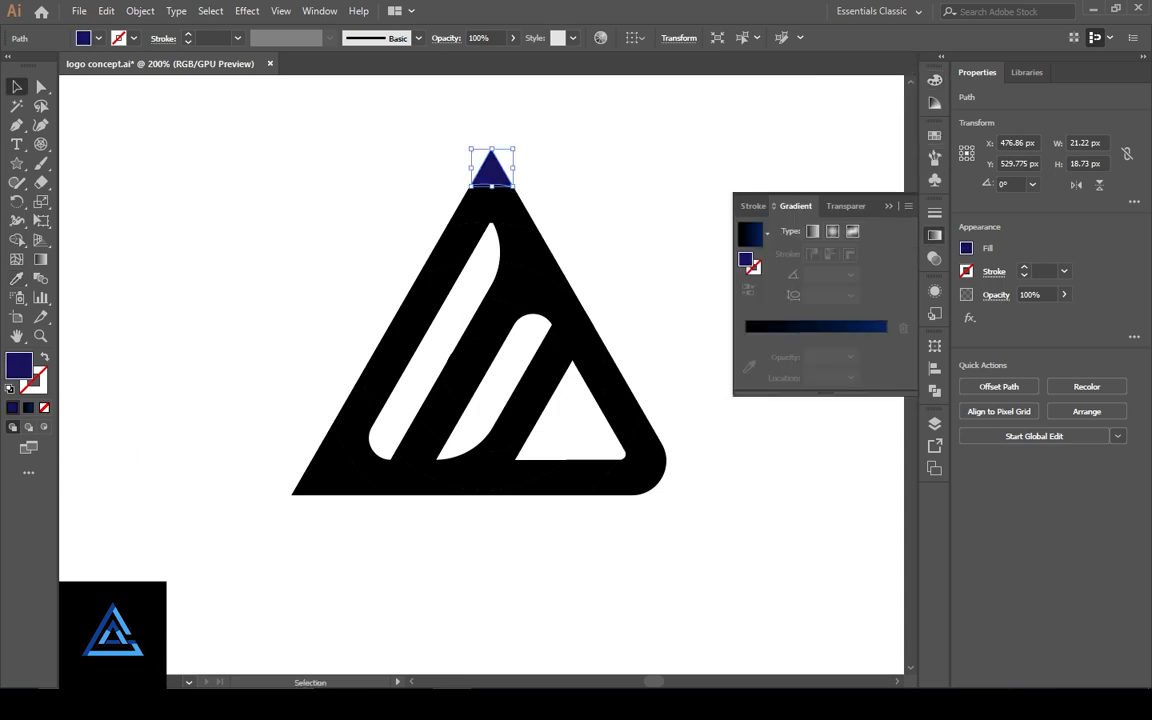
{"action": "left_click", "coordinate": [840, 326]}
{"action": "left_click", "coordinate": [934, 235]}
{"action": "left_click", "coordinate": [700, 232]}
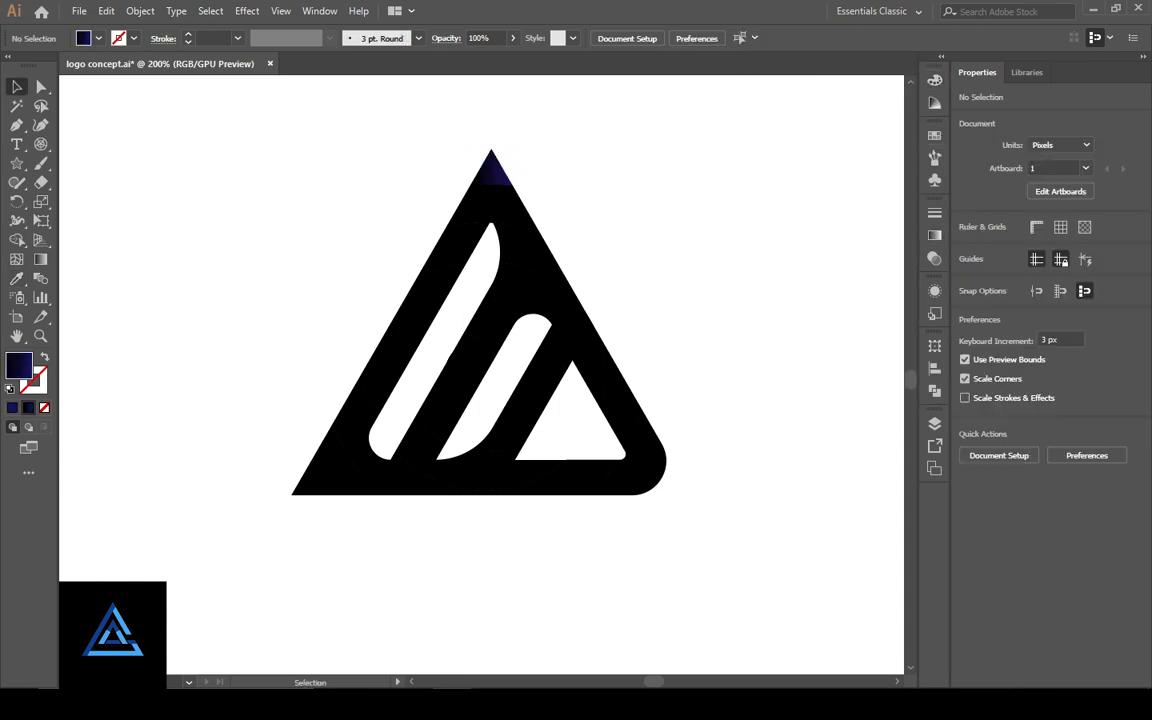
- Copy the apex piece's gradient fill onto all the other pieces of the triangle
{"action": "left_click_drag", "start_coordinate": [677, 232], "coordinate": [280, 500]}
{"action": "left_click", "coordinate": [491, 170]}
{"action": "key", "text": "v"}
{"action": "left_click", "coordinate": [491, 124]}
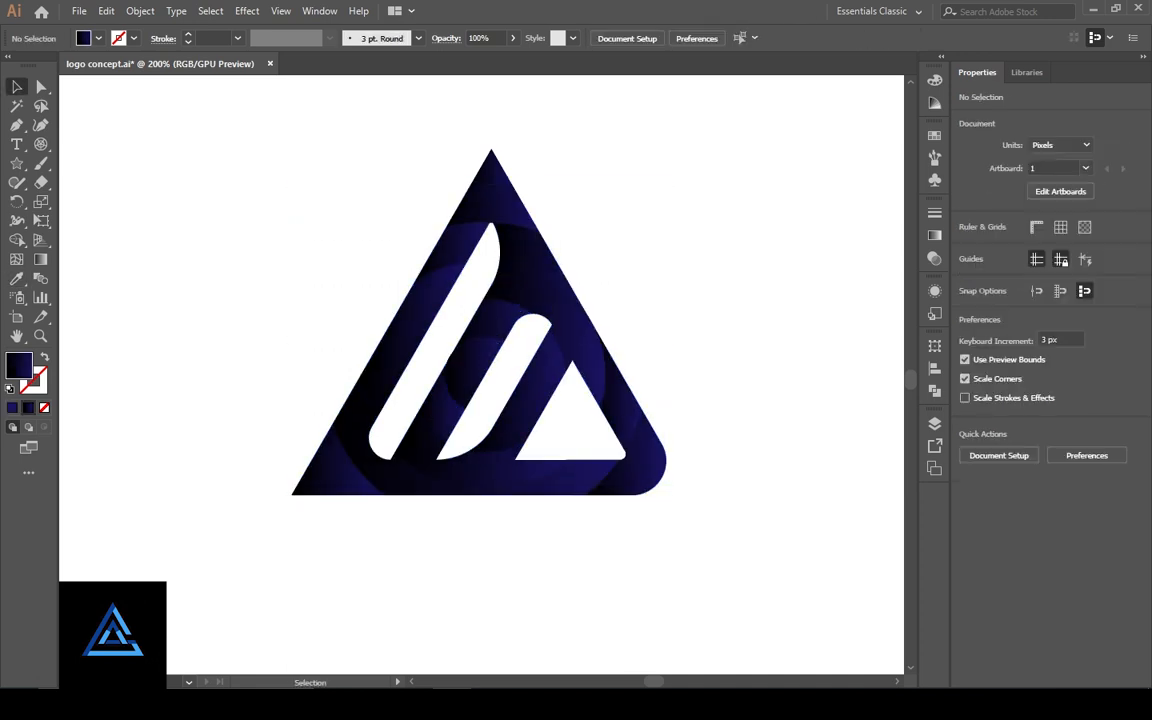
- Redirect the gradients of the apex piece and the band below it to run downward from black to navy
{"action": "scroll", "coordinate": [491, 124], "scroll_direction": "up", "scroll_amount": 2}
{"action": "left_click", "coordinate": [491, 210]}
{"action": "key", "text": "g"}
{"action": "left_click_drag", "start_coordinate": [491, 165], "coordinate": [491, 188]}
{"action": "left_click", "coordinate": [492, 270]}
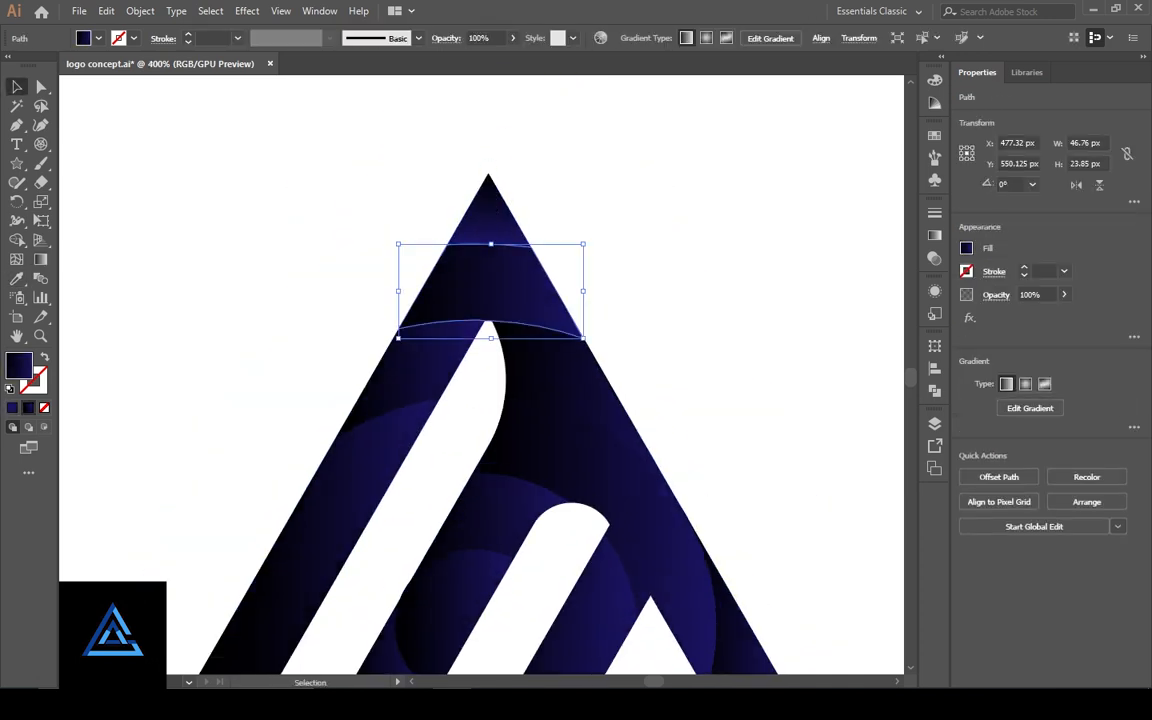
{"action": "left_click_drag", "start_coordinate": [492, 250], "coordinate": [481, 311]}
{"action": "left_click_drag", "start_coordinate": [481, 420], "coordinate": [455, 360]}
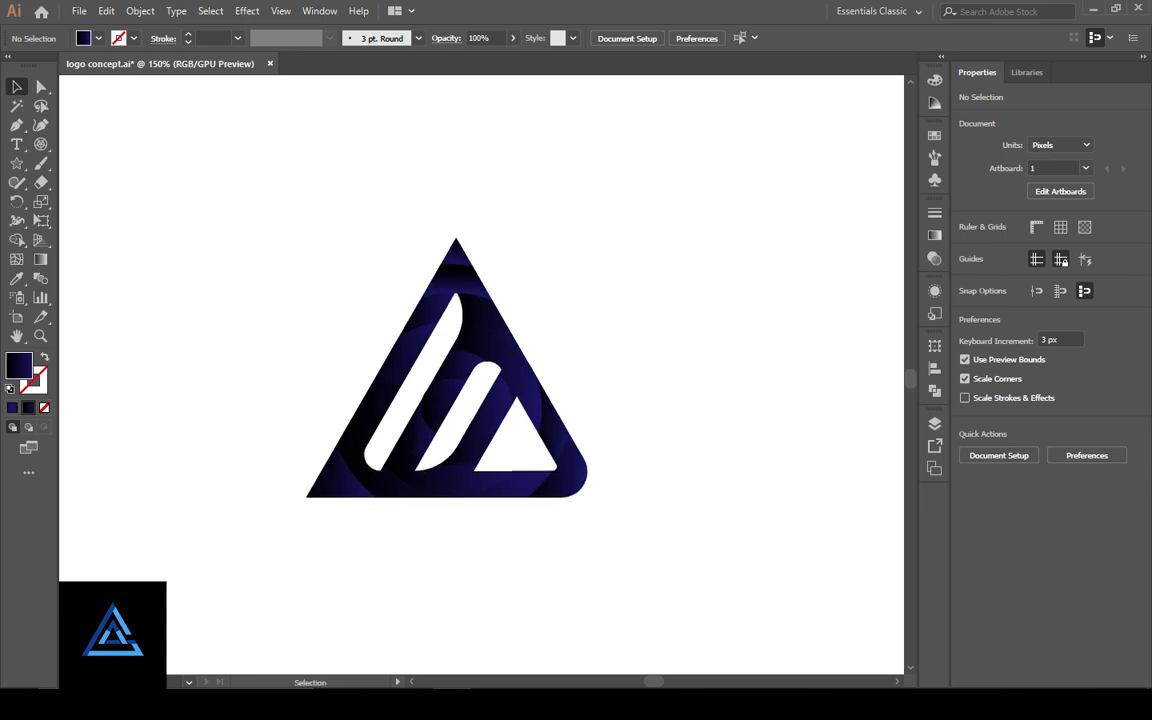
- Compare radial and linear gradients on all the triangle's pieces and apply a horizontal linear gradient from black to navy
{"action": "left_click_drag", "start_coordinate": [264, 206], "coordinate": [592, 502]}
{"action": "left_click", "coordinate": [934, 235]}
{"action": "left_click", "coordinate": [835, 231]}
{"action": "left_click", "coordinate": [855, 231]}
{"action": "left_click", "coordinate": [816, 231]}
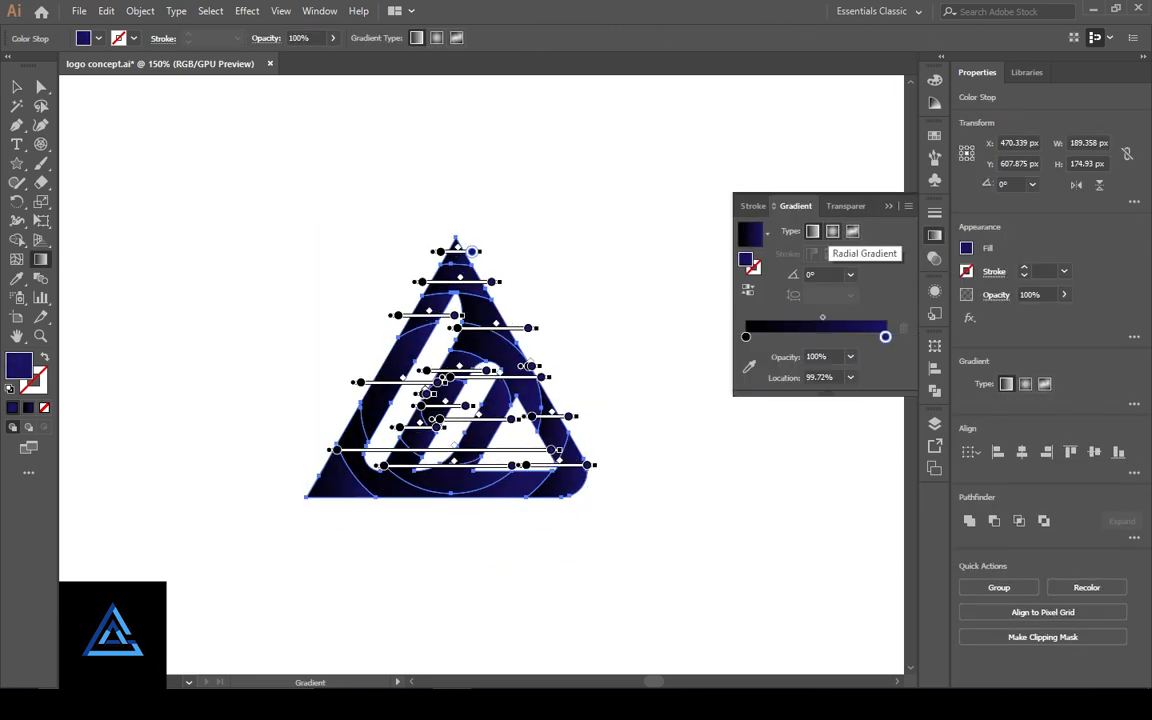
{"action": "left_click", "coordinate": [835, 231]}
{"action": "left_click", "coordinate": [816, 231]}
{"action": "left_click", "coordinate": [835, 231]}
{"action": "left_click", "coordinate": [816, 231]}
{"action": "left_click", "coordinate": [888, 206]}
{"action": "key", "text": "v"}
{"action": "left_click", "coordinate": [579, 342]}
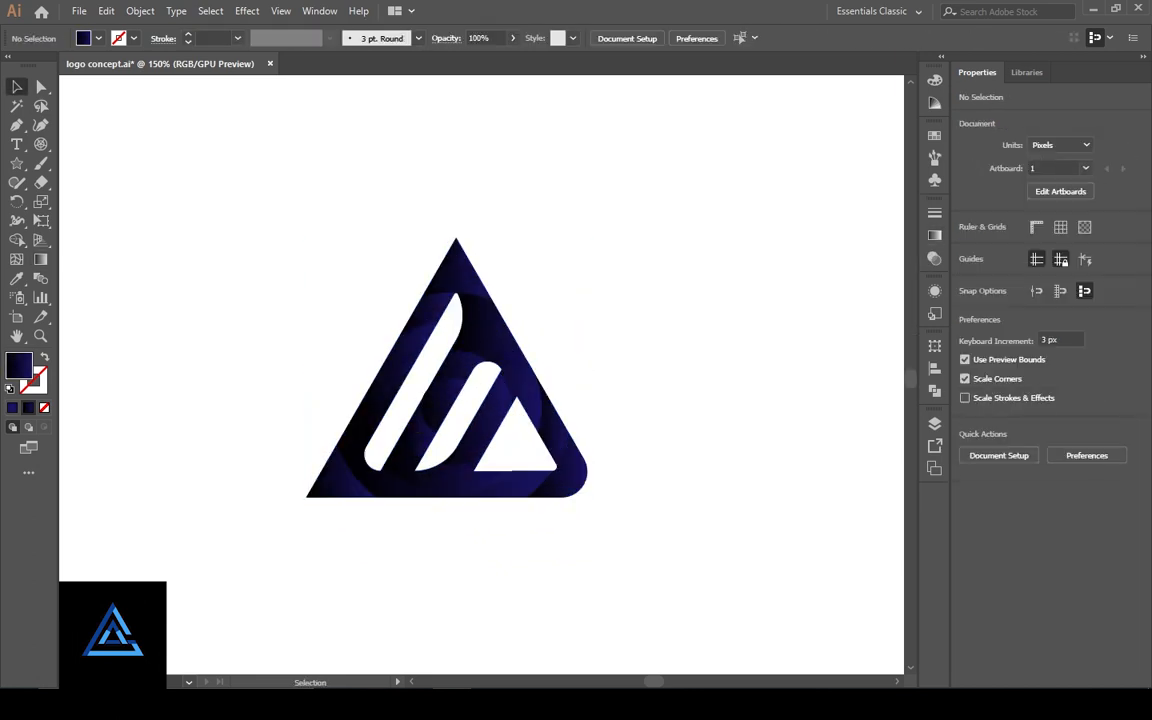
- Angle the gradients diagonally: black to navy on the centre circle piece, navy to black on the inner ring piece beside the small triangle
{"action": "scroll", "coordinate": [404, 463], "scroll_direction": "up", "scroll_amount": 3}
{"action": "left_click", "coordinate": [500, 300]}
{"action": "key", "text": "g"}
{"action": "left_click_drag", "start_coordinate": [433, 262], "coordinate": [452, 280]}
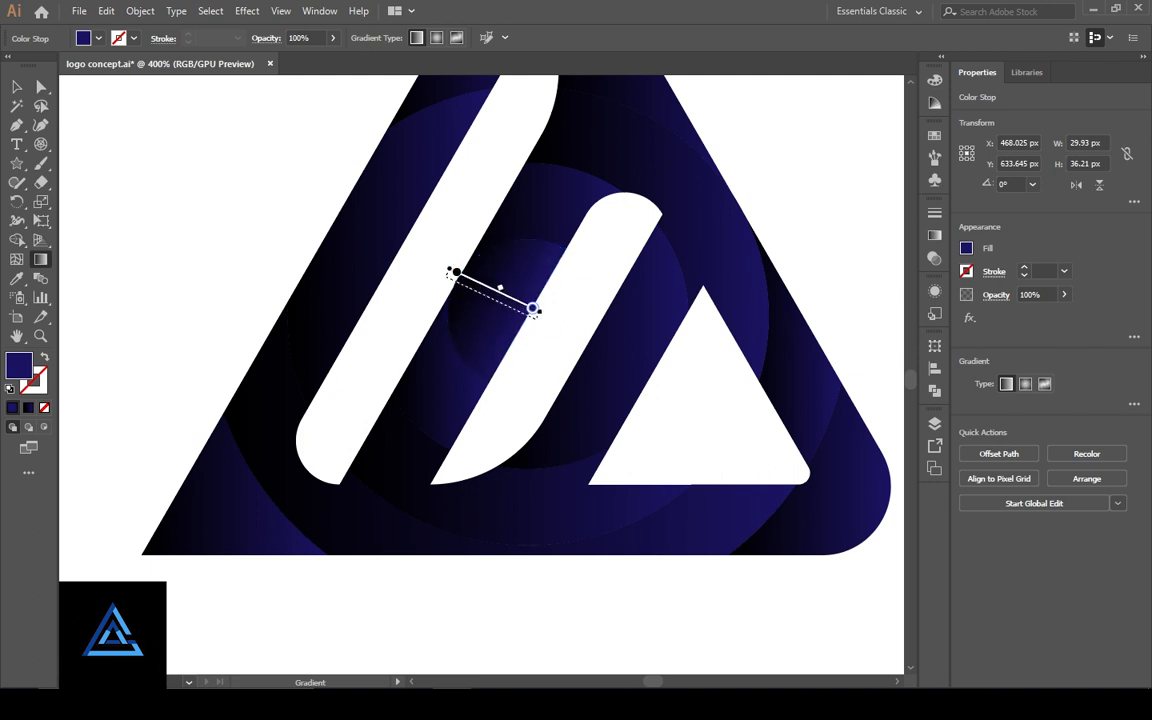
{"action": "left_click_drag", "start_coordinate": [494, 346], "coordinate": [688, 346]}
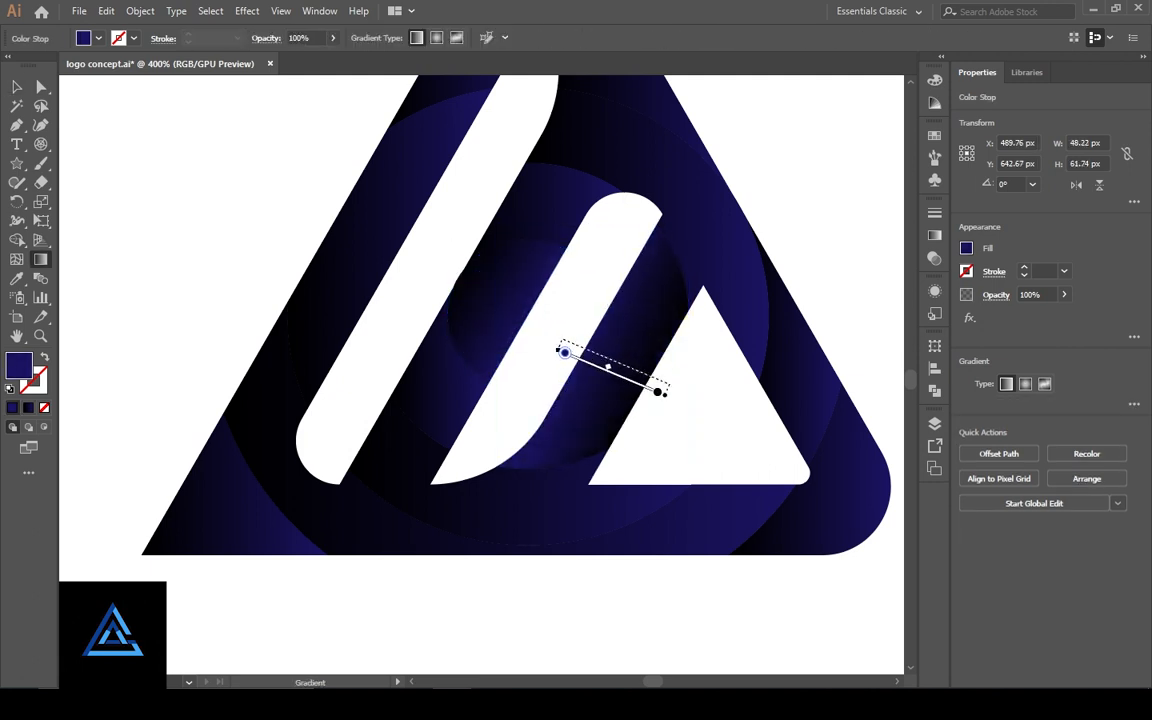
- Redirect the gradients of the inner ring pieces between the white stripes and the outer left piece diagonally from navy to black
{"action": "key", "text": "v"}
{"action": "left_click", "coordinate": [532, 203]}
{"action": "left_click", "coordinate": [432, 392], "text": "shift"}
{"action": "key", "text": "g"}
{"action": "left_click_drag", "start_coordinate": [567, 345], "coordinate": [308, 228]}
{"action": "key", "text": "v"}
{"action": "left_click", "coordinate": [360, 250]}
{"action": "key", "text": "g"}
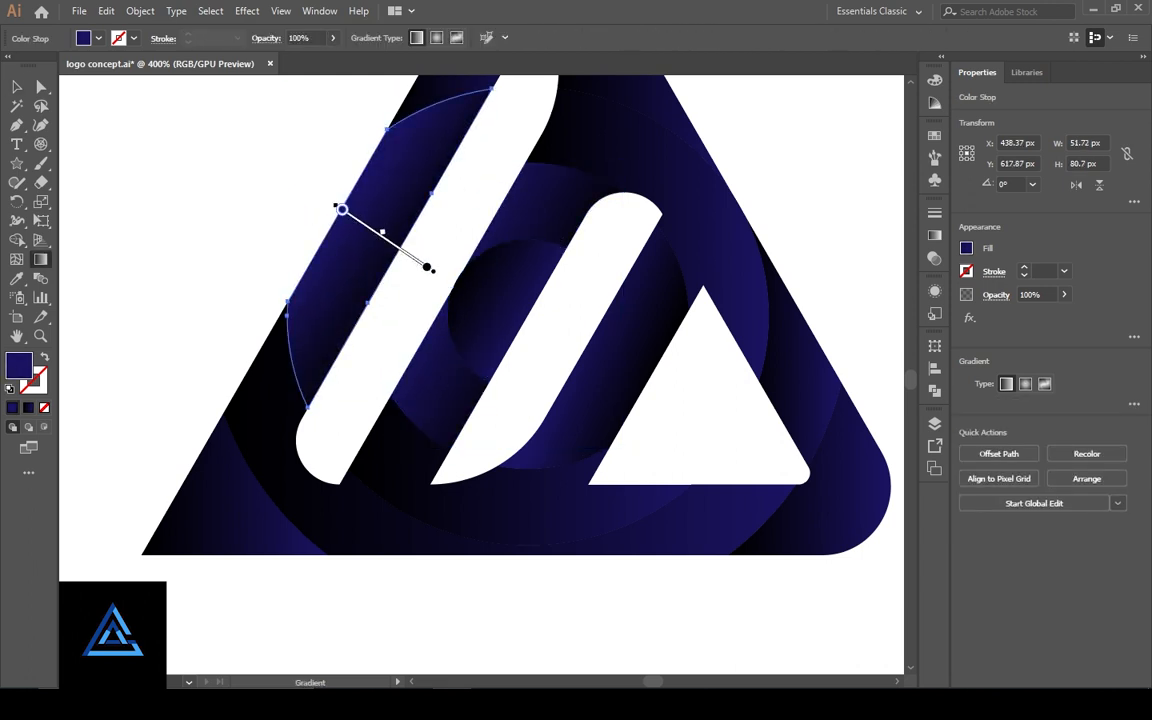
- Realign the gradient of the inner ring piece beside the small white triangle, running from navy to black across the bar
{"action": "key", "text": "v"}
{"action": "left_click", "coordinate": [640, 370]}
{"action": "key", "text": "g"}
{"action": "left_click_drag", "start_coordinate": [657, 398], "coordinate": [582, 350]}
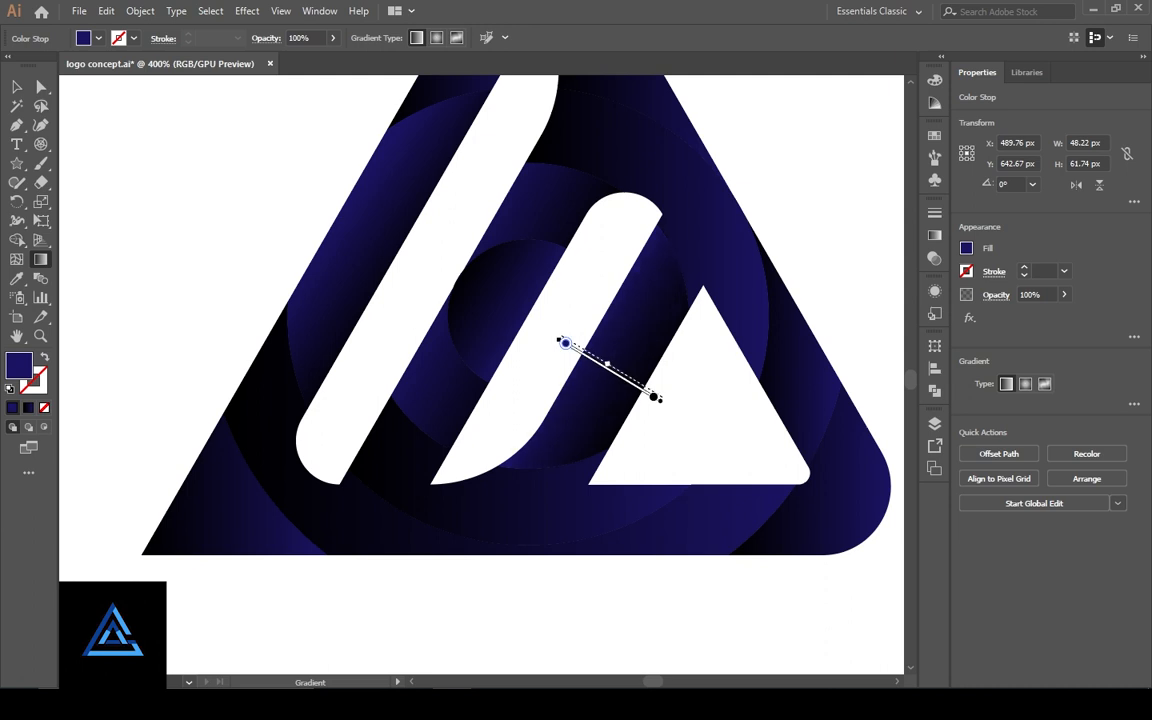
- Give the outer ring's upper-left, upper-right and bottom pieces diagonal gradients running from black down to navy
{"action": "scroll", "coordinate": [582, 350], "scroll_direction": "up", "scroll_amount": 2}
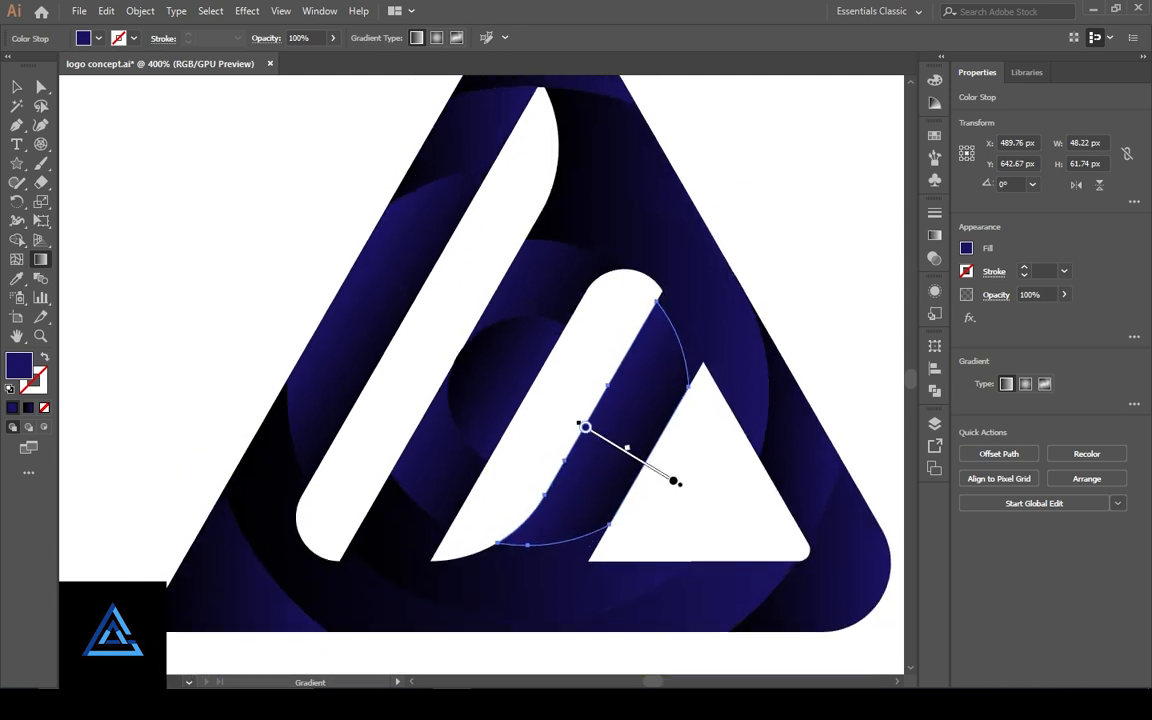
{"action": "key", "text": "v"}
{"action": "left_click", "coordinate": [450, 150]}
{"action": "left_click", "coordinate": [630, 160], "text": "shift"}
{"action": "left_click", "coordinate": [300, 575], "text": "shift"}
{"action": "key", "text": "g"}
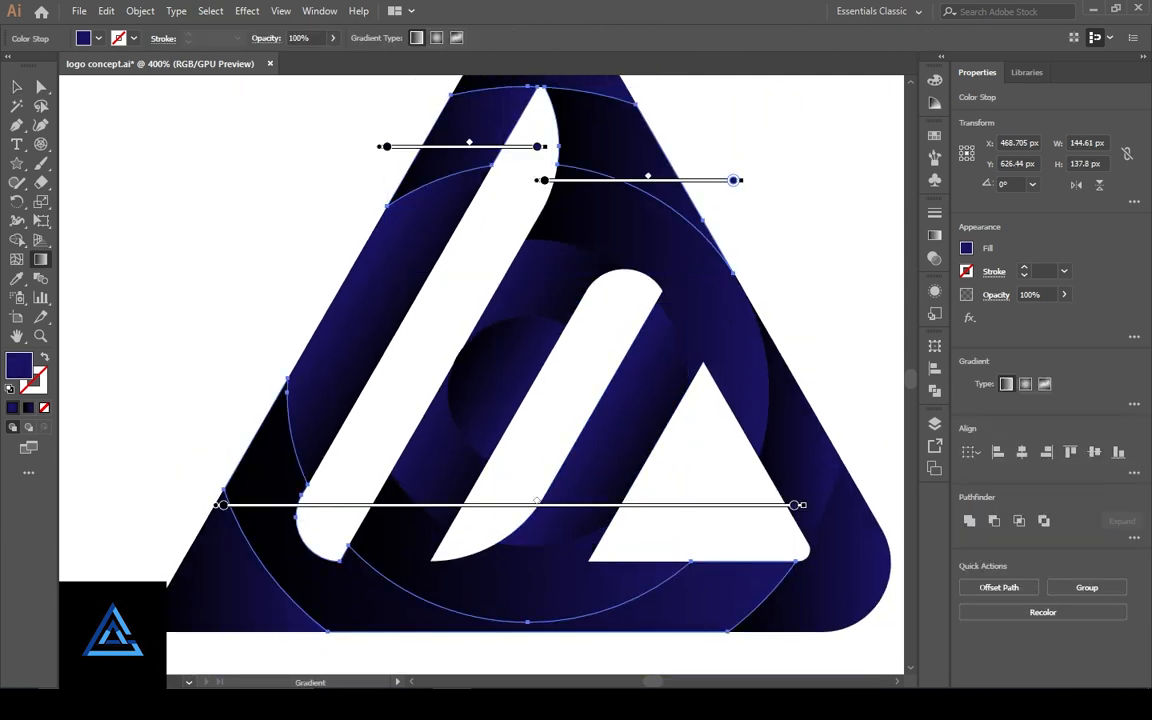
{"action": "left_click_drag", "start_coordinate": [334, 213], "coordinate": [642, 396]}
{"action": "left_click_drag", "start_coordinate": [775, 537], "coordinate": [775, 537]}
{"action": "scroll", "coordinate": [775, 537], "scroll_direction": "down", "scroll_amount": 2}
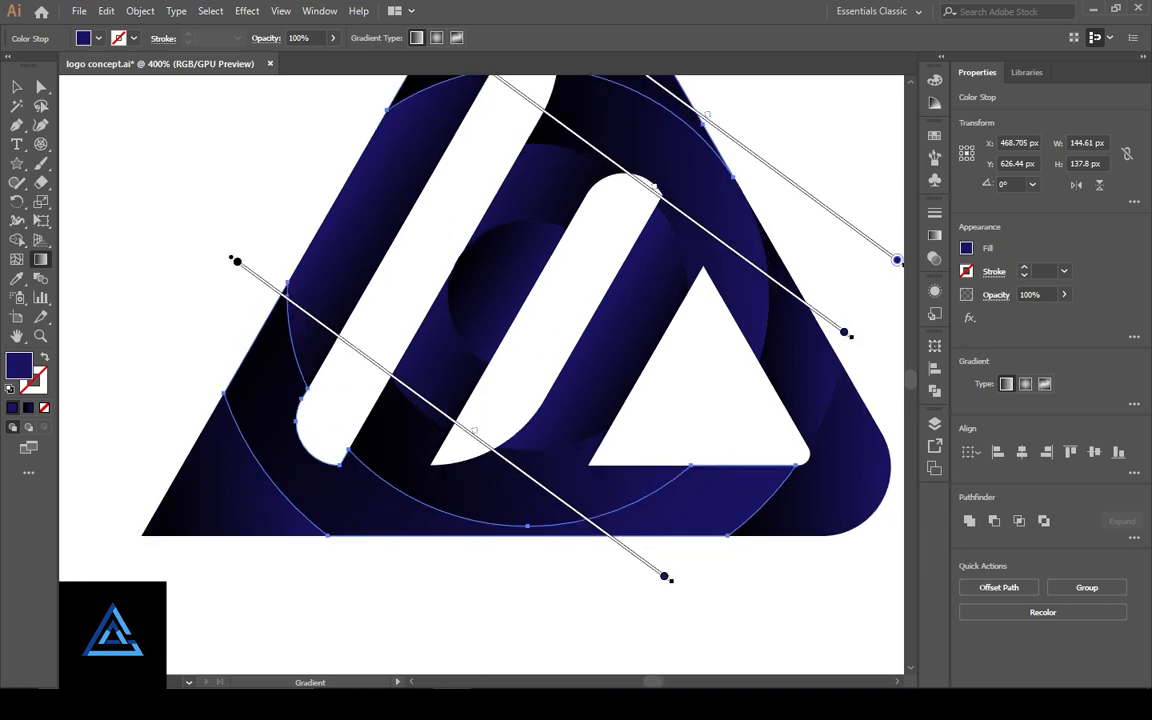
- Angle the rounded corner piece's gradient diagonally outward from black to navy
{"action": "left_click", "coordinate": [838, 478], "text": "ctrl"}
{"action": "left_click_drag", "start_coordinate": [838, 478], "coordinate": [737, 470]}
{"action": "left_click_drag", "start_coordinate": [785, 514], "coordinate": [639, 426]}
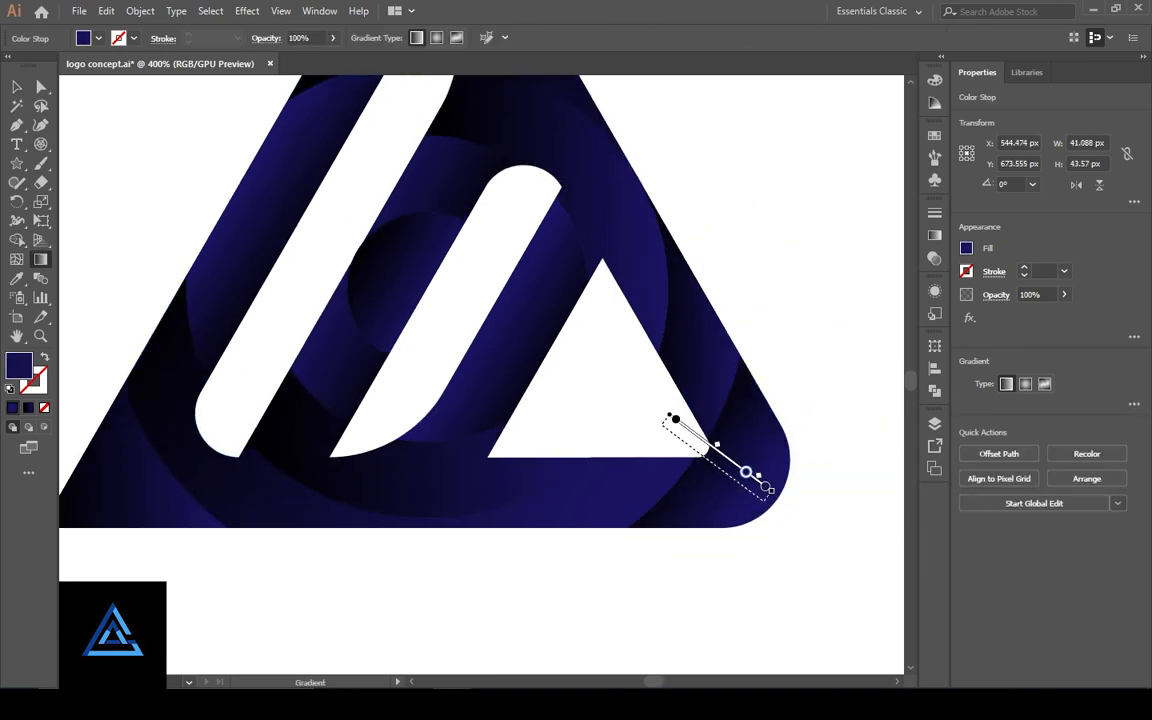
- Redirect the gradient of the piece along the triangle's right edge from black at the edge inward to navy
{"action": "key", "text": "v"}
{"action": "mouse_move", "coordinate": [760, 498]}
{"action": "left_mouse_down"}
{"action": "mouse_move", "coordinate": [901, 481]}
{"action": "mouse_move", "coordinate": [752, 627]}
{"action": "mouse_move", "coordinate": [800, 576]}
{"action": "left_mouse_up"}
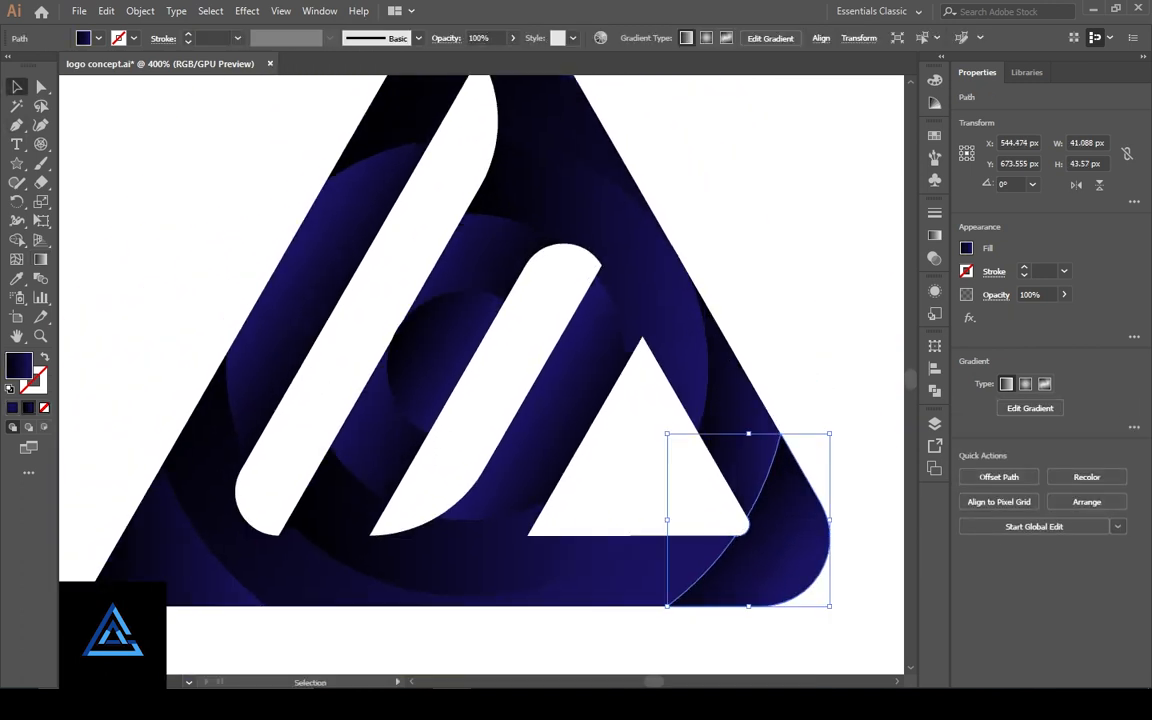
{"action": "key", "text": "g"}
{"action": "left_click_drag", "start_coordinate": [777, 366], "coordinate": [744, 476]}
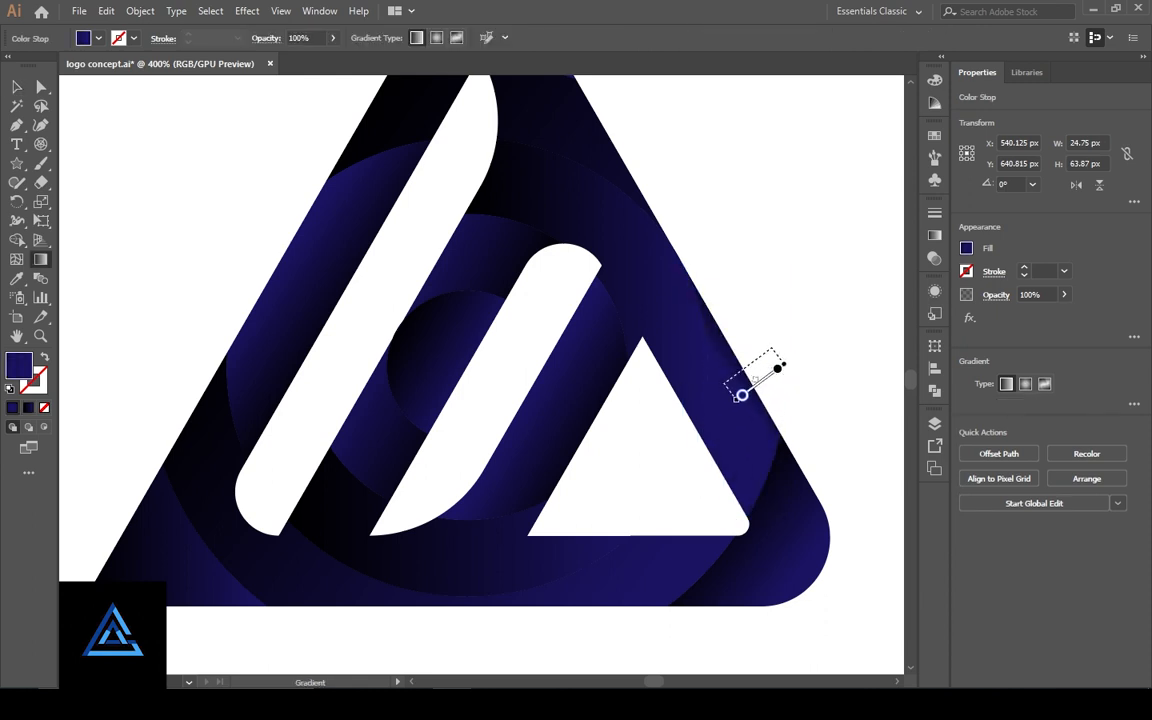
{"action": "scroll", "coordinate": [481, 374], "scroll_direction": "up", "scroll_amount": 1}
{"action": "key", "text": "v"}
{"action": "key", "text": "ctrl+shift+a"}
{"action": "key", "text": "ctrl+minus"}
{"action": "key", "text": "ctrl+minus"}
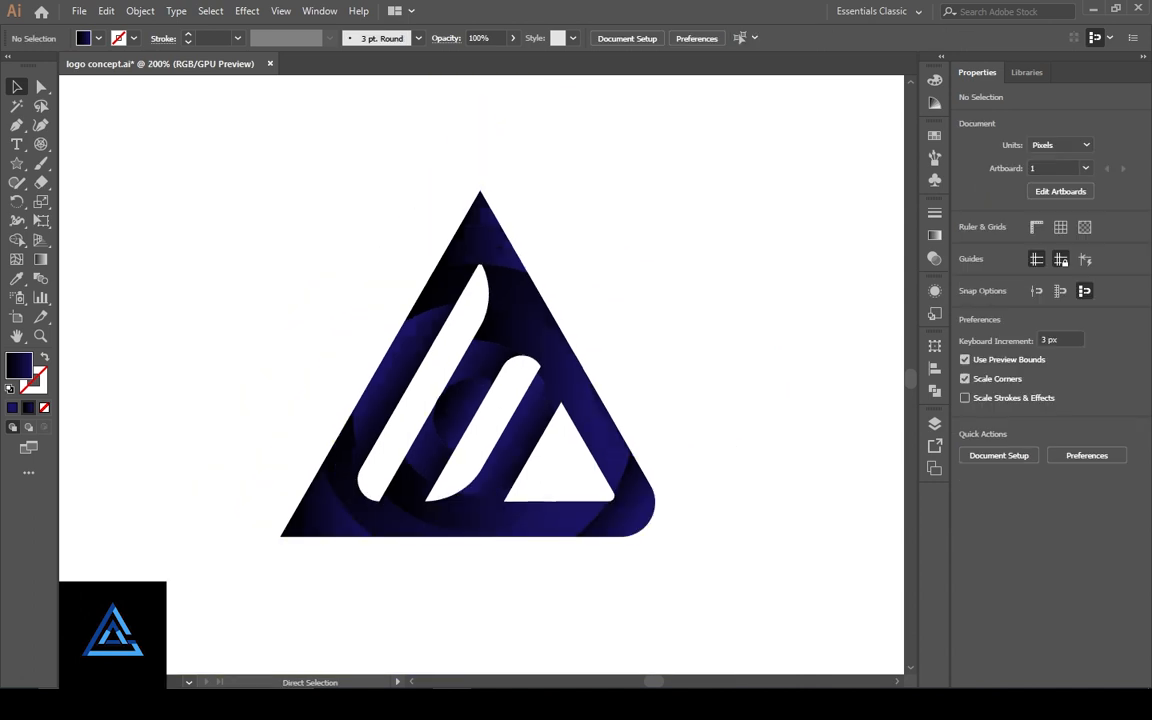
- Fill the centre circle piece with solid navy (1B1464)
{"action": "left_click_drag", "start_coordinate": [481, 374], "coordinate": [488, 419]}
{"action": "left_click", "coordinate": [421, 376]}
{"action": "key", "text": "comma"}
{"action": "key", "text": "ctrl+shift+a"}
{"action": "key", "text": "ctrl+minus"}
{"action": "key", "text": "ctrl+minus"}
{"action": "key", "text": "ctrl+minus"}
{"action": "key", "text": "ctrl+plus"}
{"action": "key", "text": "ctrl+plus"}
{"action": "key", "text": "ctrl+plus"}
{"action": "key", "text": "ctrl+plus"}
- Add a 1 pt navy (1B1464) stroke to all the triangle's pieces
{"action": "left_click_drag", "start_coordinate": [426, 575], "coordinate": [440, 420]}
{"action": "left_click", "coordinate": [436, 422]}
{"action": "key", "text": "ctrl+minus"}
{"action": "left_click_drag", "start_coordinate": [319, 190], "coordinate": [722, 532]}
{"action": "key", "text": "ctrl+shift+a"}
- Try to remove the bulge where the centre circle piece protrudes into the long white stripe
{"action": "key", "text": "ctrl+plus"}
{"action": "key", "text": "ctrl+plus"}
{"action": "key", "text": "ctrl+plus"}
{"action": "key", "text": "ctrl+plus"}
{"action": "key", "text": "ctrl+plus"}
{"action": "left_click", "coordinate": [475, 365]}
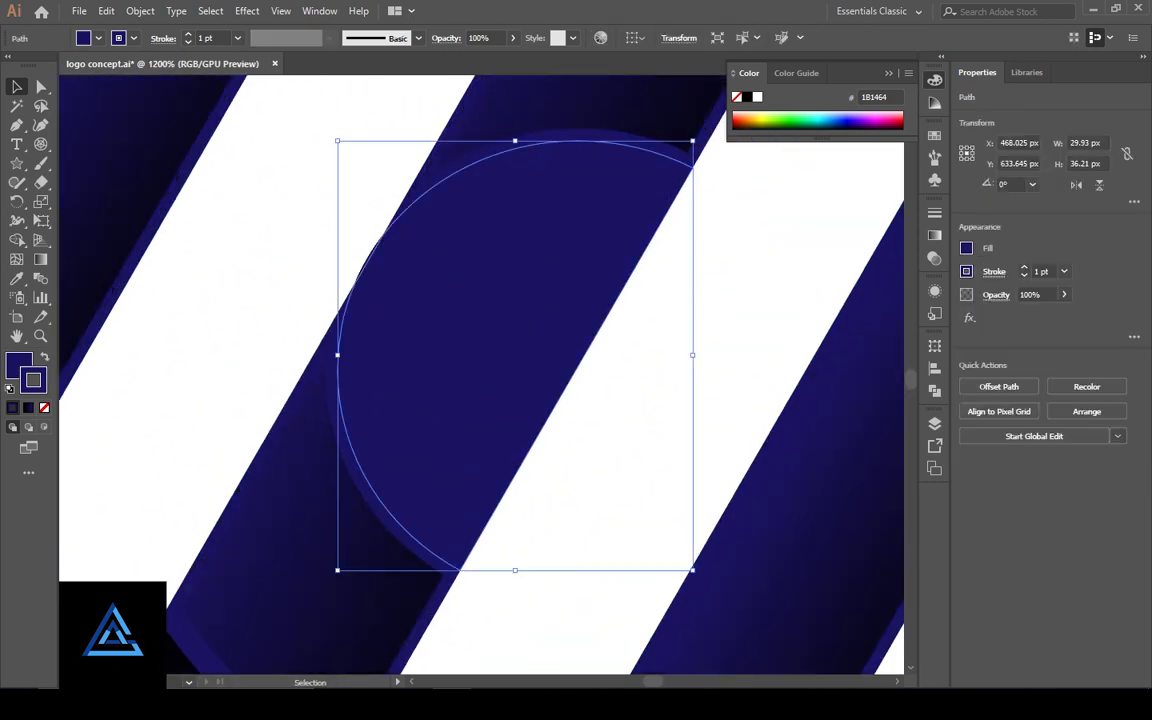
{"action": "key", "text": "ctrl+shift+a"}
{"action": "key", "text": "ctrl+plus"}
{"action": "key", "text": "ctrl+plus"}
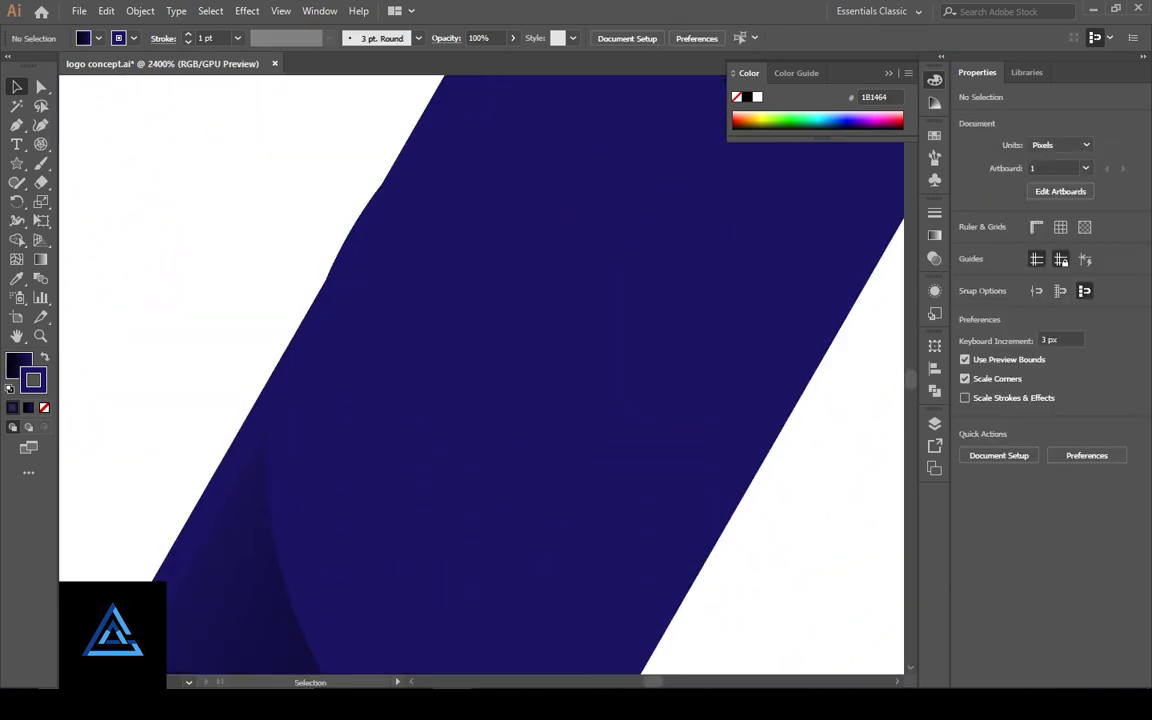
{"action": "left_click_drag", "start_coordinate": [352, 232], "coordinate": [329, 208]}
{"action": "double_click", "coordinate": [352, 232]}
{"action": "double_click", "coordinate": [250, 188]}
{"action": "left_click_drag", "start_coordinate": [250, 188], "coordinate": [322, 233]}
{"action": "key", "text": "Delete"}
{"action": "key", "text": "ctrl+minus"}
{"action": "key", "text": "ctrl+minus"}
{"action": "key", "text": "ctrl+minus"}
{"action": "key", "text": "ctrl+minus"}
{"action": "key", "text": "ctrl+minus"}
{"action": "key", "text": "ctrl+minus"}
{"action": "key", "text": "ctrl+minus"}
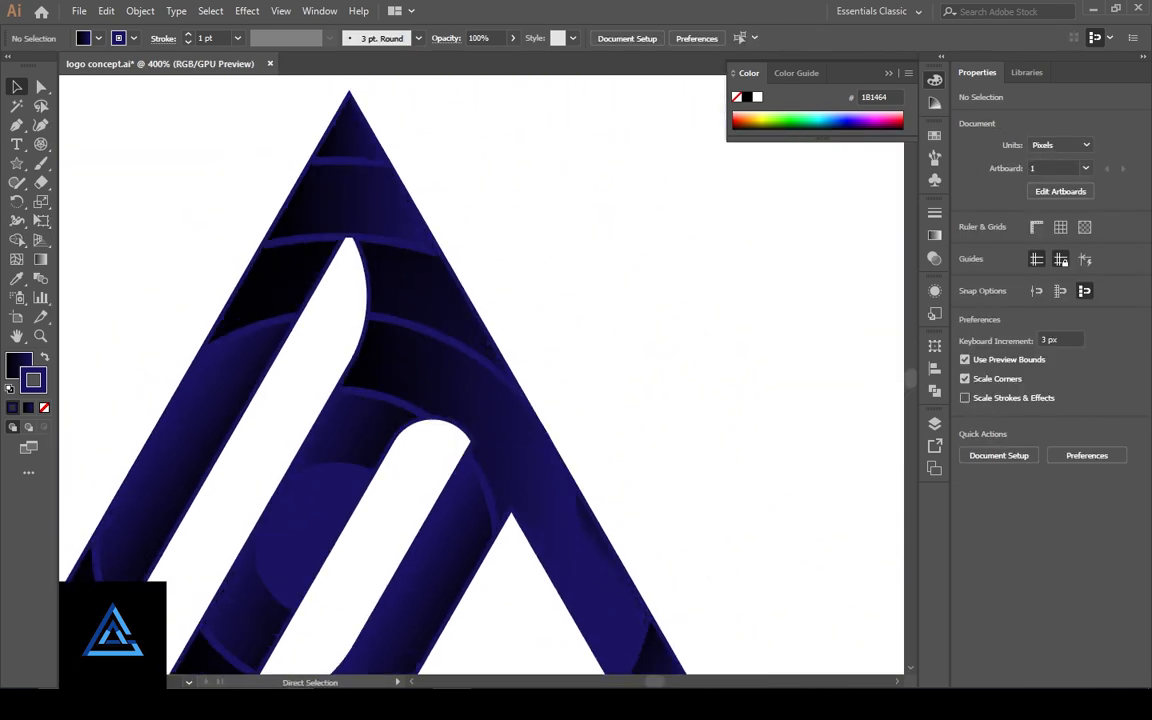
- Set the stroke colour to bright blue (0600FF)
{"action": "double_click", "coordinate": [33, 380]}
{"action": "left_click", "coordinate": [799, 528]}
{"action": "left_click", "coordinate": [1061, 342]}
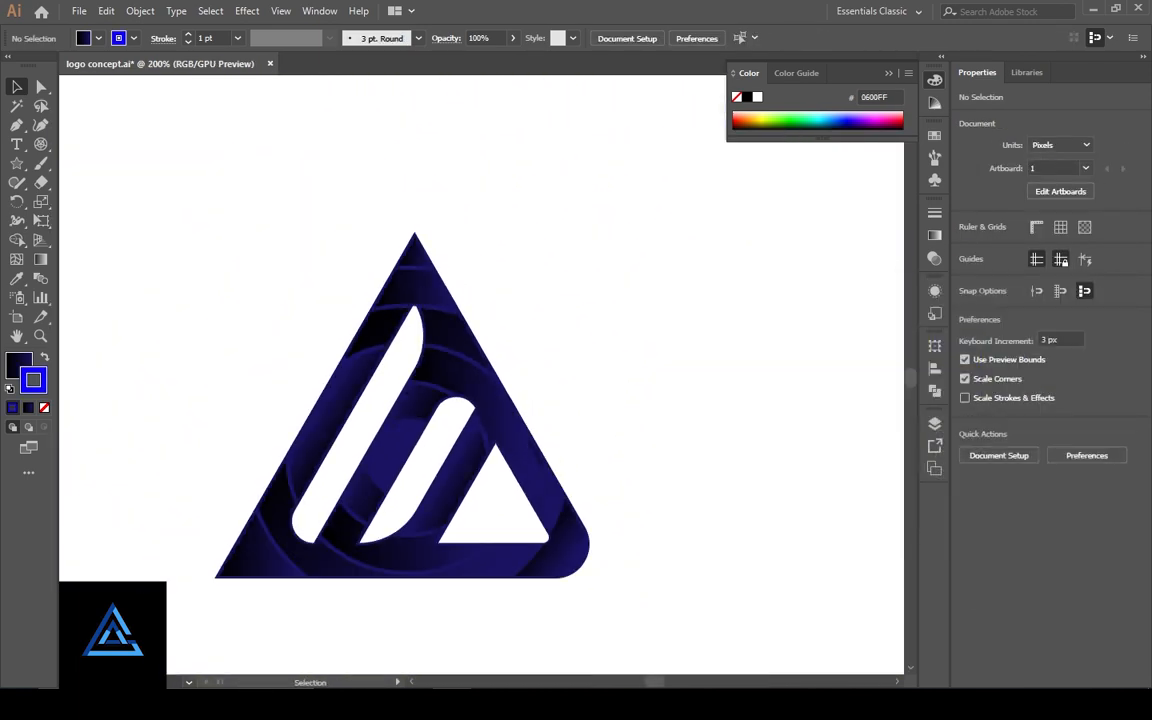
- Recolour the strokes of all the triangle's pieces to blue (302CC4) at 0.5 pt weight
{"action": "key", "text": "ctrl+a"}
{"action": "double_click", "coordinate": [35, 382]}
{"action": "left_click", "coordinate": [839, 383]}
{"action": "left_click", "coordinate": [1061, 342]}
{"action": "key", "text": "ctrl+shift+a"}
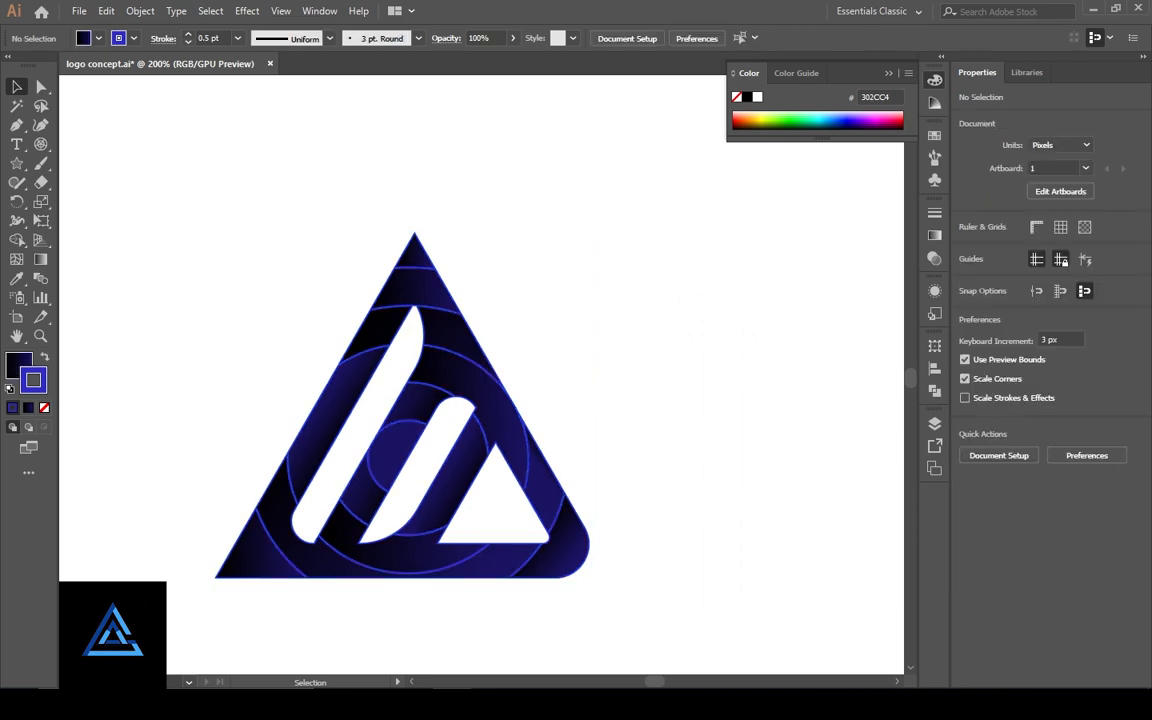
- Examine the blue outlines around the triangle's pieces up close and at full size
{"action": "key", "text": "ctrl+plus"}
{"action": "key", "text": "ctrl+plus"}
{"action": "key", "text": "ctrl+plus"}
{"action": "key", "text": "ctrl+plus"}
{"action": "key", "text": "ctrl+minus"}
{"action": "key", "text": "ctrl+minus"}
{"action": "key", "text": "ctrl+minus"}
{"action": "key", "text": "ctrl+minus"}
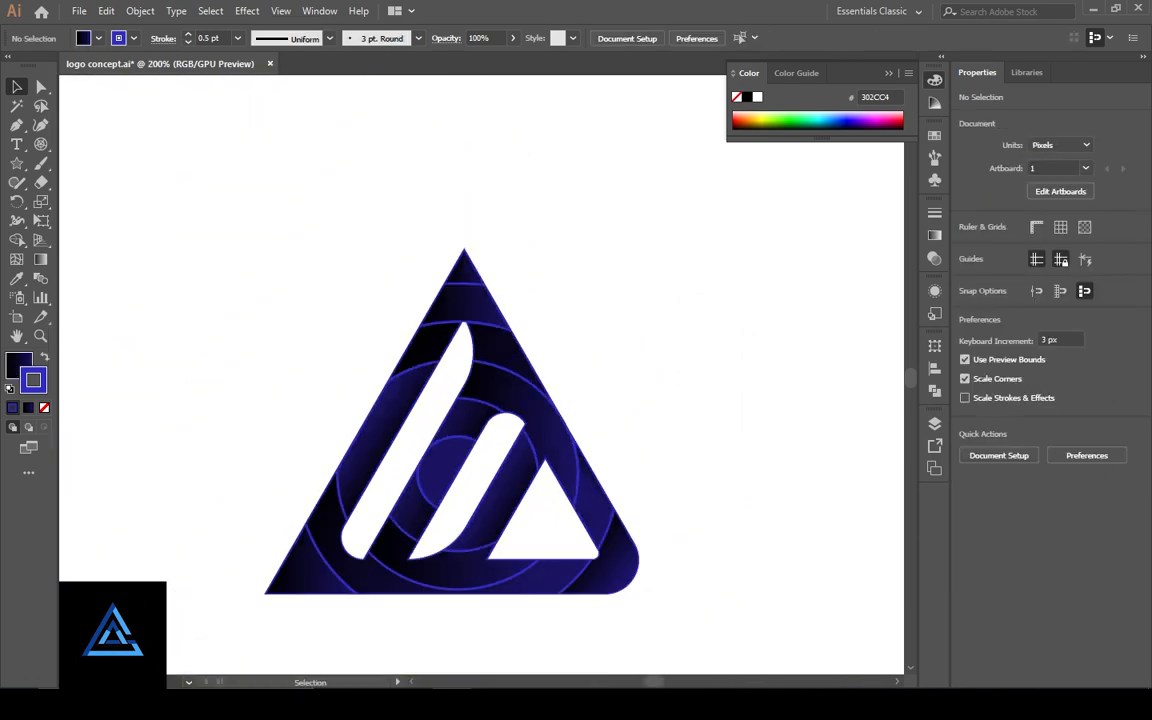
- Thin the strokes of all the triangle's pieces to 0.25 pt and colour them white (FFFFFF)
{"action": "key", "text": "ctrl+a"}
{"action": "double_click", "coordinate": [35, 382]}
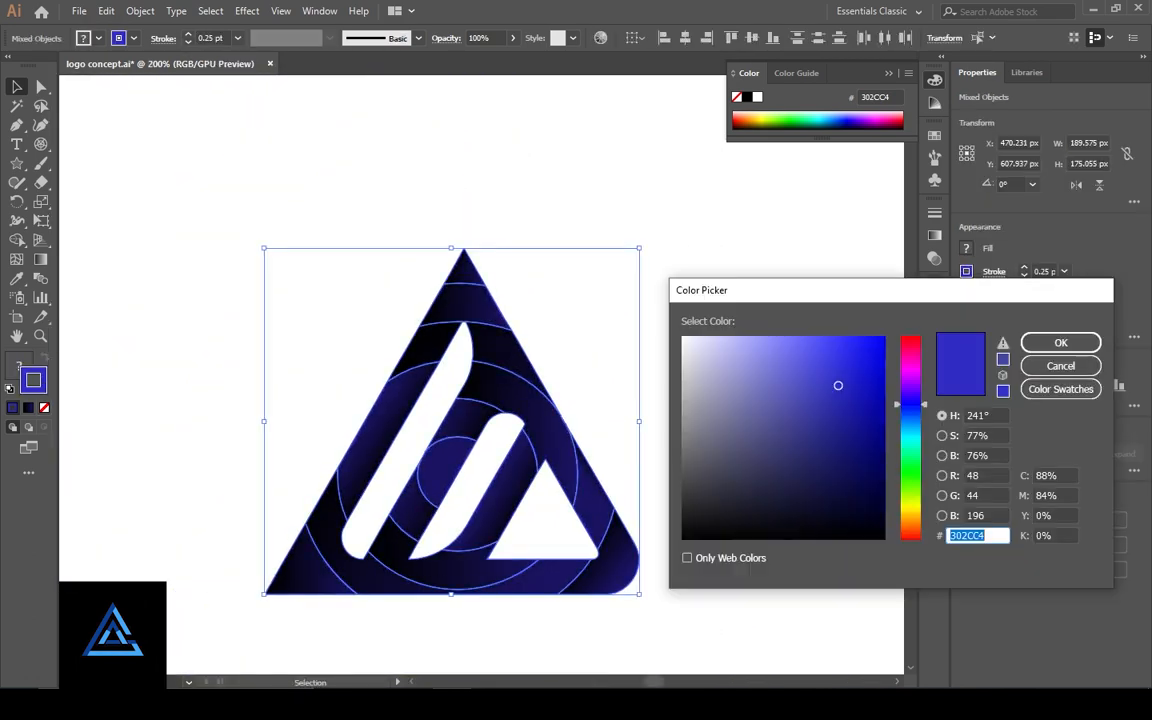
{"action": "left_click", "coordinate": [883, 535]}
{"action": "left_click", "coordinate": [1061, 342]}
{"action": "double_click", "coordinate": [35, 382]}
{"action": "left_click", "coordinate": [684, 337]}
{"action": "key", "text": "Return"}
{"action": "key", "text": "ctrl+shift+a"}
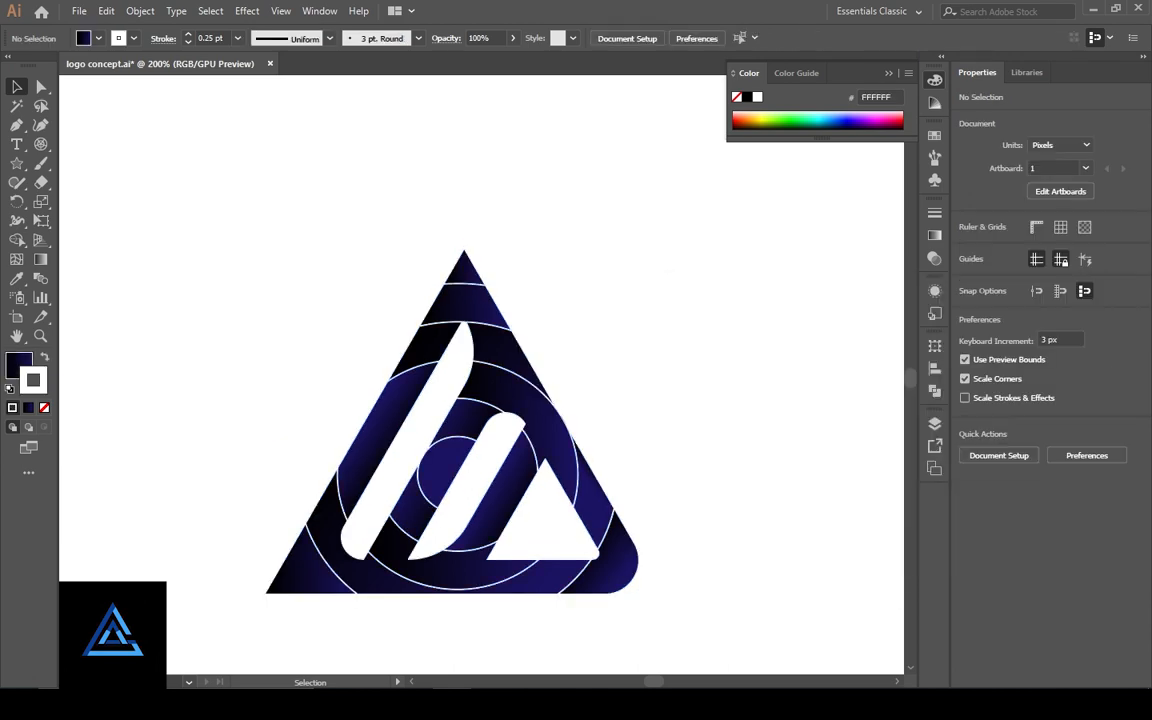
- Examine the thin white dividing lines of the triangle from far away and close up
{"action": "key", "text": "ctrl+minus"}
{"action": "key", "text": "ctrl+minus"}
{"action": "key", "text": "ctrl+minus"}
{"action": "key", "text": "ctrl+plus"}
{"action": "key", "text": "ctrl+plus"}
{"action": "key", "text": "ctrl+plus"}
{"action": "key", "text": "ctrl+plus"}
{"action": "key", "text": "ctrl+plus"}
{"action": "key", "text": "ctrl+plus"}
{"action": "key", "text": "ctrl+plus"}
{"action": "scroll", "coordinate": [481, 374], "scroll_direction": "up", "scroll_amount": 1}
{"action": "key", "text": "ctrl+minus"}
{"action": "key", "text": "ctrl+minus"}
{"action": "key", "text": "ctrl+minus"}
{"action": "key", "text": "ctrl+minus"}
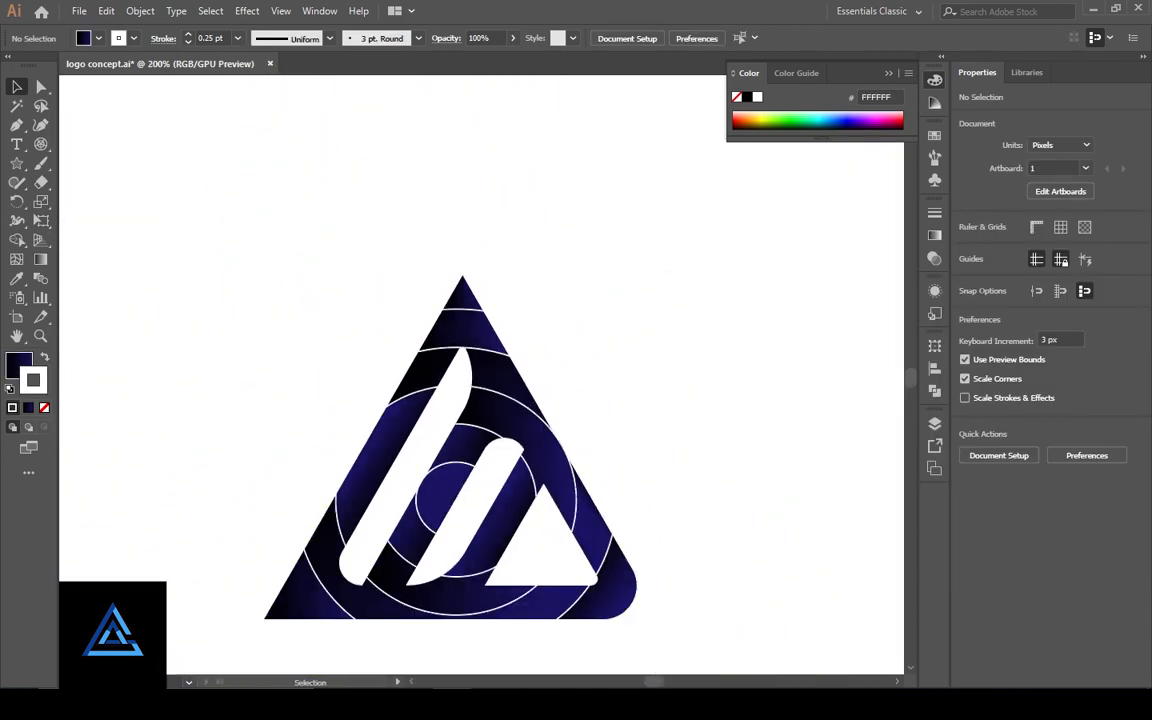
- Remove the strokes from all the triangle's pieces and try Outline Stroke on them
{"action": "left_click_drag", "start_coordinate": [278, 172], "coordinate": [395, 405]}
{"action": "left_click", "coordinate": [44, 407]}
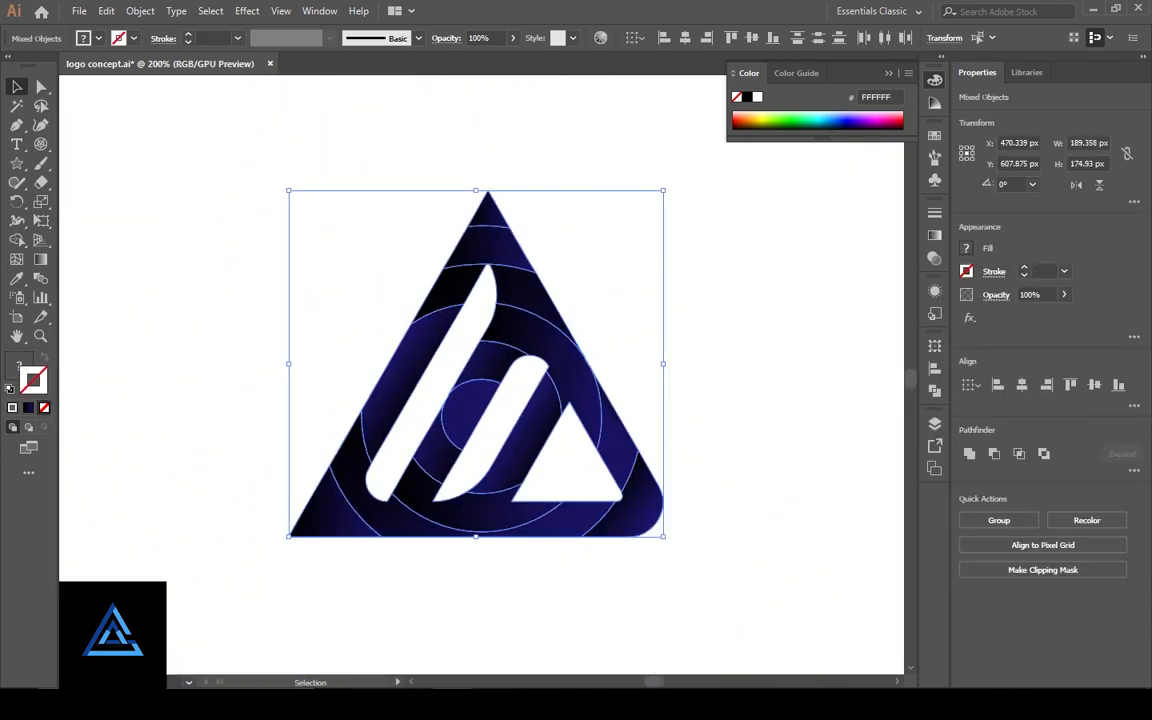
{"action": "left_click", "coordinate": [140, 11]}
{"action": "mouse_move", "coordinate": [170, 373]}
{"action": "left_click", "coordinate": [398, 414]}
{"action": "key", "text": "ctrl+z"}
{"action": "key", "text": "ctrl+shift+z"}
{"action": "left_click", "coordinate": [140, 11]}
{"action": "mouse_move", "coordinate": [170, 373]}
{"action": "left_click", "coordinate": [398, 414]}
{"action": "key", "text": "ctrl+shift+a"}
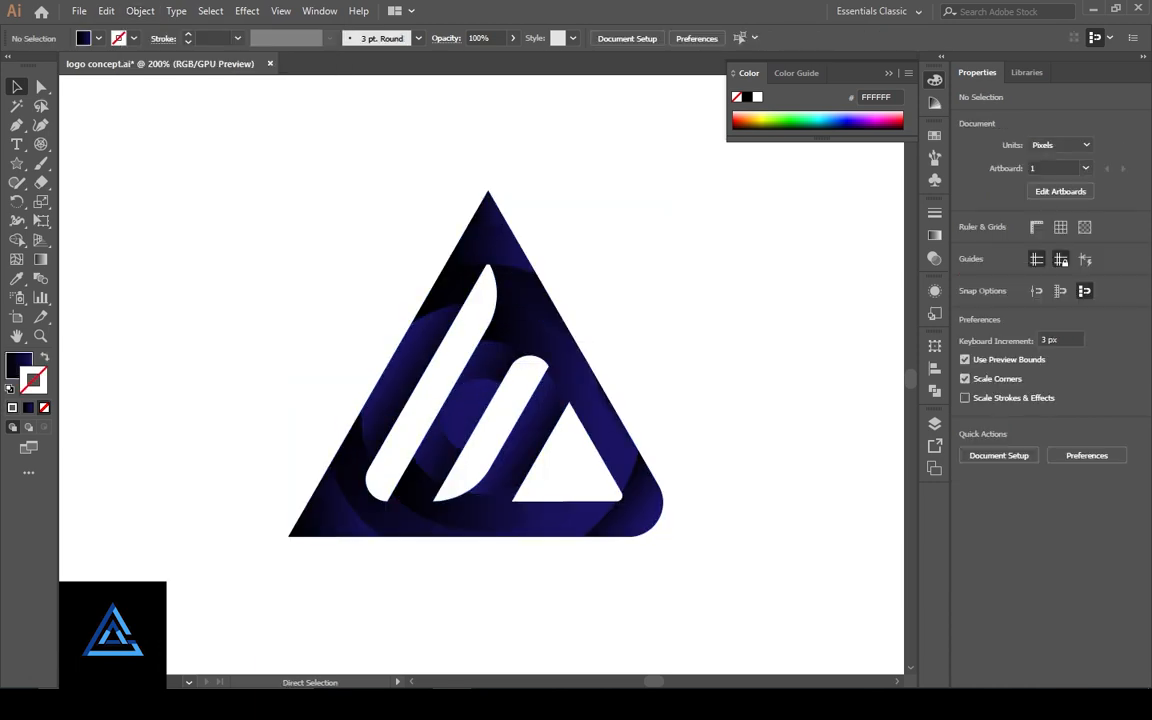
- Convert the white strokes of all the triangle's pieces into filled shapes with Outline Stroke
{"action": "key", "text": "ctrl+a"}
{"action": "key", "text": "ctrl+plus"}
{"action": "key", "text": "ctrl+plus"}
{"action": "key", "text": "ctrl+plus"}
{"action": "left_click", "coordinate": [140, 11]}
{"action": "left_click", "coordinate": [398, 414]}
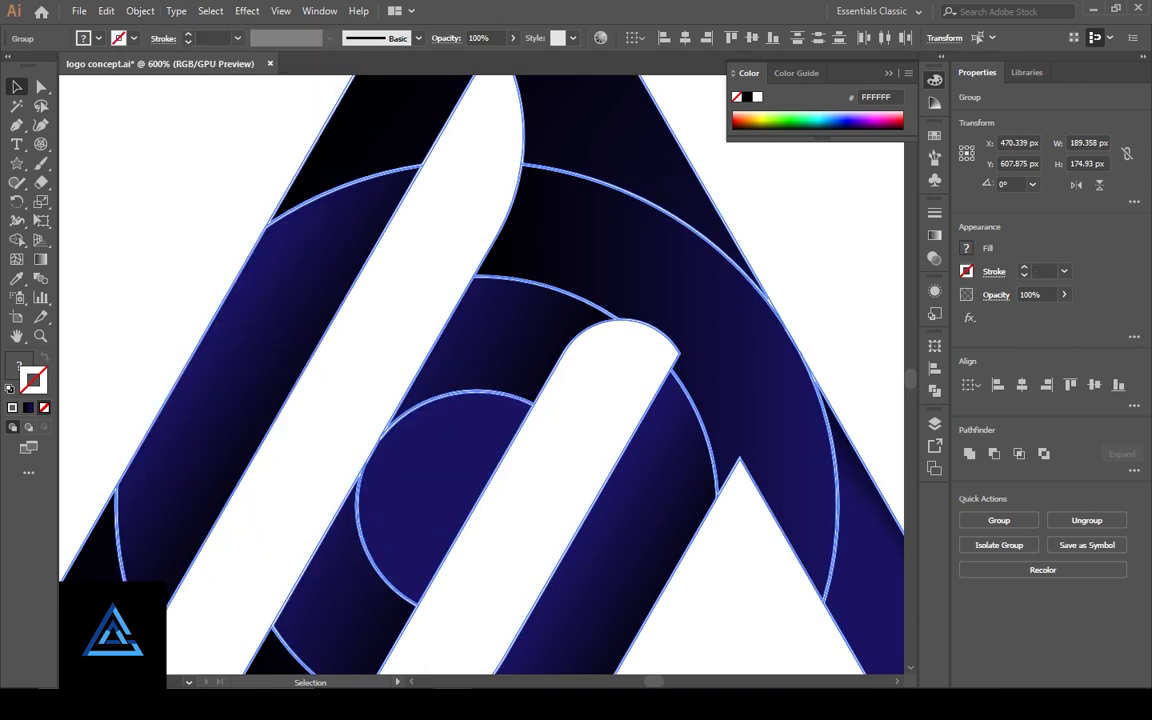
- Inspect the outlined white line along the large ring piece and its anchor points up close
{"action": "key", "text": "ctrl+shift+a"}
{"action": "left_click", "coordinate": [650, 260]}
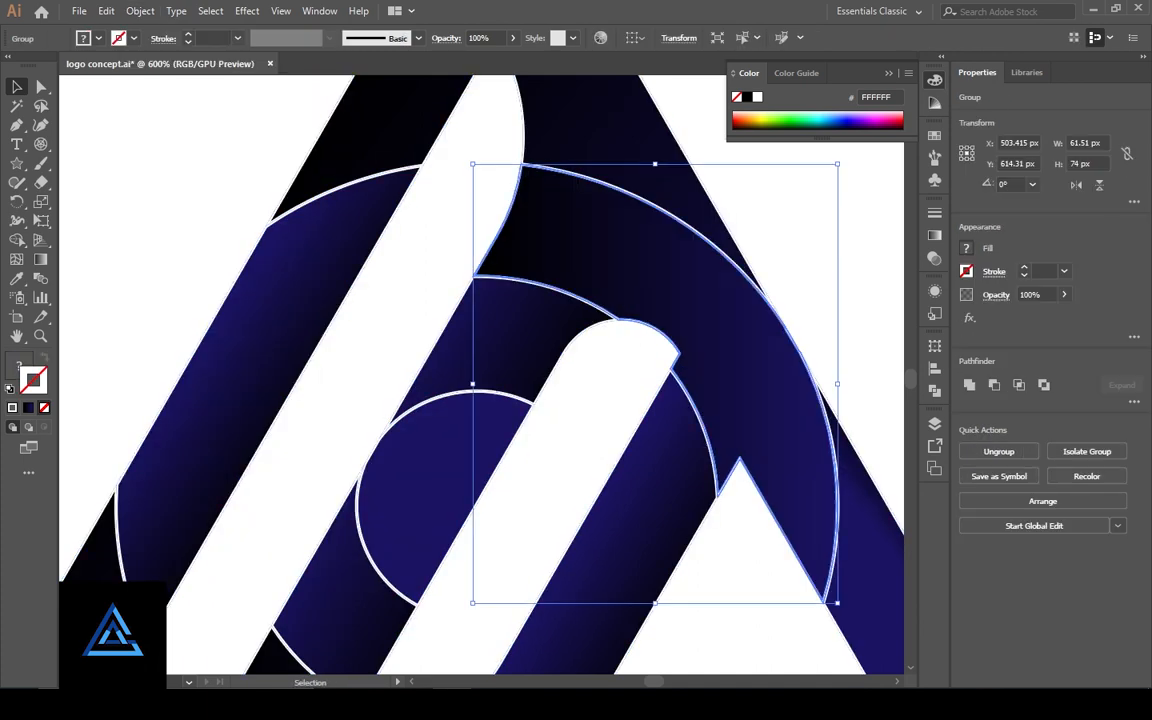
{"action": "key", "text": "ctrl+plus"}
{"action": "key", "text": "ctrl+plus"}
{"action": "key", "text": "ctrl+plus"}
{"action": "key", "text": "ctrl+plus"}
{"action": "key", "text": "ctrl+shift+a"}
{"action": "key", "text": "a"}
{"action": "left_click", "coordinate": [580, 285]}
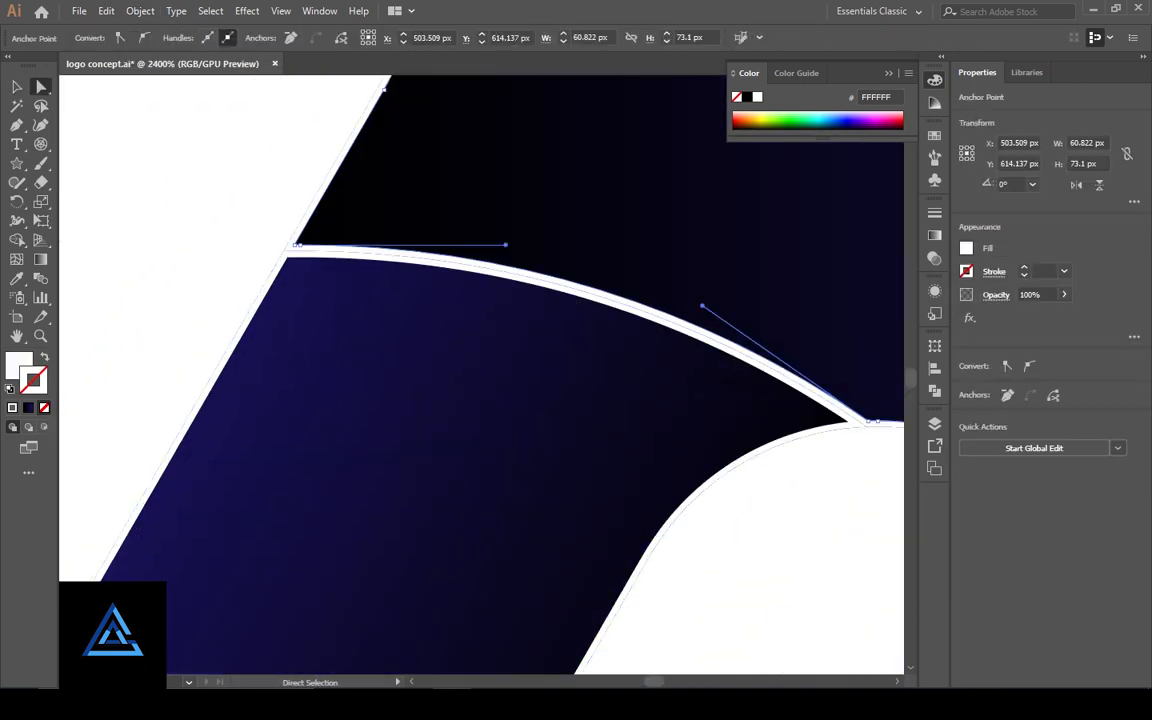
{"action": "key", "text": "ctrl+shift+a"}
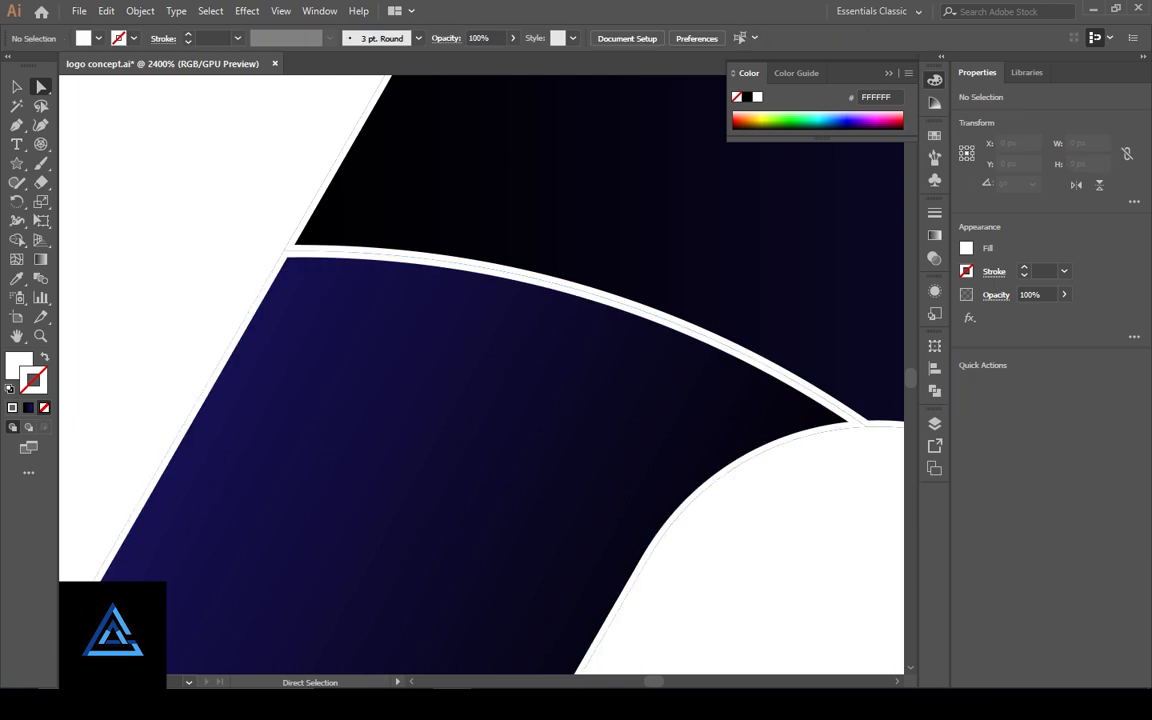
- Try reordering the triangle's outlined groups in the layer stack and reselecting all its pieces
{"action": "key", "text": "ctrl+0"}
{"action": "left_click", "coordinate": [934, 423]}
{"action": "left_click", "coordinate": [883, 449]}
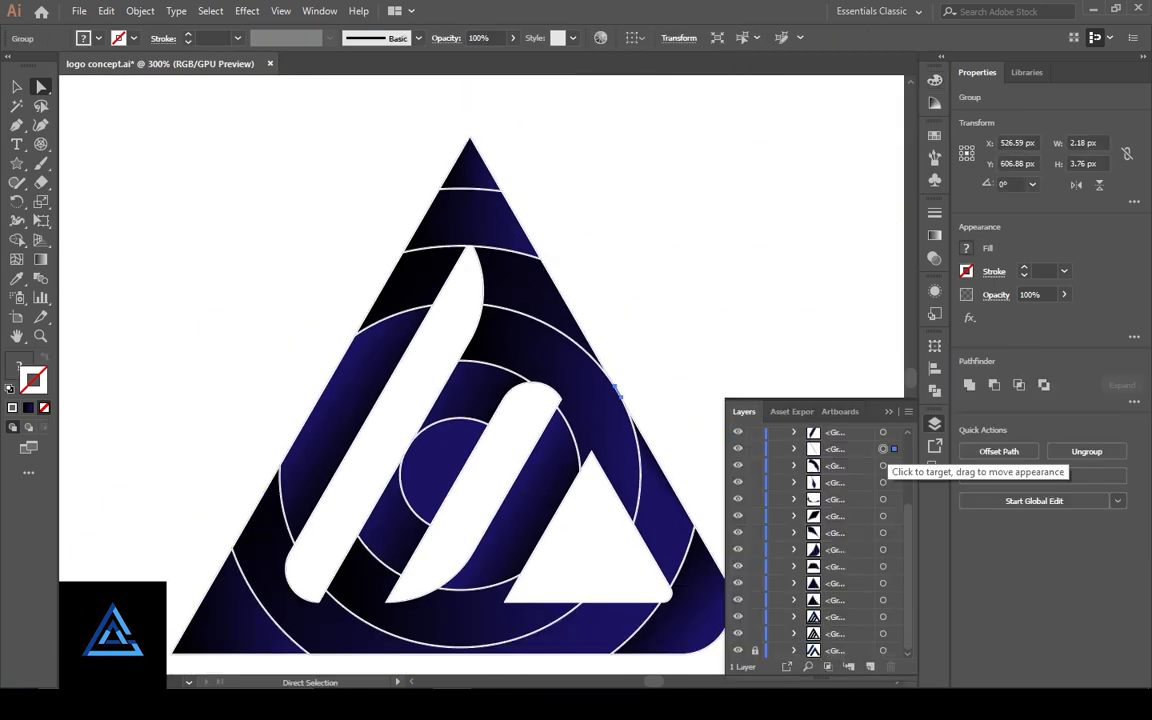
{"action": "left_click", "coordinate": [870, 666]}
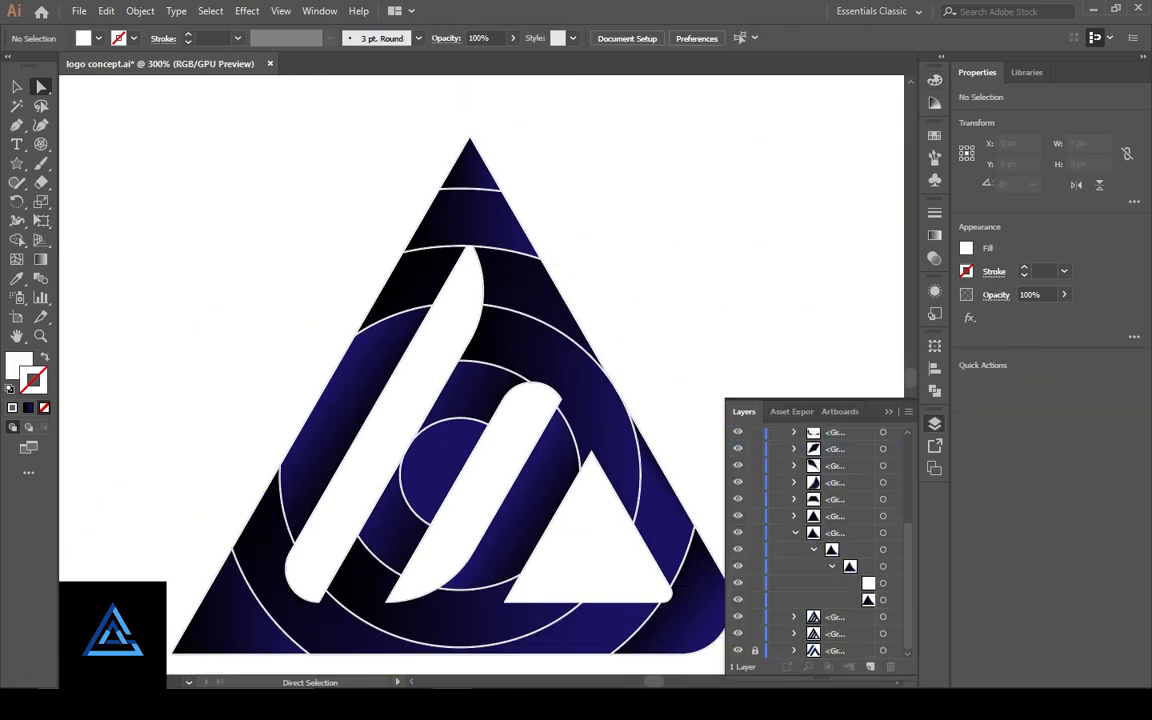
{"action": "left_click", "coordinate": [934, 423]}
{"action": "key", "text": "v"}
{"action": "key", "text": "ctrl+minus"}
{"action": "key", "text": "ctrl+minus"}
{"action": "key", "text": "ctrl+a"}
{"action": "right_click", "coordinate": [588, 249]}
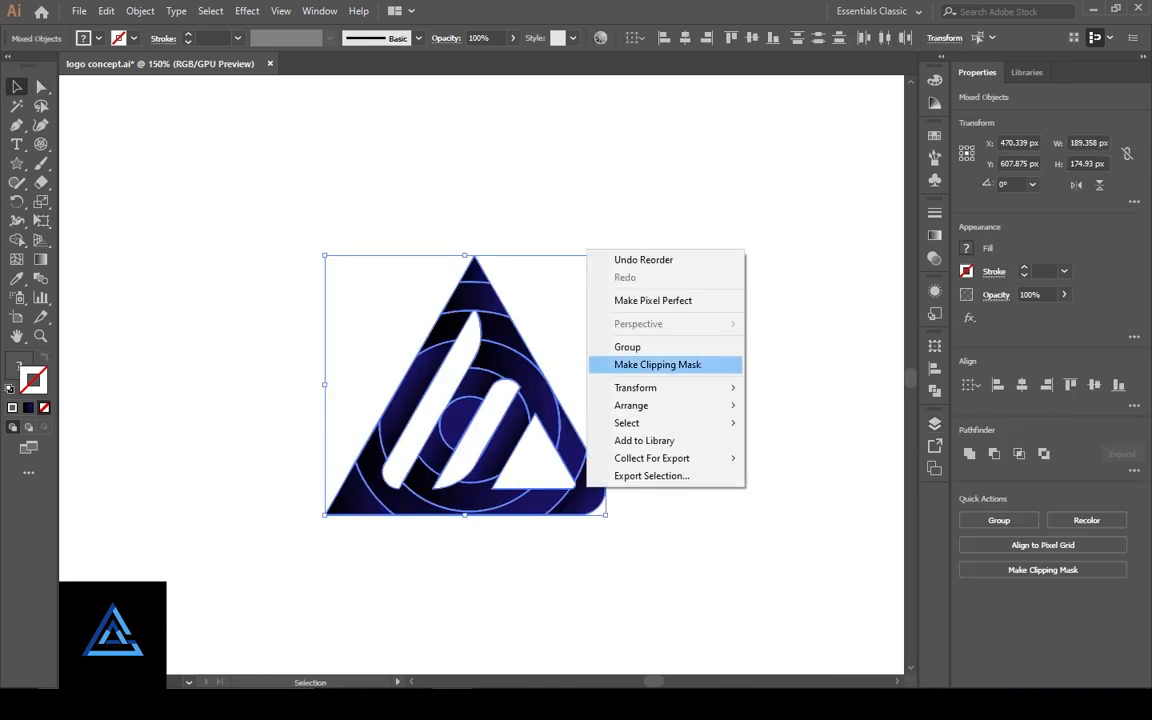
{"action": "left_click", "coordinate": [767, 365]}
- Inspect the white lines between the triangle's pieces up close and with the other logos in view
{"action": "key", "text": "ctrl+plus"}
{"action": "key", "text": "ctrl+plus"}
{"action": "key", "text": "ctrl+plus"}
{"action": "key", "text": "ctrl+plus"}
{"action": "key", "text": "ctrl+plus"}
{"action": "left_click", "coordinate": [437, 424]}
{"action": "key", "text": "ctrl+shift+a"}
{"action": "key", "text": "ctrl+minus"}
{"action": "key", "text": "ctrl+minus"}
{"action": "key", "text": "ctrl+minus"}
{"action": "key", "text": "ctrl+minus"}
{"action": "key", "text": "ctrl+minus"}
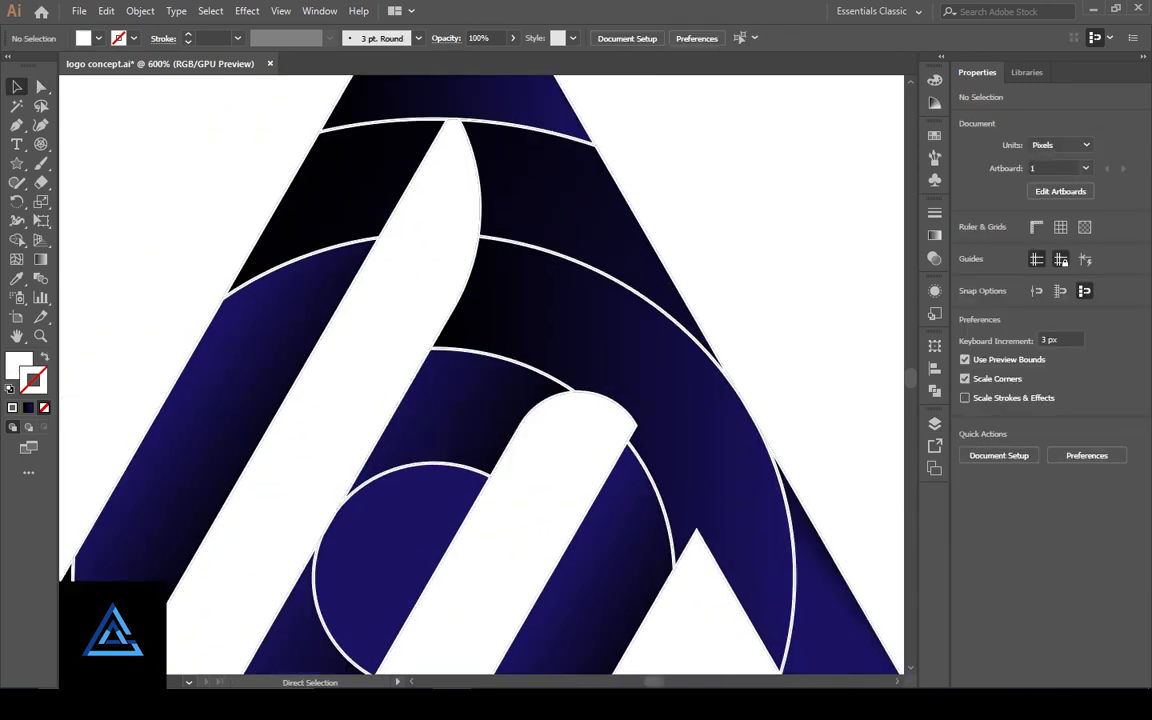
{"action": "key", "text": "ctrl+minus"}
{"action": "key", "text": "ctrl+minus"}
{"action": "left_click_drag", "start_coordinate": [480, 380], "coordinate": [484, 476]}
{"action": "key", "text": "ctrl+a"}
{"action": "key", "text": "ctrl+shift+a"}
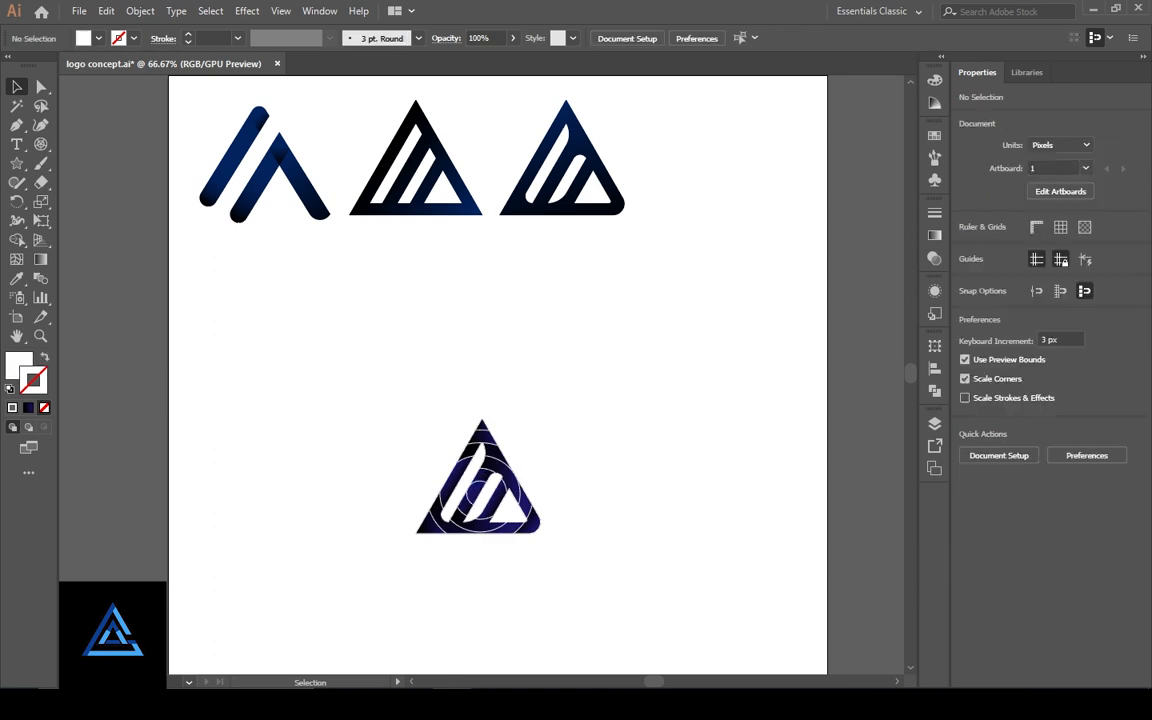
- Undo the white lines on the triangle and place a line-free gradient version beside the third logo
{"action": "key", "text": "ctrl+a"}
{"action": "key", "text": "ctrl+shift+a"}
{"action": "key", "text": "ctrl+z"}
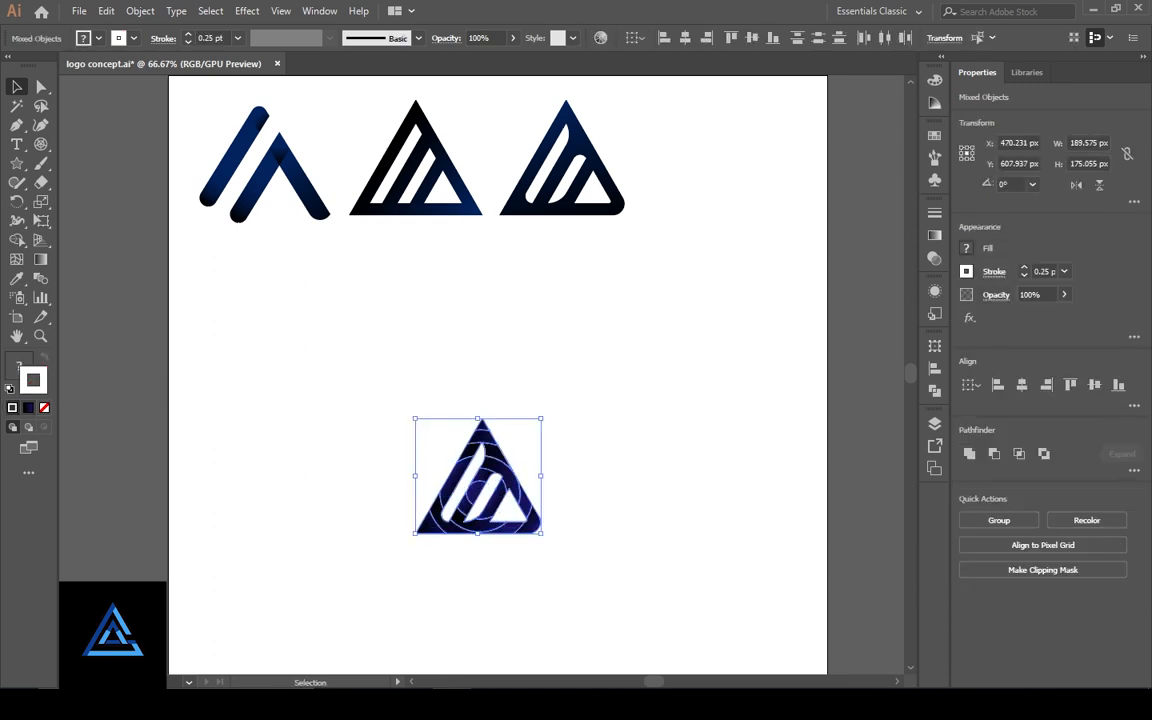
{"action": "key", "text": "ctrl+shift+a"}
{"action": "key", "text": "ctrl+a"}
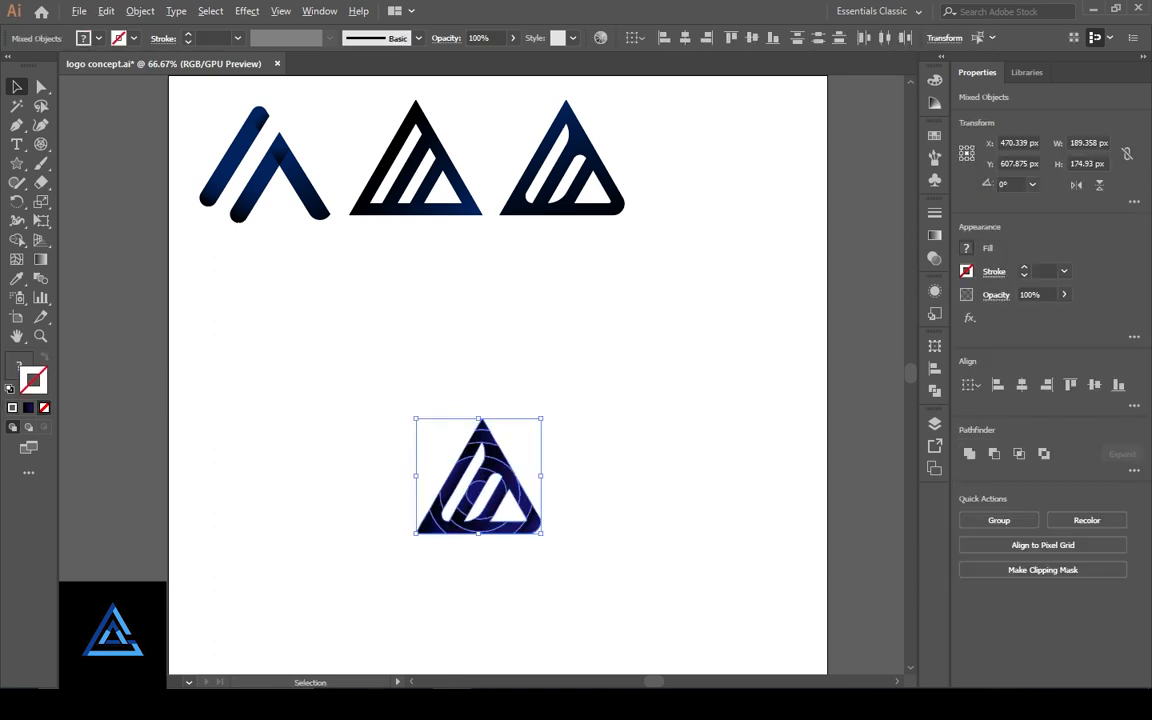
{"action": "key", "text": "ctrl+shift+a"}
{"action": "key", "text": "ctrl+a"}
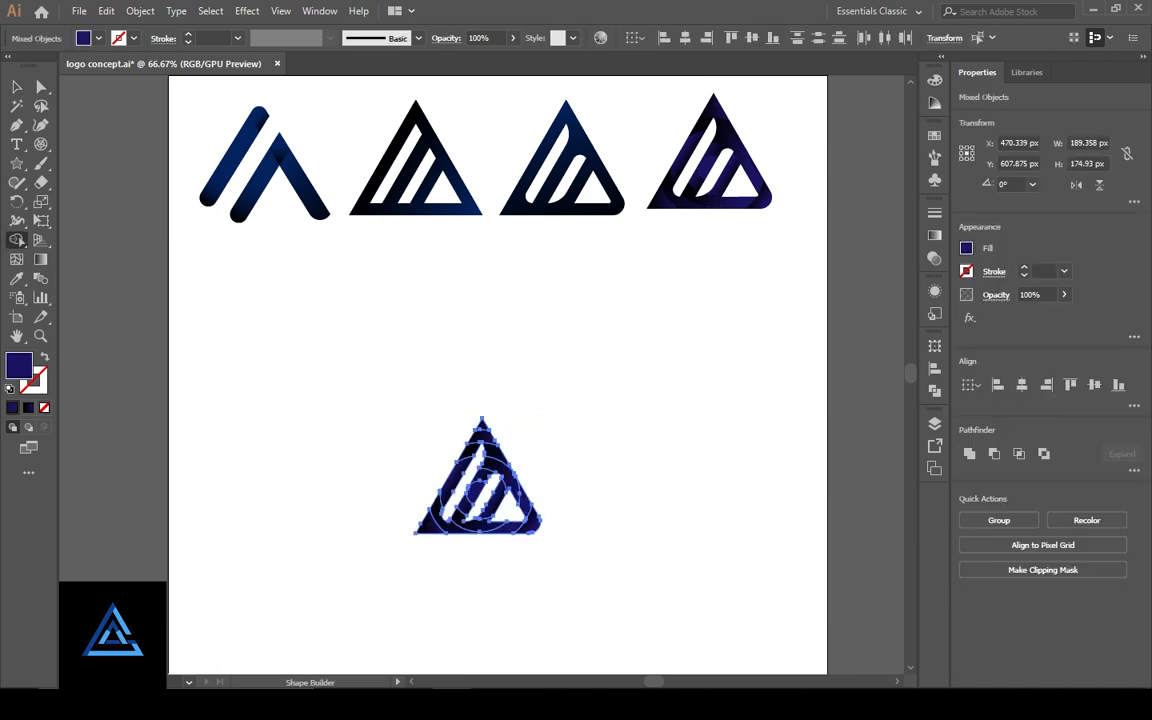
- Separate the two inner bars and the small inner triangle from the working triangle and delete its remaining pieces
{"action": "key", "text": "a"}
{"action": "left_click", "coordinate": [508, 508]}
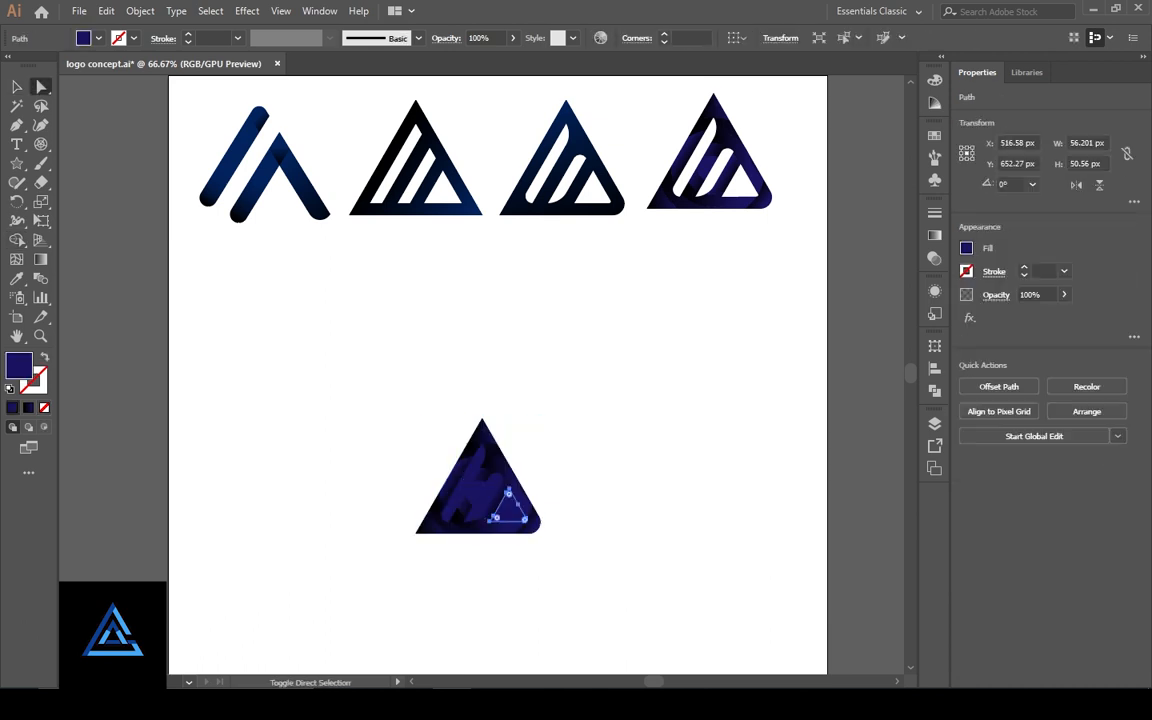
{"action": "left_click", "coordinate": [483, 495], "text": "shift"}
{"action": "left_click", "coordinate": [462, 482], "text": "shift"}
{"action": "left_click_drag", "start_coordinate": [462, 482], "coordinate": [434, 471]}
{"action": "key", "text": "v"}
{"action": "left_click_drag", "start_coordinate": [612, 382], "coordinate": [462, 602]}
{"action": "key", "text": "Delete"}
{"action": "left_click_drag", "start_coordinate": [478, 420], "coordinate": [500, 455]}
{"action": "left_click_drag", "start_coordinate": [432, 408], "coordinate": [330, 505]}
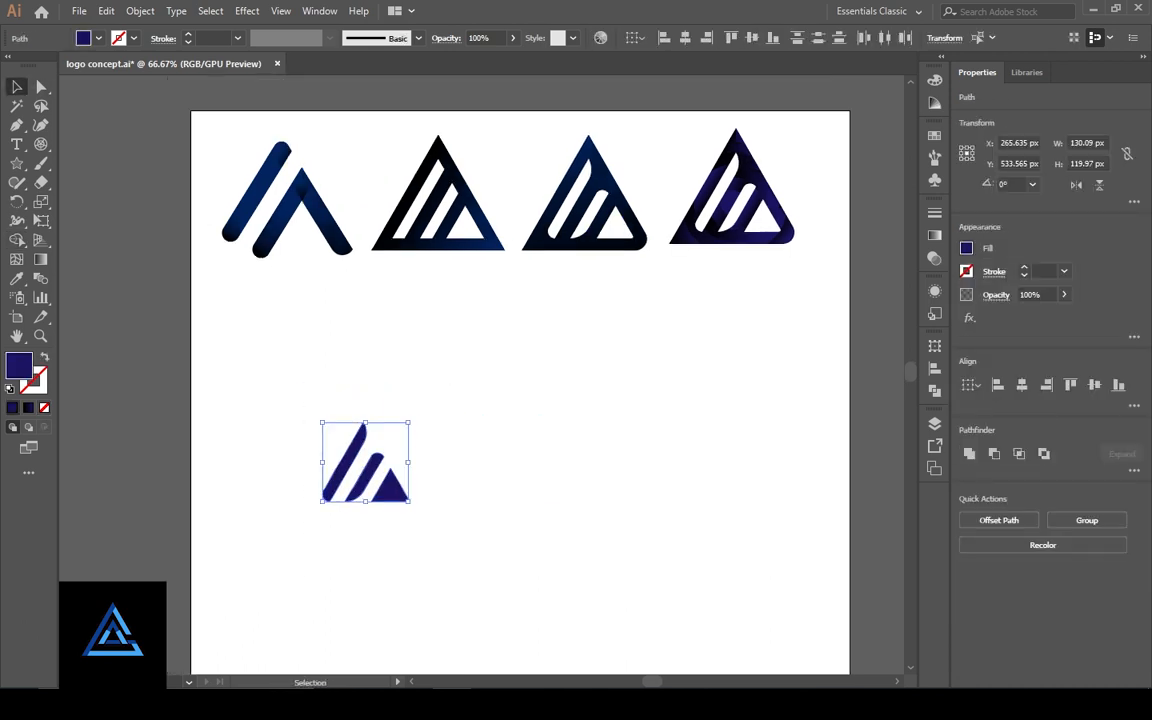
- Fill the two bars and the small triangle with the black-to-navy gradient
{"action": "left_click", "coordinate": [297, 274]}
{"action": "left_click_drag", "start_coordinate": [362, 466], "coordinate": [363, 233]}
{"action": "key", "text": "period"}
{"action": "key", "text": "v"}
{"action": "key", "text": "ctrl+shift+a"}
{"action": "scroll", "coordinate": [298, 321], "scroll_direction": "up", "scroll_amount": 3}
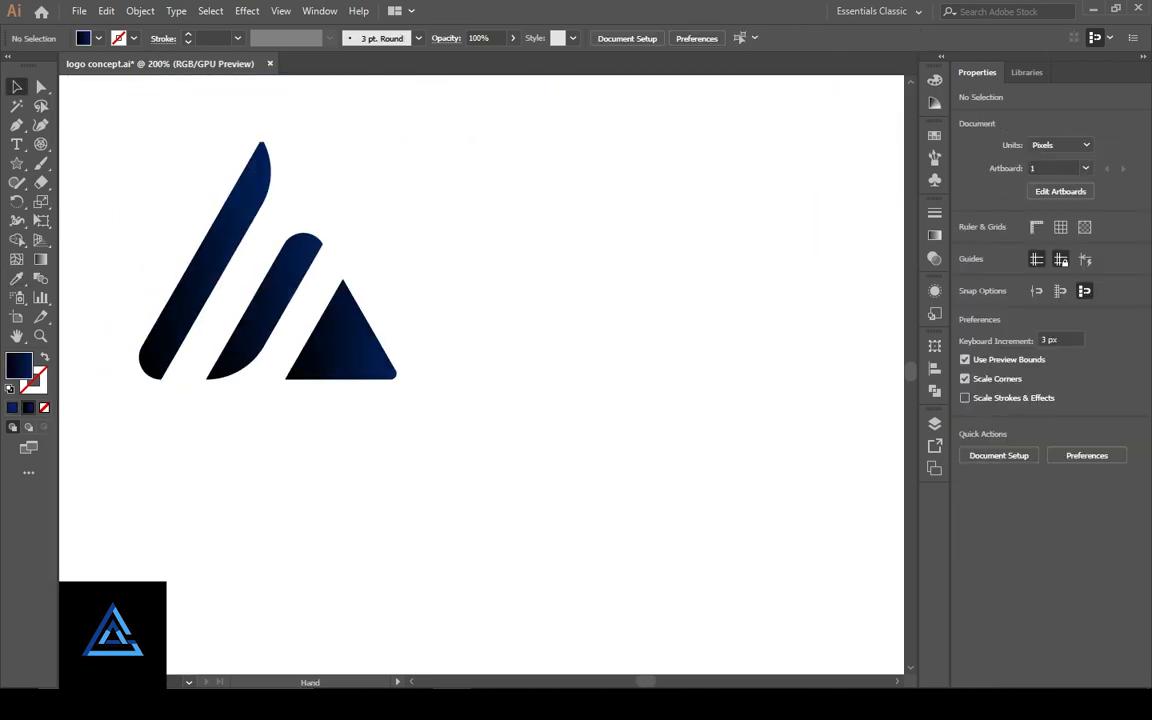
- Place the new mark of two bars and a small triangle beneath the first logo
{"action": "key", "text": "ctrl+minus"}
{"action": "key", "text": "ctrl+minus"}
{"action": "key", "text": "ctrl+minus"}
{"action": "left_click_drag", "start_coordinate": [482, 375], "coordinate": [301, 428]}
{"action": "left_click_drag", "start_coordinate": [482, 375], "coordinate": [479, 287]}
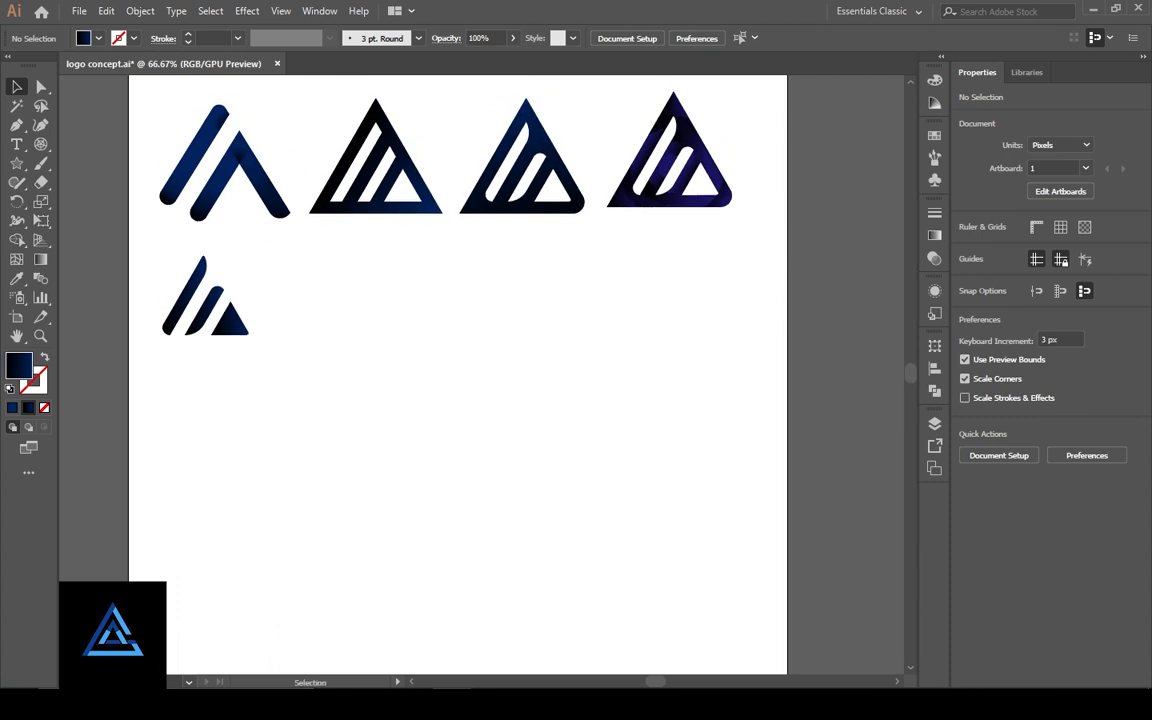
- Round the sharp top and lower-left corners of the small triangle in the new mark
{"action": "key", "text": "a"}
{"action": "key", "text": "ctrl+plus"}
{"action": "key", "text": "ctrl+plus"}
{"action": "key", "text": "ctrl+plus"}
{"action": "key", "text": "ctrl+plus"}
{"action": "key", "text": "ctrl+plus"}
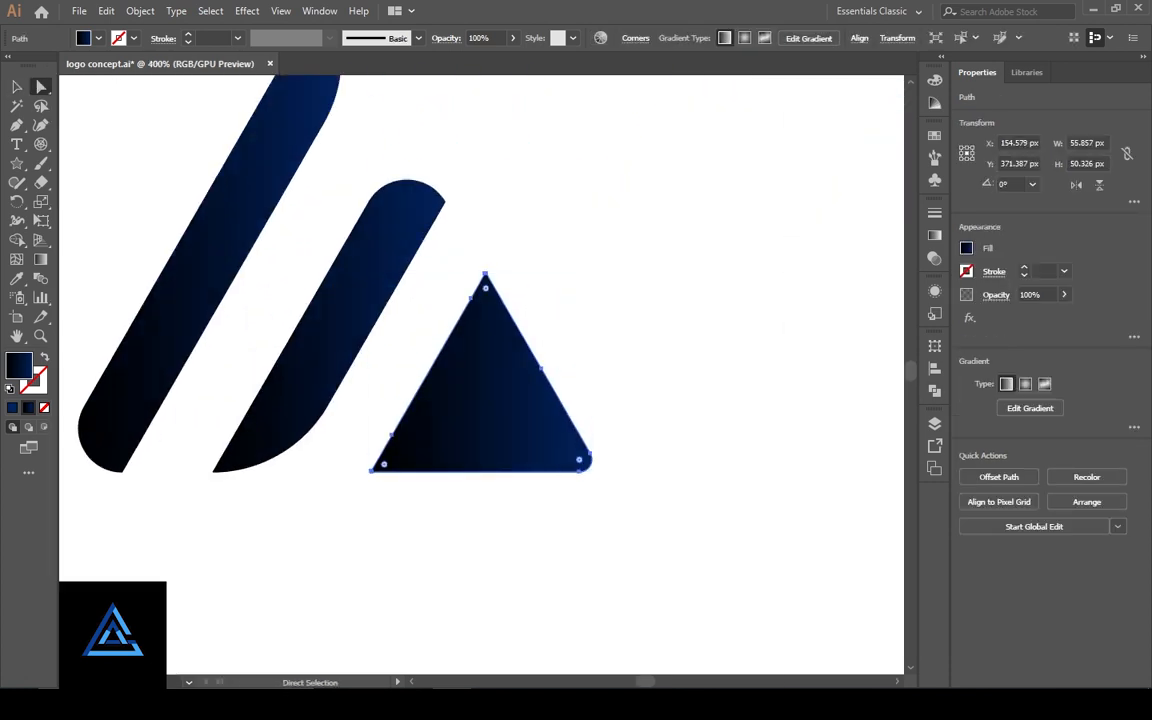
{"action": "left_click", "coordinate": [372, 471]}
{"action": "left_click", "coordinate": [540, 430]}
{"action": "left_click", "coordinate": [579, 460]}
- Tighten the corner rounding of the small triangle slightly
{"action": "key", "text": "ctrl+plus"}
{"action": "key", "text": "ctrl+plus"}
{"action": "key", "text": "ctrl+plus"}
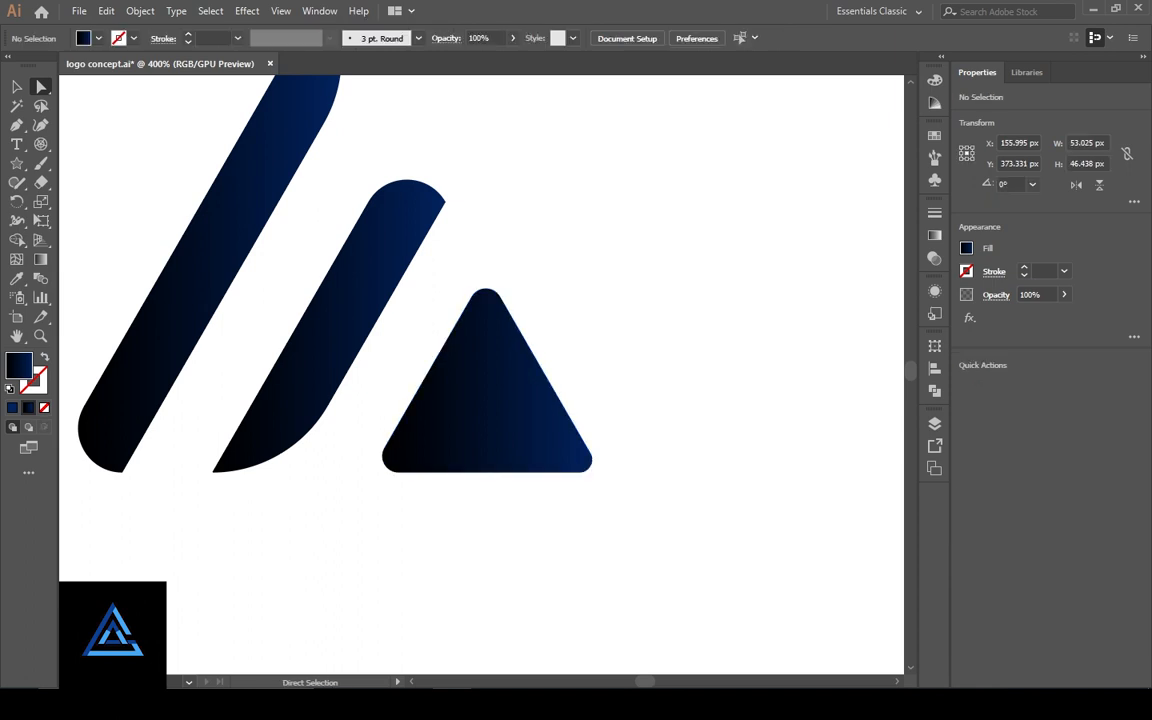
{"action": "left_click", "coordinate": [780, 520]}
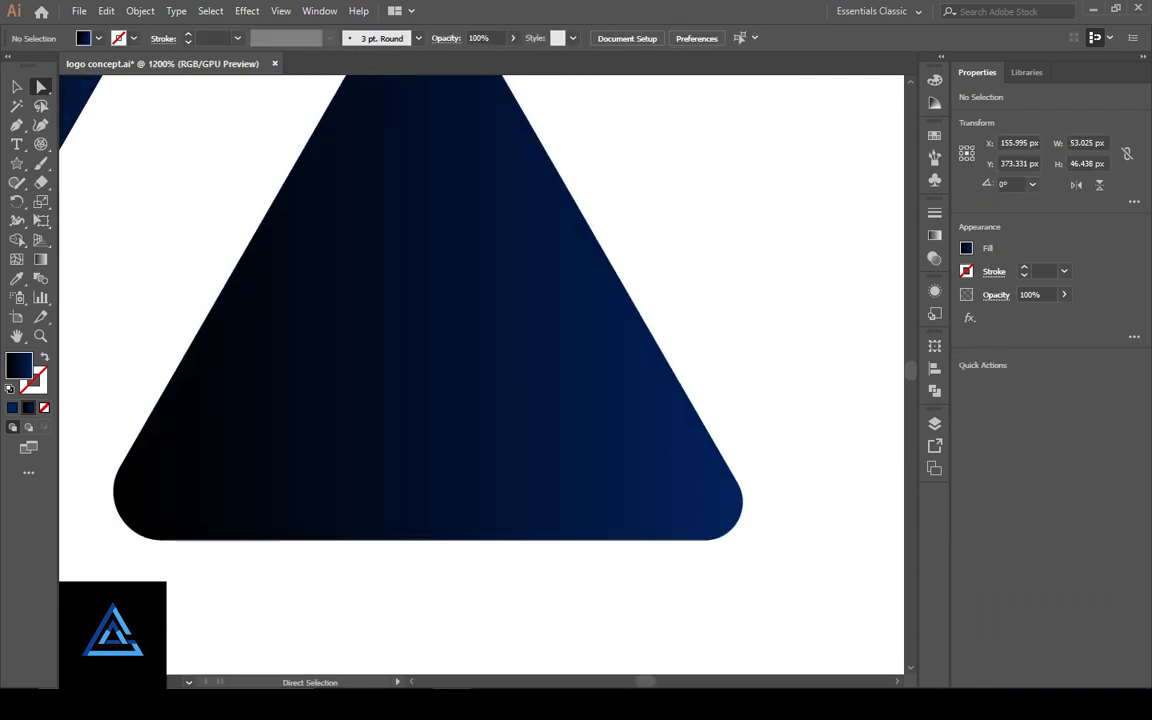
{"action": "left_click", "coordinate": [680, 480]}
{"action": "left_click", "coordinate": [770, 540]}
{"action": "left_click", "coordinate": [190, 480]}
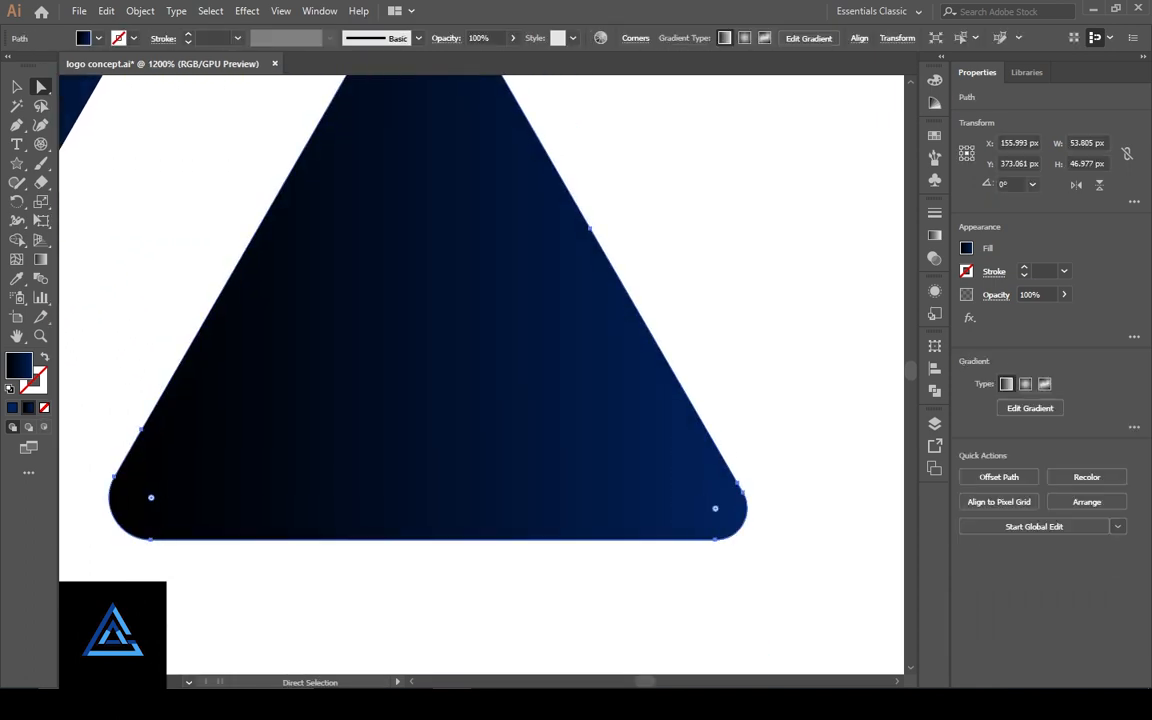
{"action": "key", "text": "ctrl+shift+a"}
{"action": "key", "text": "ctrl+minus"}
{"action": "key", "text": "ctrl+1"}
- Move the third logo of the upper row into the second row, beside the bars-and-triangle mark
{"action": "left_click_drag", "start_coordinate": [640, 360], "coordinate": [471, 393]}
{"action": "left_click", "coordinate": [780, 150]}
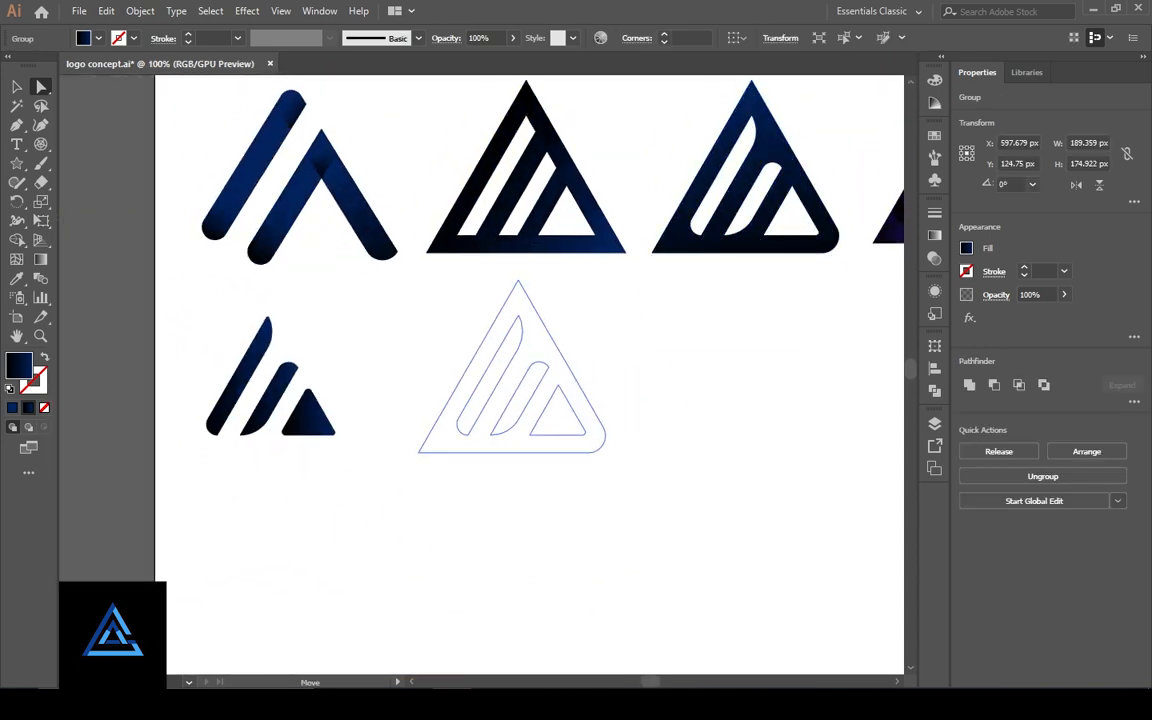
{"action": "left_click_drag", "start_coordinate": [547, 350], "coordinate": [555, 351]}
{"action": "left_click_drag", "start_coordinate": [555, 351], "coordinate": [371, 366]}
{"action": "key", "text": "ctrl+shift+a"}
{"action": "key", "text": "ctrl+minus"}
{"action": "key", "text": "ctrl+minus"}
{"action": "left_click_drag", "start_coordinate": [664, 424], "coordinate": [678, 318]}
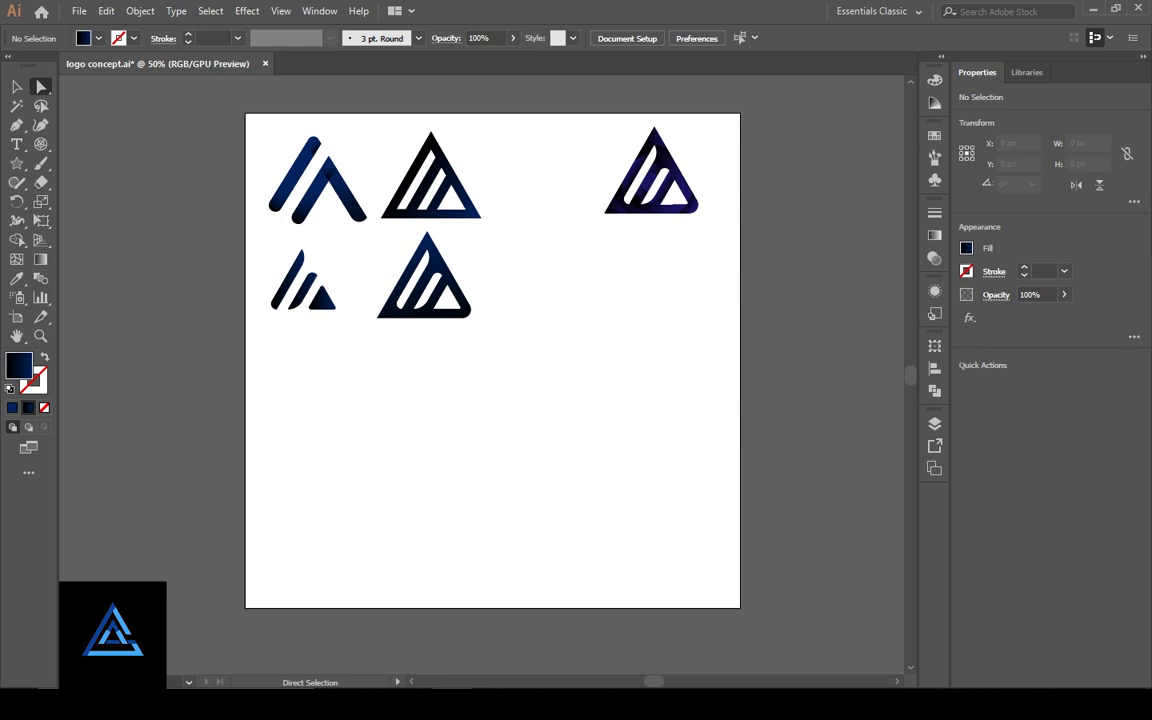
- Try a 495 × 472 px polar grid with 10 concentric and 5 radial dividers
{"action": "double_click", "coordinate": [40, 144]}
{"action": "double_click", "coordinate": [516, 288]}
{"action": "type", "text": "10"}
{"action": "key", "text": "Return"}
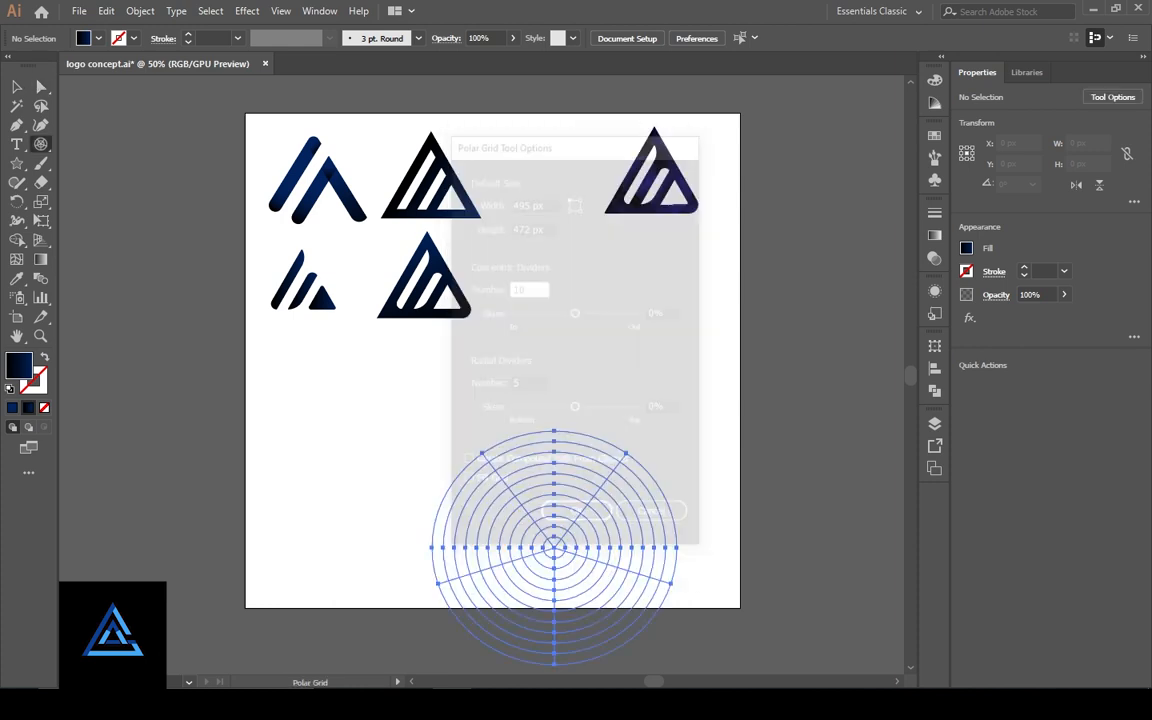
{"action": "left_click_drag", "start_coordinate": [553, 548], "coordinate": [491, 486]}
{"action": "key", "text": "ctrl+shift+a"}
- Create a 495 × 472 px polar grid with six concentric circles and ten radial dividers
{"action": "key", "text": "Return"}
{"action": "type", "text": "4"}
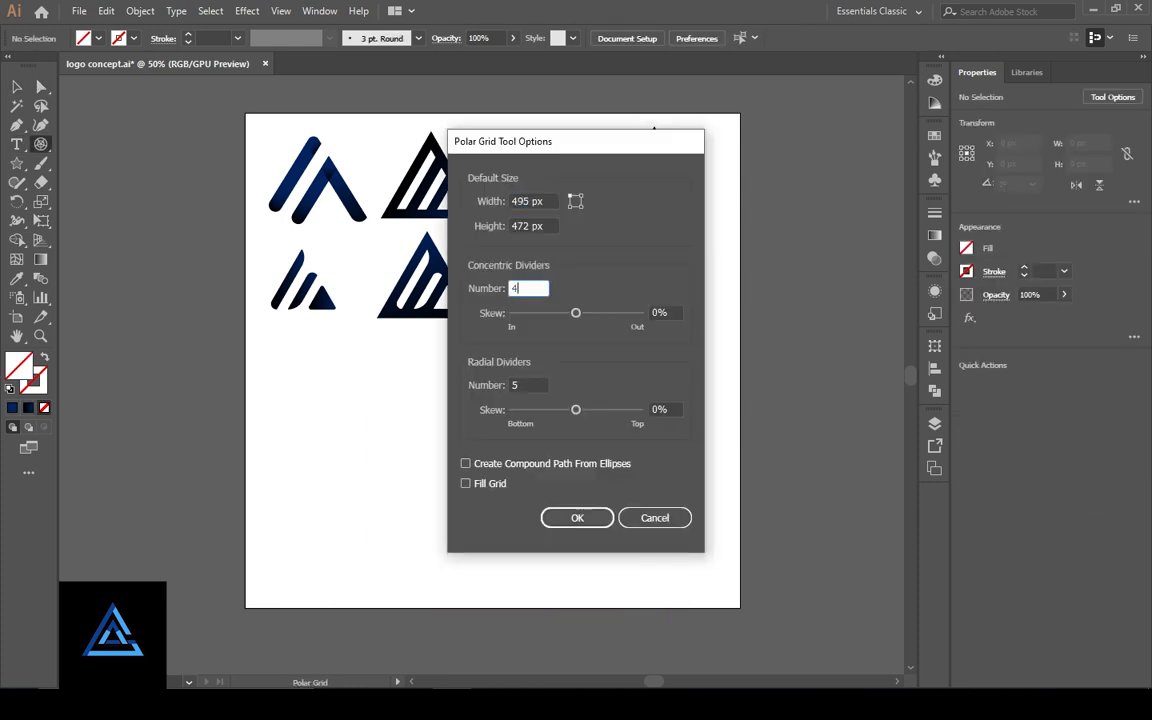
{"action": "key", "text": "Return"}
{"action": "key", "text": "v"}
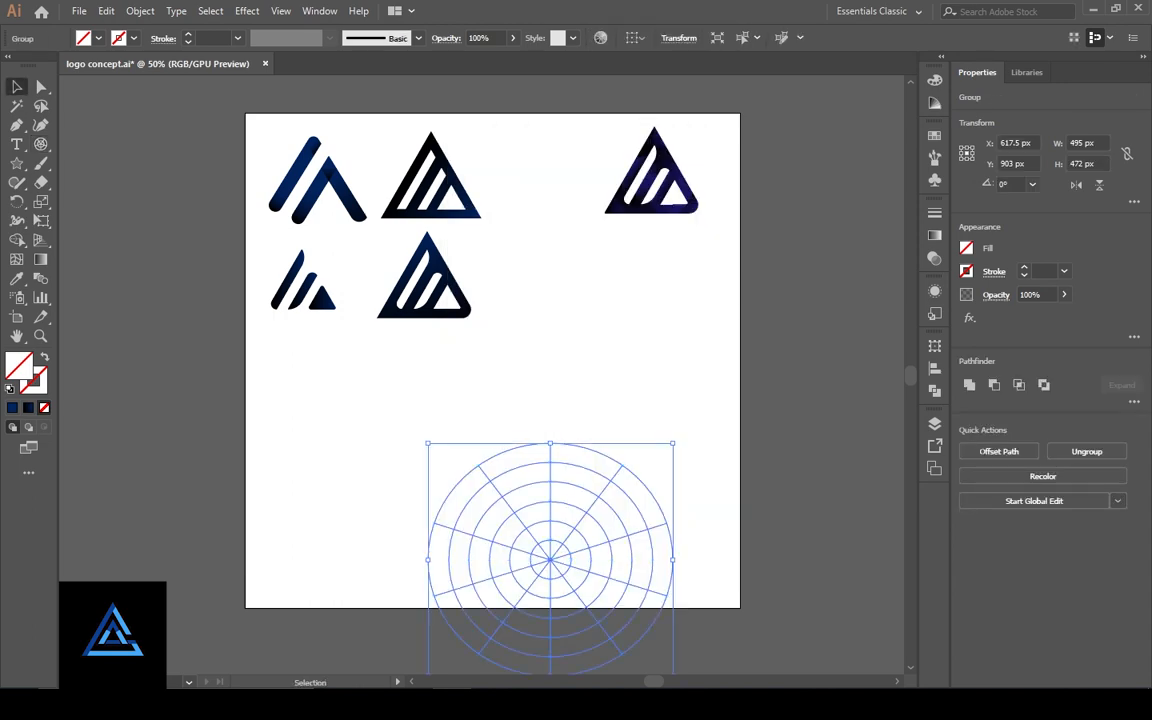
- Scale the polar grid down to about 212 × 202 px and apply the default white fill and 1 pt black stroke
{"action": "left_click_drag", "start_coordinate": [550, 560], "coordinate": [476, 474]}
{"action": "key", "text": "comma"}
{"action": "key", "text": "d"}
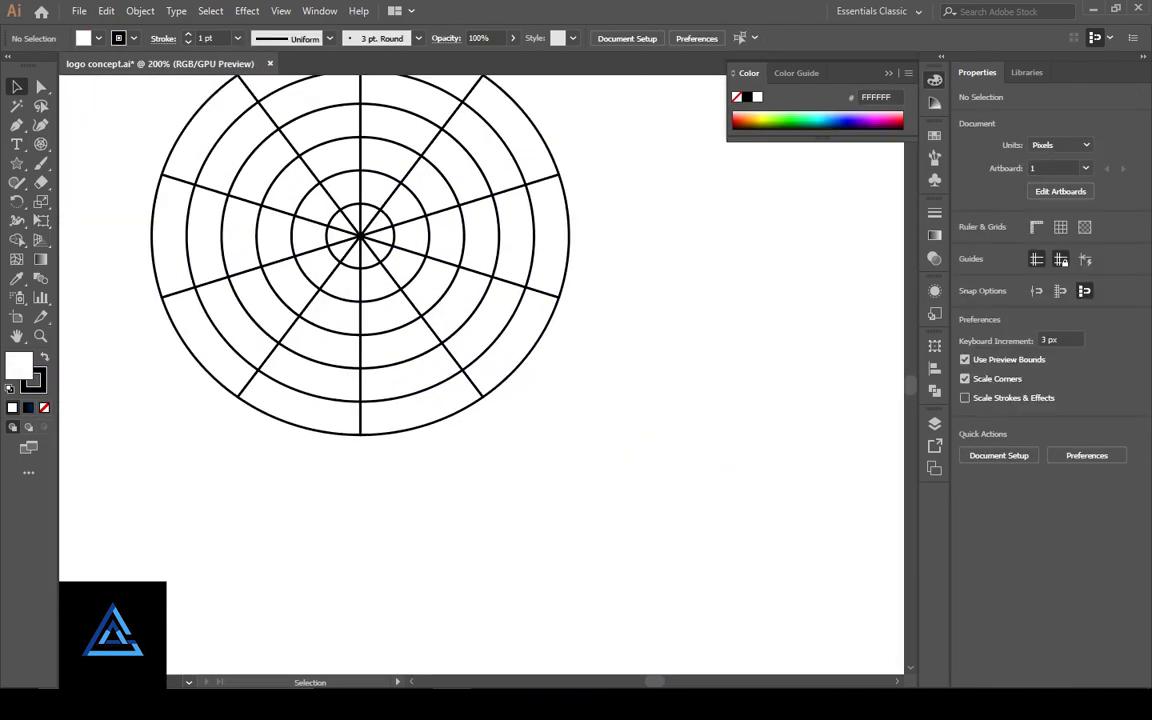
- Duplicate the polar grid sideways so its edge meets the original's centre, and remove the fill from both grids
{"action": "left_click", "coordinate": [411, 355]}
{"action": "left_click_drag", "start_coordinate": [360, 236], "coordinate": [621, 358]}
{"action": "key", "text": "ctrl+shift+a"}
{"action": "key", "text": "ctrl+a"}
{"action": "key", "text": "slash"}
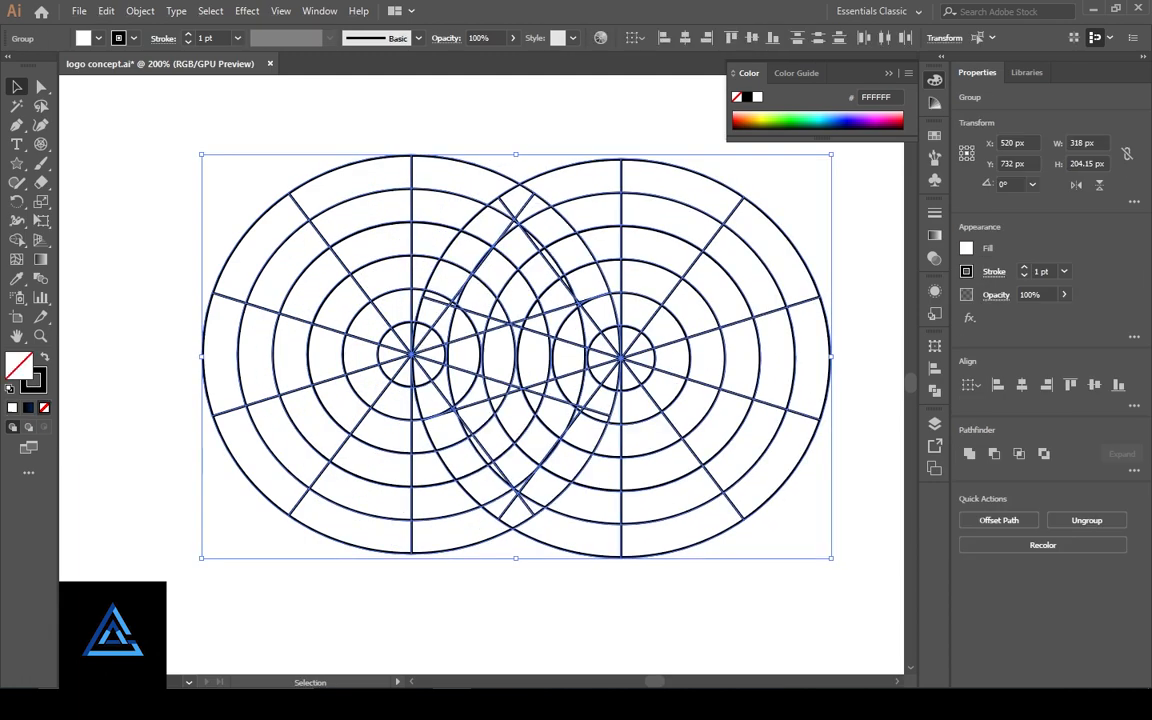
- Try shifting the copied polar grid horizontally against the first grid and undo the shift
{"action": "key", "text": "ctrl+shift+a"}
{"action": "key", "text": "ctrl+plus"}
{"action": "key", "text": "ctrl+plus"}
{"action": "key", "text": "ctrl+plus"}
{"action": "left_click", "coordinate": [900, 329]}
{"action": "key", "text": "Right"}
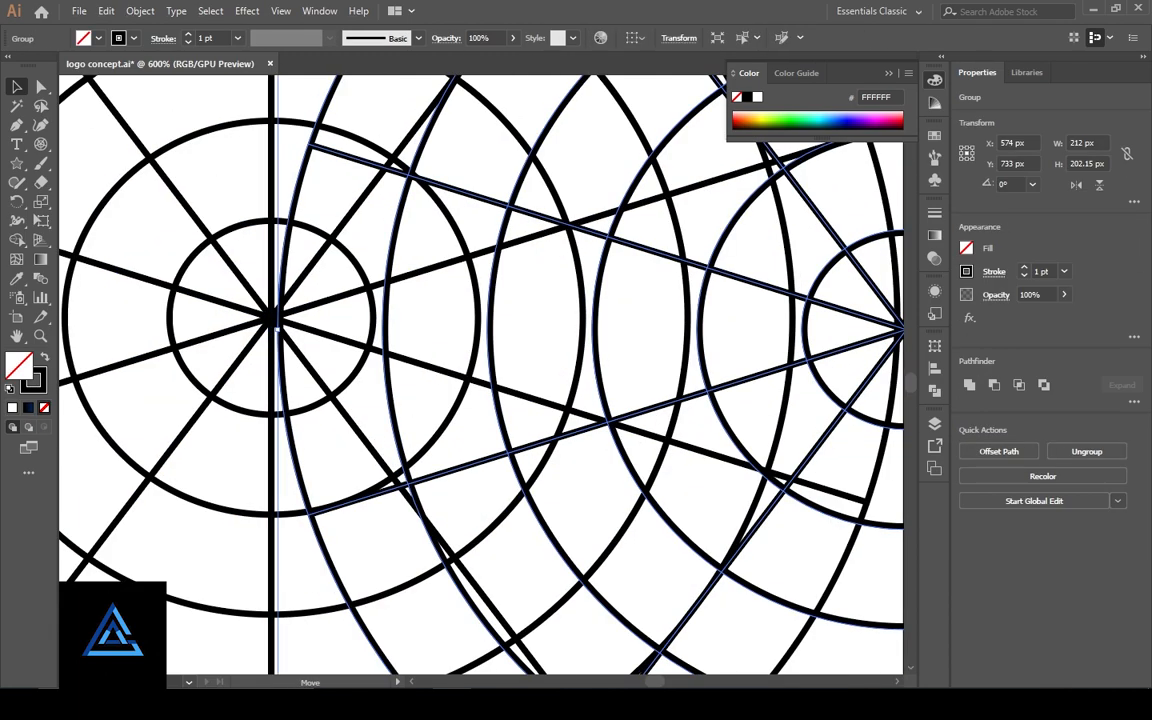
{"action": "key", "text": "Left"}
{"action": "key", "text": "ctrl+minus"}
{"action": "key", "text": "ctrl+minus"}
{"action": "key", "text": "ctrl+minus"}
{"action": "left_click_drag", "start_coordinate": [411, 355], "coordinate": [375, 373]}
{"action": "key", "text": "ctrl+shift+a"}
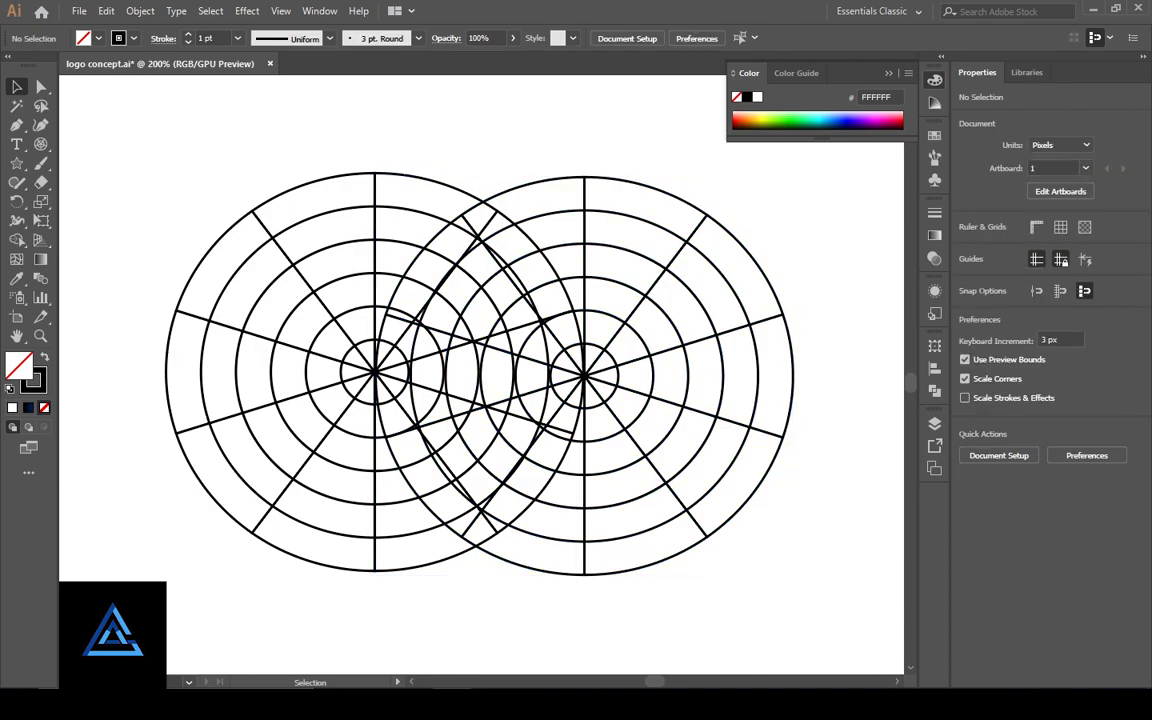
{"action": "left_click", "coordinate": [584, 376]}
{"action": "left_click_drag", "start_coordinate": [584, 376], "coordinate": [516, 378]}
{"action": "key", "text": "ctrl+z"}
- Merge the left grid's outermost ring segments inside the overlap into one crescent with the Shape Builder tool
{"action": "key", "text": "ctrl+minus"}
{"action": "key", "text": "ctrl+plus"}
{"action": "key", "text": "ctrl+plus"}
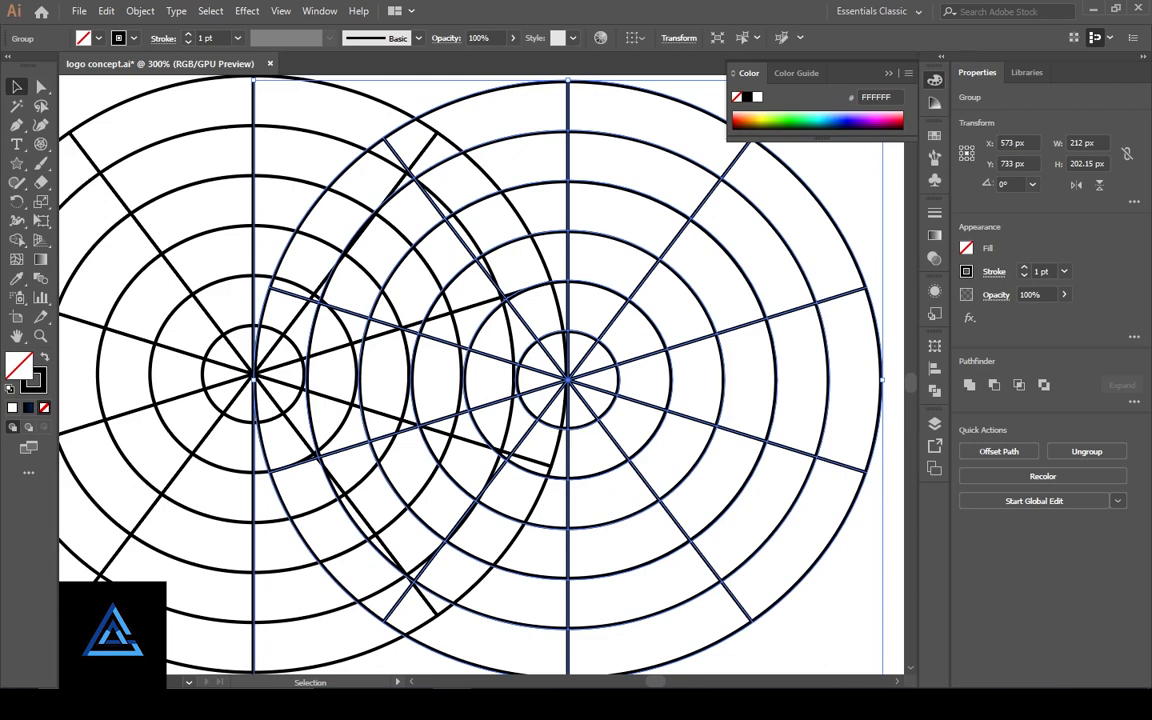
{"action": "key", "text": "ctrl+a"}
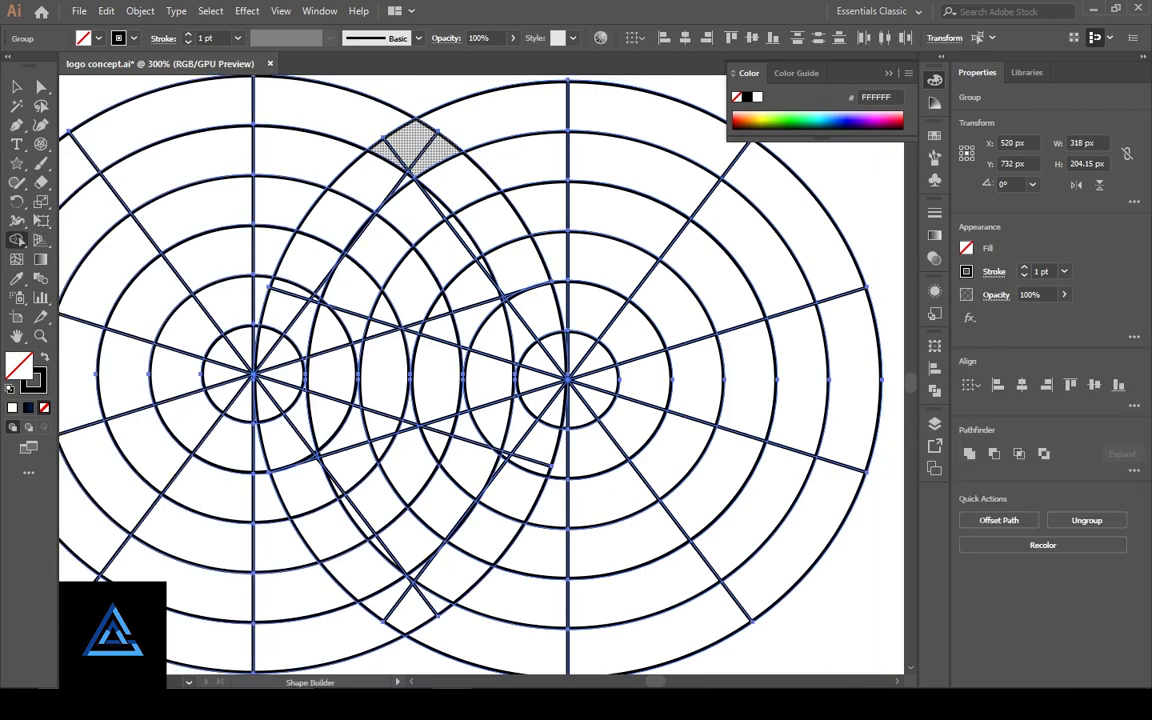
{"action": "left_click_drag", "start_coordinate": [515, 505], "coordinate": [515, 508]}
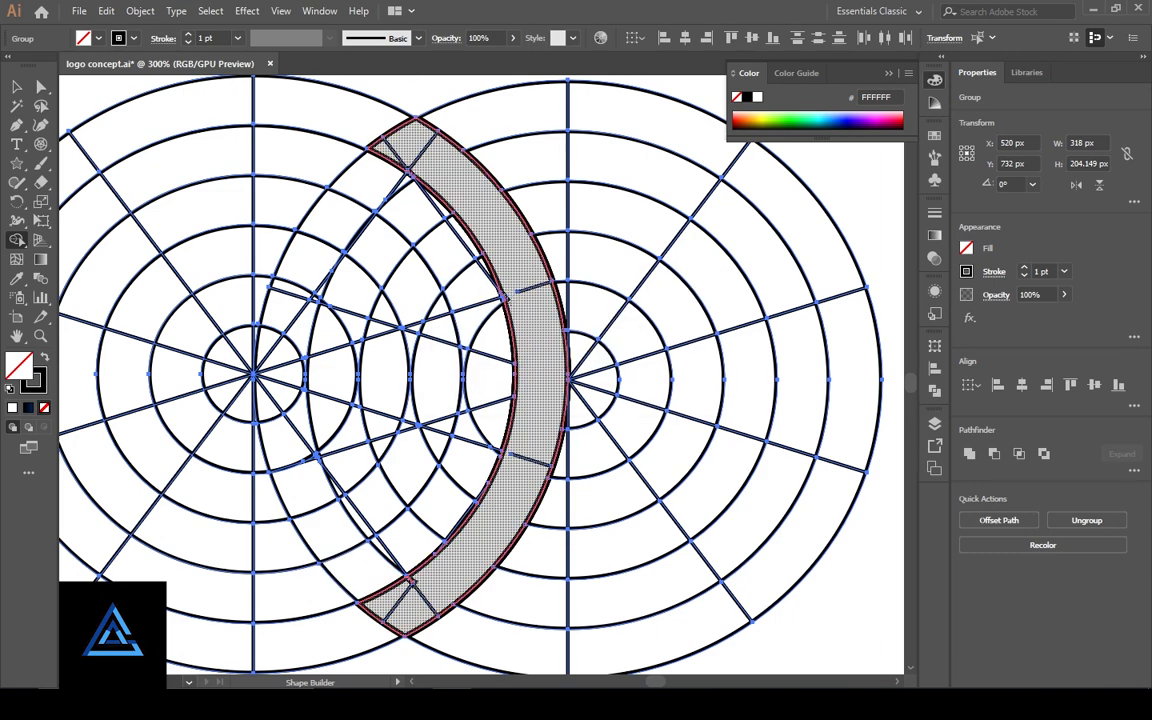
{"action": "scroll", "coordinate": [493, 294], "scroll_direction": "up", "scroll_amount": 3}
{"action": "left_click_drag", "start_coordinate": [450, 250], "coordinate": [574, 547]}
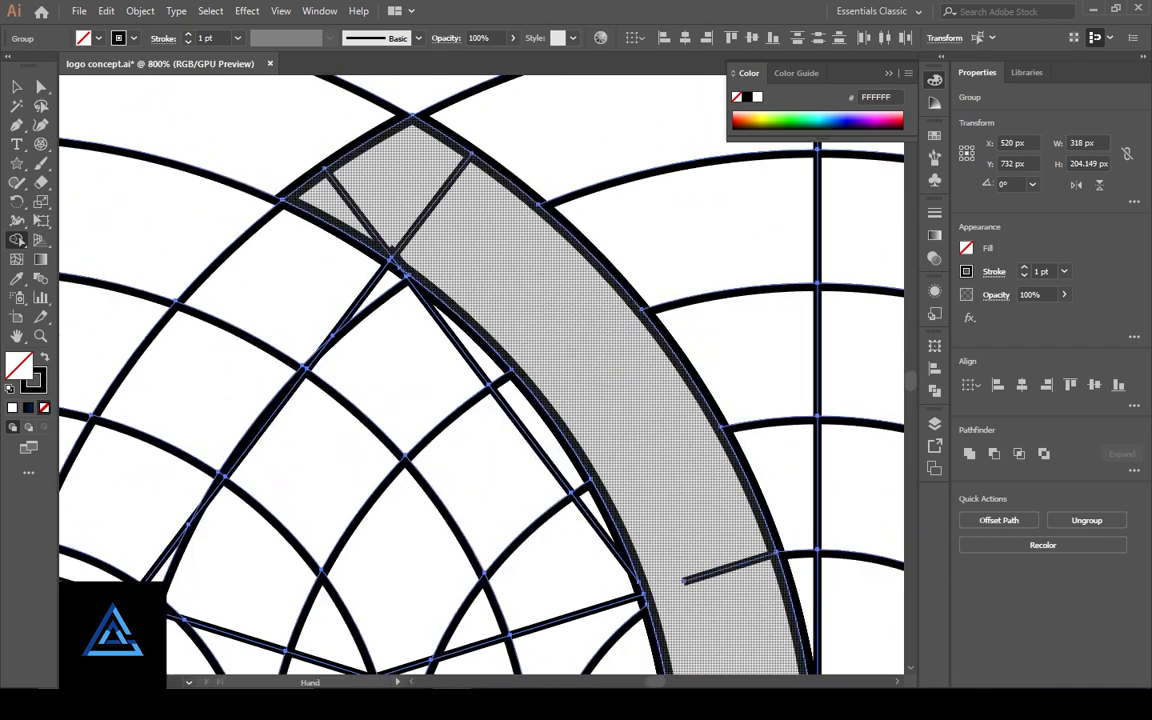
{"action": "left_click_drag", "start_coordinate": [525, 640], "coordinate": [440, 452]}
{"action": "left_click_drag", "start_coordinate": [440, 660], "coordinate": [564, 97]}
- Merge the left grid's third-ring arc in the overlap and the right grid's outermost and third rings into the crescent with Shape Builder
{"action": "scroll", "coordinate": [480, 375], "scroll_direction": "down", "scroll_amount": 3}
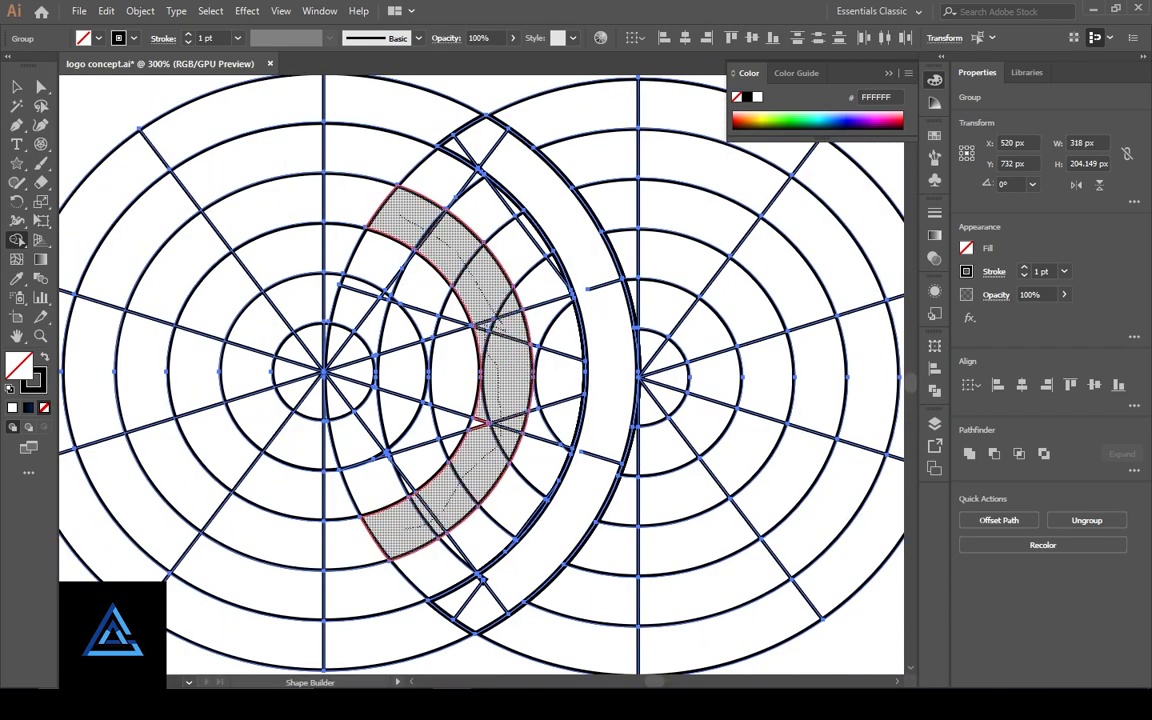
{"action": "left_click_drag", "start_coordinate": [487, 421], "coordinate": [491, 422]}
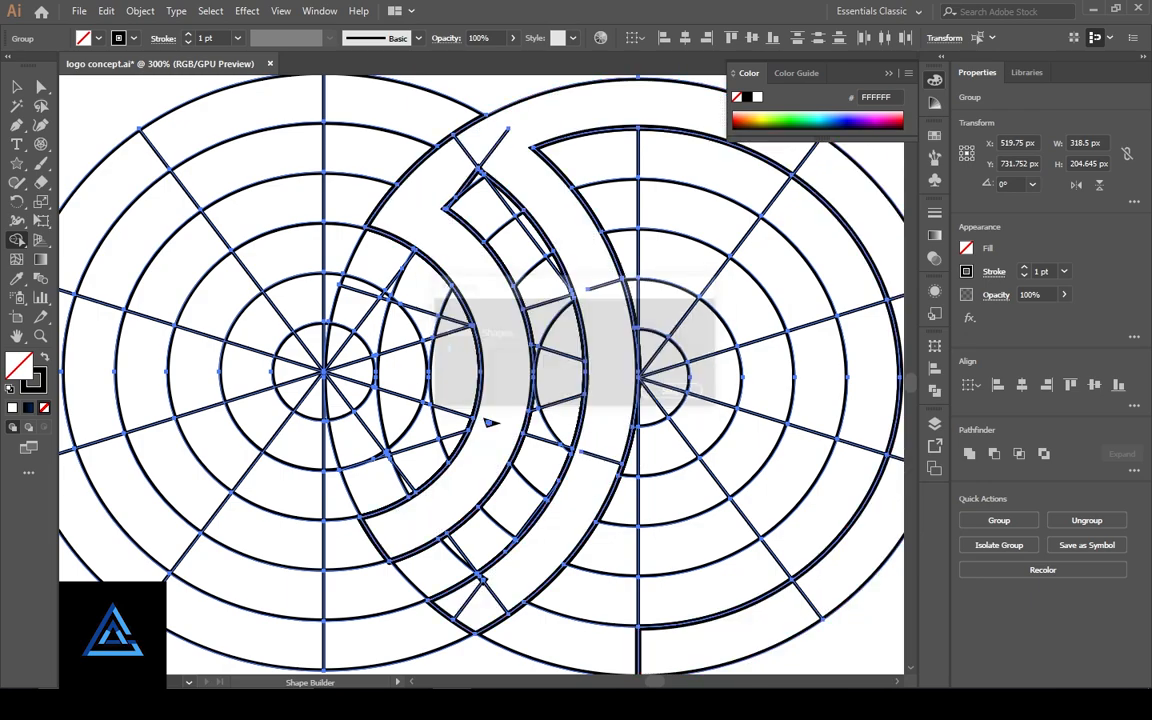
{"action": "scroll", "coordinate": [490, 422], "scroll_direction": "up", "scroll_amount": 6}
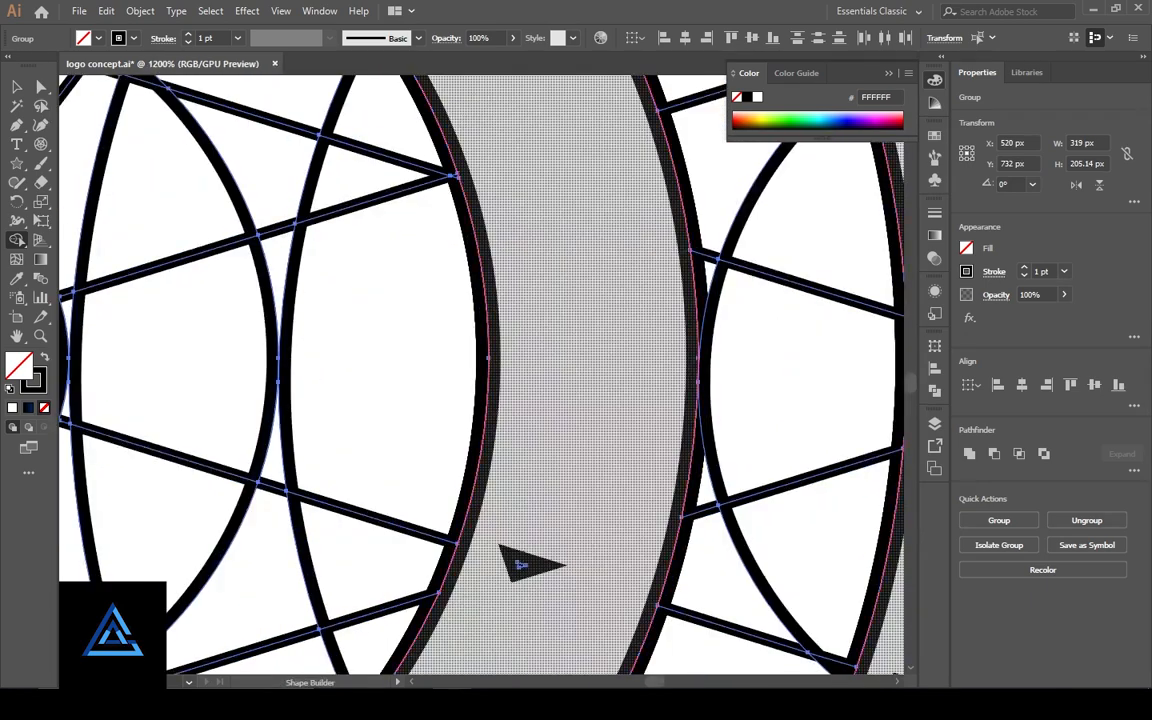
{"action": "scroll", "coordinate": [490, 422], "scroll_direction": "down", "scroll_amount": 6}
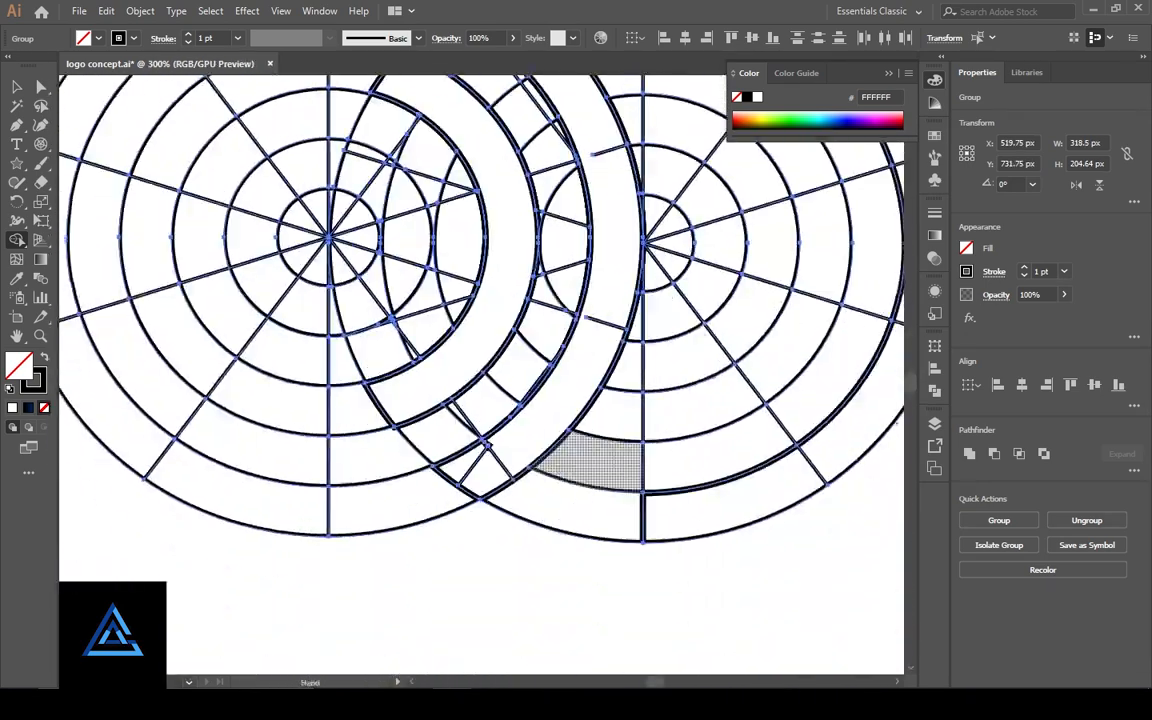
{"action": "scroll", "coordinate": [490, 430], "scroll_direction": "up", "scroll_amount": 3}
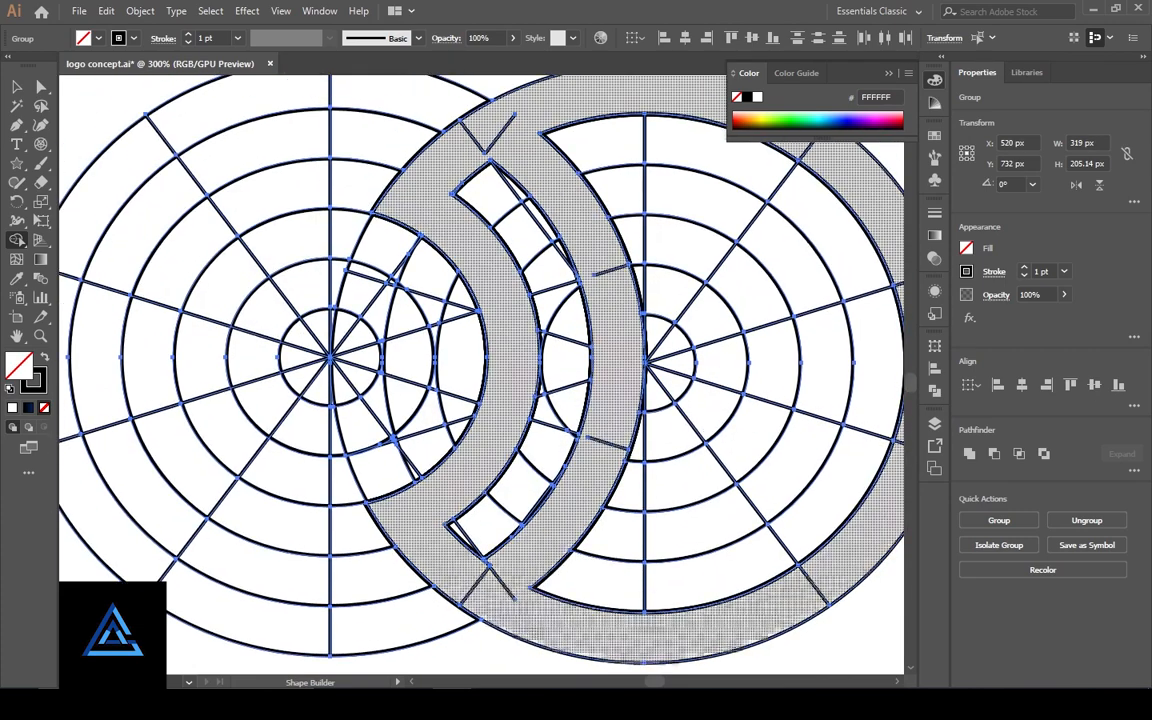
{"action": "mouse_move", "coordinate": [582, 194]}
{"action": "left_mouse_down"}
{"action": "mouse_move", "coordinate": [802, 262]}
{"action": "mouse_move", "coordinate": [832, 425]}
{"action": "mouse_move", "coordinate": [650, 535]}
{"action": "left_mouse_up"}
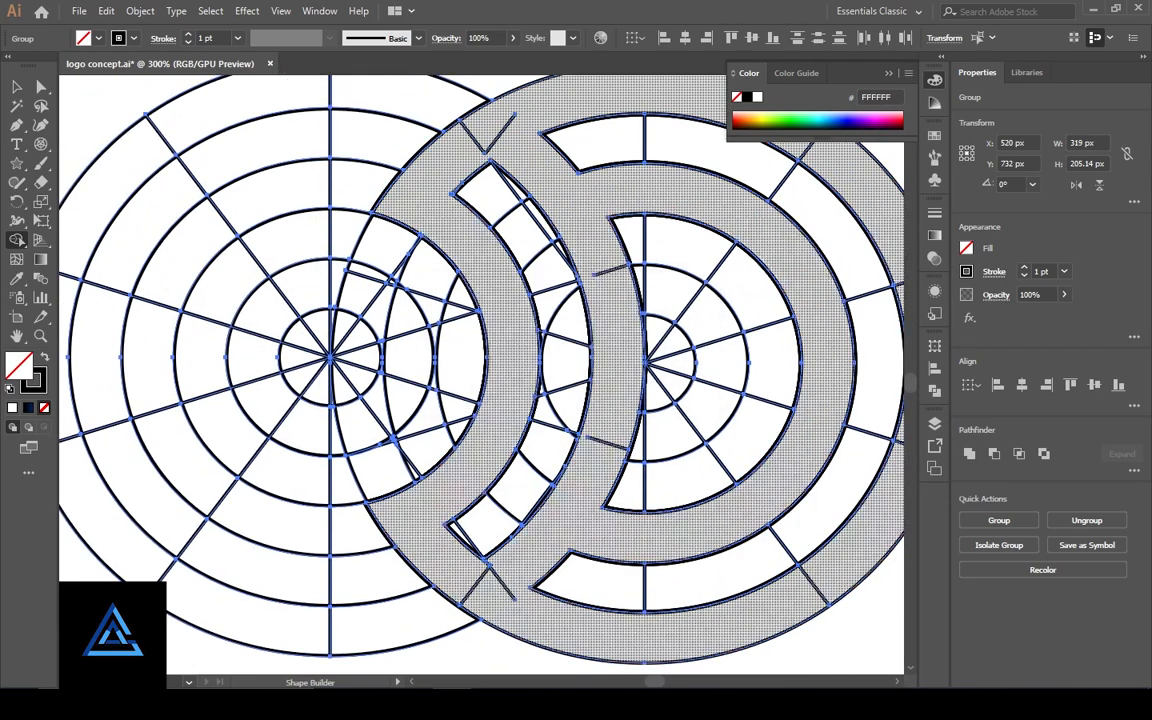
- Merge the right grid's second ring into the crescent and the left grid's second ring into one band with Shape Builder, filling the shapes black
{"action": "left_click_drag", "start_coordinate": [642, 434], "coordinate": [628, 436]}
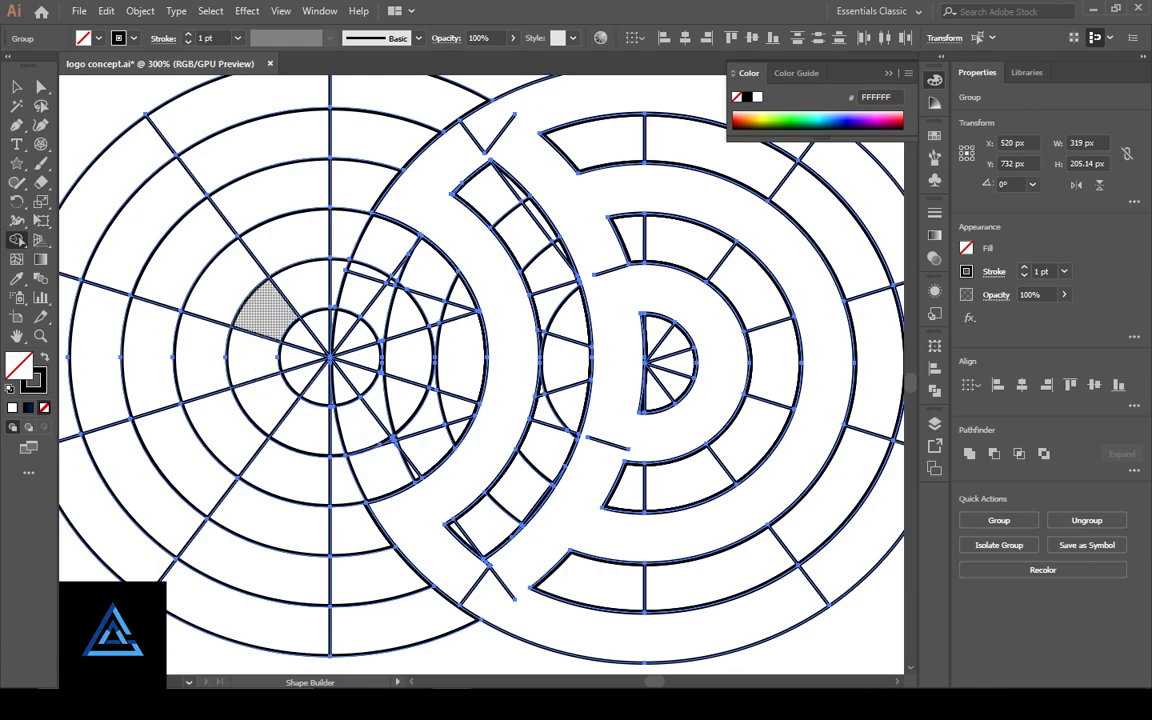
{"action": "left_click_drag", "start_coordinate": [391, 282], "coordinate": [389, 280]}
{"action": "key", "text": "ctrl+plus"}
{"action": "key", "text": "ctrl+plus"}
{"action": "key", "text": "ctrl+plus"}
{"action": "key", "text": "ctrl+plus"}
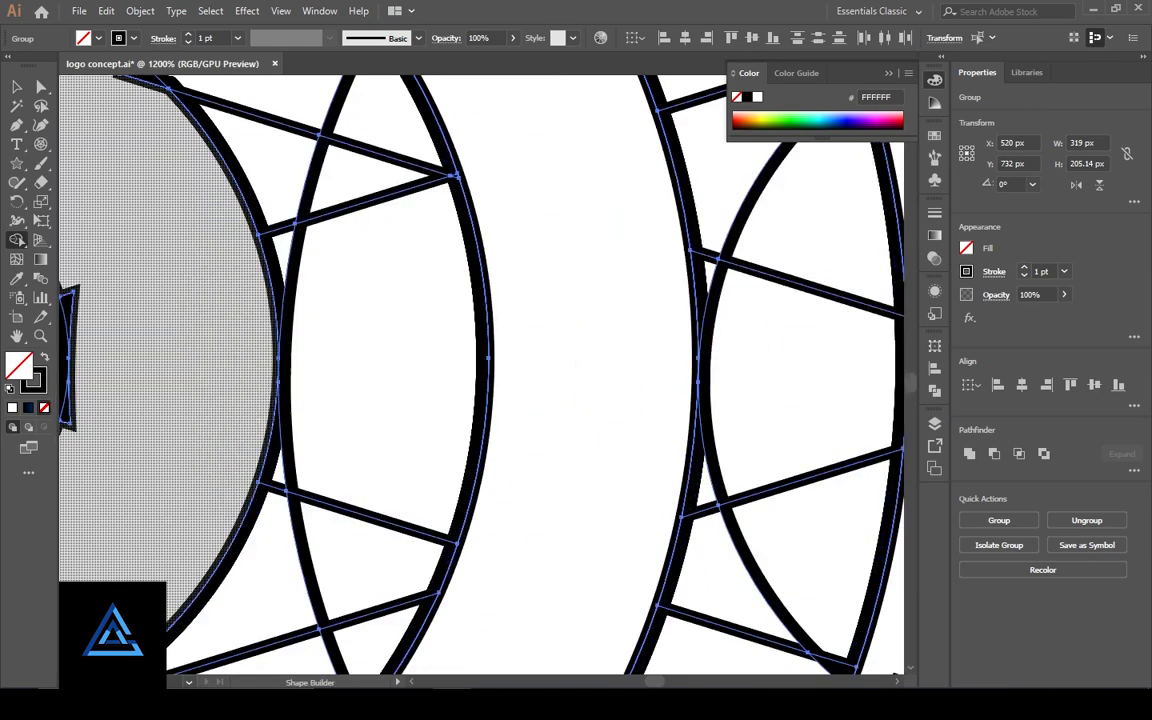
{"action": "mouse_move", "coordinate": [147, 104]}
{"action": "left_mouse_down"}
{"action": "mouse_move", "coordinate": [455, 86]}
{"action": "mouse_move", "coordinate": [686, 322]}
{"action": "left_mouse_up"}
{"action": "key", "text": "ctrl+minus"}
{"action": "key", "text": "ctrl+minus"}
{"action": "key", "text": "ctrl+minus"}
{"action": "key", "text": "ctrl+minus"}
{"action": "key", "text": "ctrl+minus"}
{"action": "key", "text": "ctrl+minus"}
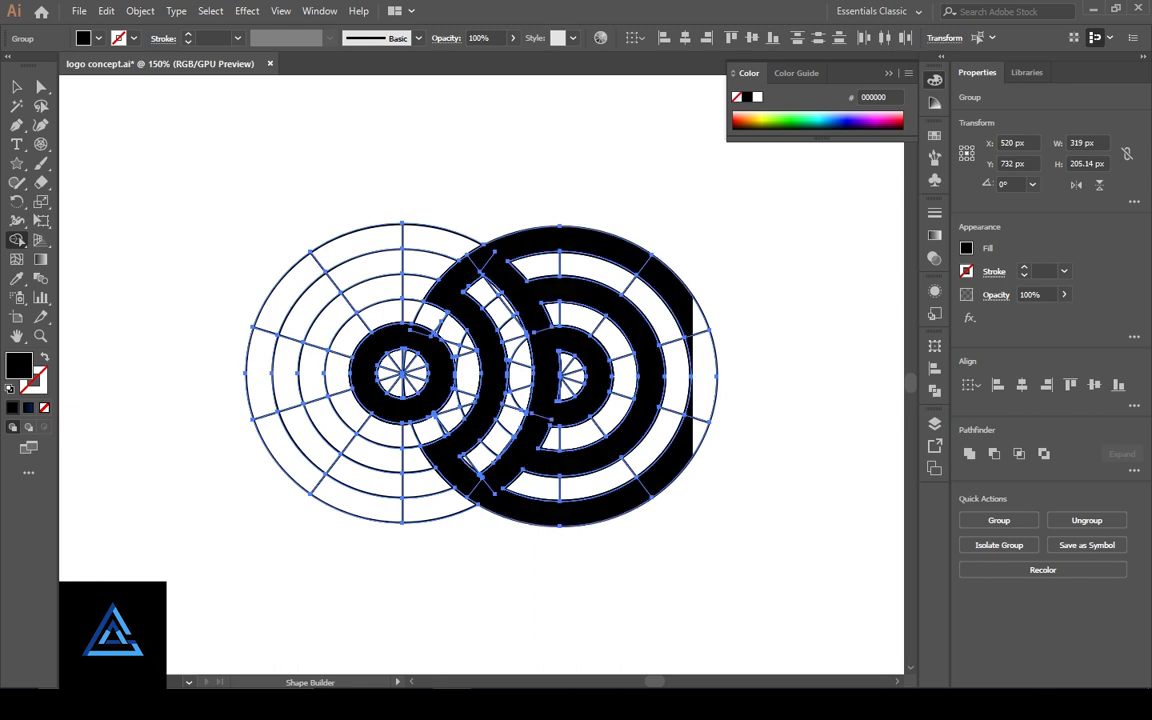
- Separate the left grid's outer ring outlines from the filled ring shape and its radial lines
{"action": "key", "text": "v"}
{"action": "key", "text": "ctrl+shift+a"}
{"action": "left_click", "coordinate": [650, 376]}
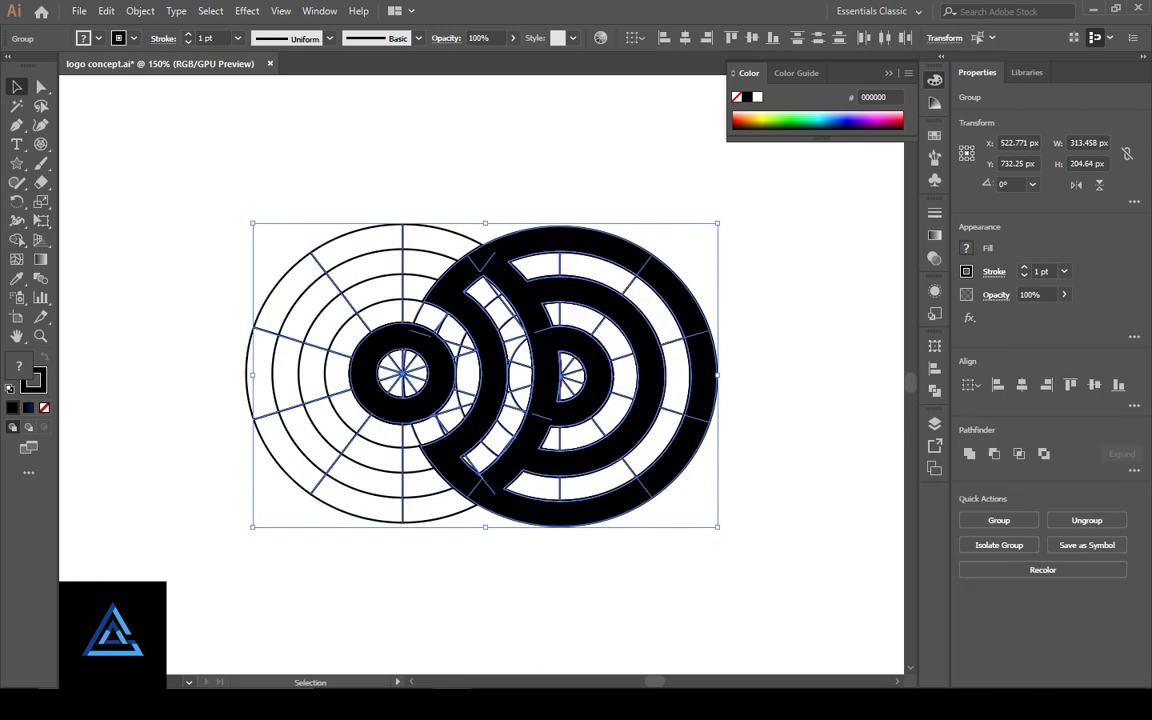
{"action": "key", "text": "Delete"}
{"action": "key", "text": "ctrl+z"}
{"action": "key", "text": "ctrl+plus"}
{"action": "key", "text": "ctrl+shift+a"}
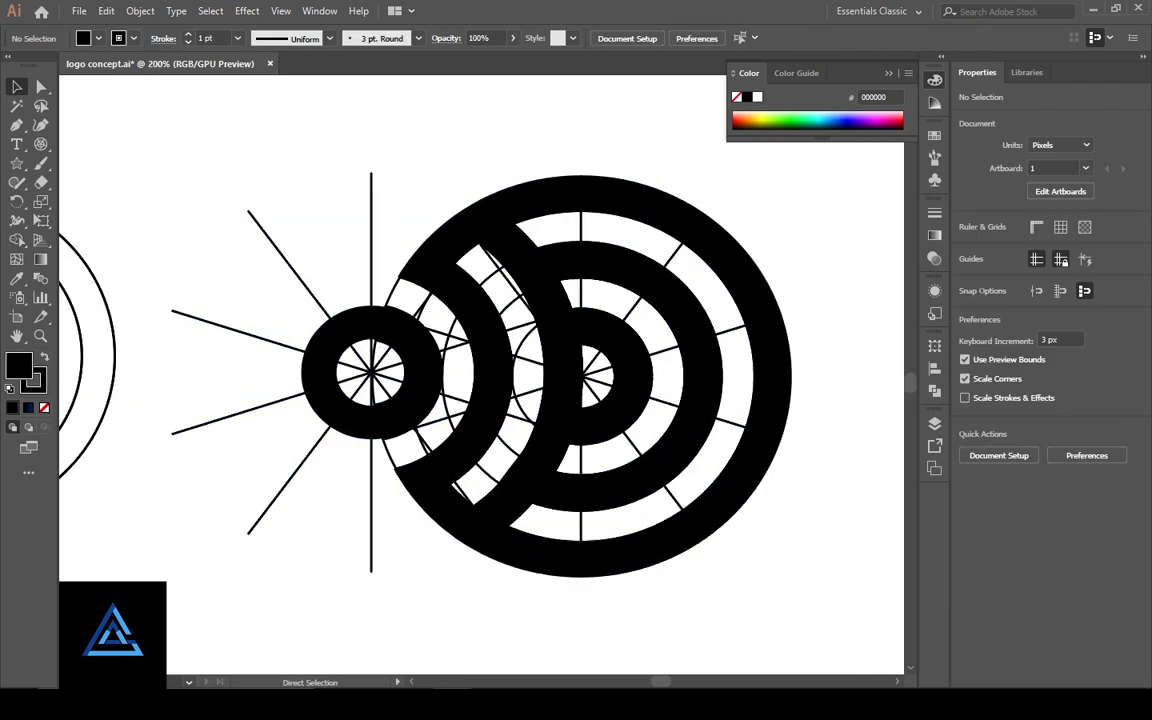
{"action": "left_click_drag", "start_coordinate": [630, 376], "coordinate": [844, 481]}
{"action": "key", "text": "ctrl+z"}
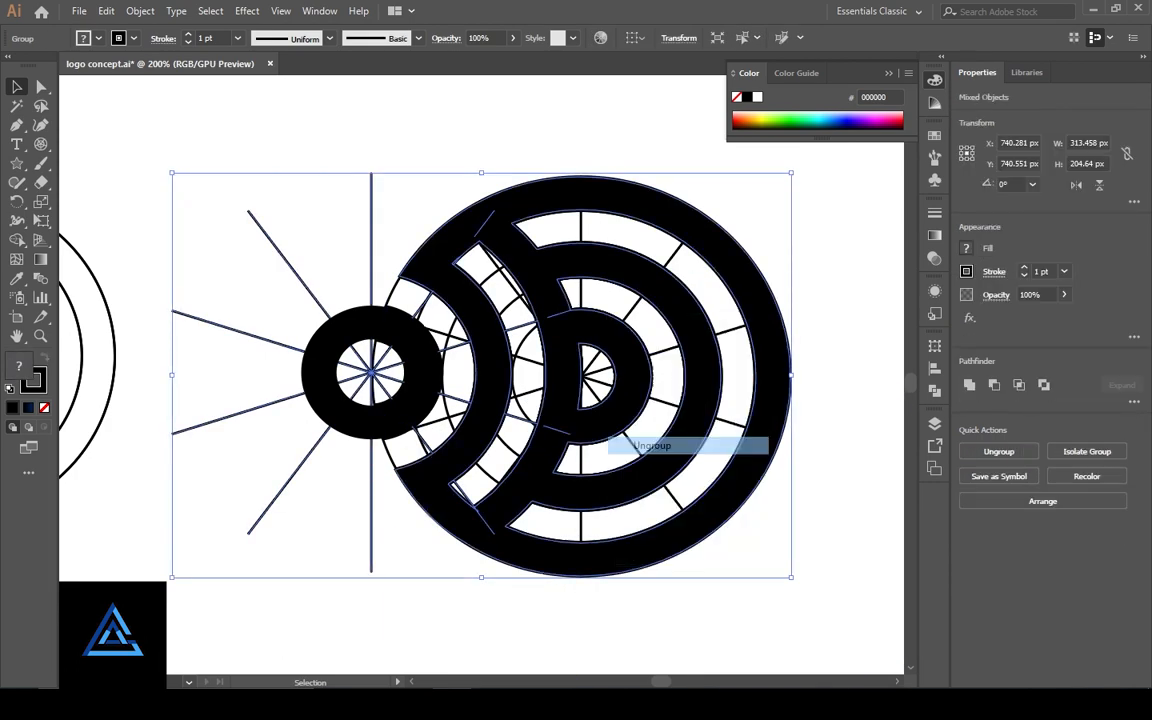
- Ungroup the remaining artwork and separate the filled ring shape from the radial lines
{"action": "left_click", "coordinate": [640, 480]}
{"action": "left_click", "coordinate": [427, 391], "text": "shift"}
{"action": "right_click", "coordinate": [427, 391]}
{"action": "left_click", "coordinate": [490, 372]}
{"action": "left_click", "coordinate": [427, 391]}
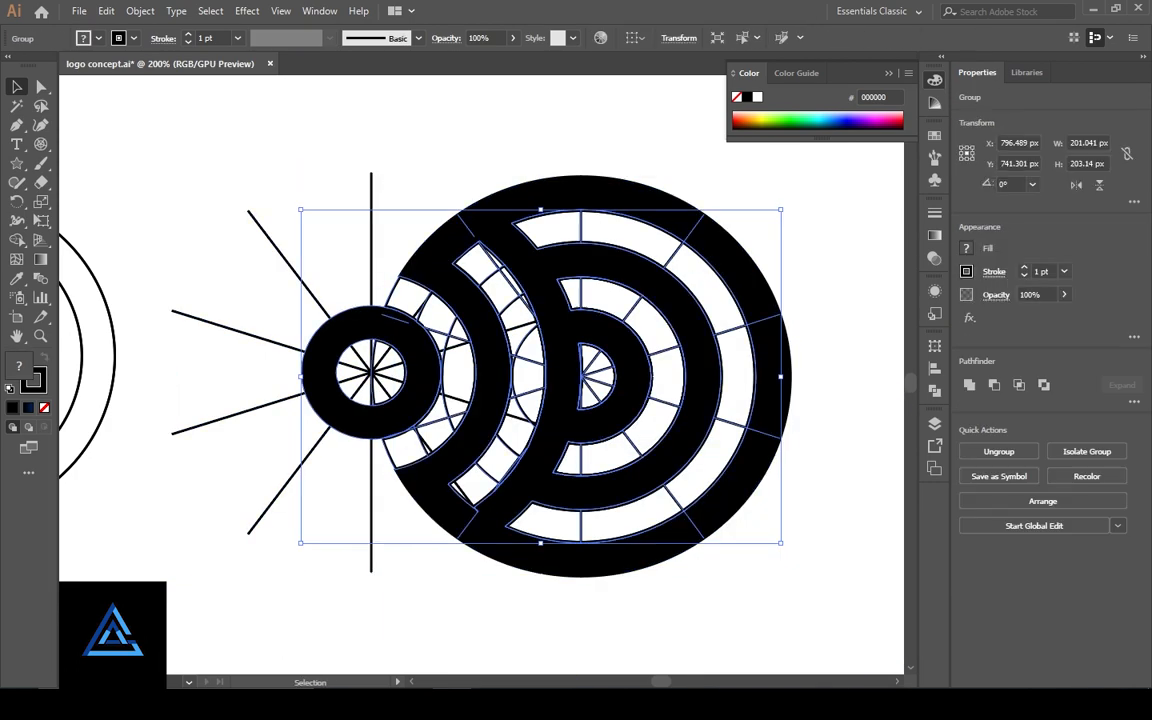
{"action": "right_click", "coordinate": [356, 461]}
{"action": "left_click", "coordinate": [405, 556]}
{"action": "key", "text": "ctrl+shift+a"}
{"action": "left_click", "coordinate": [640, 480]}
{"action": "left_click", "coordinate": [356, 425], "text": "shift"}
{"action": "key", "text": "Delete"}
{"action": "key", "text": "ctrl+minus"}
{"action": "key", "text": "ctrl+minus"}
{"action": "key", "text": "ctrl+minus"}
{"action": "left_click_drag", "start_coordinate": [445, 376], "coordinate": [704, 385]}
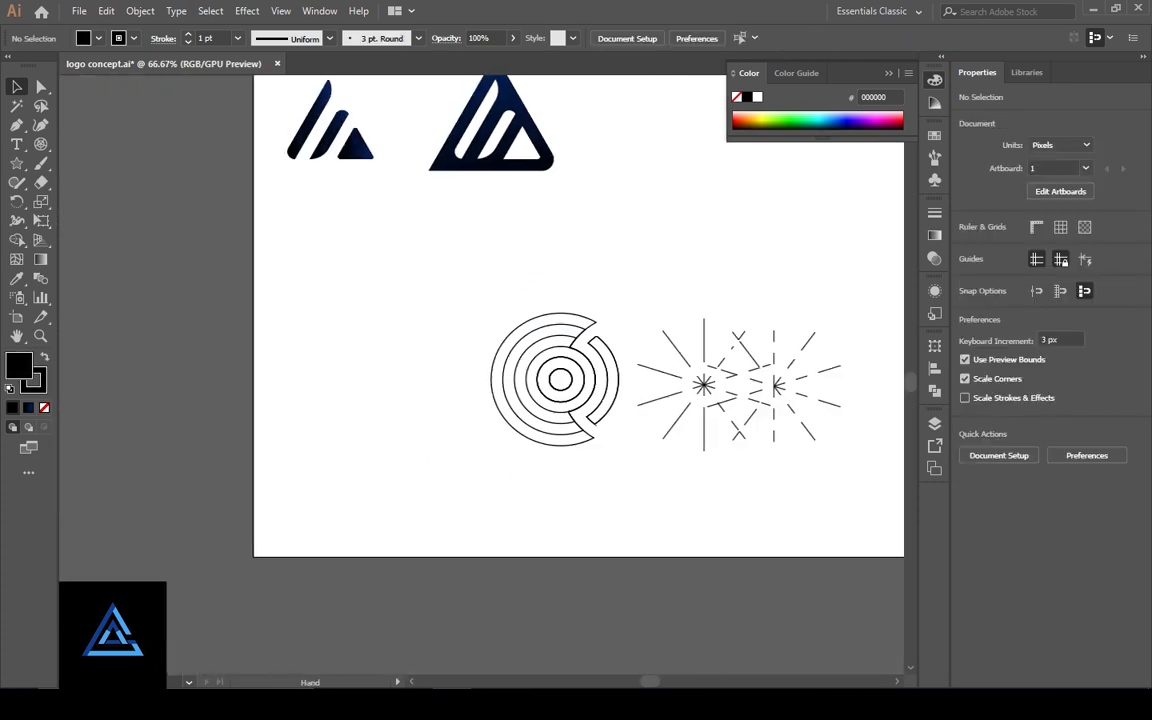
- Delete the leftover radial lines of both polar grids, keeping the filled ring shape and the outlined rings
{"action": "key", "text": "ctrl+v"}
{"action": "left_click_drag", "start_coordinate": [481, 376], "coordinate": [362, 376]}
{"action": "key", "text": "ctrl+shift+a"}
{"action": "left_click_drag", "start_coordinate": [640, 480], "coordinate": [569, 480]}
{"action": "left_click_drag", "start_coordinate": [562, 307], "coordinate": [790, 460]}
{"action": "key", "text": "Delete"}
{"action": "key", "text": "ctrl+plus"}
{"action": "key", "text": "ctrl+plus"}
{"action": "key", "text": "ctrl+plus"}
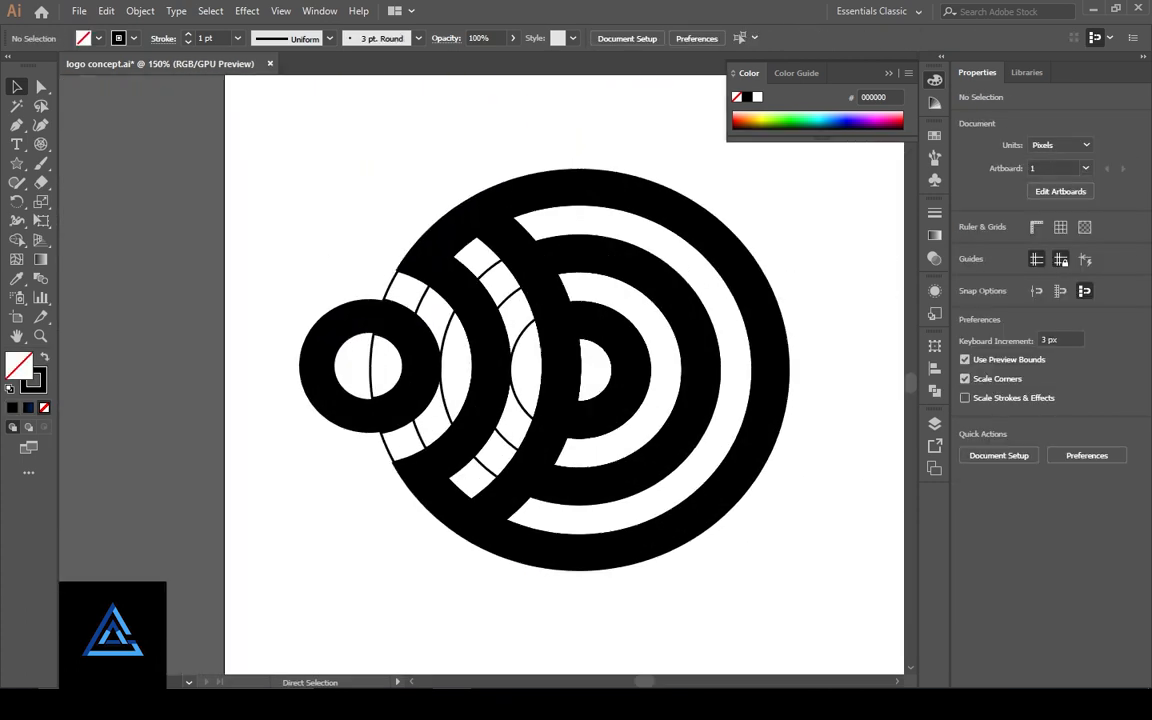
- Ungroup the filled ring shape and the thin outlined arc pieces lying inside its gaps
{"action": "key", "text": "ctrl+plus"}
{"action": "left_click_drag", "start_coordinate": [481, 376], "coordinate": [431, 401]}
{"action": "key", "text": "ctrl+plus"}
{"action": "key", "text": "ctrl+plus"}
{"action": "left_click_drag", "start_coordinate": [286, 397], "coordinate": [678, 349]}
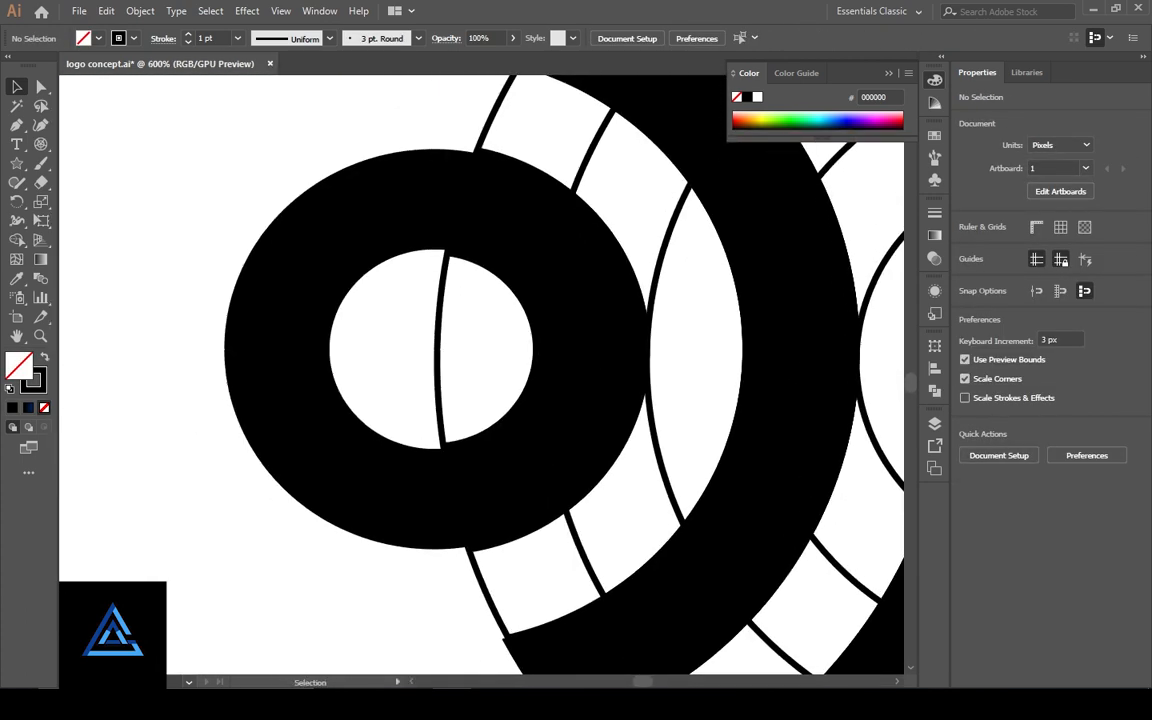
{"action": "left_click_drag", "start_coordinate": [576, 296], "coordinate": [456, 488]}
{"action": "left_click", "coordinate": [456, 488]}
{"action": "key", "text": "ctrl+minus"}
{"action": "key", "text": "ctrl+minus"}
{"action": "key", "text": "ctrl+minus"}
{"action": "right_click", "coordinate": [486, 382]}
{"action": "left_click", "coordinate": [540, 472]}
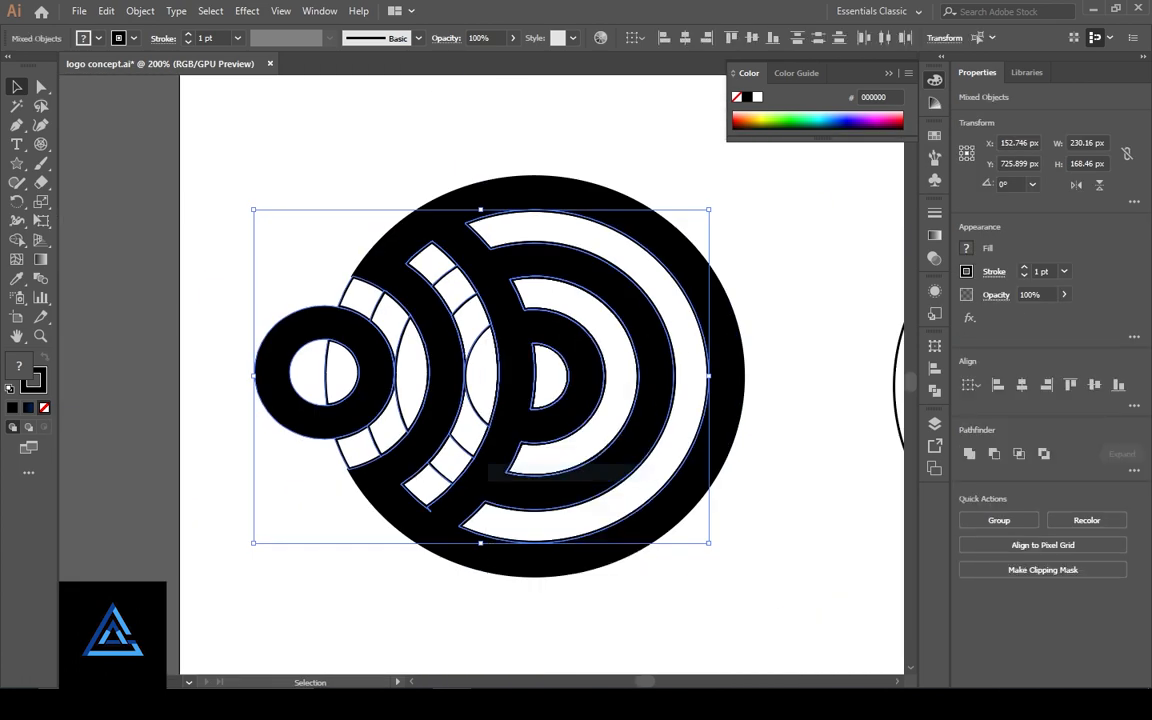
- Move the solid black ring shape off the outlined arc pieces and place it beside the outlined rings
{"action": "left_click_drag", "start_coordinate": [540, 488], "coordinate": [664, 488]}
{"action": "key", "text": "ctrl+z"}
{"action": "left_click", "coordinate": [275, 375], "text": "shift"}
{"action": "key", "text": "ctrl+minus"}
{"action": "key", "text": "ctrl+minus"}
{"action": "key", "text": "ctrl+minus"}
{"action": "left_click_drag", "start_coordinate": [493, 374], "coordinate": [854, 378]}
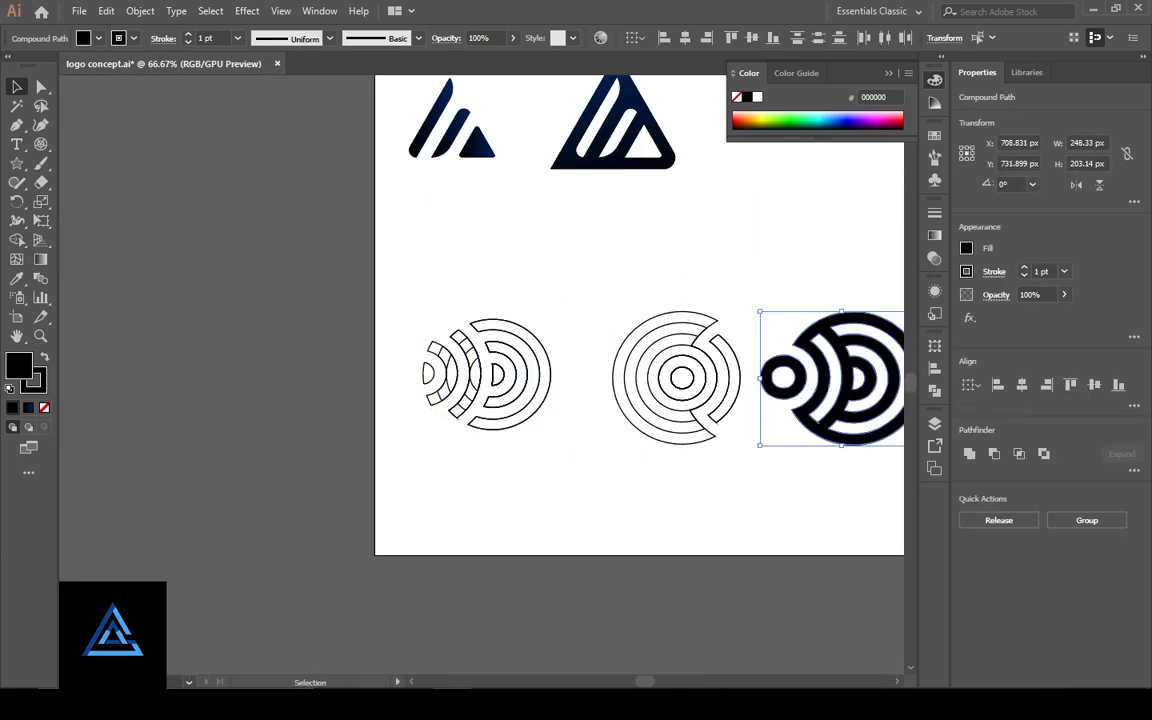
- Examine the separated ring shapes up close for leftover lines
{"action": "key", "text": "ctrl+shift+a"}
{"action": "scroll", "coordinate": [481, 378], "scroll_direction": "right", "scroll_amount": 1}
{"action": "key", "text": "ctrl+plus"}
{"action": "key", "text": "ctrl+plus"}
{"action": "key", "text": "ctrl+plus"}
{"action": "left_click_drag", "start_coordinate": [340, 400], "coordinate": [544, 374]}
{"action": "key", "text": "ctrl+minus"}
{"action": "key", "text": "ctrl+minus"}
{"action": "key", "text": "ctrl+minus"}
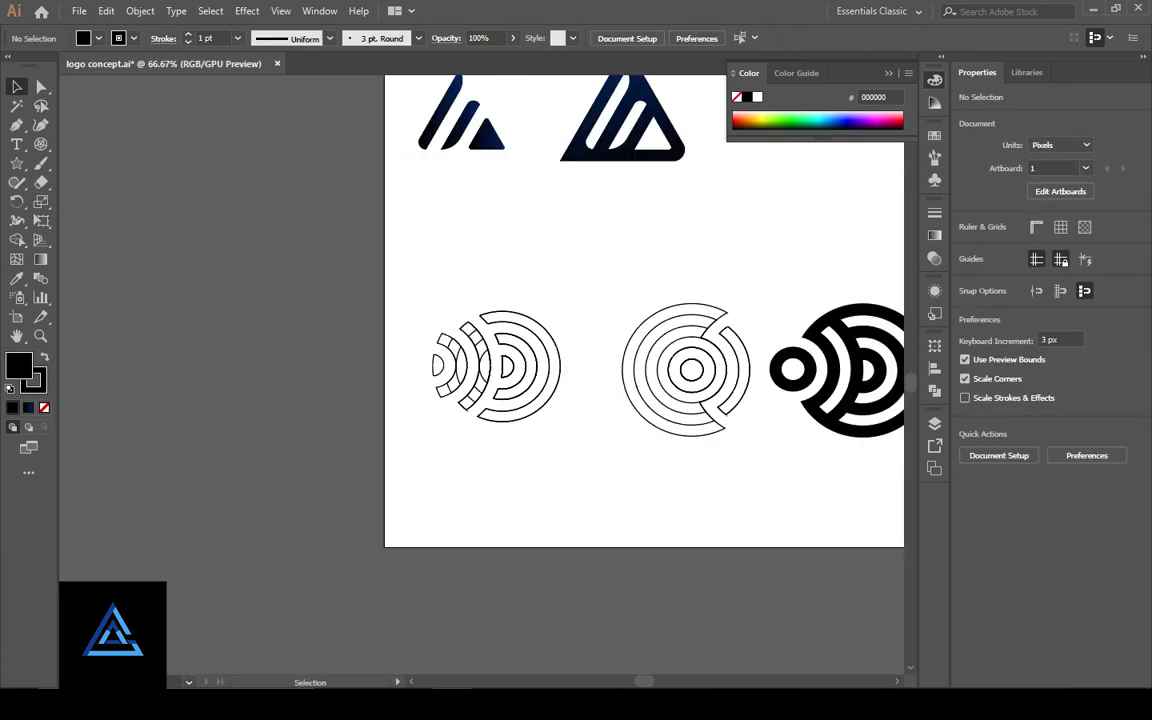
- Group the pieces of each ring logo and align the three logos on a common horizontal centre line
{"action": "scroll", "coordinate": [557, 300], "scroll_direction": "right", "scroll_amount": 2}
{"action": "left_click_drag", "start_coordinate": [340, 436], "coordinate": [800, 440]}
{"action": "key", "text": "ctrl+g"}
{"action": "key", "text": "ctrl+shift+a"}
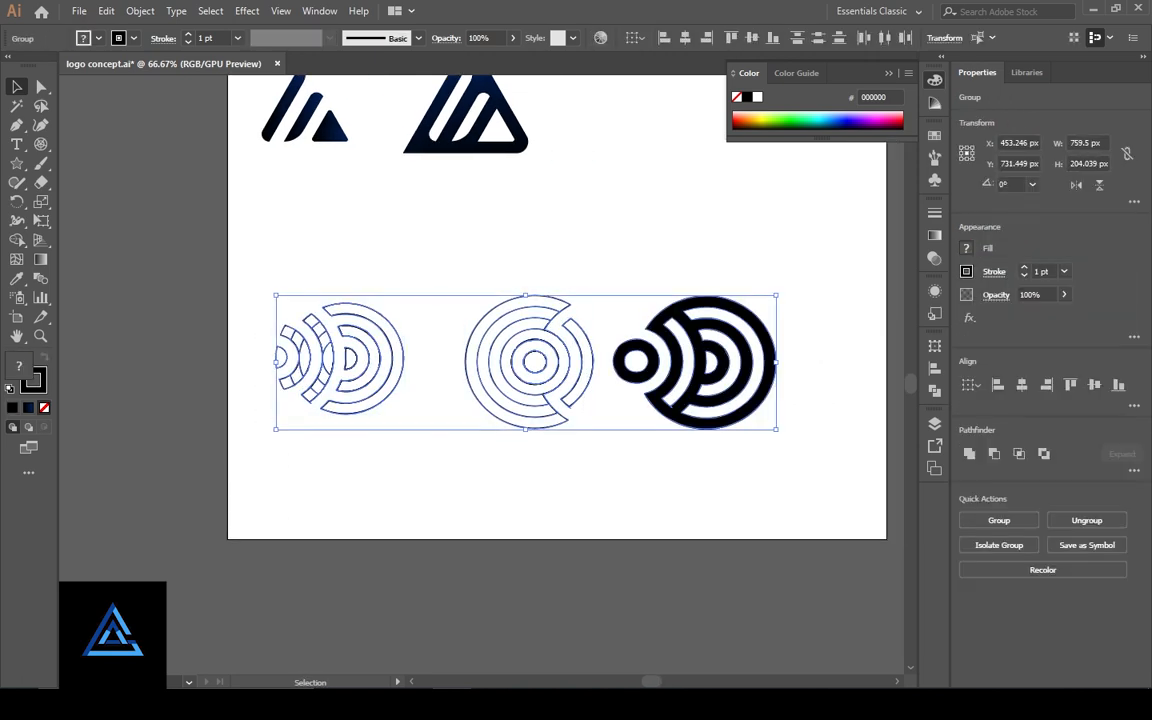
{"action": "left_click", "coordinate": [752, 38]}
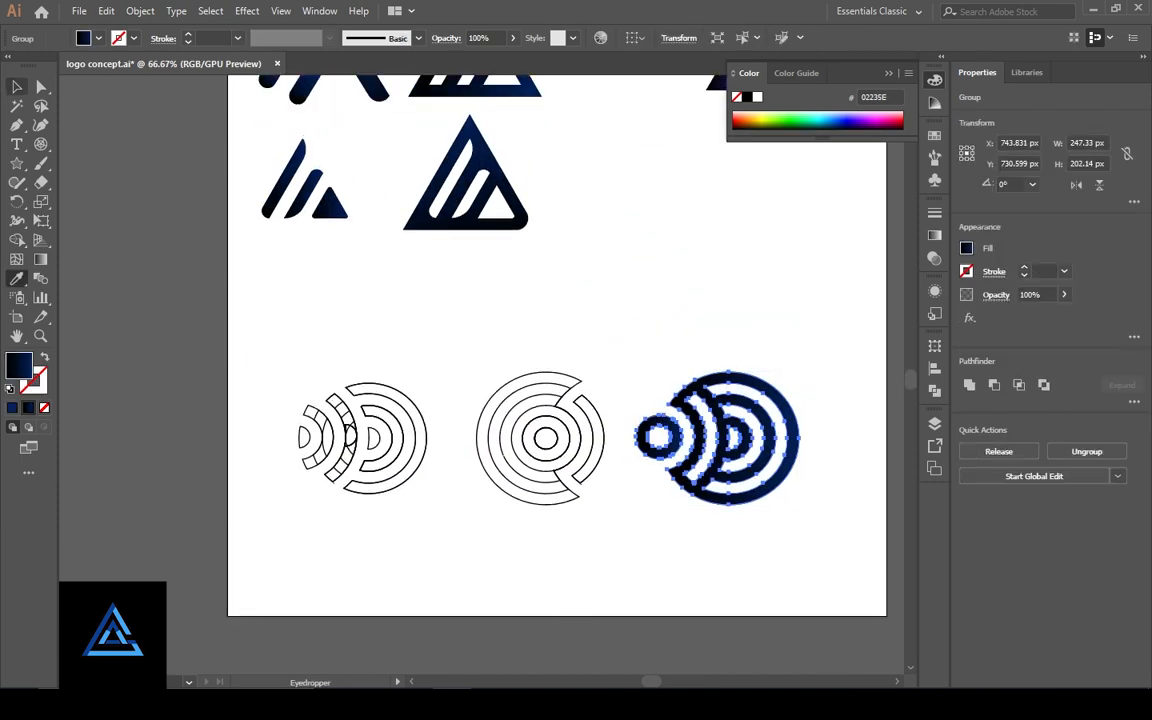
- Apply the triangle logos' dark blue gradient fill without stroke to the outlined rings and the arc-piece logo
{"action": "key", "text": "v"}
{"action": "left_click", "coordinate": [545, 427]}
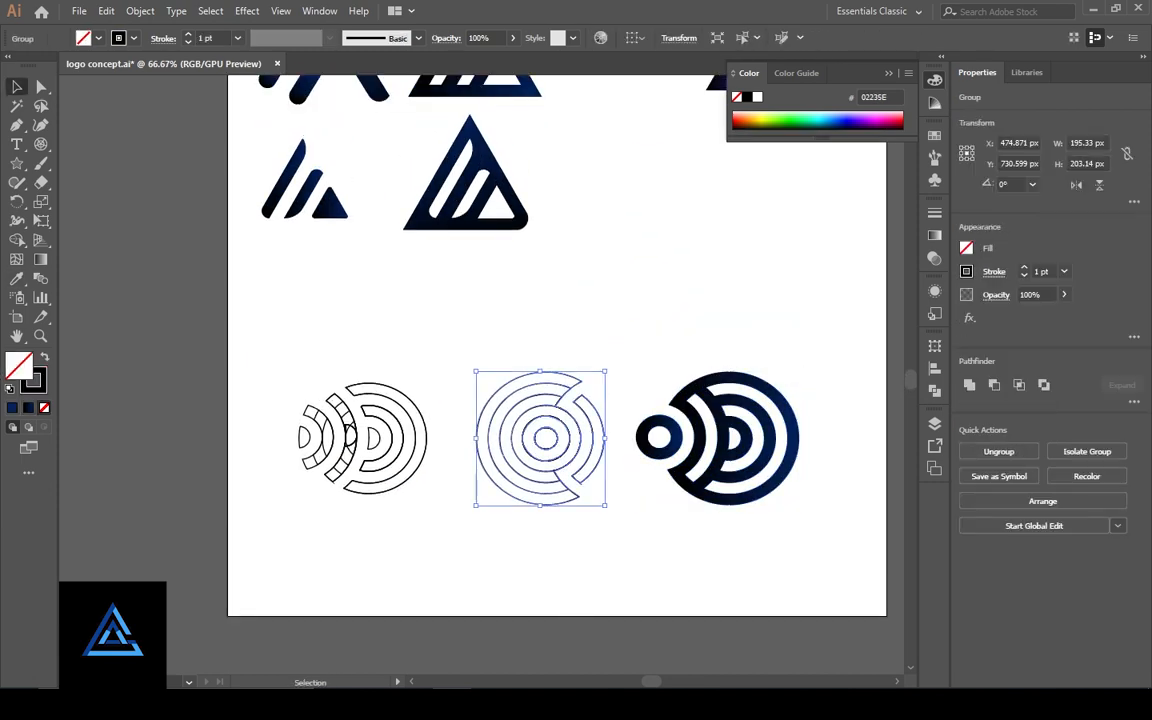
{"action": "key", "text": "ctrl+shift+a"}
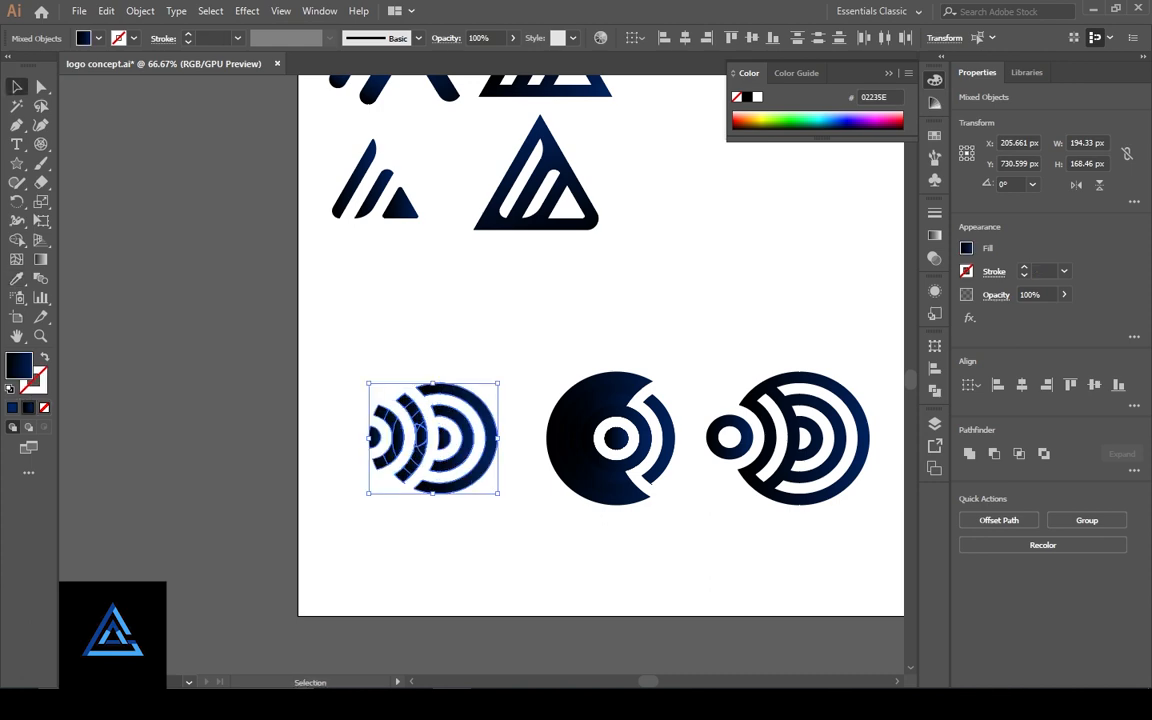
- Clean up the stray spike at the lower tip of the arc-piece logo's longer segmented arc
{"action": "key", "text": "ctrl+shift+a"}
{"action": "key", "text": "ctrl+="}
{"action": "key", "text": "ctrl+="}
{"action": "key", "text": "ctrl+="}
{"action": "key", "text": "ctrl+="}
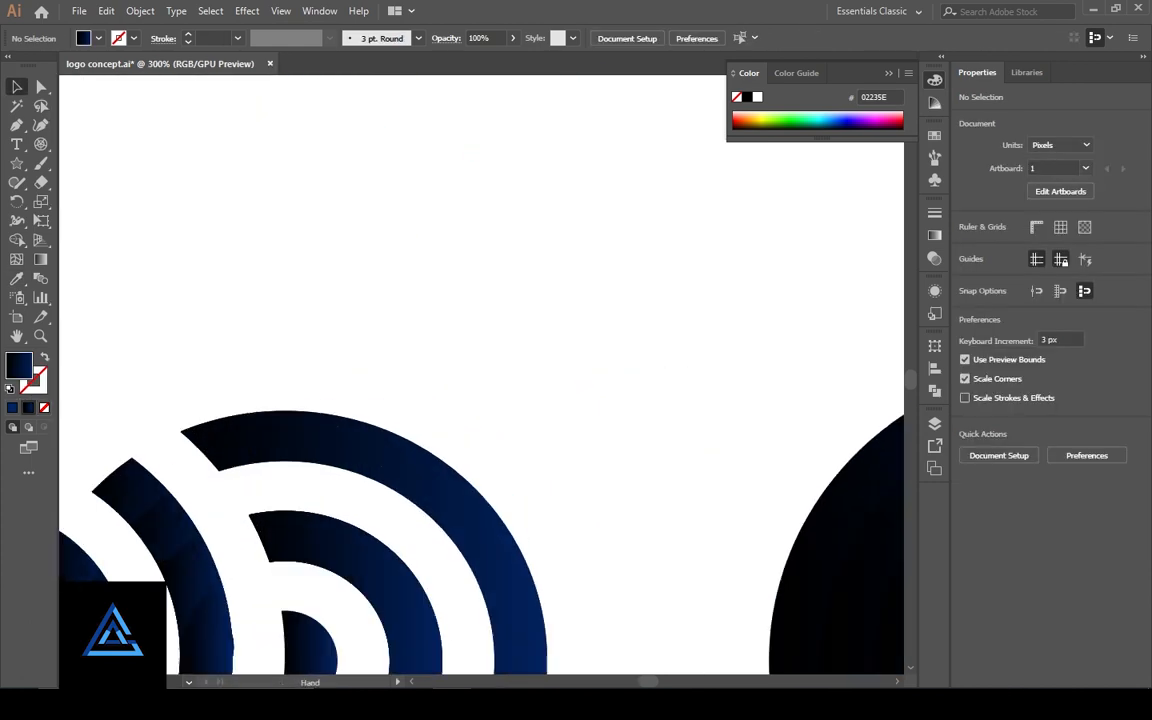
{"action": "left_click_drag", "start_coordinate": [360, 530], "coordinate": [539, 241]}
{"action": "key", "text": "ctrl+="}
{"action": "key", "text": "ctrl+="}
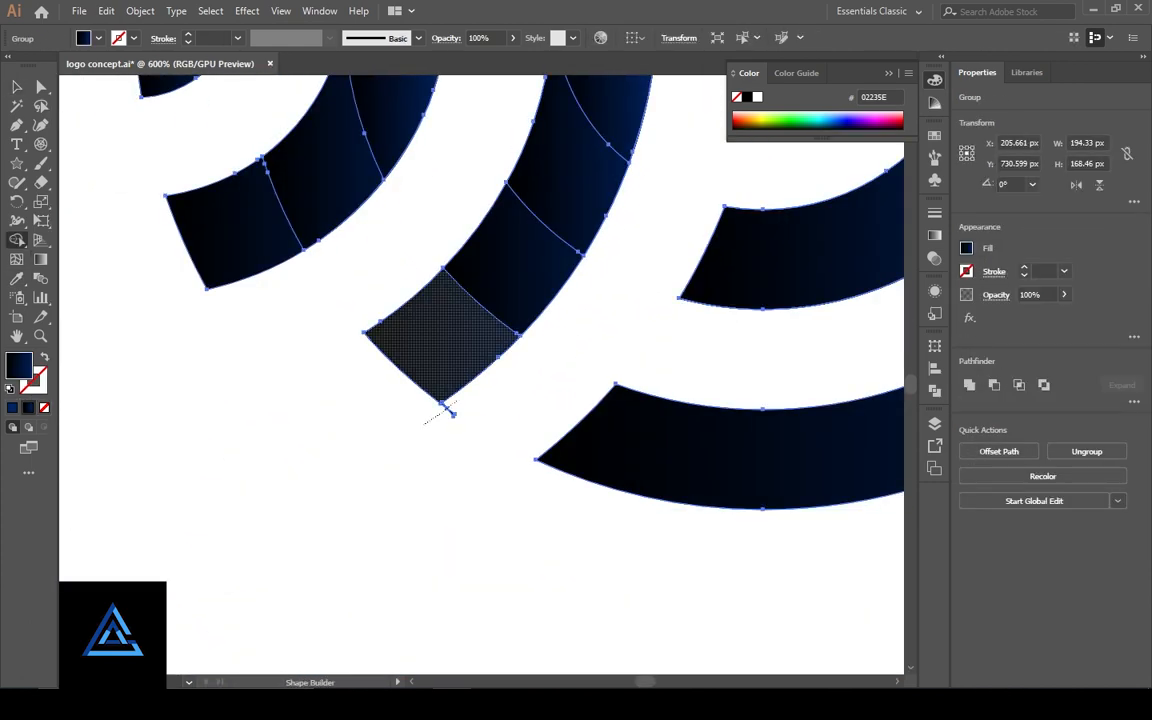
{"action": "scroll", "coordinate": [443, 404], "scroll_direction": "up", "scroll_amount": 4}
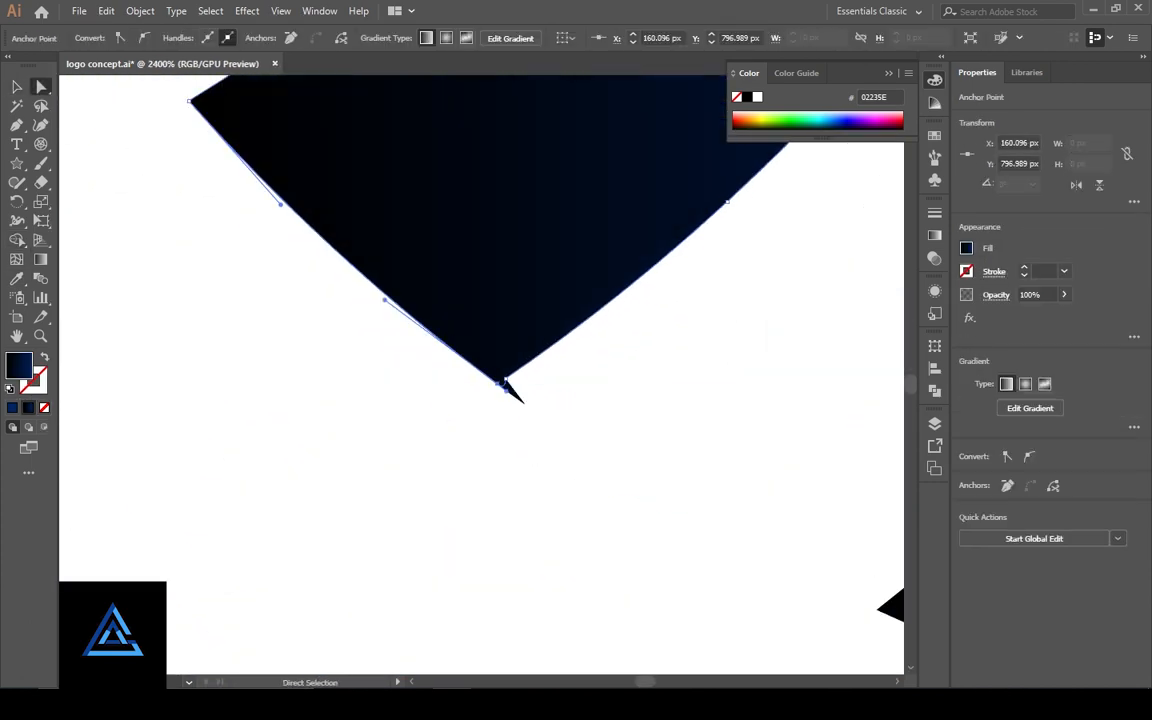
{"action": "left_click", "coordinate": [501, 381]}
{"action": "key", "text": "ctrl+shift+a"}
{"action": "scroll", "coordinate": [505, 380], "scroll_direction": "up", "scroll_amount": 7}
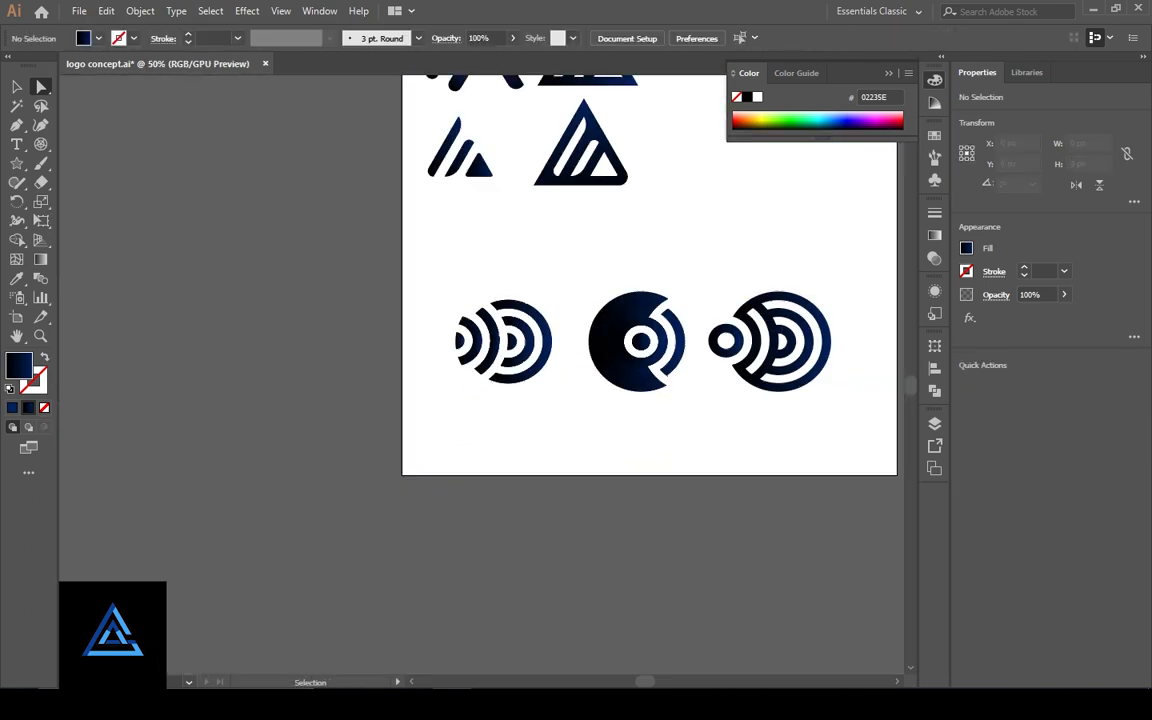
{"action": "scroll", "coordinate": [480, 360], "scroll_direction": "right", "scroll_amount": 3}
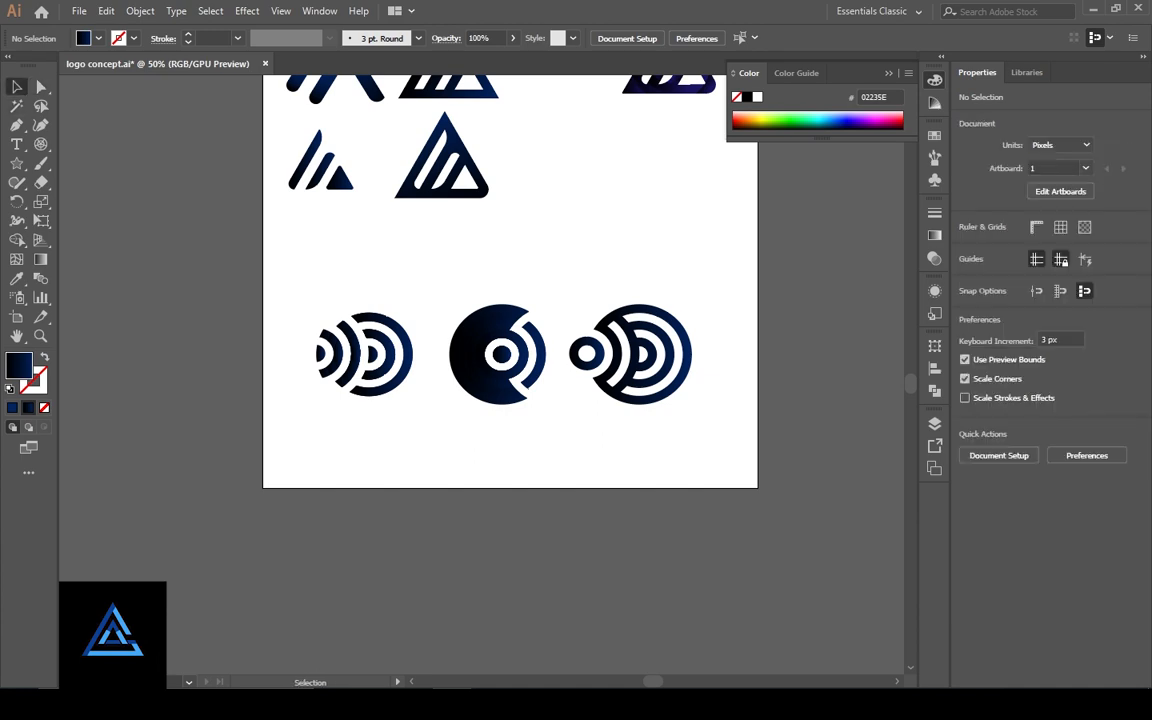
- Try ungrouping the arc-piece logo, rotating its left-hand arcs 180° and shifting them against the remaining rings
{"action": "scroll", "coordinate": [392, 375], "scroll_direction": "up", "scroll_amount": 4}
{"action": "left_click", "coordinate": [265, 355]}
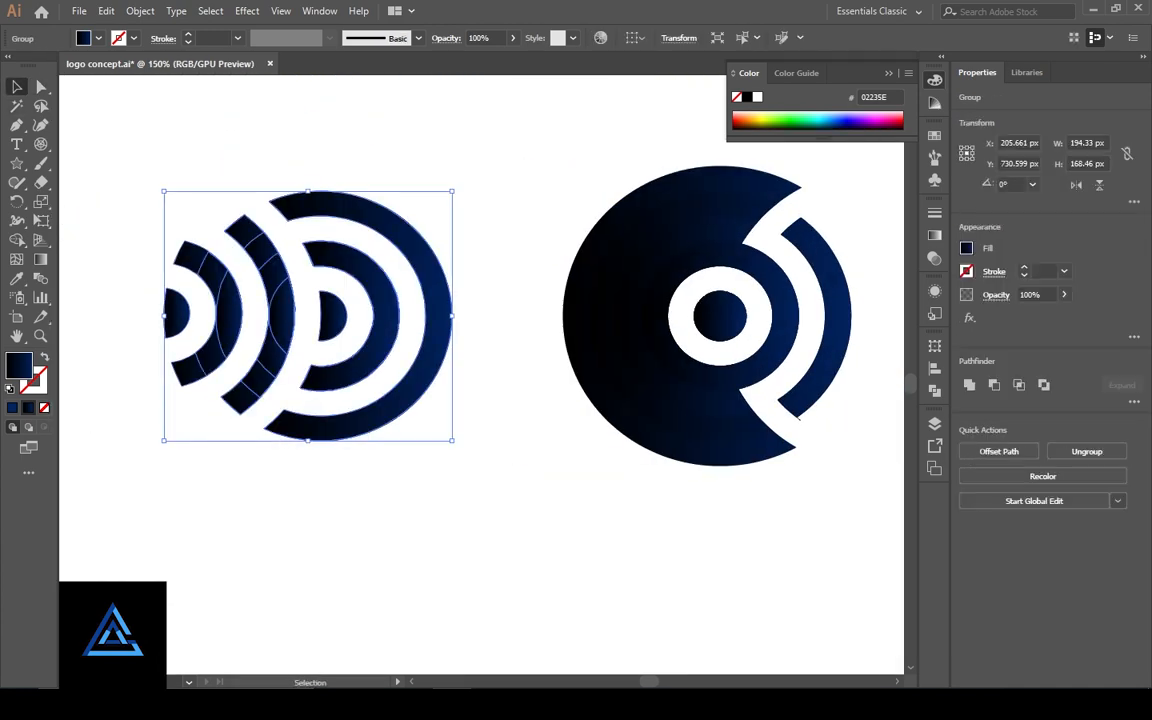
{"action": "right_click", "coordinate": [265, 358]}
{"action": "left_click", "coordinate": [318, 476]}
{"action": "left_click", "coordinate": [150, 190]}
{"action": "left_click_drag", "start_coordinate": [145, 195], "coordinate": [250, 410]}
{"action": "right_click", "coordinate": [288, 337]}
{"action": "mouse_move", "coordinate": [370, 551]}
{"action": "left_click", "coordinate": [490, 614]}
{"action": "key", "text": "Return"}
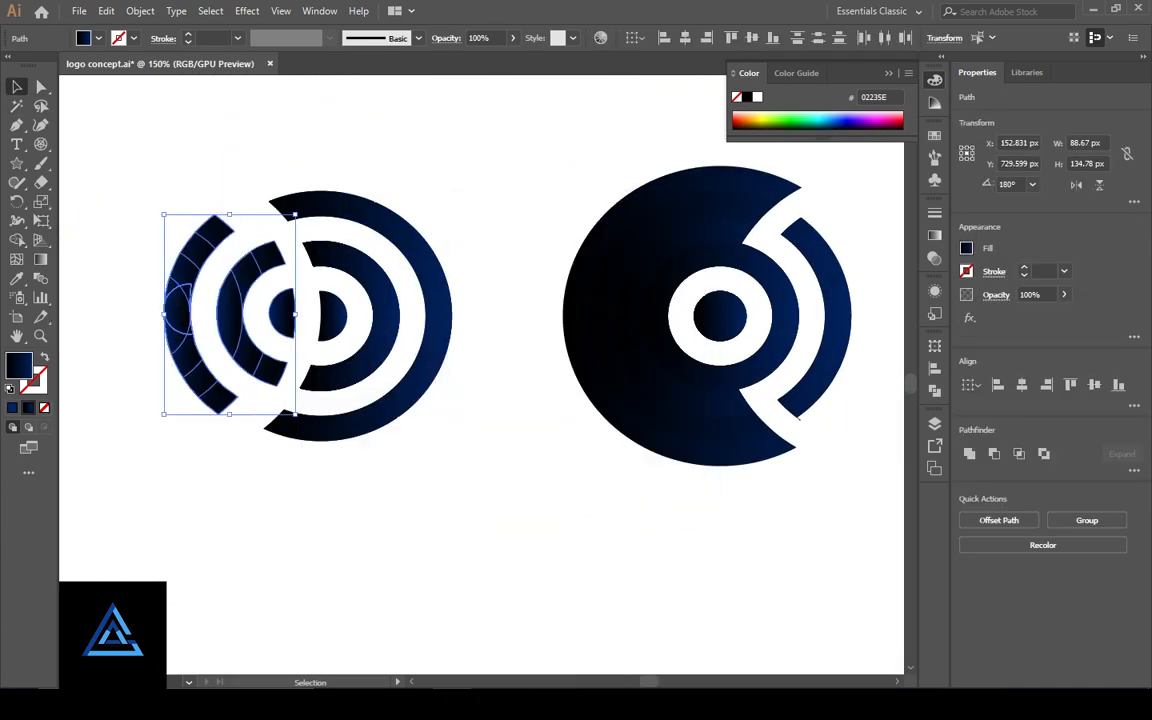
{"action": "key", "text": "Right"}
{"action": "key", "text": "Right"}
{"action": "key", "text": "Right"}
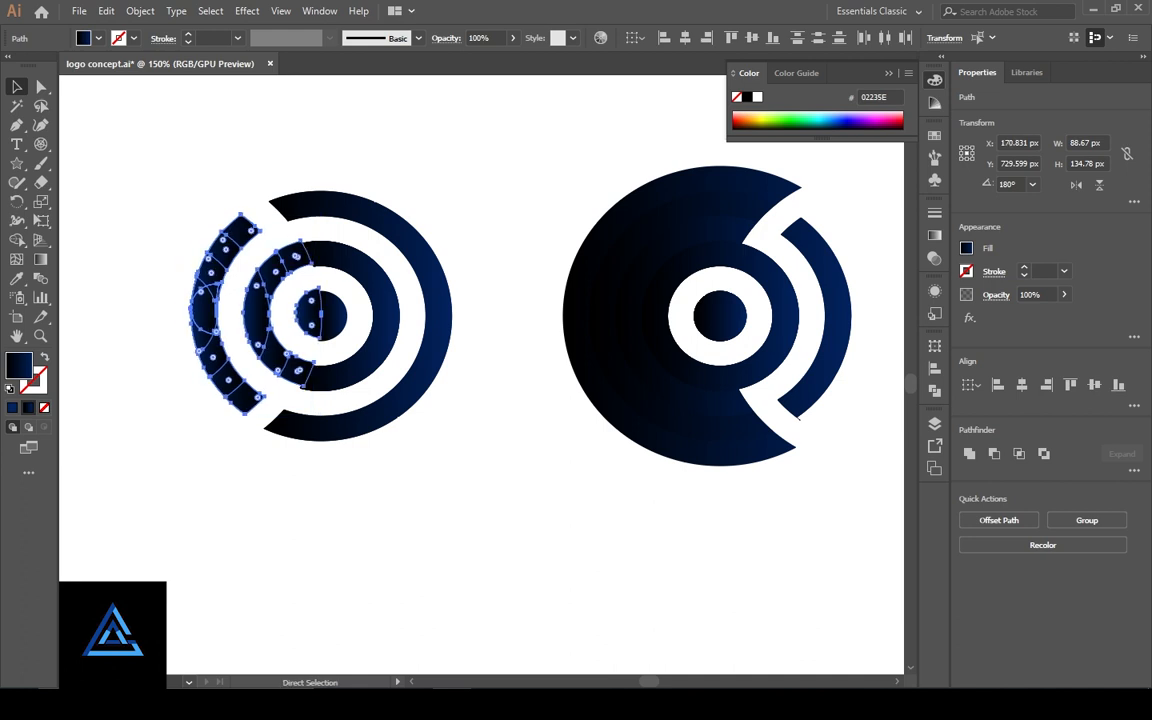
- Undo the shift, rotation and ungrouping of the arc-piece logo's left-hand arcs
{"action": "key", "text": "ctrl+z"}
{"action": "key", "text": "ctrl+z"}
{"action": "key", "text": "ctrl+z"}
{"action": "key", "text": "ctrl+z"}
{"action": "key", "text": "ctrl+z"}
{"action": "key", "text": "ctrl+z"}
{"action": "key", "text": "ctrl+z"}
{"action": "key", "text": "ctrl+z"}
{"action": "key", "text": "ctrl+shift+a"}
- Group the arc-piece logo and rotate both it and the middle ring logo 90° clockwise
{"action": "key", "text": "ctrl+minus"}
{"action": "key", "text": "ctrl+minus"}
{"action": "left_click_drag", "start_coordinate": [482, 378], "coordinate": [359, 410]}
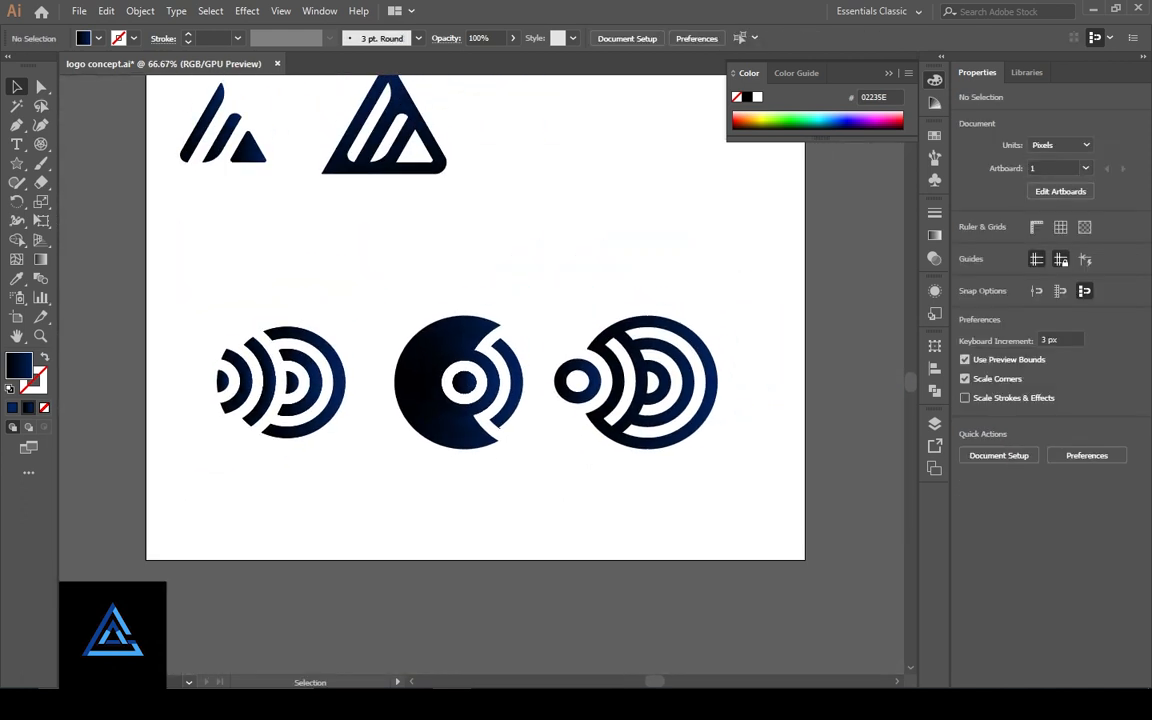
{"action": "left_click_drag", "start_coordinate": [195, 305], "coordinate": [365, 460]}
{"action": "key", "text": "ctrl+g"}
{"action": "left_click_drag", "start_coordinate": [349, 322], "coordinate": [341, 450]}
{"action": "key", "text": "ctrl+shift+a"}
{"action": "left_click", "coordinate": [281, 430]}
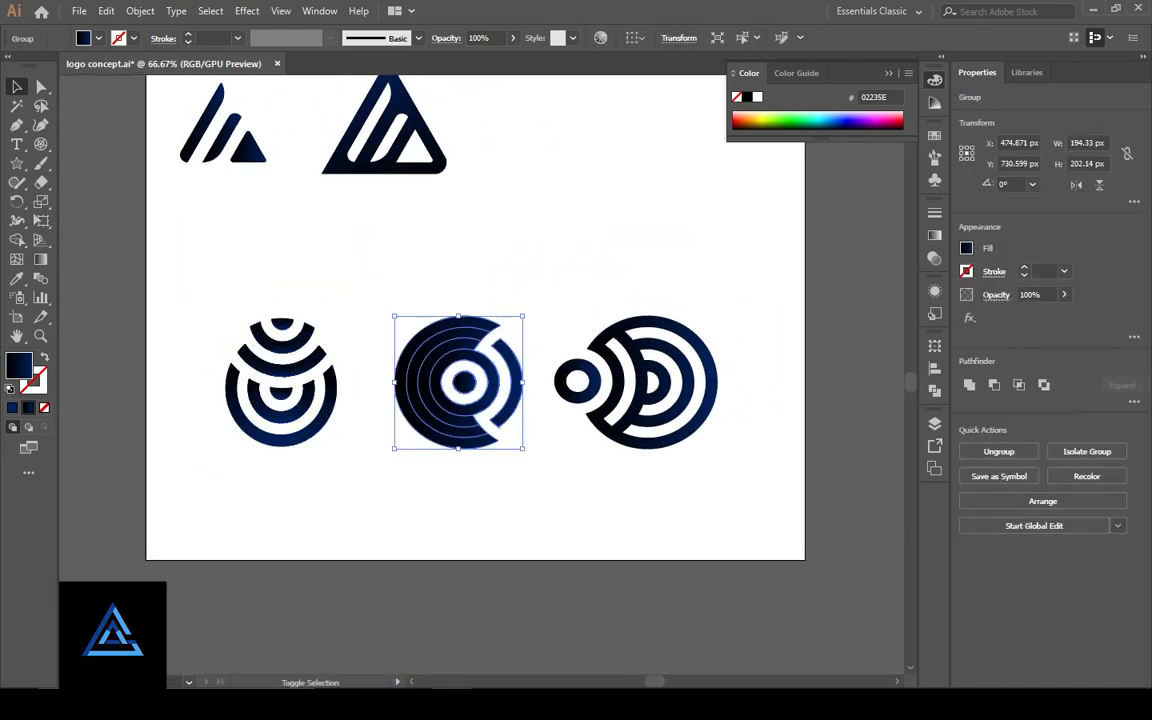
{"action": "left_click_drag", "start_coordinate": [529, 310], "coordinate": [529, 455]}
- Give the middle ring logo a white 1 pt stroke that separates its rings, keeping the gradient fill
{"action": "key", "text": "ctrl+shift+a"}
{"action": "key", "text": "ctrl+plus"}
{"action": "key", "text": "ctrl+plus"}
{"action": "key", "text": "ctrl+plus"}
{"action": "left_click", "coordinate": [530, 450]}
{"action": "left_click", "coordinate": [9, 389]}
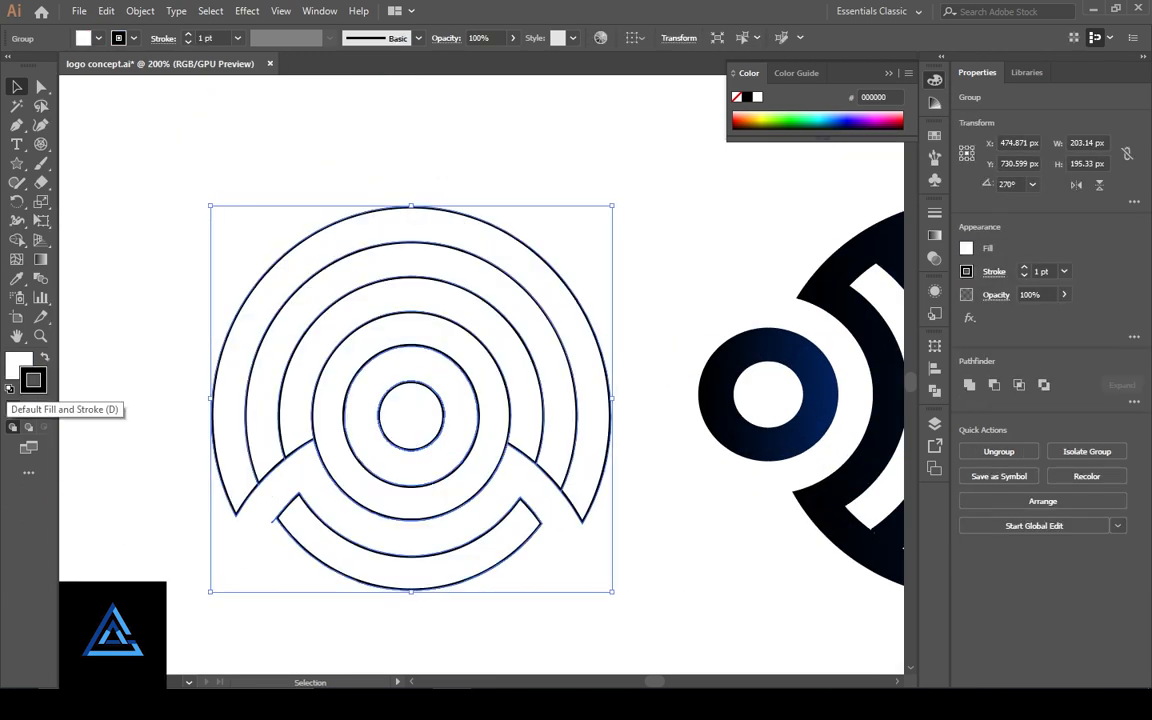
{"action": "scroll", "coordinate": [481, 378], "scroll_direction": "up", "scroll_amount": 3}
{"action": "key", "text": "ctrl+z"}
{"action": "double_click", "coordinate": [33, 379]}
{"action": "left_click", "coordinate": [682, 337]}
{"action": "key", "text": "Return"}
{"action": "scroll", "coordinate": [481, 378], "scroll_direction": "down", "scroll_amount": 3}
{"action": "key", "text": "ctrl+shift+a"}
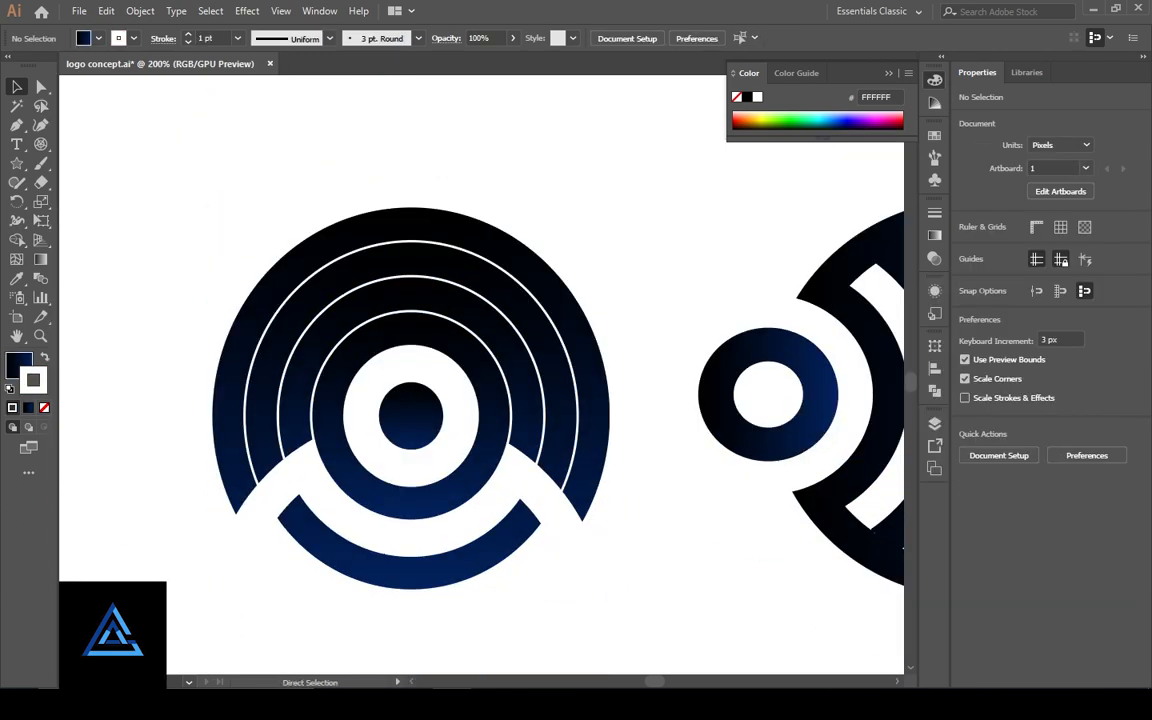
- Rotate the remaining ring logo 90° clockwise so its small circle sits at the top
{"action": "scroll", "coordinate": [384, 391], "scroll_direction": "down", "scroll_amount": 3}
{"action": "left_click", "coordinate": [600, 450]}
{"action": "left_click_drag", "start_coordinate": [660, 318], "coordinate": [645, 483]}
- Scale the three ring logos down together as a row
{"action": "left_click", "coordinate": [392, 445], "text": "shift"}
{"action": "left_click", "coordinate": [215, 448], "text": "shift"}
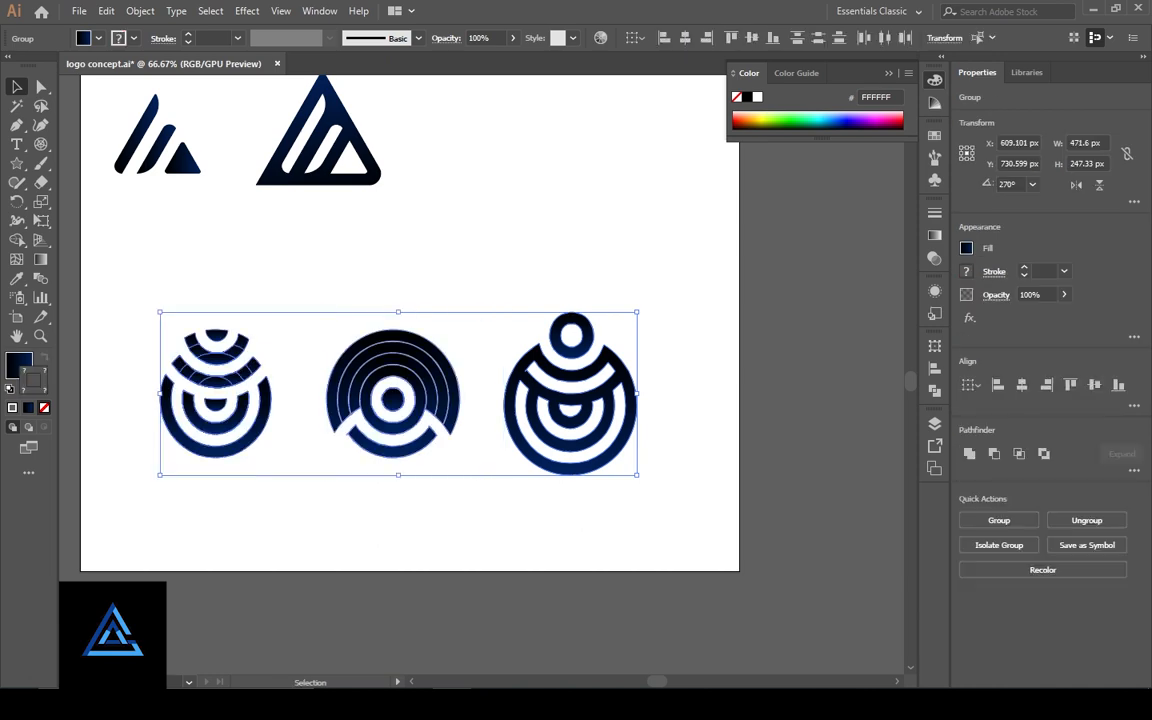
{"action": "left_click_drag", "start_coordinate": [305, 425], "coordinate": [303, 426]}
{"action": "left_click", "coordinate": [218, 381]}
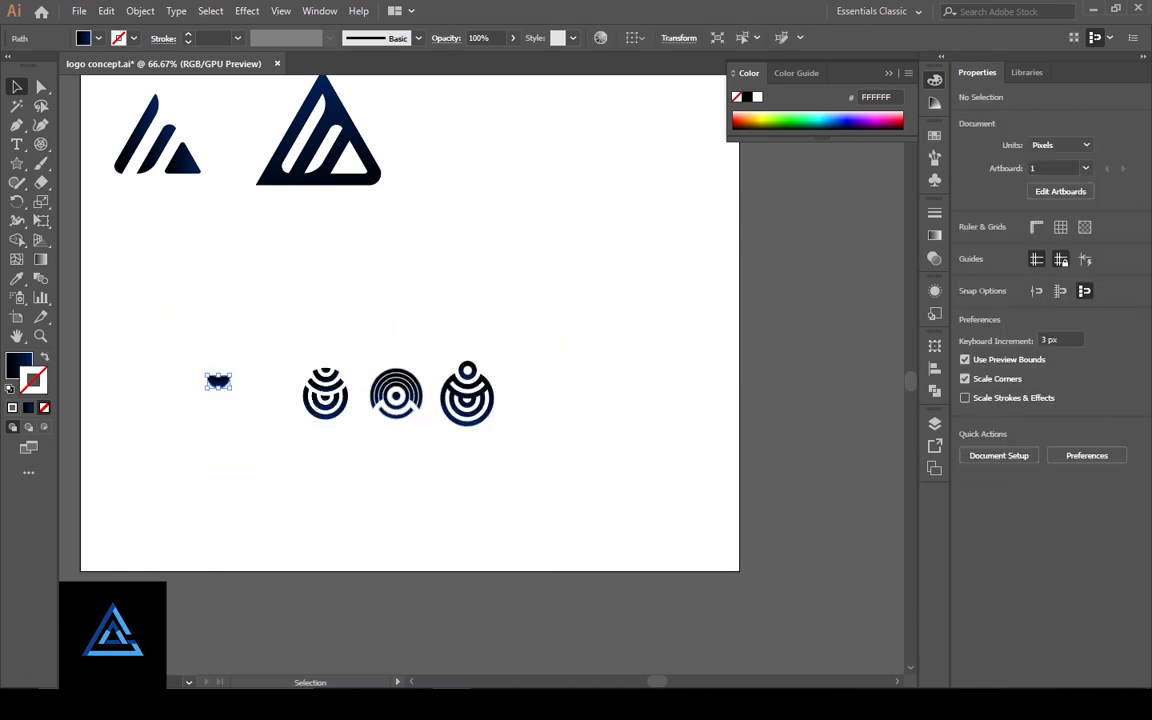
{"action": "key", "text": "ctrl+z"}
{"action": "left_click", "coordinate": [515, 400]}
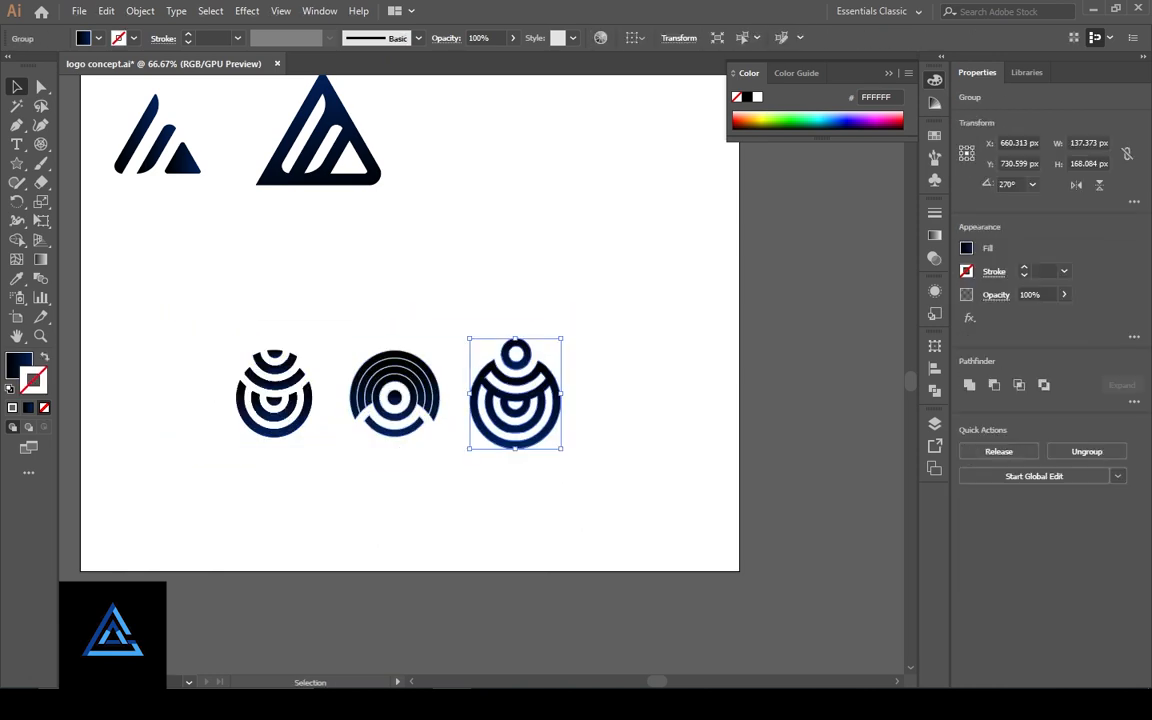
- Move the three ring logos into a row directly beneath the triangle logos
{"action": "left_click_drag", "start_coordinate": [225, 335], "coordinate": [420, 440]}
{"action": "left_click", "coordinate": [515, 400], "text": "shift"}
{"action": "left_click_drag", "start_coordinate": [515, 400], "coordinate": [278, 194]}
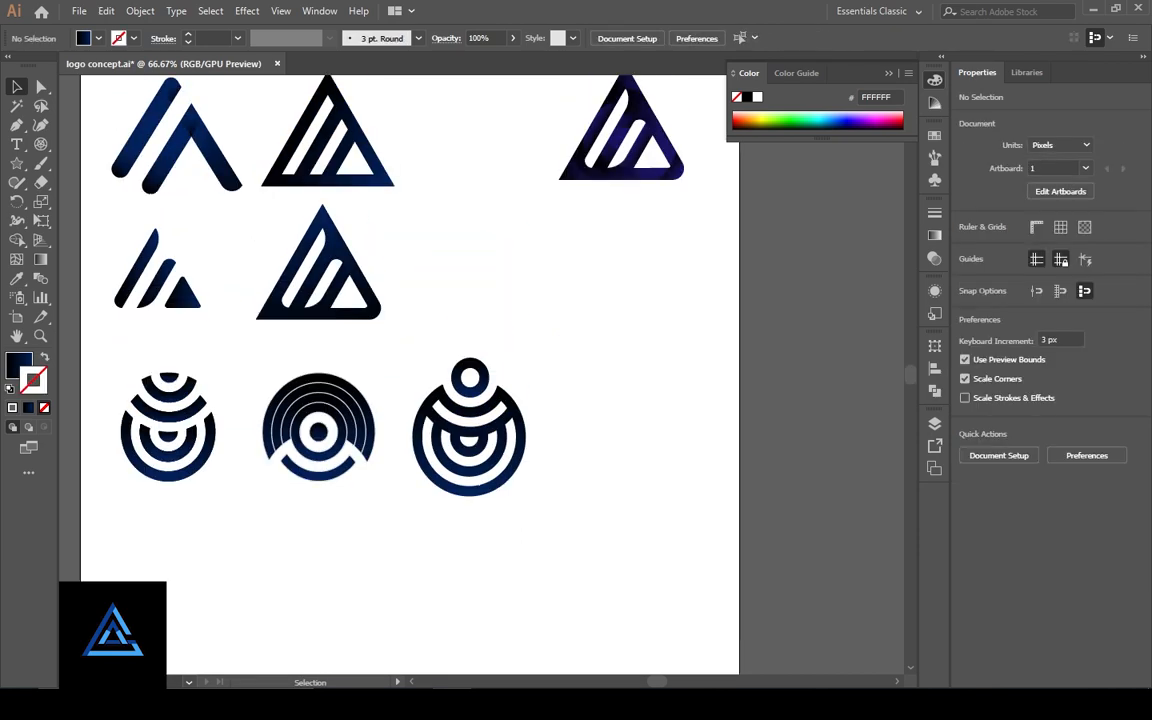
- Move the purple triangle logo to the artboard's lower right area
{"action": "left_click", "coordinate": [622, 200]}
{"action": "left_click_drag", "start_coordinate": [622, 200], "coordinate": [646, 558]}
{"action": "key", "text": "ctrl+shift+a"}
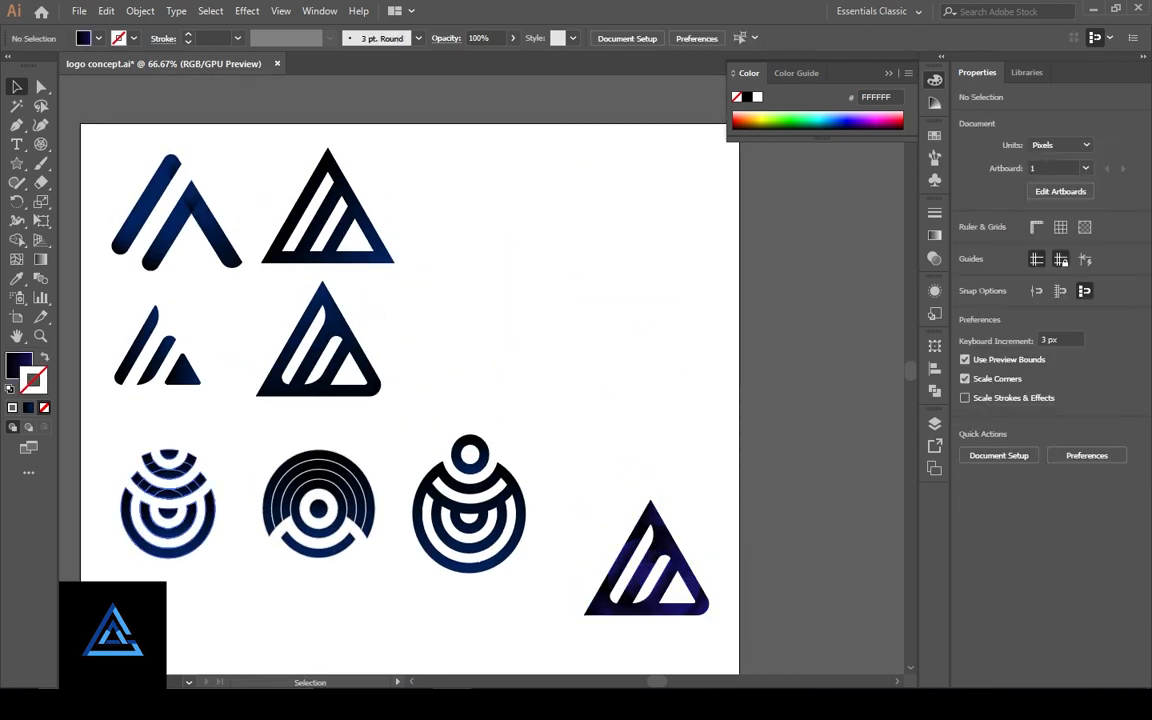
- Move the banded ring logo and the ring logo with the small top circle up beside the triangle logos
{"action": "left_click_drag", "start_coordinate": [168, 495], "coordinate": [472, 214]}
{"action": "left_click_drag", "start_coordinate": [649, 275], "coordinate": [630, 207]}
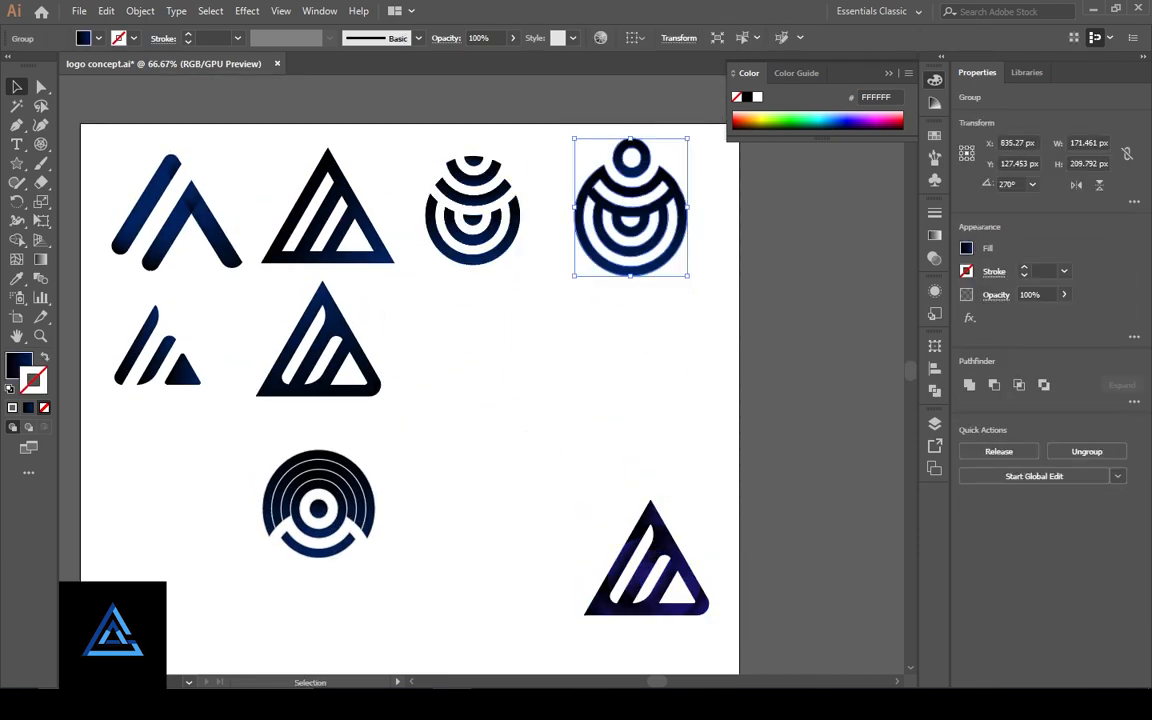
{"action": "left_click_drag", "start_coordinate": [469, 343], "coordinate": [473, 345]}
{"action": "left_click", "coordinate": [668, 560]}
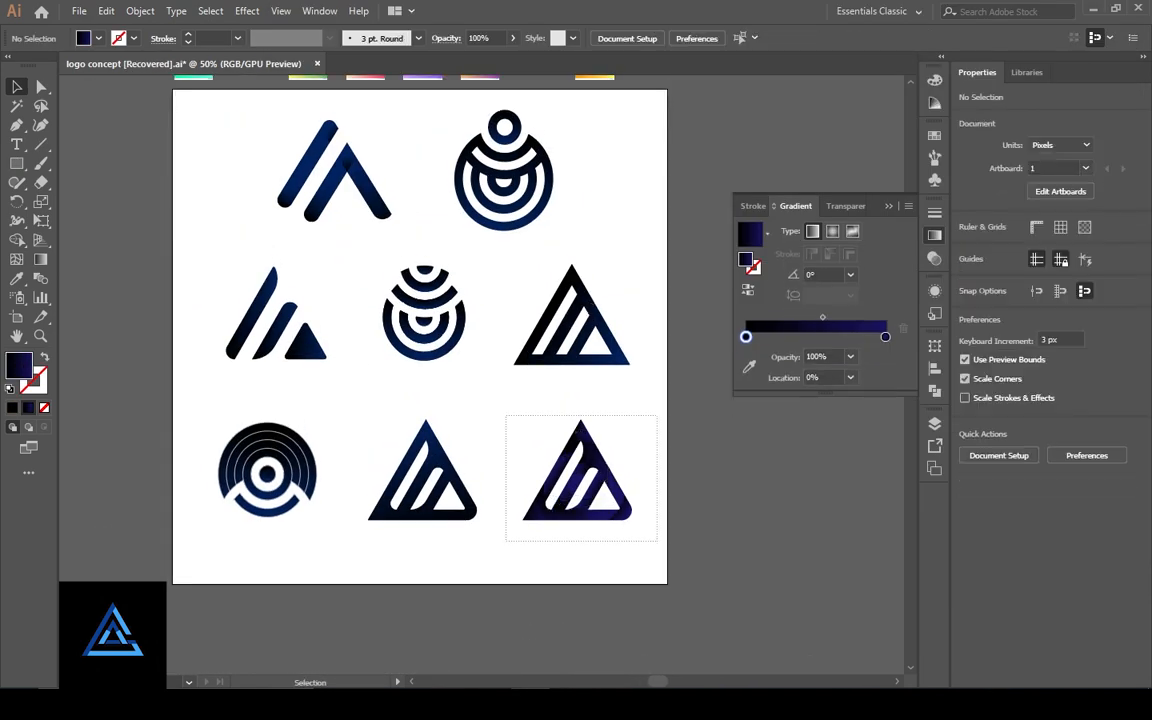
- Recolour the purple triangle logo's segments with the blue gradient used by the other logos
{"action": "key", "text": "i"}
{"action": "left_click_drag", "start_coordinate": [506, 415], "coordinate": [439, 215]}
{"action": "key", "text": "ctrl+shift+a"}
- Redirect the gradient on the triangle logo's left stripe segment to about 145.8°, with a colour stop at 23.09%
{"action": "key", "text": "ctrl+equal"}
{"action": "key", "text": "ctrl+equal"}
{"action": "key", "text": "ctrl+equal"}
{"action": "key", "text": "ctrl+equal"}
{"action": "key", "text": "ctrl+equal"}
{"action": "left_click_drag", "start_coordinate": [600, 400], "coordinate": [581, 464]}
{"action": "left_click", "coordinate": [370, 330]}
{"action": "key", "text": "g"}
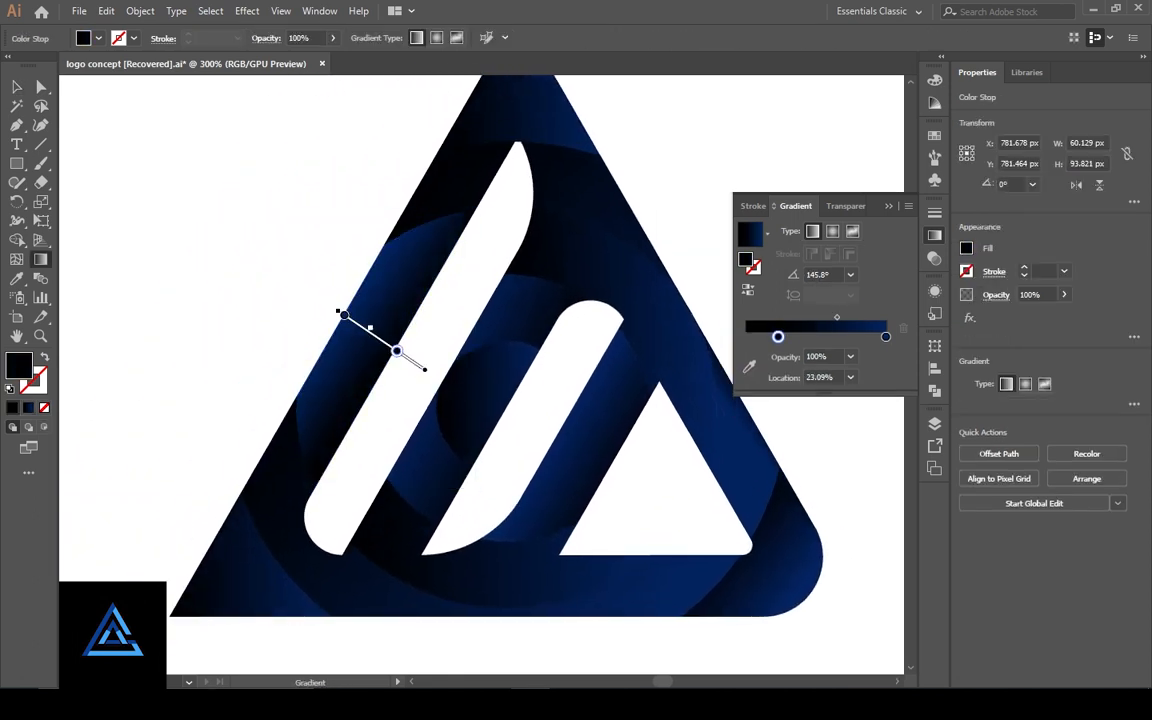
{"action": "key", "text": "v"}
- Angle the gradients on the triangle's bottom band to about -36.4° and on its rounded corner segment to about -36.9°
{"action": "key", "text": "g"}
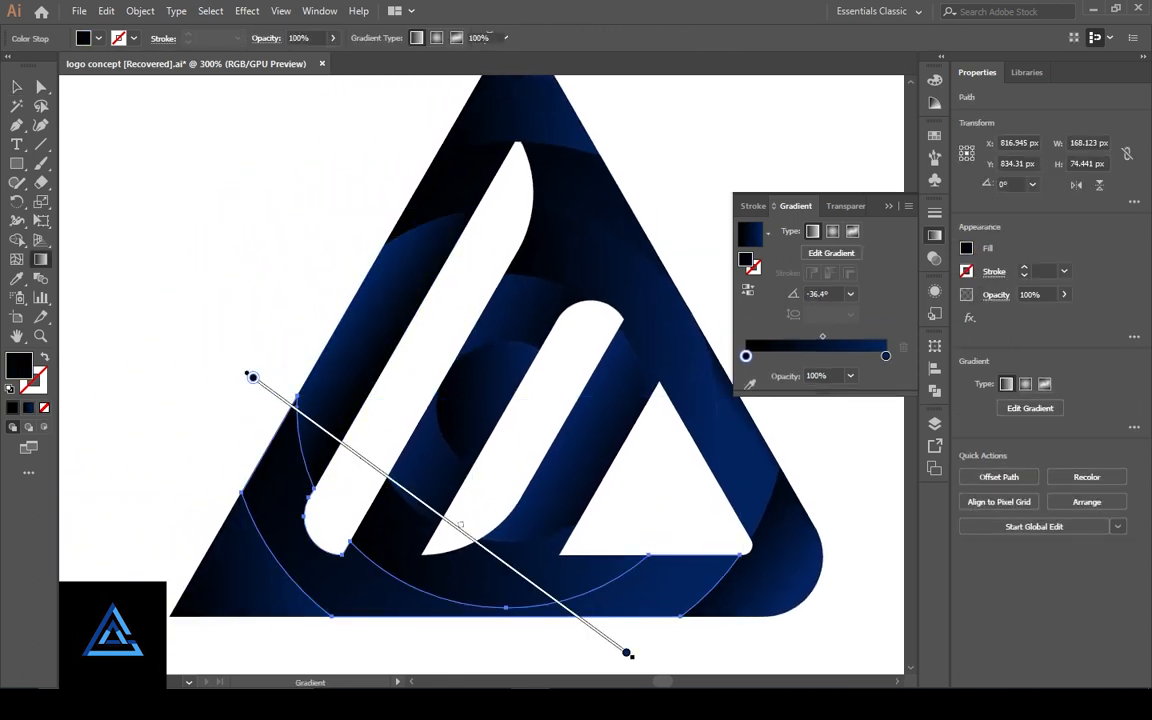
{"action": "left_click", "coordinate": [711, 528]}
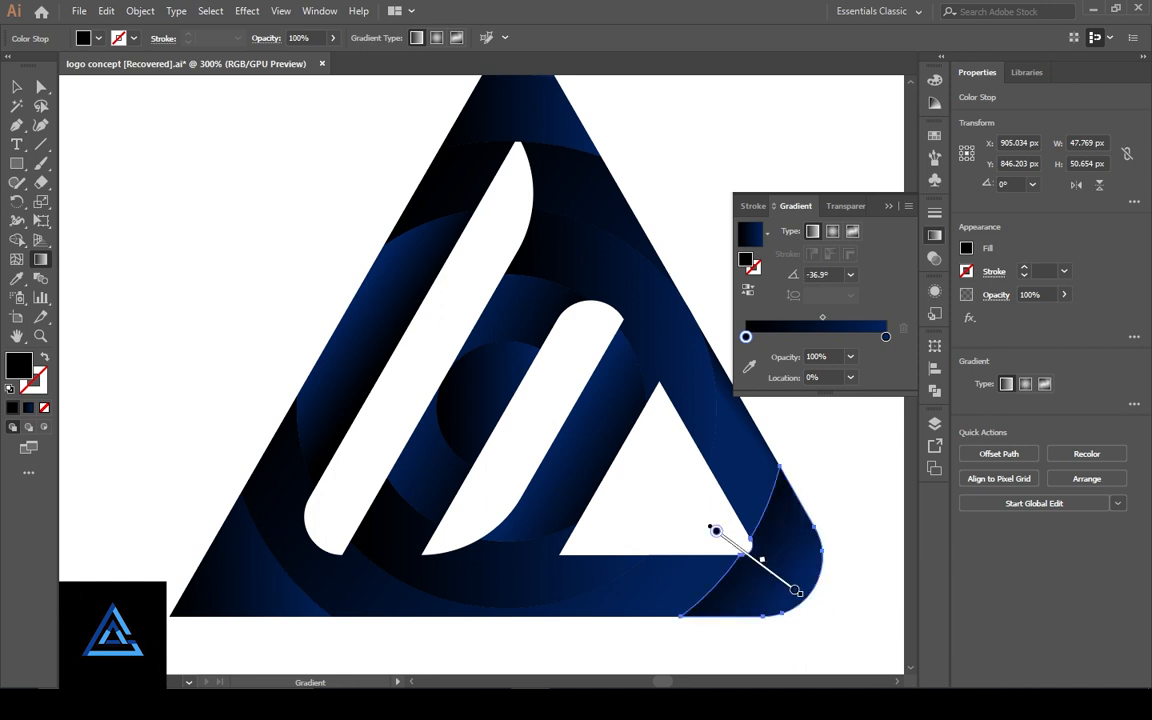
{"action": "key", "text": "v"}
{"action": "left_click", "coordinate": [711, 528]}
- Redirect the gradient on the triangle logo's upper segment to about -88.7°
{"action": "key", "text": "ctrl+minus"}
{"action": "key", "text": "ctrl+minus"}
{"action": "mouse_move", "coordinate": [434, 330]}
{"action": "left_mouse_down"}
{"action": "mouse_move", "coordinate": [647, 341]}
{"action": "mouse_move", "coordinate": [479, 326]}
{"action": "left_mouse_up"}
{"action": "left_click", "coordinate": [647, 243]}
{"action": "key", "text": "g"}
{"action": "key", "text": "v"}
{"action": "key", "text": "ctrl+shift+a"}
- Redirect the gradient on the circular segment in the triangle's middle to about -29.9°
{"action": "key", "text": "ctrl+plus"}
{"action": "key", "text": "ctrl+plus"}
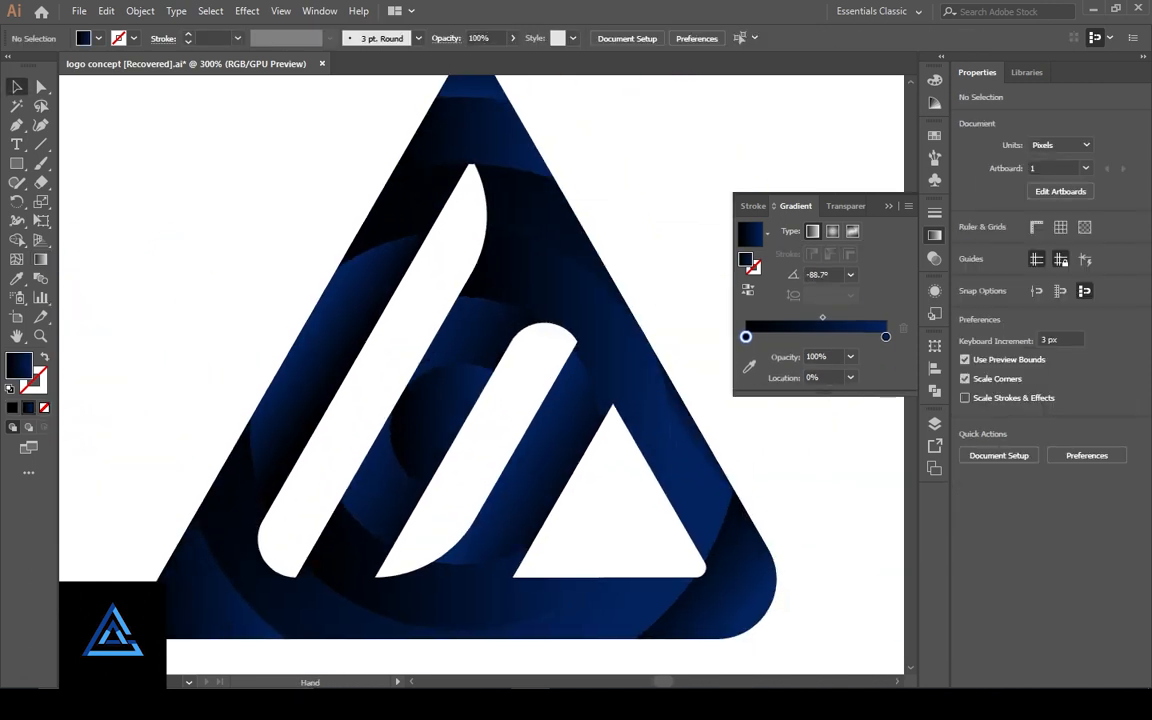
{"action": "left_click", "coordinate": [432, 424]}
{"action": "key", "text": "g"}
{"action": "key", "text": "v"}
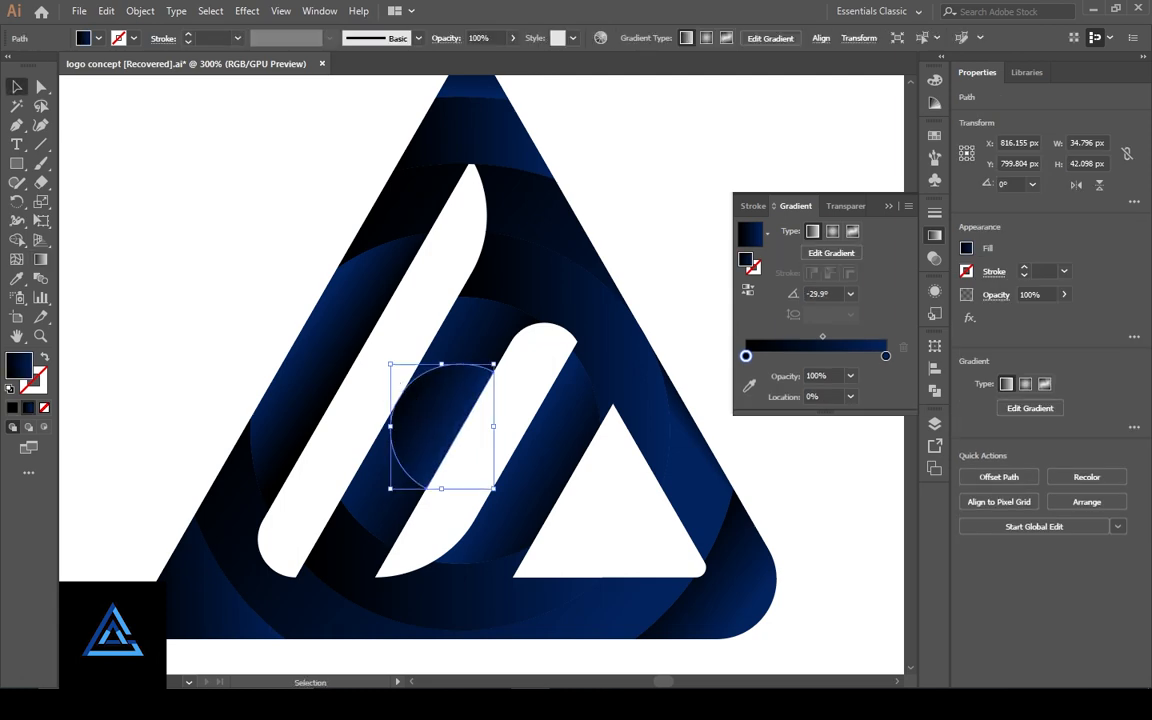
{"action": "key", "text": "ctrl+shift+a"}
- Recolour the concentric ring logo on the dark blue background with a solid red BA2D2D fill
{"action": "key", "text": "ctrl+minus"}
{"action": "key", "text": "ctrl+minus"}
{"action": "key", "text": "ctrl+minus"}
{"action": "key", "text": "ctrl+minus"}
{"action": "key", "text": "ctrl+minus"}
{"action": "key", "text": "ctrl+minus"}
{"action": "scroll", "coordinate": [345, 431], "scroll_direction": "up", "scroll_amount": 5}
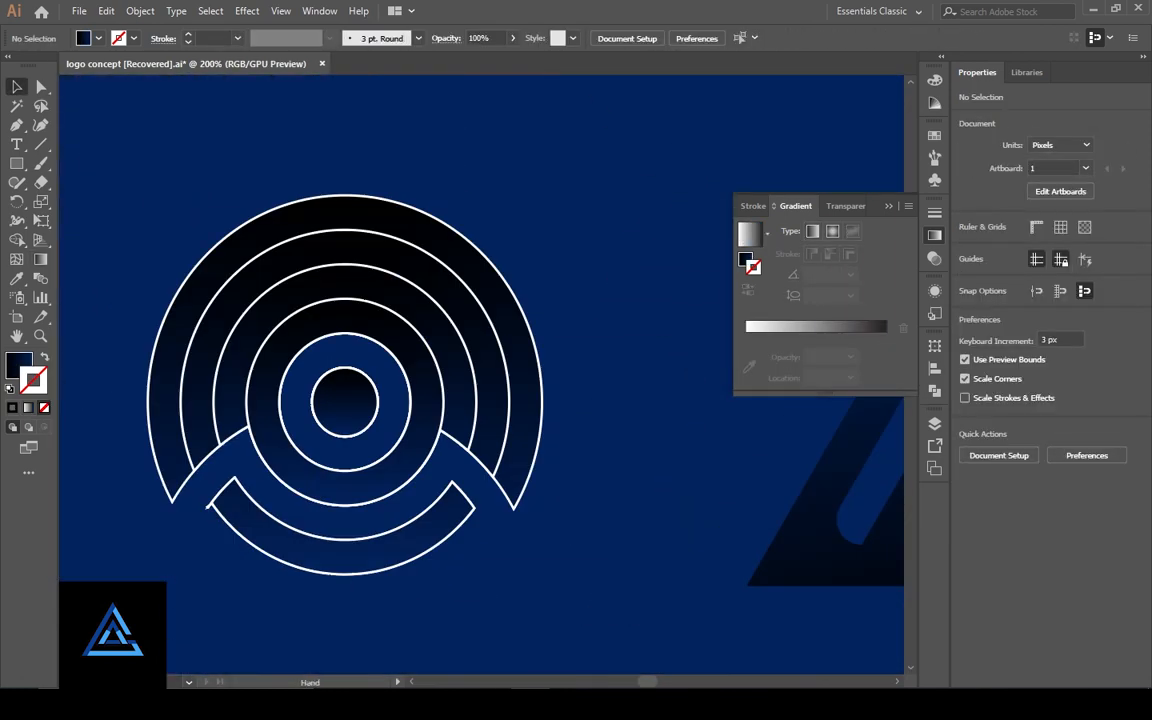
{"action": "left_click", "coordinate": [345, 402]}
{"action": "double_click", "coordinate": [34, 380]}
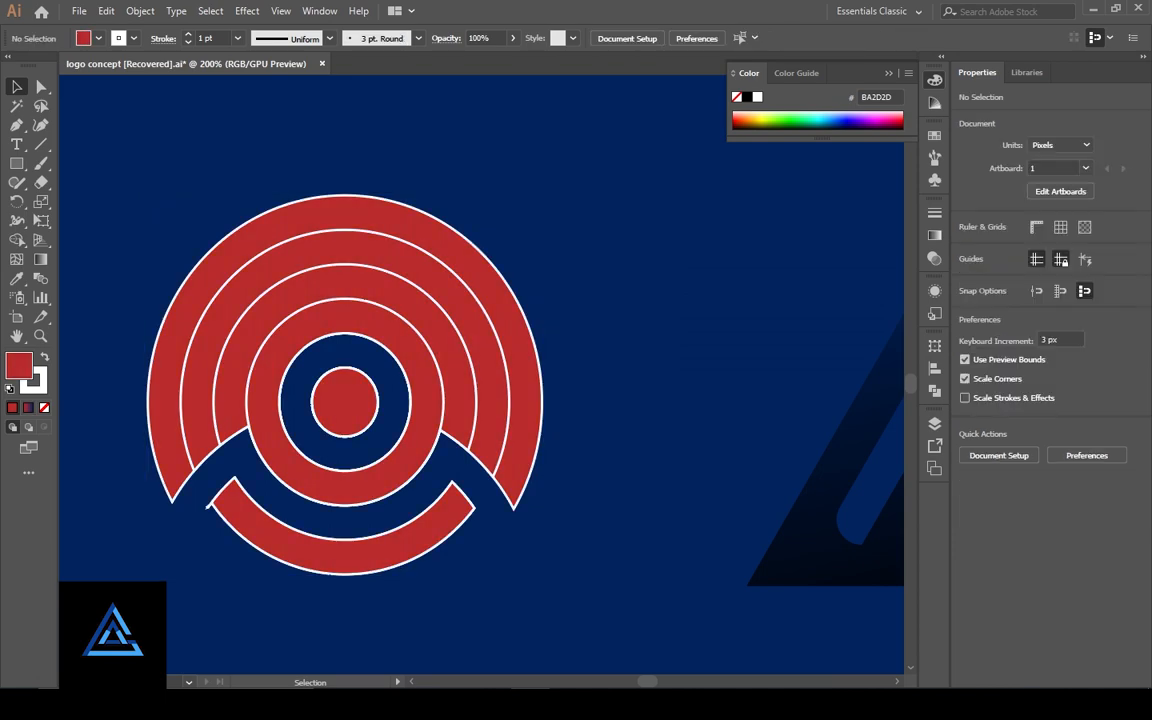
- Try to expand the red ring logo's fills and strokes into separate shapes
{"action": "left_click", "coordinate": [140, 10]}
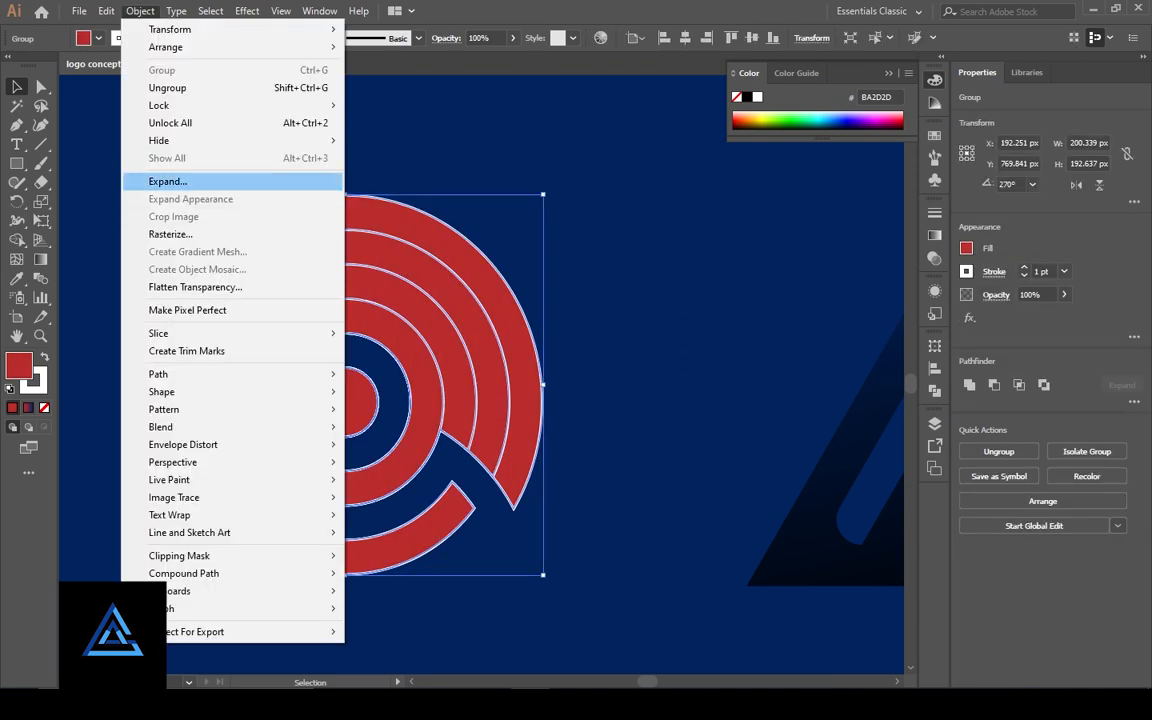
{"action": "left_click", "coordinate": [185, 180]}
{"action": "left_click", "coordinate": [535, 442]}
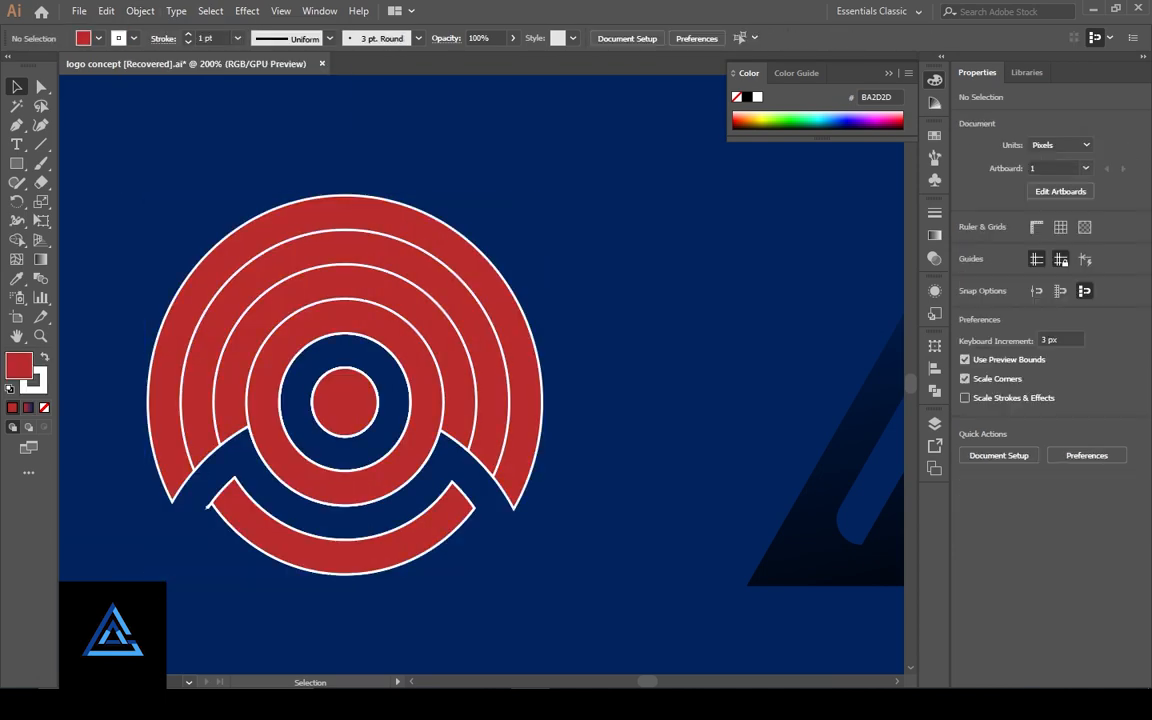
- Examine the white outlines between the ring logo's red bands up close by selecting individual bands
{"action": "key", "text": "ctrl+plus"}
{"action": "key", "text": "ctrl+plus"}
{"action": "key", "text": "ctrl+plus"}
{"action": "key", "text": "ctrl+plus"}
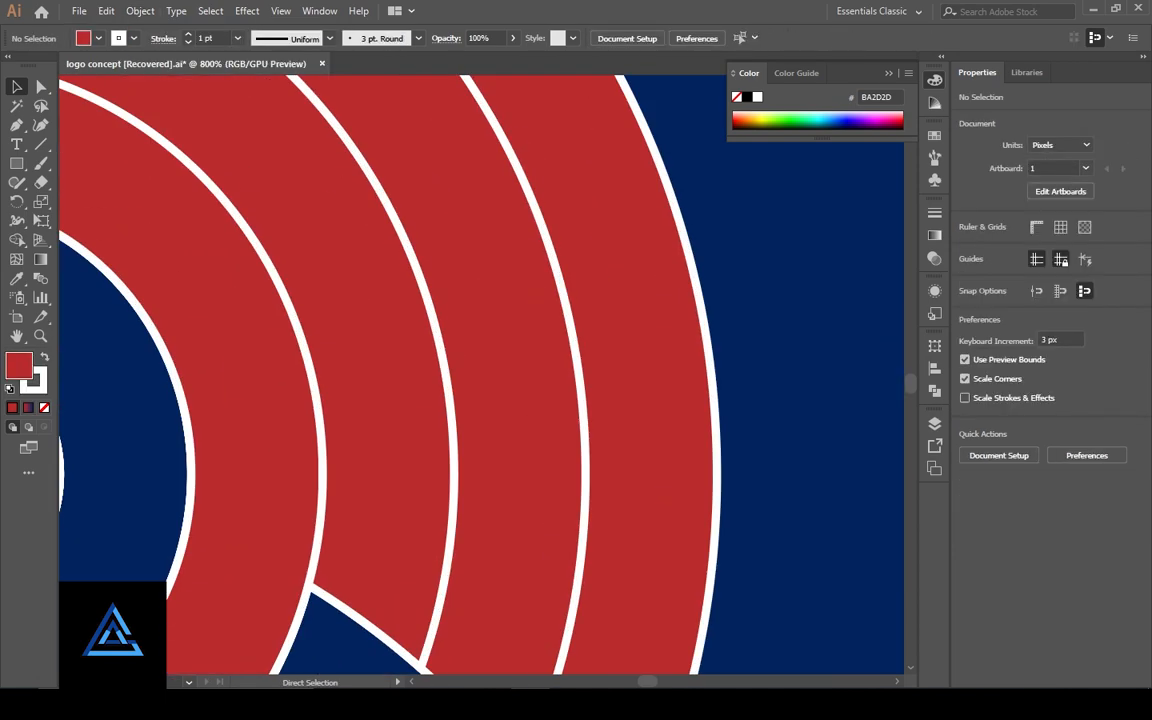
{"action": "left_click_drag", "start_coordinate": [208, 506], "coordinate": [777, 316]}
{"action": "left_click", "coordinate": [506, 297]}
{"action": "key", "text": "ctrl+shift+a"}
{"action": "left_click", "coordinate": [177, 297]}
{"action": "key", "text": "ctrl+minus"}
{"action": "key", "text": "ctrl+minus"}
{"action": "key", "text": "ctrl+minus"}
{"action": "key", "text": "ctrl+minus"}
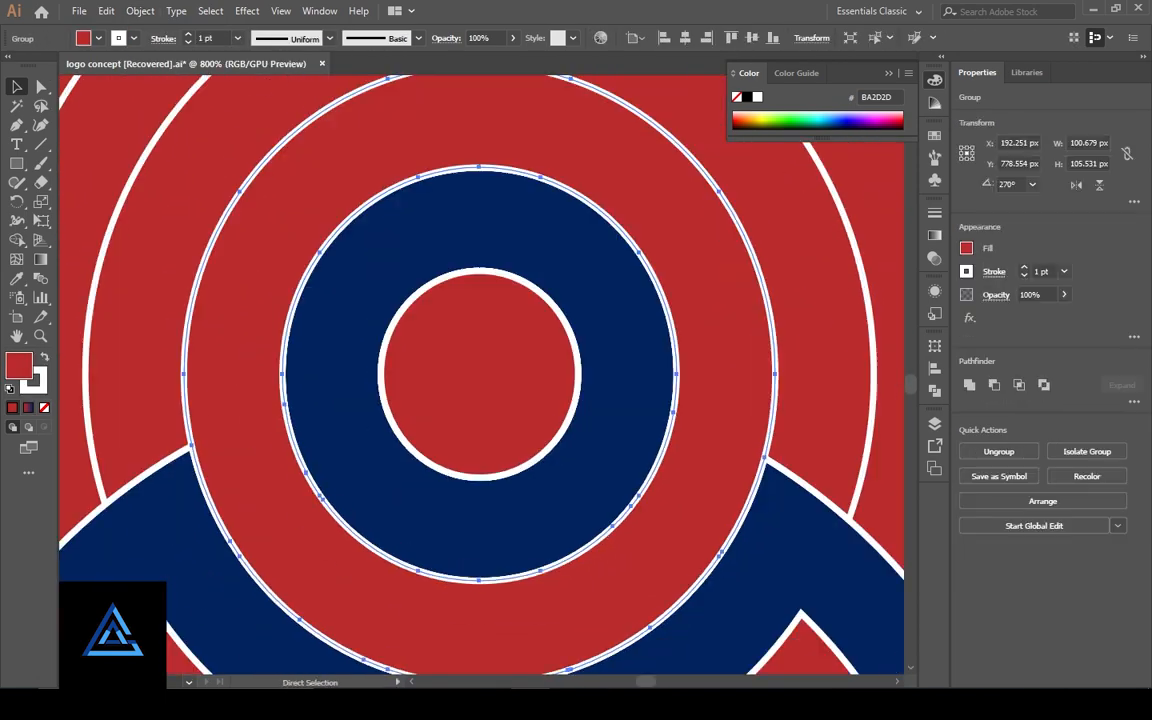
- Ungroup the ring logo and expand its outlines into filled shapes
{"action": "key", "text": "ctrl+shift+a"}
{"action": "left_click_drag", "start_coordinate": [250, 140], "coordinate": [700, 570]}
{"action": "left_click", "coordinate": [994, 453]}
{"action": "key", "text": "Return"}
{"action": "key", "text": "ctrl+shift+a"}
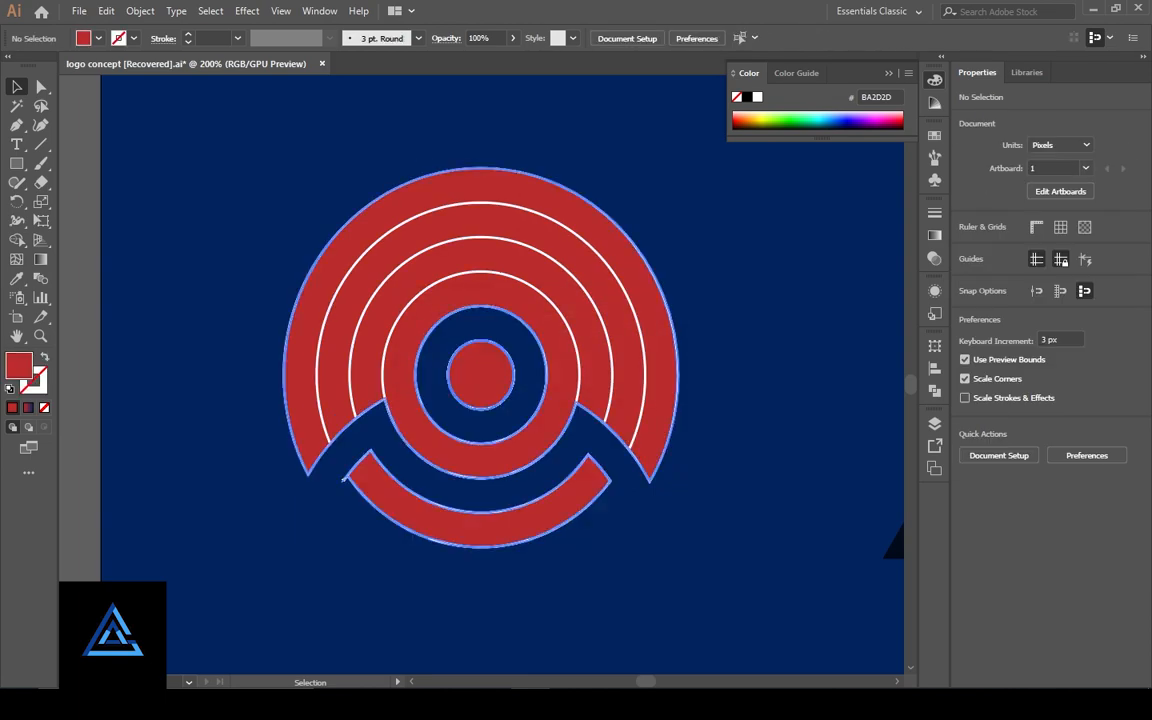
- Ungroup the ring logo's nested groups so that its bands and outlines can be selected separately
{"action": "key", "text": "a"}
{"action": "left_click", "coordinate": [481, 290]}
{"action": "right_click", "coordinate": [650, 428]}
{"action": "left_click", "coordinate": [690, 561]}
{"action": "key", "text": "ctrl+shift+a"}
{"action": "right_click", "coordinate": [625, 398]}
{"action": "left_click", "coordinate": [665, 532]}
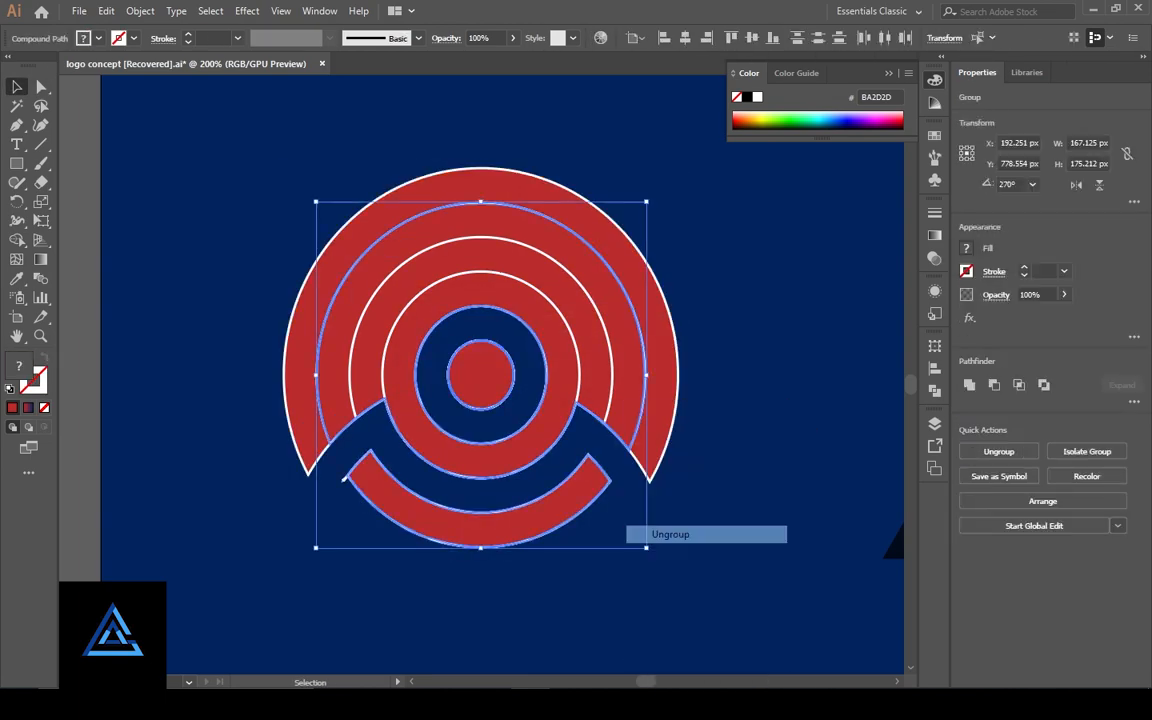
{"action": "right_click", "coordinate": [597, 374]}
{"action": "left_click", "coordinate": [640, 508]}
{"action": "right_click", "coordinate": [585, 251]}
{"action": "right_click", "coordinate": [507, 258]}
{"action": "key", "text": "ctrl+shift+a"}
{"action": "left_click", "coordinate": [481, 288]}
{"action": "left_click", "coordinate": [481, 185]}
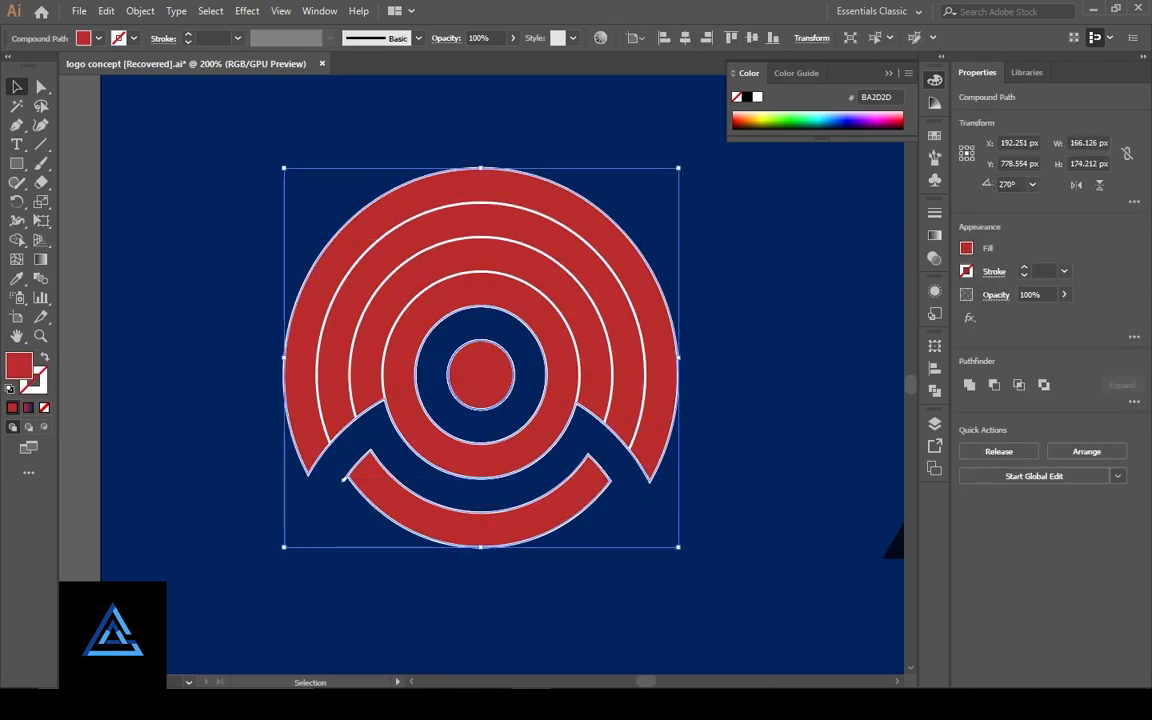
{"action": "key", "text": "ctrl+a"}
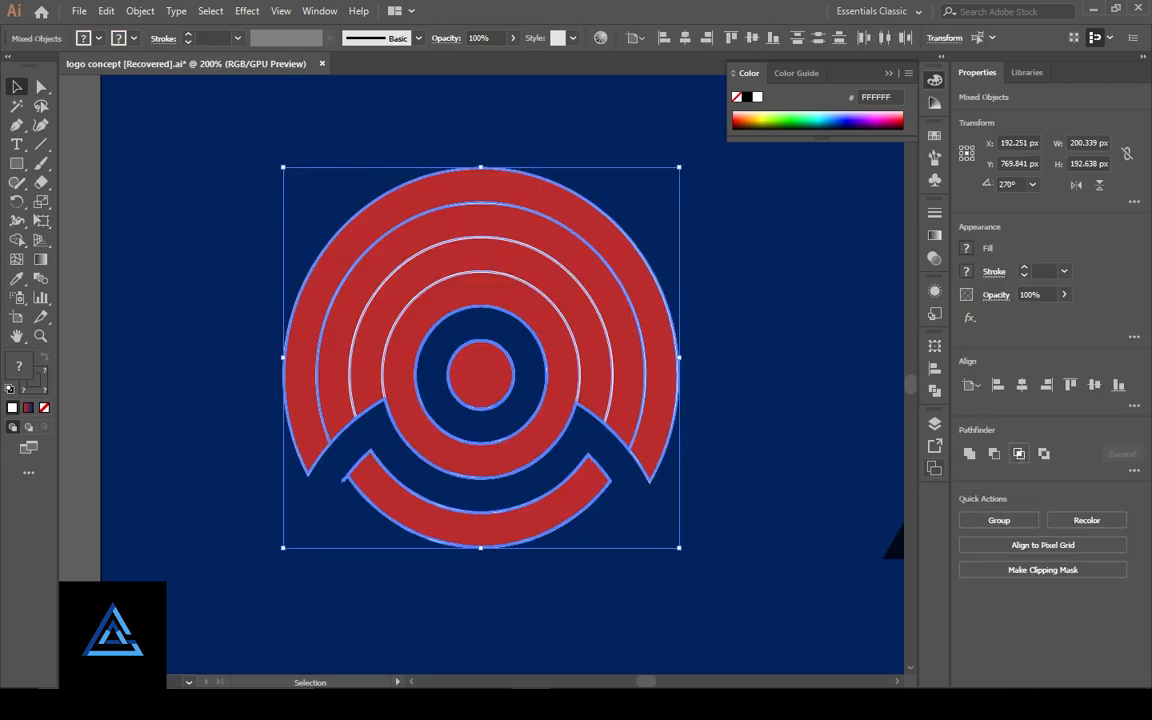
- Delete the white outlines around the outer bands, centre circle and lower arc, hiding the red shapes temporarily to protect them
{"action": "key", "text": "a"}
{"action": "key", "text": "ctrl+shift+a"}
{"action": "left_click", "coordinate": [481, 185]}
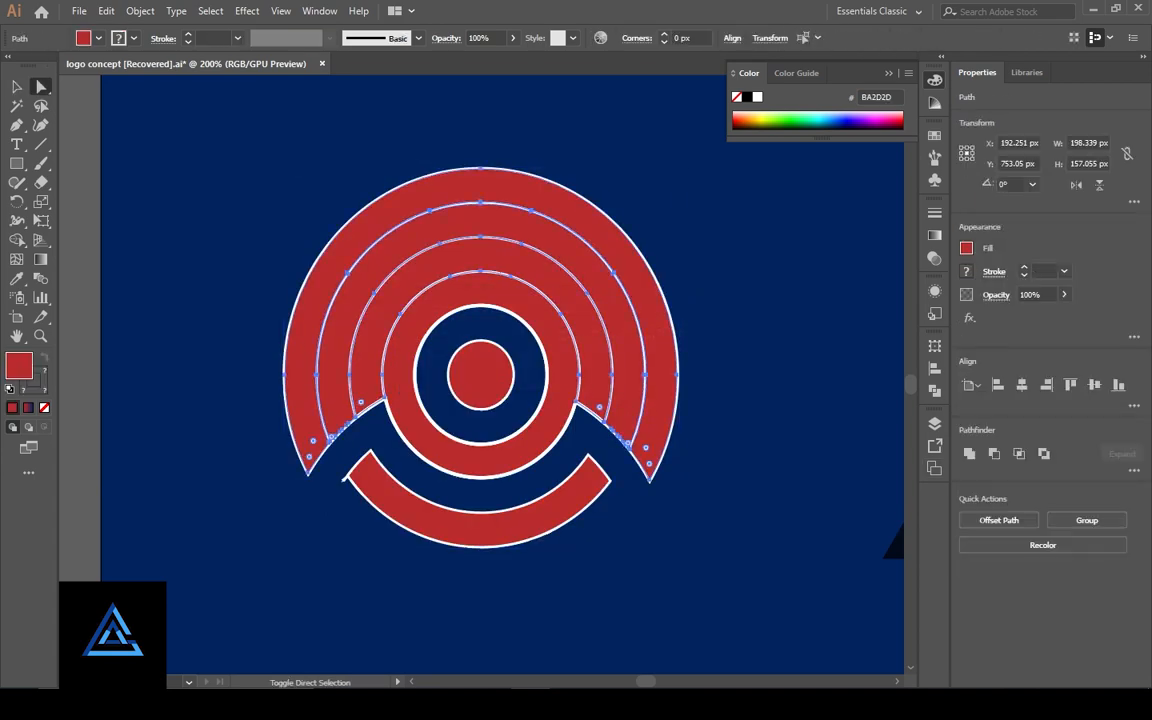
{"action": "left_click", "coordinate": [481, 530], "text": "shift"}
{"action": "key", "text": "ctrl+3"}
{"action": "key", "text": "v"}
{"action": "key", "text": "ctrl+a"}
{"action": "key", "text": "Delete"}
{"action": "key", "text": "ctrl+alt+3"}
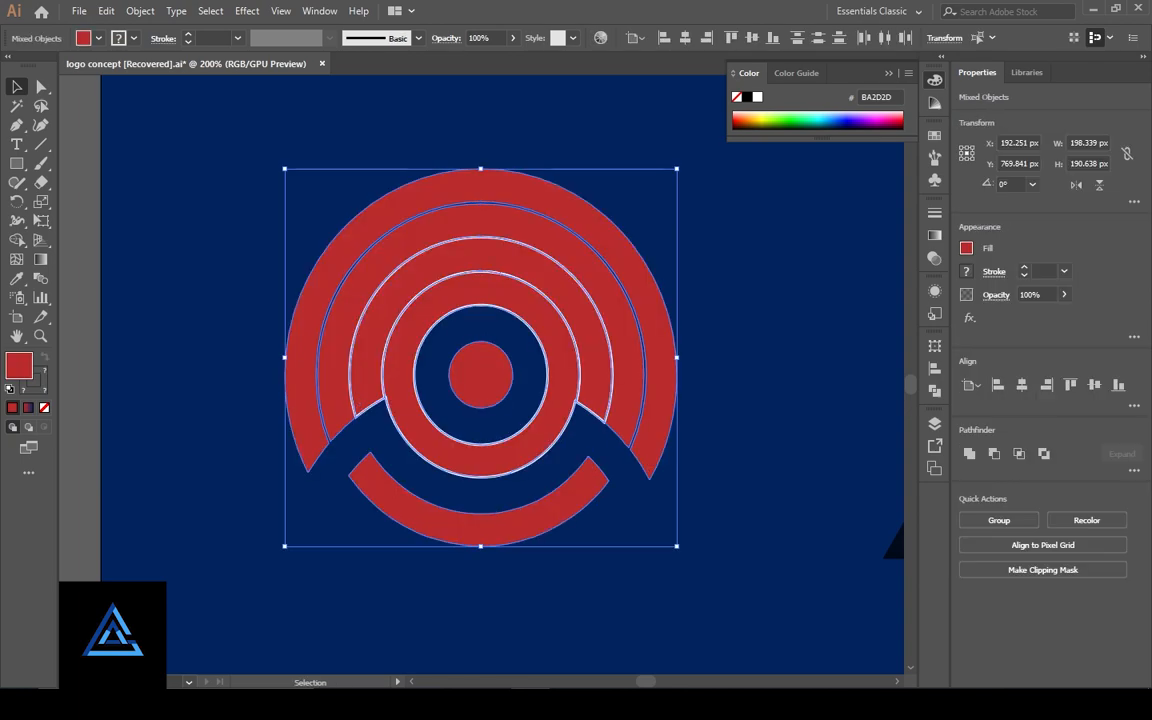
- Try to expand the third band from the outside and delete its white outline
{"action": "key", "text": "ctrl+shift+a"}
{"action": "key", "text": "ctrl+plus"}
{"action": "key", "text": "ctrl+plus"}
{"action": "key", "text": "ctrl+plus"}
{"action": "left_click_drag", "start_coordinate": [135, 370], "coordinate": [370, 375]}
{"action": "left_click", "coordinate": [370, 375]}
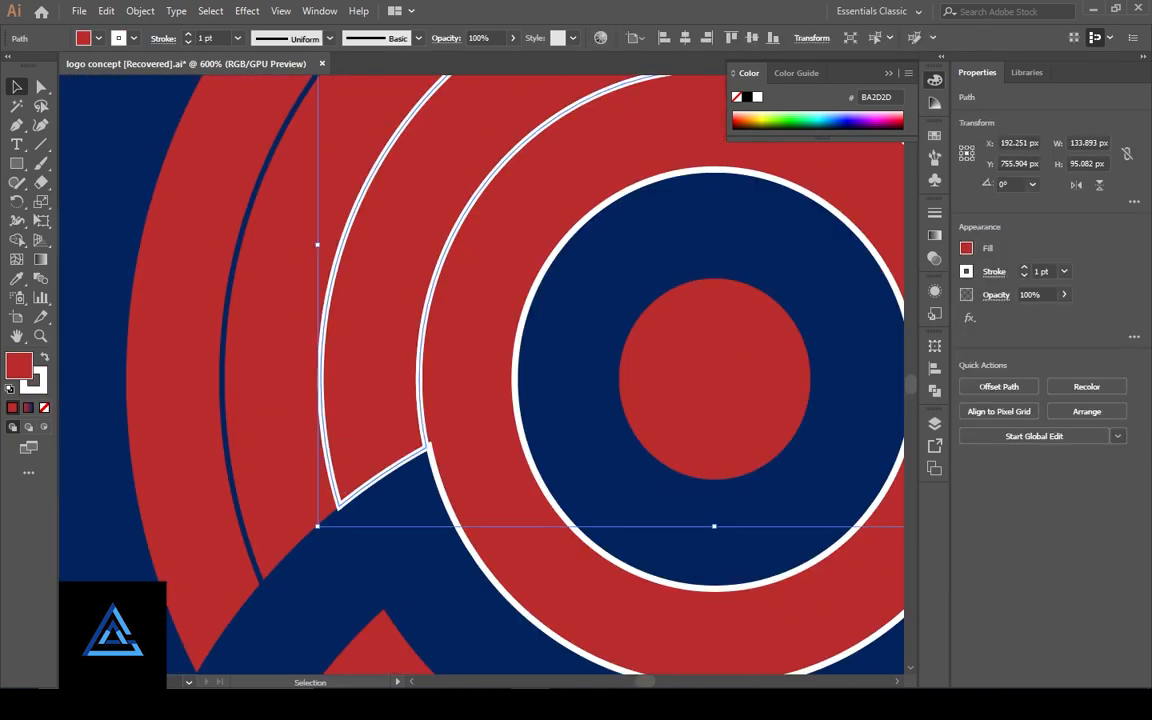
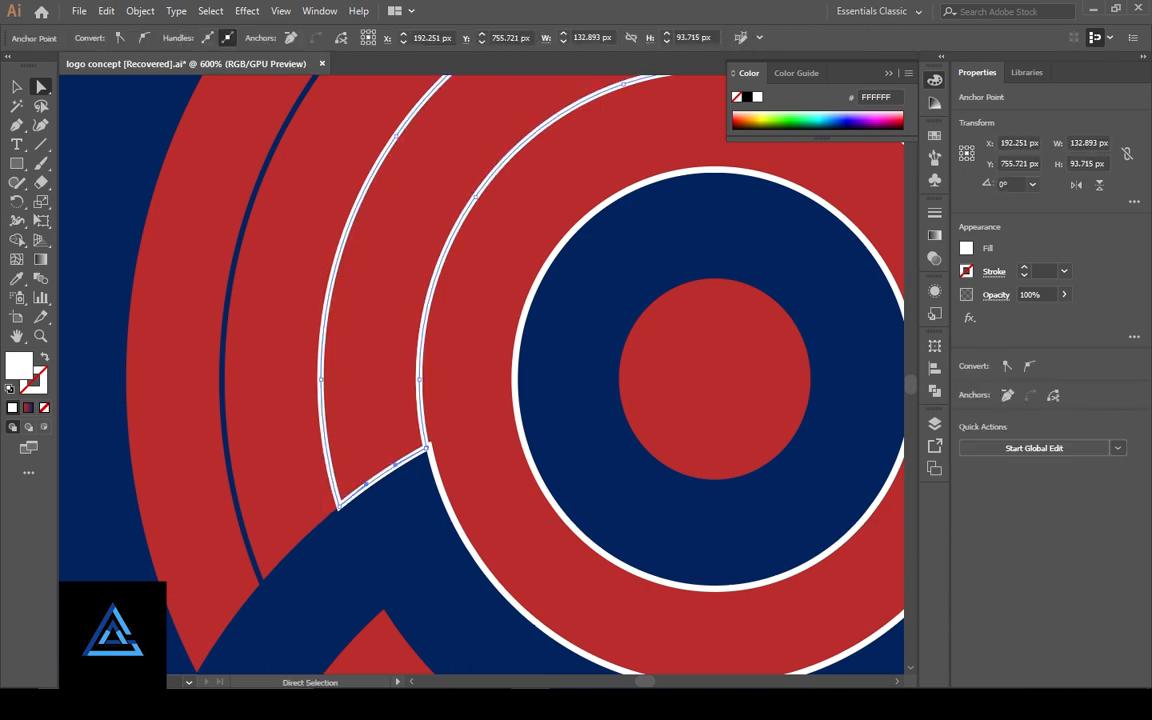
{"action": "key", "text": "ctrl+shift+a"}
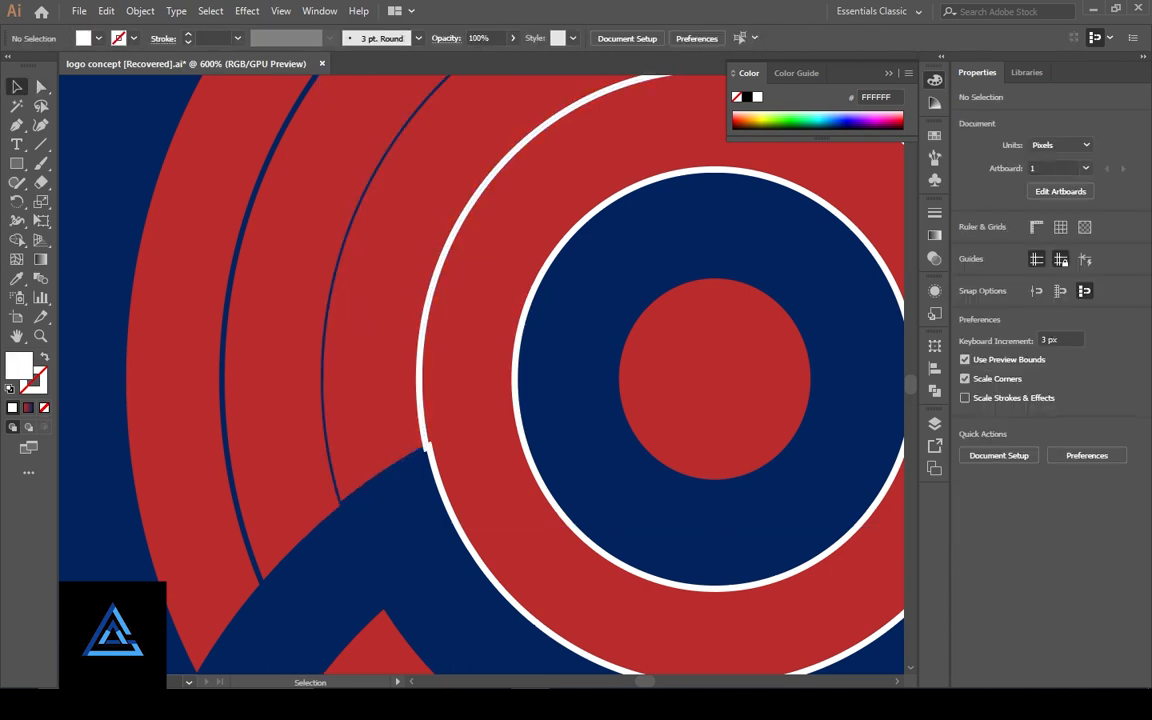
- Undo the deletion of the inner ring and the preceding removal of the neighbouring band's white outline
{"action": "left_click", "coordinate": [467, 425]}
{"action": "key", "text": "Delete"}
{"action": "key", "text": "ctrl+z"}
{"action": "scroll", "coordinate": [467, 425], "scroll_direction": "up", "scroll_amount": 3}
{"action": "scroll", "coordinate": [467, 425], "scroll_direction": "down", "scroll_amount": 3}
{"action": "right_click", "coordinate": [467, 425]}
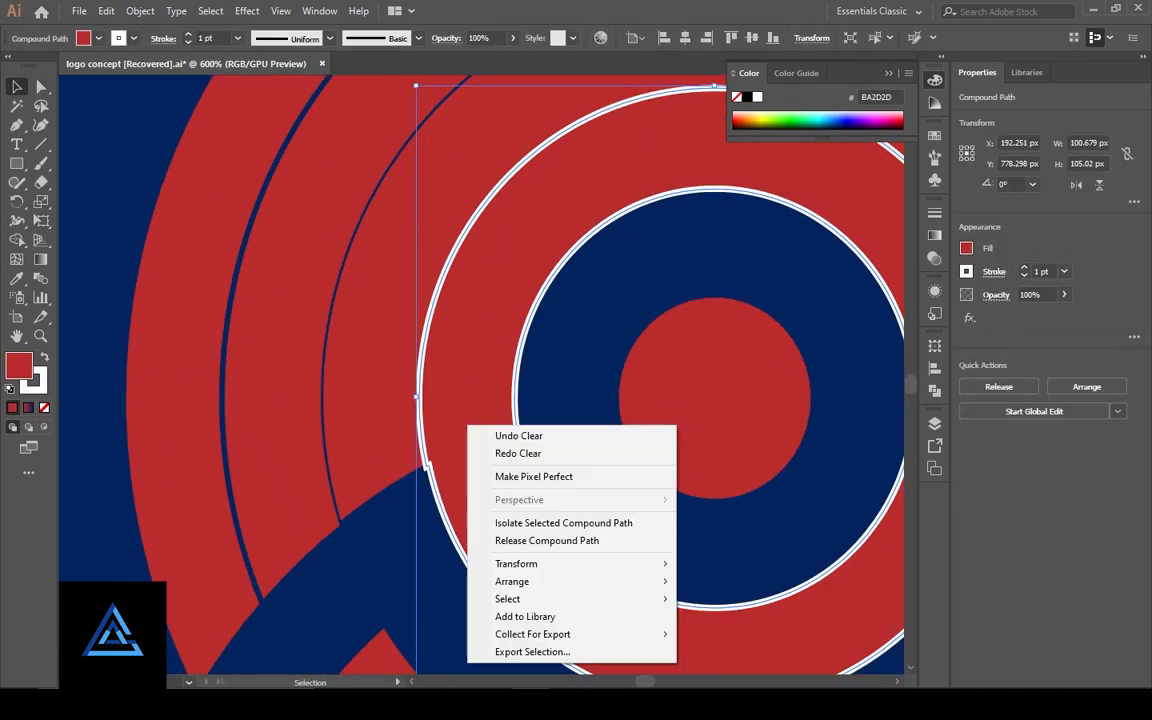
{"action": "key", "text": "ctrl+z"}
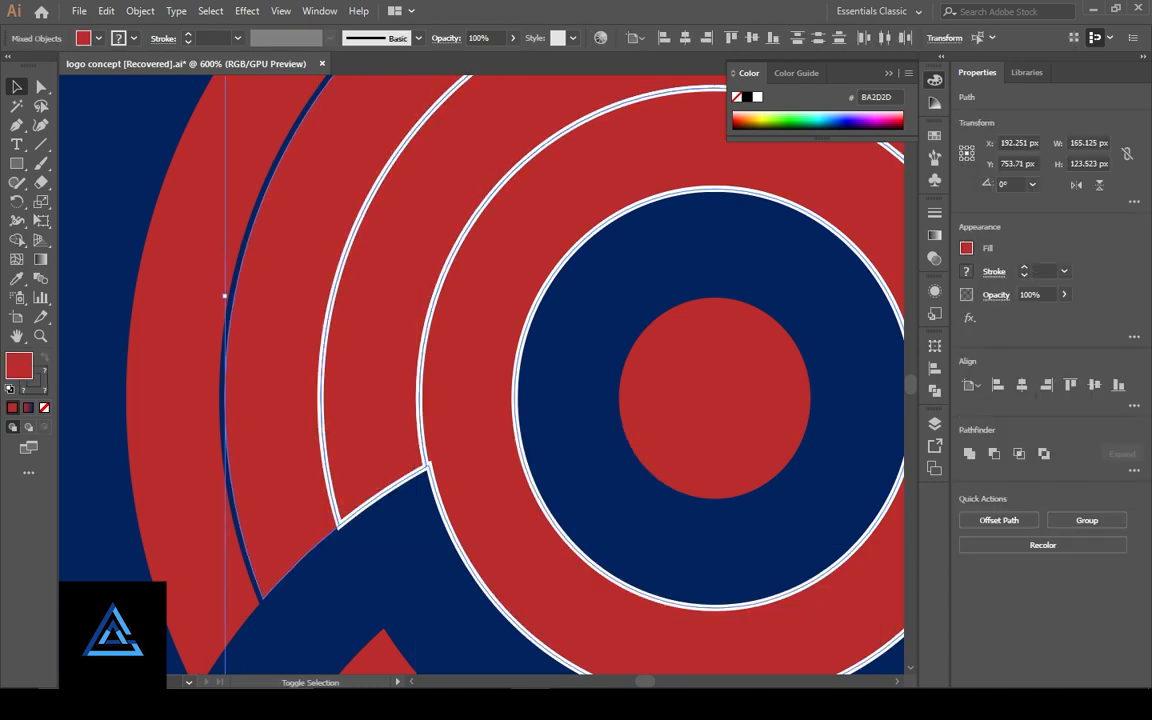
- Expand the inner ring around the centre circle and ungroup its red fill from its white outline
{"action": "left_click", "coordinate": [467, 425]}
{"action": "left_click", "coordinate": [139, 11]}
{"action": "left_click", "coordinate": [714, 398]}
{"action": "scroll", "coordinate": [481, 374], "scroll_direction": "down", "scroll_amount": 1}
{"action": "left_click", "coordinate": [285, 398], "text": "shift"}
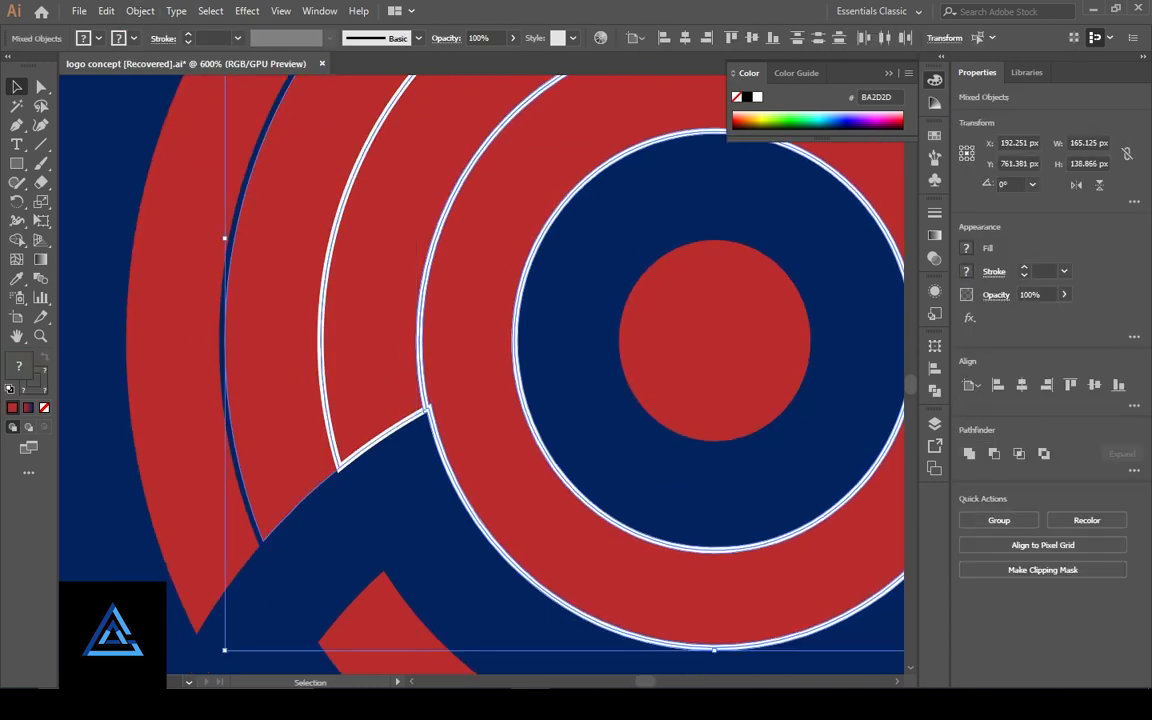
{"action": "left_click", "coordinate": [974, 557]}
{"action": "right_click", "coordinate": [357, 196]}
{"action": "left_click", "coordinate": [405, 329]}
{"action": "left_click", "coordinate": [373, 376]}
{"action": "key", "text": "Delete"}
{"action": "key", "text": "ctrl+z"}
- Expand the third band from the outside and ungroup its red fill from its white outline
{"action": "right_click", "coordinate": [373, 406]}
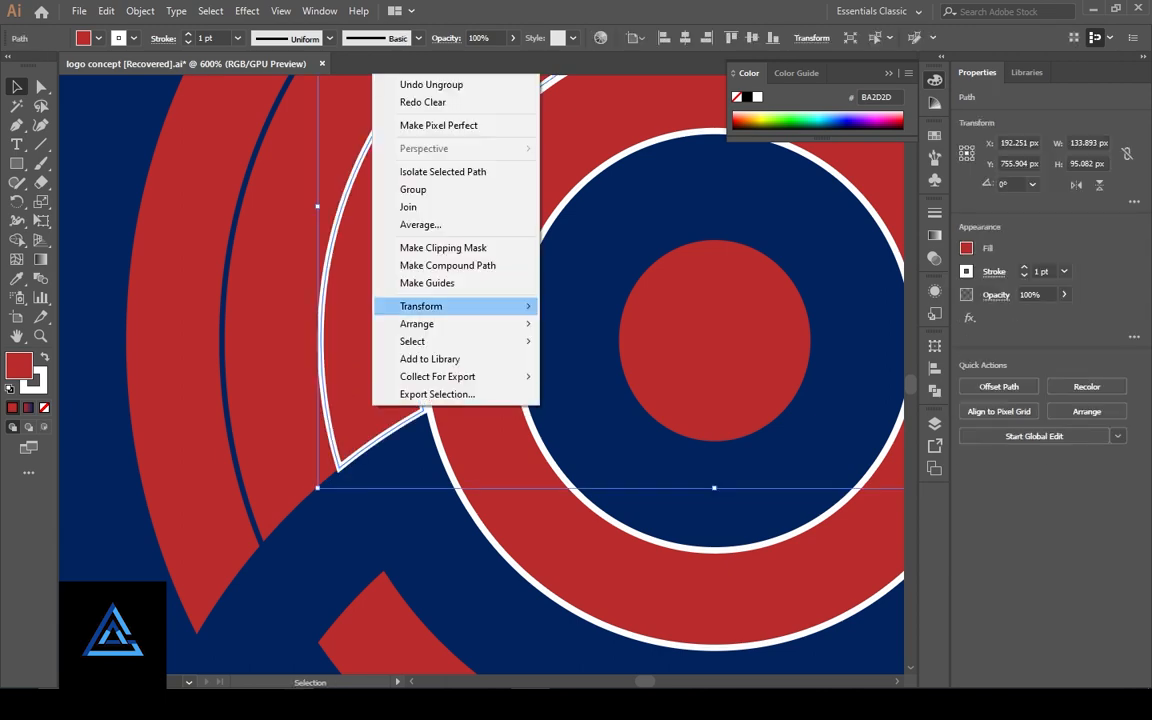
{"action": "scroll", "coordinate": [420, 374], "scroll_direction": "up", "scroll_amount": 1}
{"action": "left_click", "coordinate": [139, 11]}
{"action": "left_click", "coordinate": [400, 432]}
{"action": "right_click", "coordinate": [375, 242]}
{"action": "left_click", "coordinate": [405, 376]}
{"action": "left_click", "coordinate": [390, 376], "text": "shift"}
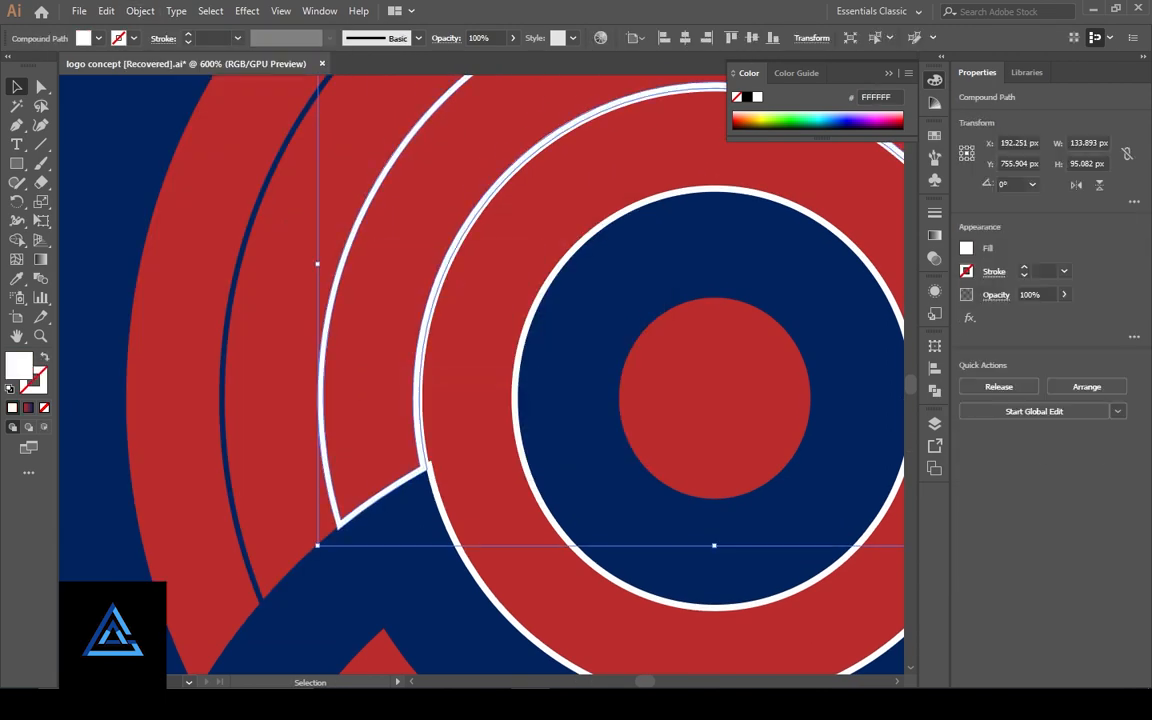
- Try to cut away part of the third band's outline with the Shape Builder tool
{"action": "key", "text": "ctrl+shift+a"}
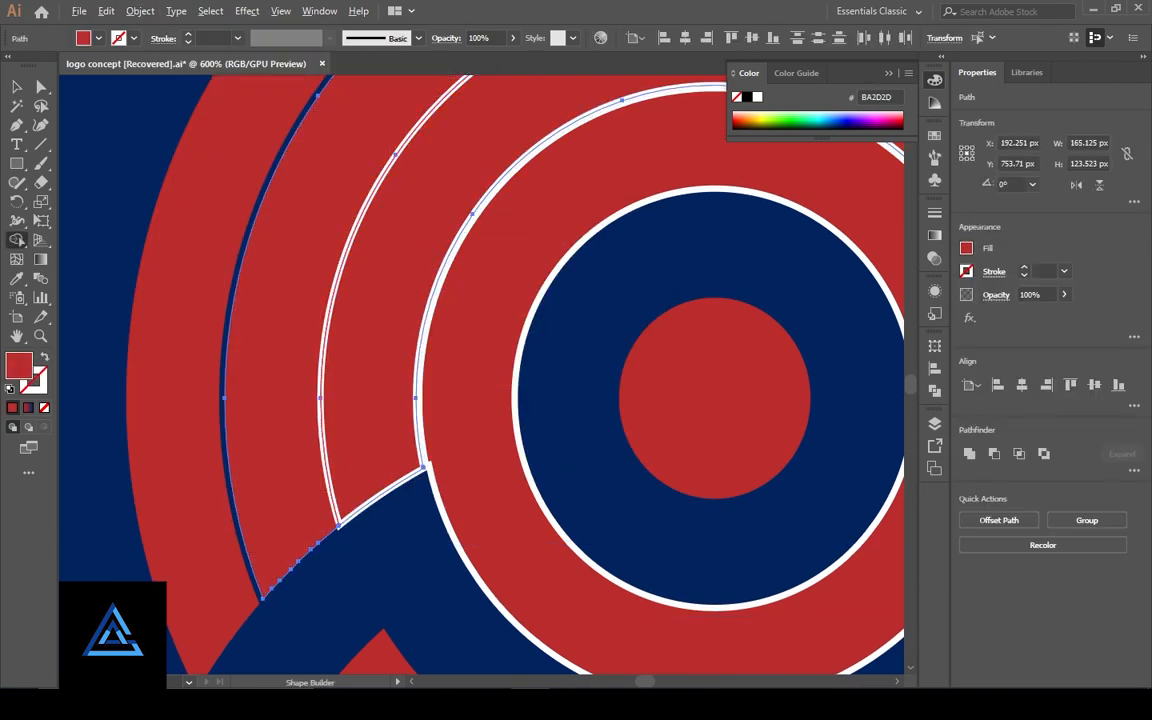
{"action": "left_click", "coordinate": [322, 372], "text": "alt"}
{"action": "key", "text": "ctrl+z"}
{"action": "left_click", "coordinate": [17, 86]}
{"action": "left_click", "coordinate": [95, 330]}
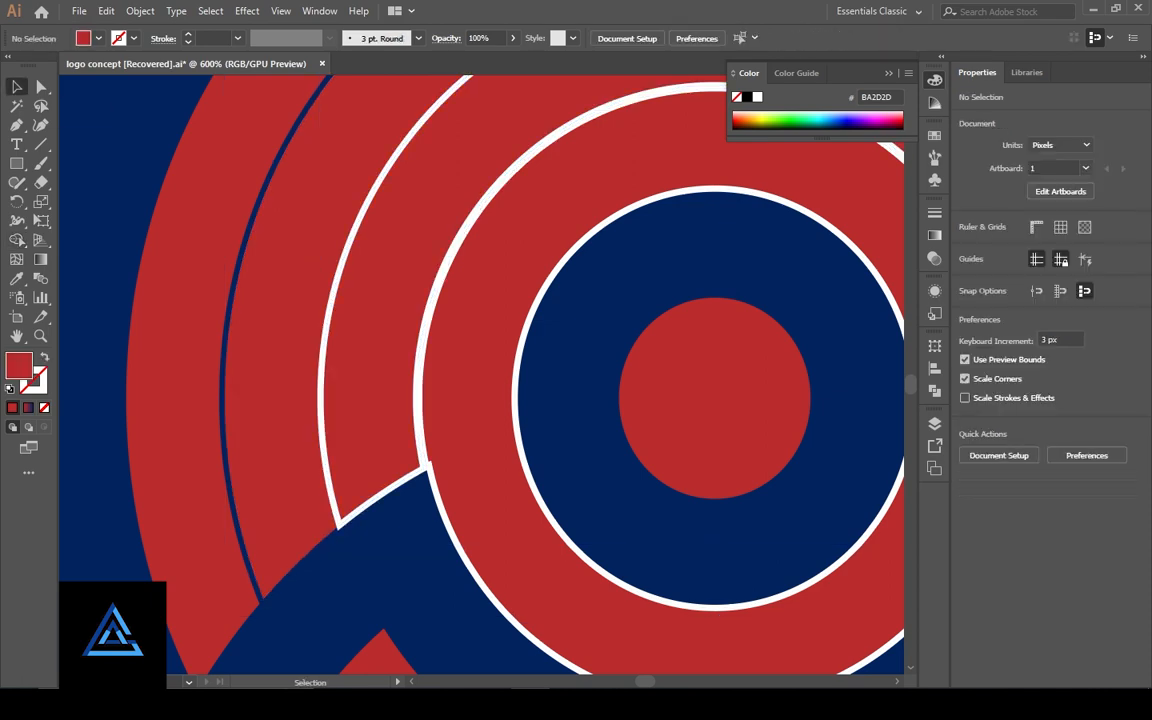
- Delete the white outlines along the inner ring's lower and inner edges
{"action": "left_click", "coordinate": [470, 420]}
{"action": "left_click_drag", "start_coordinate": [494, 485], "coordinate": [326, 381]}
{"action": "left_click", "coordinate": [700, 556]}
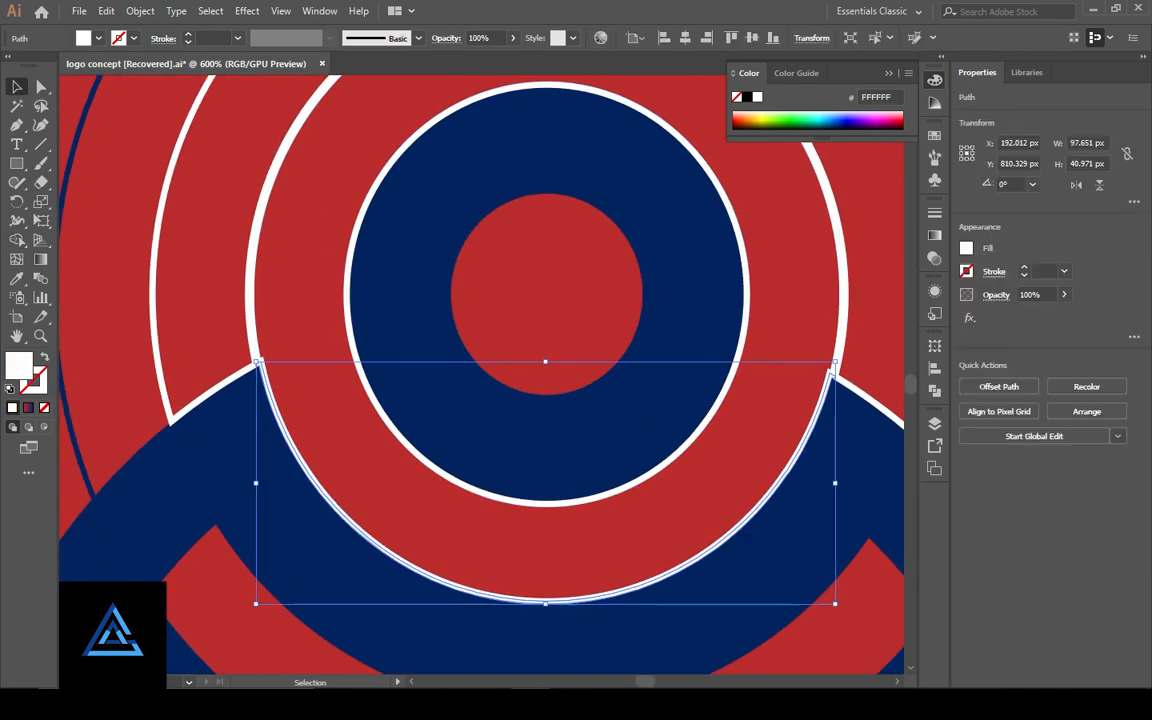
{"action": "key", "text": "Delete"}
{"action": "left_click", "coordinate": [700, 554]}
{"action": "key", "text": "Delete"}
{"action": "key", "text": "Delete"}
{"action": "left_click", "coordinate": [250, 294]}
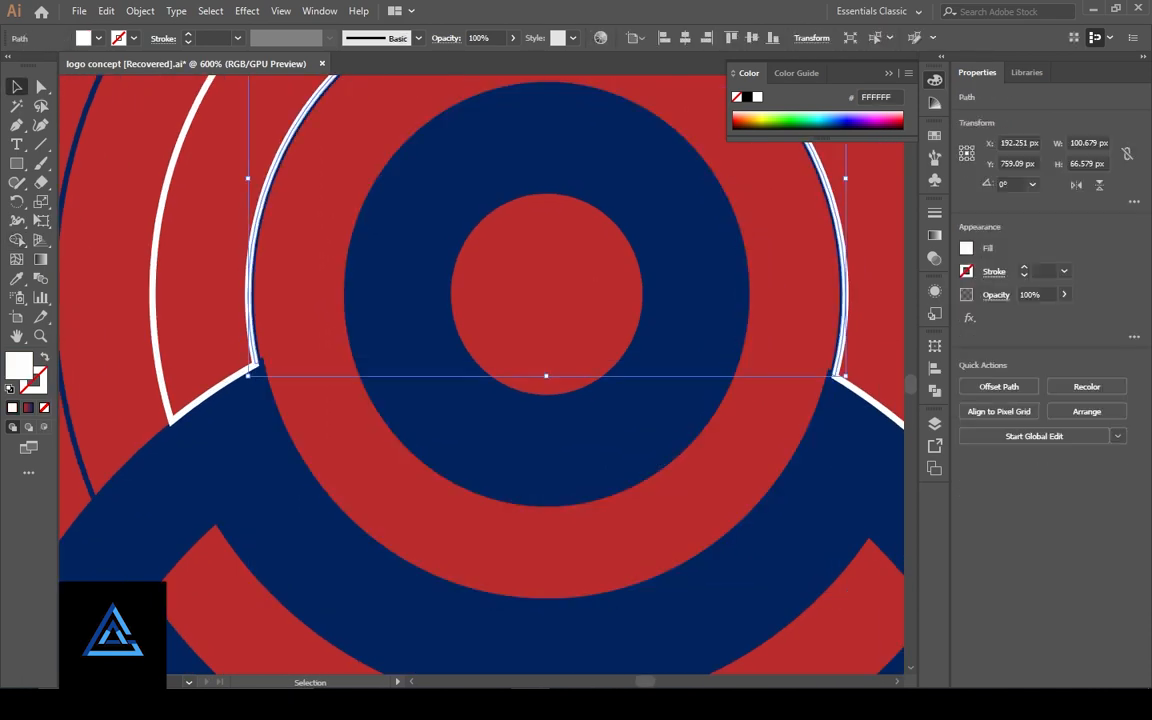
{"action": "key", "text": "Delete"}
{"action": "left_click", "coordinate": [154, 294]}
{"action": "key", "text": "Delete"}
{"action": "key", "text": "ctrl+z"}
{"action": "key", "text": "ctrl+z"}
- Delete the white outline compound path around the third band from the outside
{"action": "left_click", "coordinate": [154, 294]}
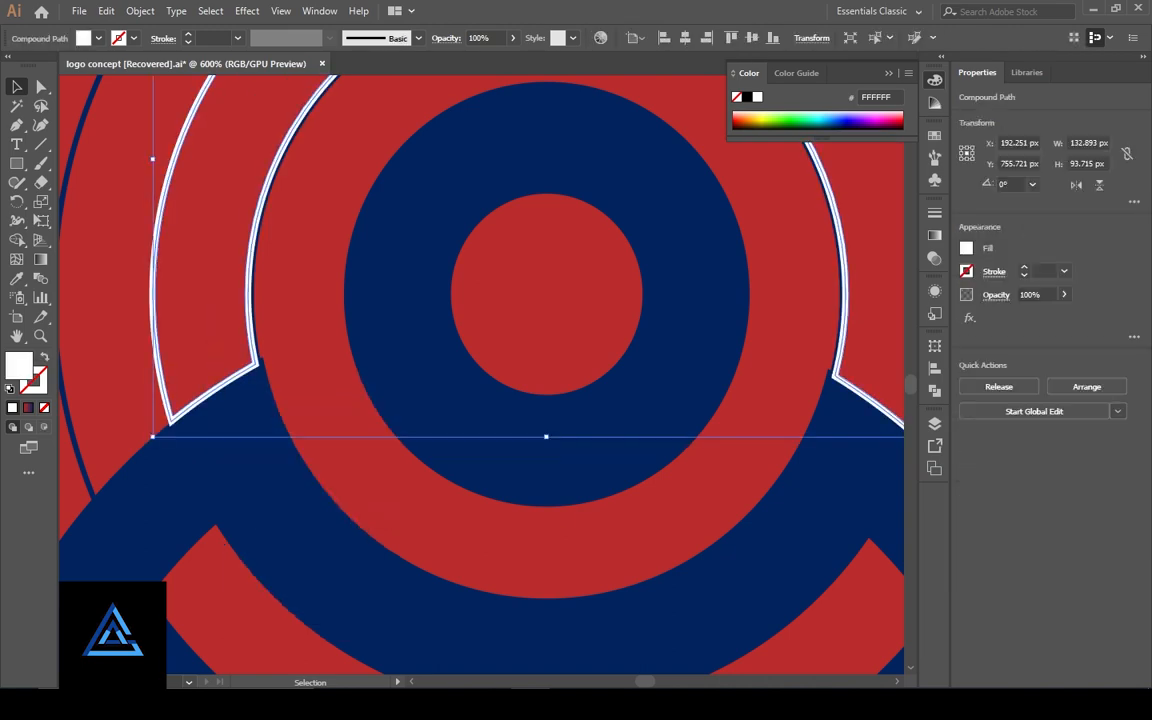
{"action": "key", "text": "Delete"}
- Remove the two extra anchor points at the notch on the inner ring's lower left outer edge
{"action": "left_click_drag", "start_coordinate": [546, 294], "coordinate": [449, 266]}
{"action": "key", "text": "a"}
{"action": "left_click", "coordinate": [449, 525]}
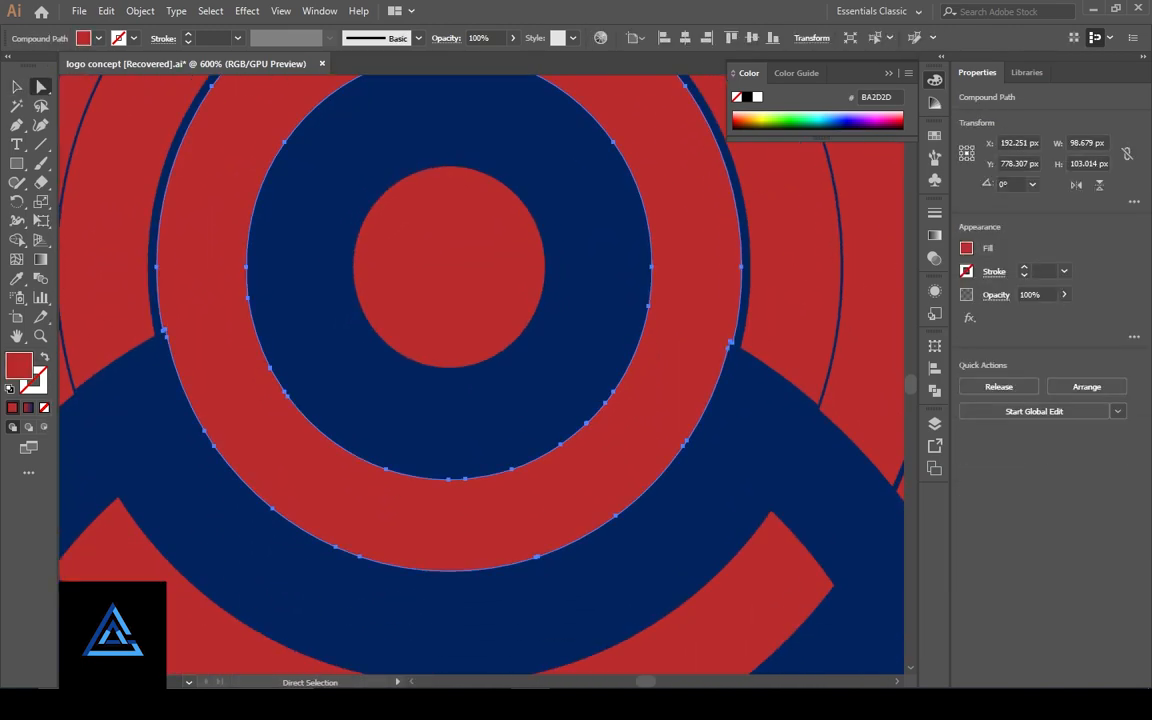
{"action": "key", "text": "ctrl+plus"}
{"action": "key", "text": "ctrl+plus"}
{"action": "left_click_drag", "start_coordinate": [300, 500], "coordinate": [643, 230]}
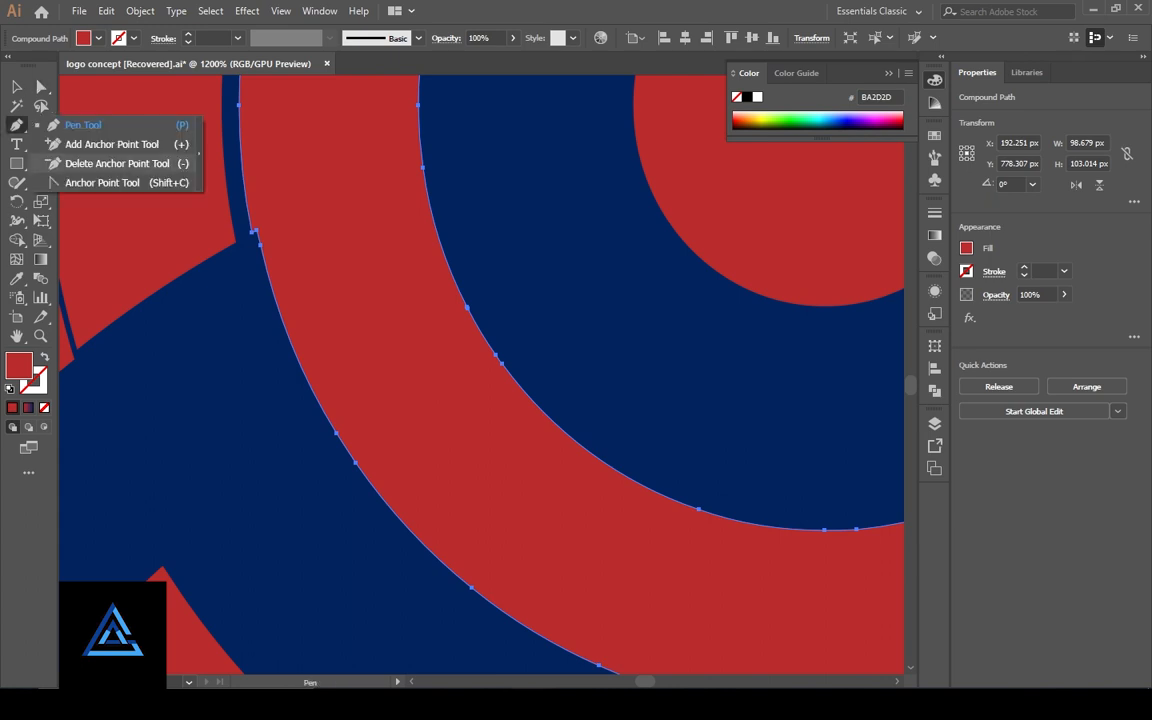
{"action": "left_click", "coordinate": [116, 163]}
{"action": "left_click", "coordinate": [256, 230]}
{"action": "left_click", "coordinate": [260, 245]}
{"action": "left_click_drag", "start_coordinate": [480, 380], "coordinate": [390, 343]}
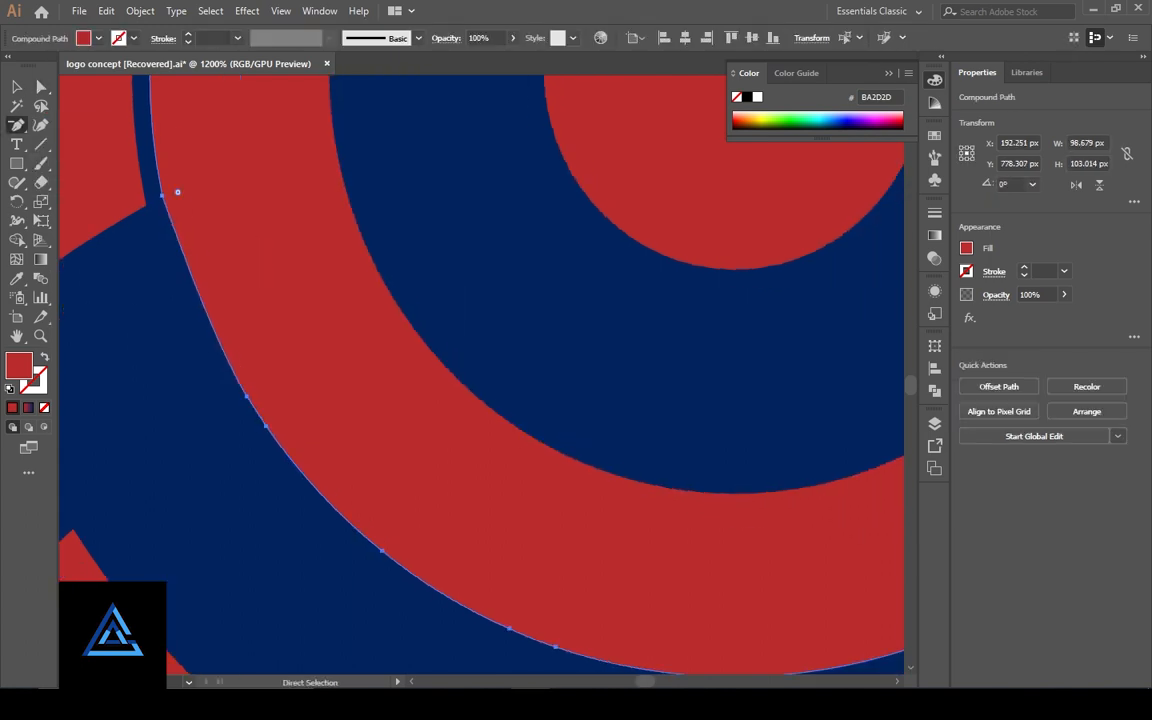
- Undo the anchor-point removals on the inner ring and the deletion of the white outline around the outer band
{"action": "key", "text": "ctrl+z"}
{"action": "key", "text": "ctrl+z"}
{"action": "key", "text": "ctrl+z"}
{"action": "key", "text": "ctrl+z"}
{"action": "key", "text": "ctrl+z"}
{"action": "key", "text": "ctrl+z"}
{"action": "key", "text": "ctrl+z"}
{"action": "key", "text": "ctrl+z"}
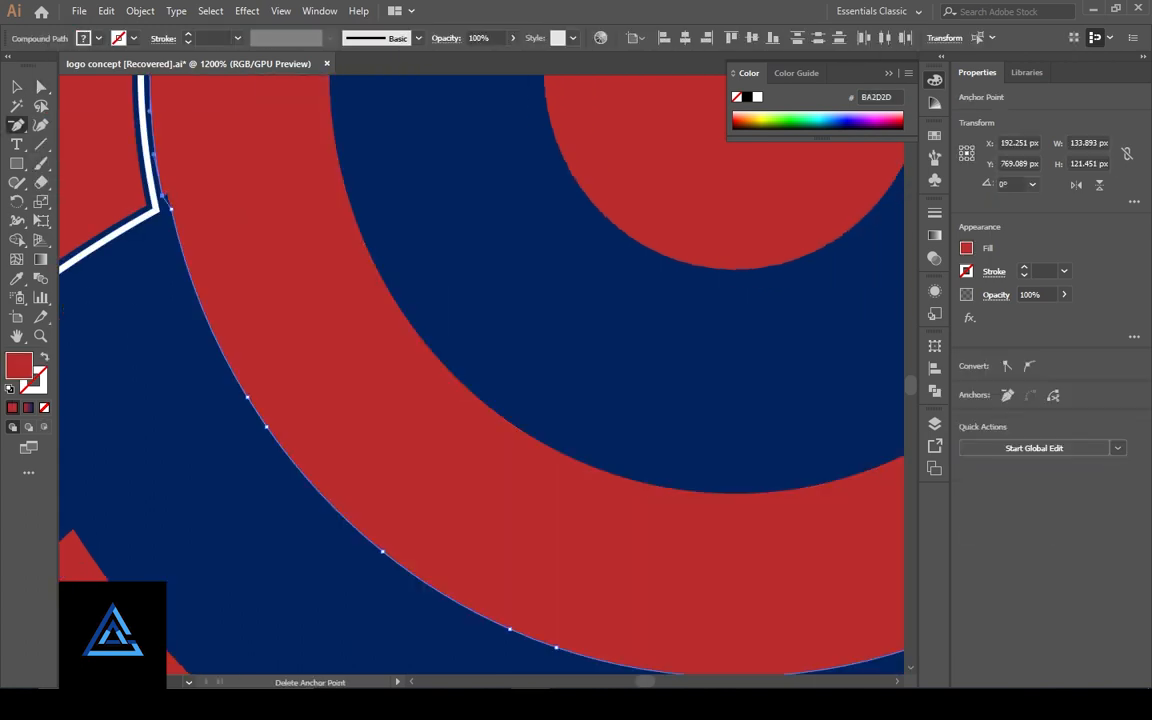
- Delete the white outlines from the concentric ring logo, leaving only its red shapes
{"action": "key", "text": "a"}
{"action": "key", "text": "ctrl+minus"}
{"action": "key", "text": "ctrl+minus"}
{"action": "key", "text": "ctrl+minus"}
{"action": "key", "text": "ctrl+minus"}
{"action": "key", "text": "ctrl+minus"}
{"action": "key", "text": "ctrl+minus"}
{"action": "key", "text": "ctrl+minus"}
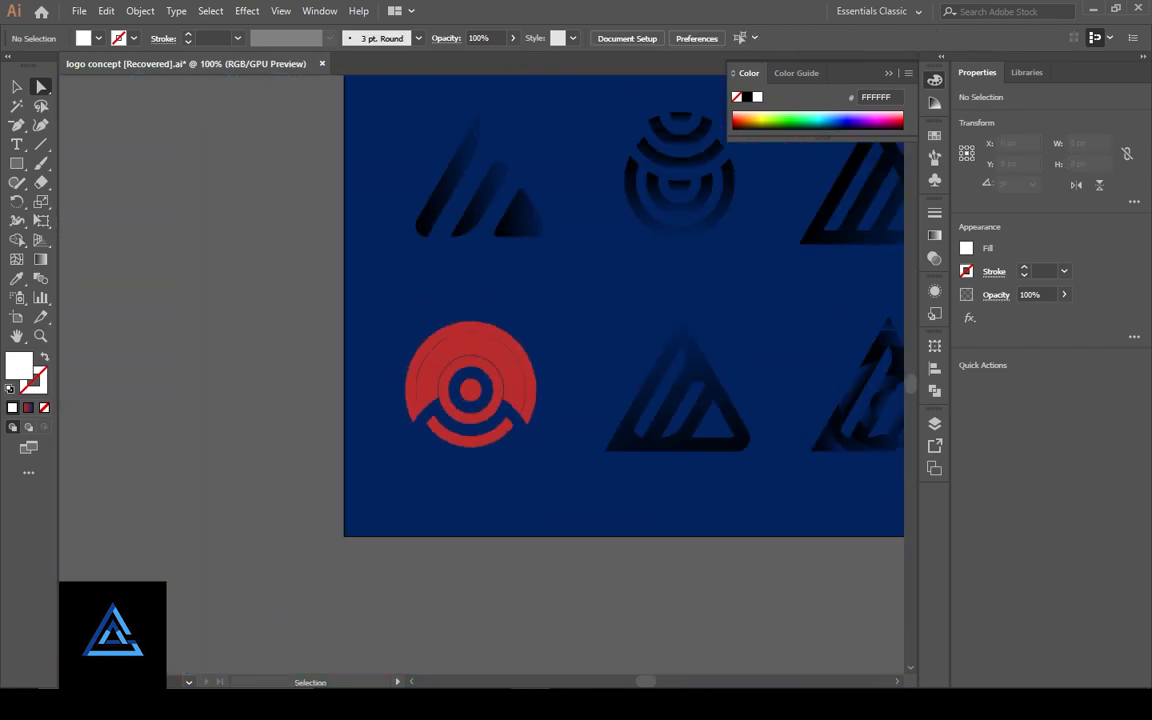
{"action": "key", "text": "ctrl+minus"}
- Fill the whole concentric ring logo with one black-to-navy linear gradient running vertically from its upper to its lower edge
{"action": "key", "text": "v"}
{"action": "left_click_drag", "start_coordinate": [310, 315], "coordinate": [470, 470]}
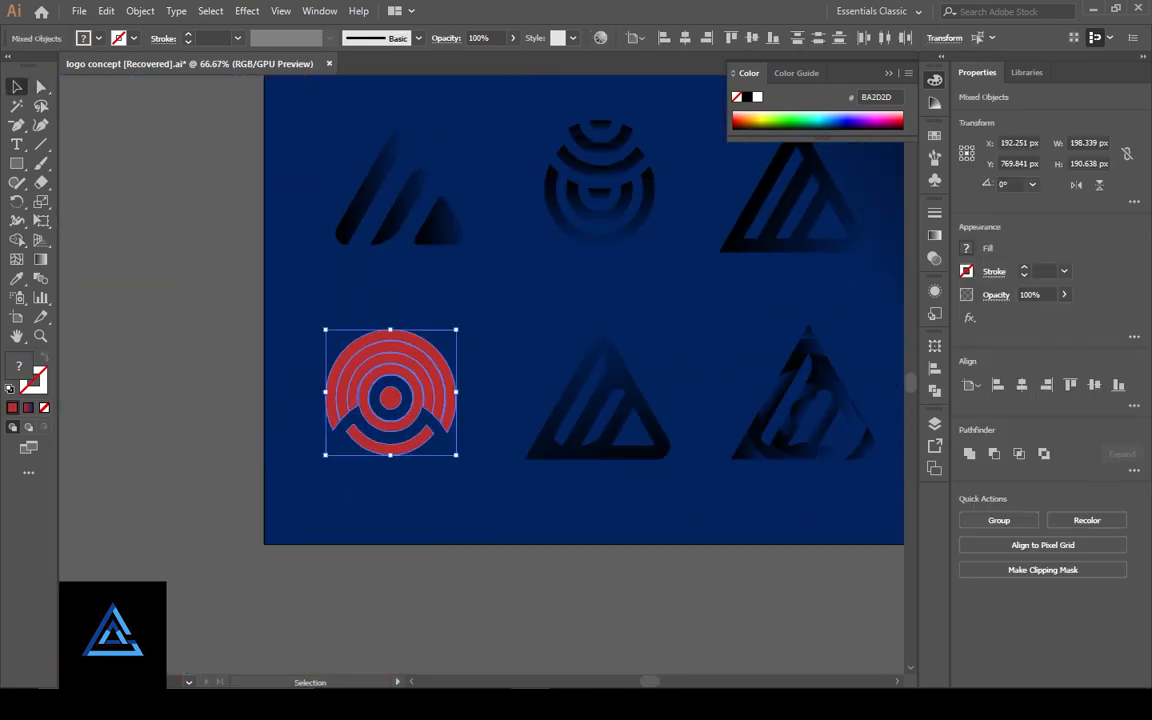
{"action": "key", "text": "g"}
{"action": "left_click_drag", "start_coordinate": [391, 327], "coordinate": [391, 457]}
{"action": "key", "text": "v"}
{"action": "key", "text": "ctrl+shift+a"}
{"action": "key", "text": "ctrl+plus"}
{"action": "key", "text": "ctrl+plus"}
{"action": "key", "text": "ctrl+plus"}
{"action": "key", "text": "ctrl+plus"}
{"action": "left_click_drag", "start_coordinate": [370, 400], "coordinate": [698, 323]}
{"action": "key", "text": "ctrl+minus"}
{"action": "key", "text": "ctrl+minus"}
{"action": "key", "text": "ctrl+minus"}
{"action": "key", "text": "ctrl+minus"}
{"action": "key", "text": "ctrl+minus"}
{"action": "key", "text": "ctrl+minus"}
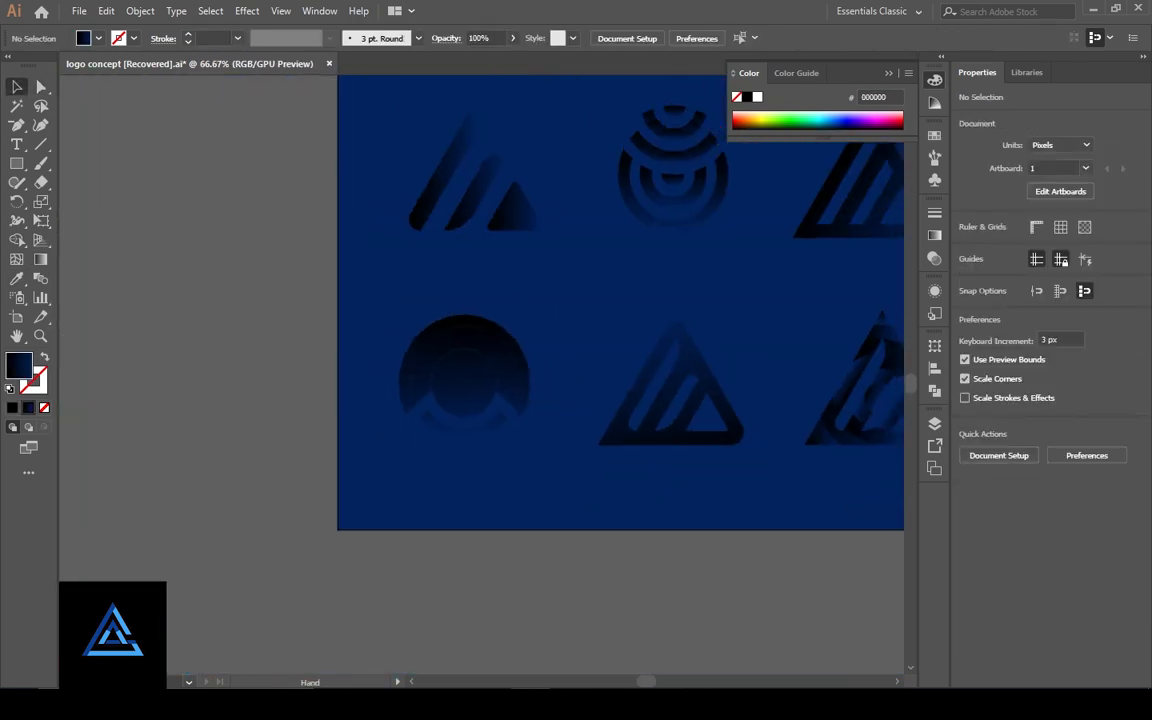
- Lock the background rectangle and group the separate pieces of the lower-right triangle logo
{"action": "left_click_drag", "start_coordinate": [520, 340], "coordinate": [413, 375]}
{"action": "key", "text": "F7"}
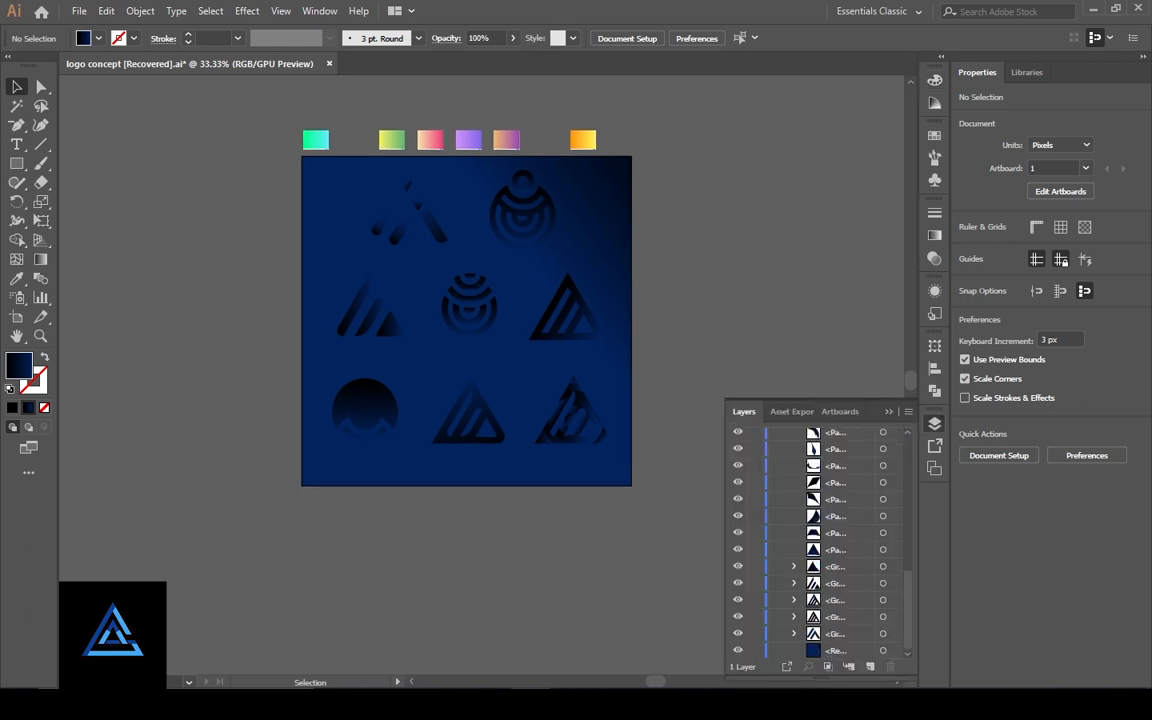
{"action": "left_click", "coordinate": [616, 462]}
{"action": "key", "text": "ctrl+2"}
{"action": "left_click_drag", "start_coordinate": [650, 365], "coordinate": [530, 455]}
{"action": "key", "text": "ctrl+g"}
{"action": "key", "text": "ctrl+shift+a"}
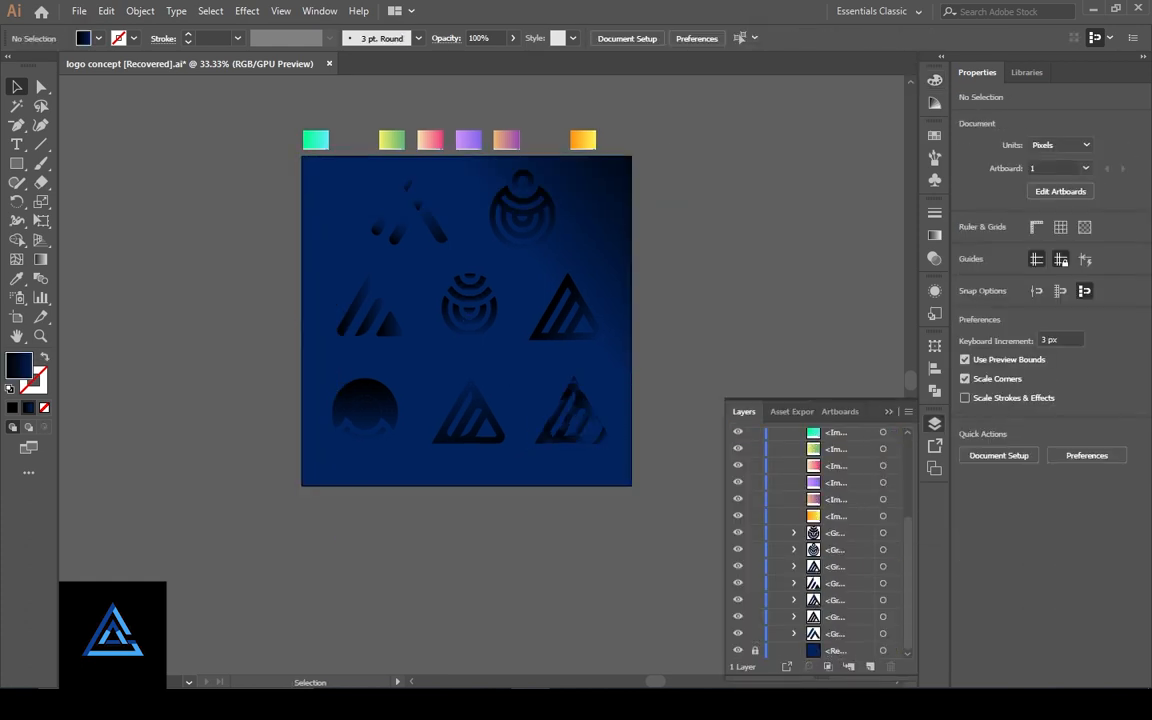
- Select the background rectangle and change its fill to a freeform gradient
{"action": "left_click", "coordinate": [610, 360]}
{"action": "left_click", "coordinate": [934, 235]}
{"action": "left_click", "coordinate": [855, 231]}
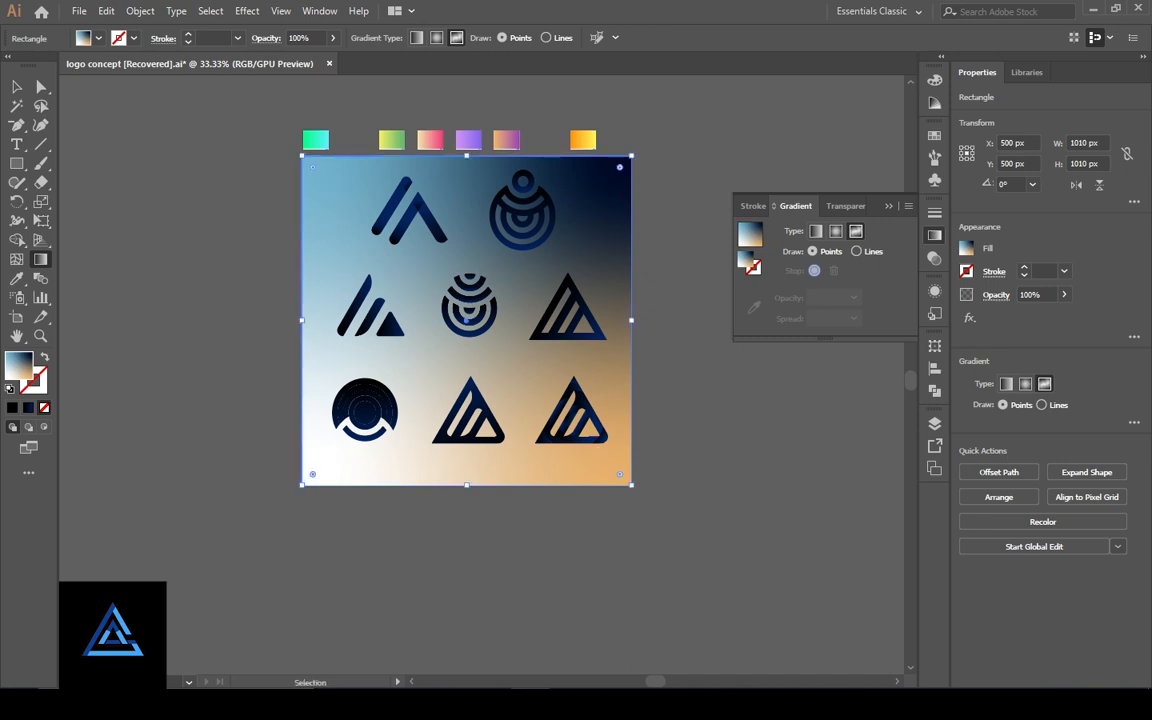
- Recolour the background's upper-right gradient stop purple and its lower-left stop violet, sampling both colours from the swatches above the artboard
{"action": "key", "text": "ctrl+plus"}
{"action": "left_click", "coordinate": [667, 104]}
{"action": "left_click", "coordinate": [555, 104]}
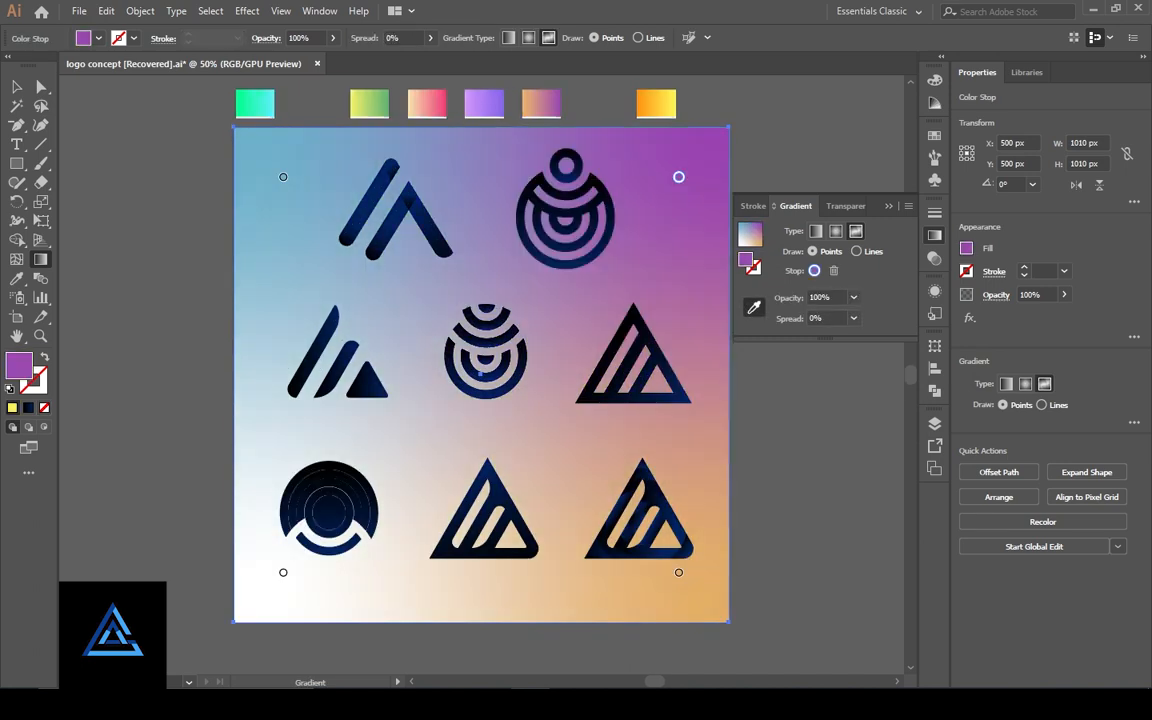
{"action": "left_click", "coordinate": [530, 104]}
{"action": "left_click", "coordinate": [497, 104]}
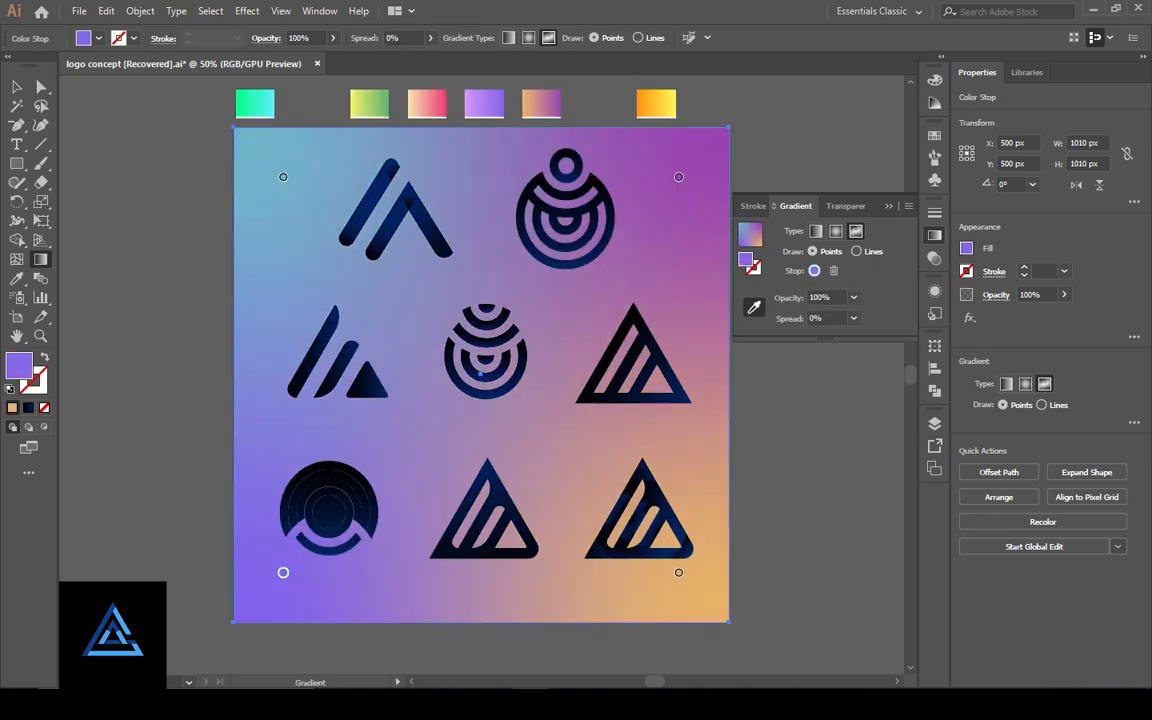
- Combine the ring logo's centre circle and the disc around it into a compound path to cut out the centre
{"action": "key", "text": "v"}
{"action": "key", "text": "ctrl+shift+a"}
{"action": "key", "text": "ctrl+plus"}
{"action": "key", "text": "ctrl+plus"}
{"action": "key", "text": "ctrl+plus"}
{"action": "key", "text": "ctrl+plus"}
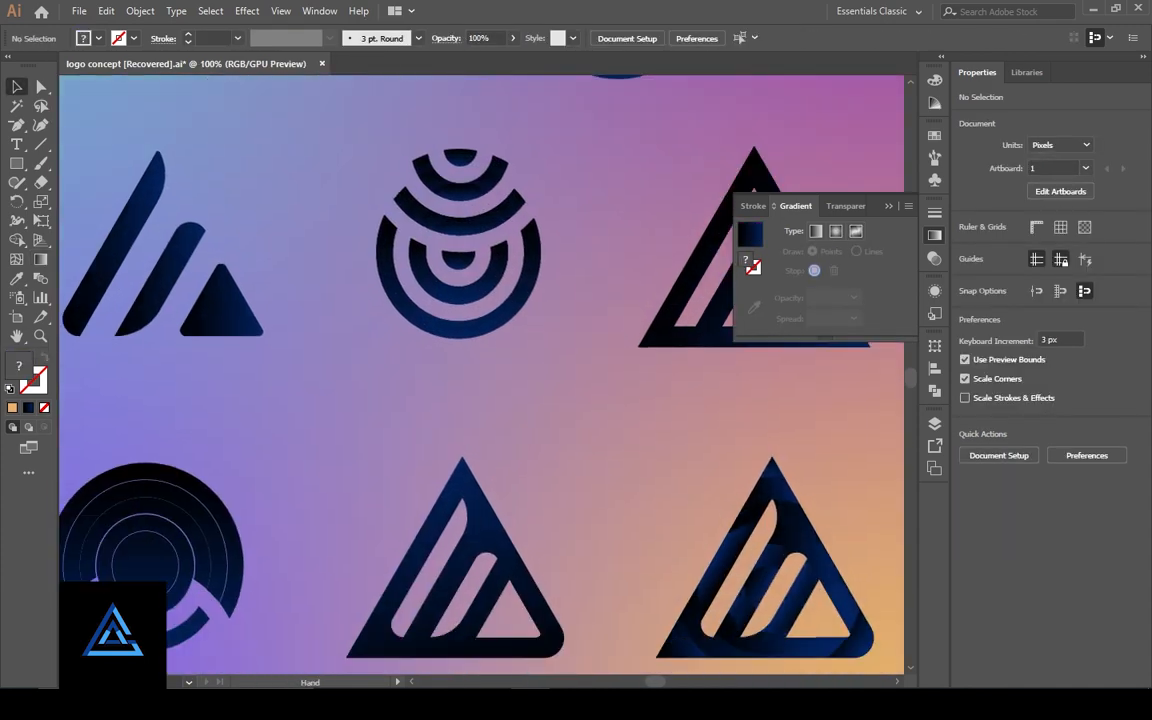
{"action": "left_click_drag", "start_coordinate": [106, 450], "coordinate": [407, 380]}
{"action": "left_click", "coordinate": [407, 380]}
{"action": "left_click", "coordinate": [407, 330]}
{"action": "left_click", "coordinate": [407, 380]}
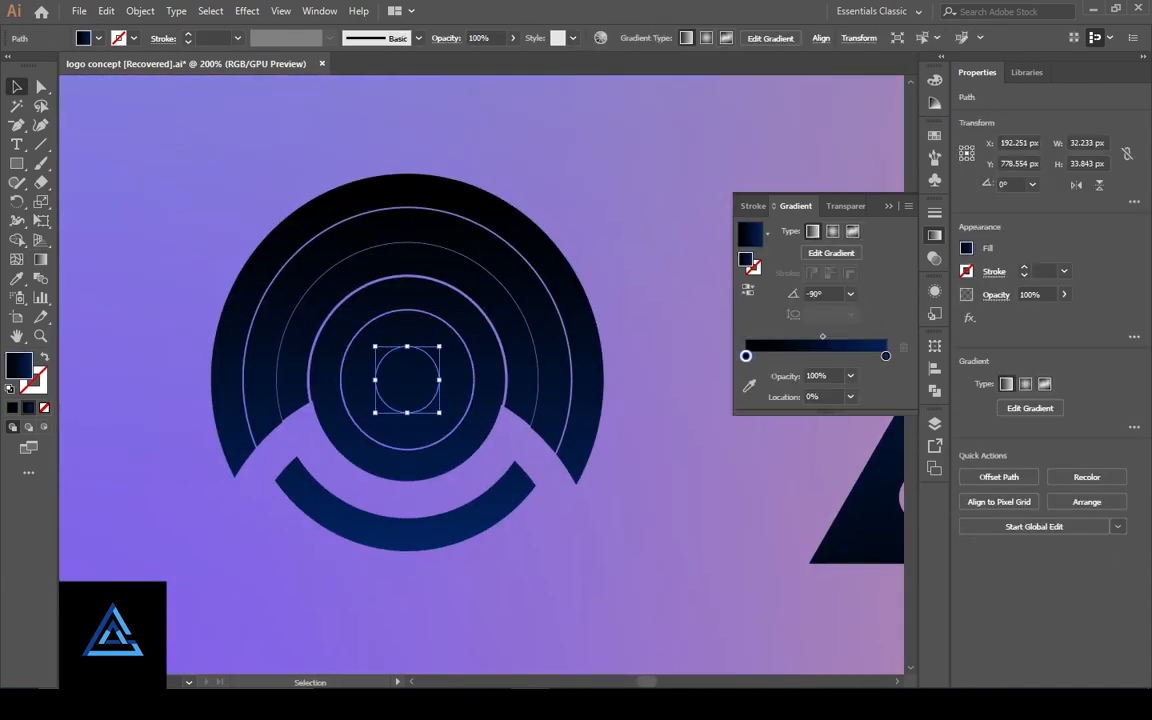
{"action": "left_click", "coordinate": [407, 330], "text": "shift"}
{"action": "key", "text": "ctrl+8"}
{"action": "left_click", "coordinate": [640, 450]}
- Shrink the ring logo's innermost ring about its centre, then scale it down together with the second ring
{"action": "key", "text": "ctrl+plus"}
{"action": "key", "text": "ctrl+plus"}
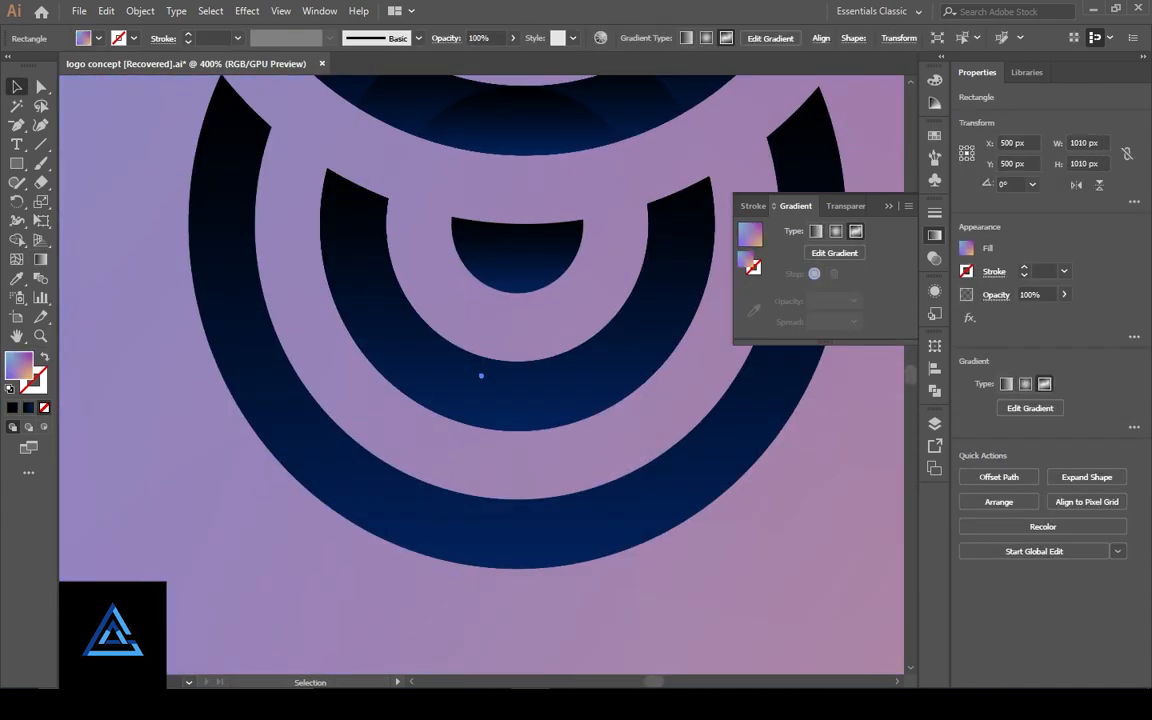
{"action": "key", "text": "ctrl+minus"}
{"action": "key", "text": "ctrl+minus"}
{"action": "key", "text": "ctrl+minus"}
{"action": "key", "text": "ctrl+minus"}
{"action": "key", "text": "ctrl+minus"}
{"action": "left_click_drag", "start_coordinate": [482, 374], "coordinate": [591, 233]}
{"action": "left_click", "coordinate": [389, 400]}
{"action": "key", "text": "ctrl+plus"}
{"action": "key", "text": "ctrl+plus"}
{"action": "key", "text": "ctrl+plus"}
{"action": "key", "text": "ctrl+plus"}
{"action": "key", "text": "ctrl+plus"}
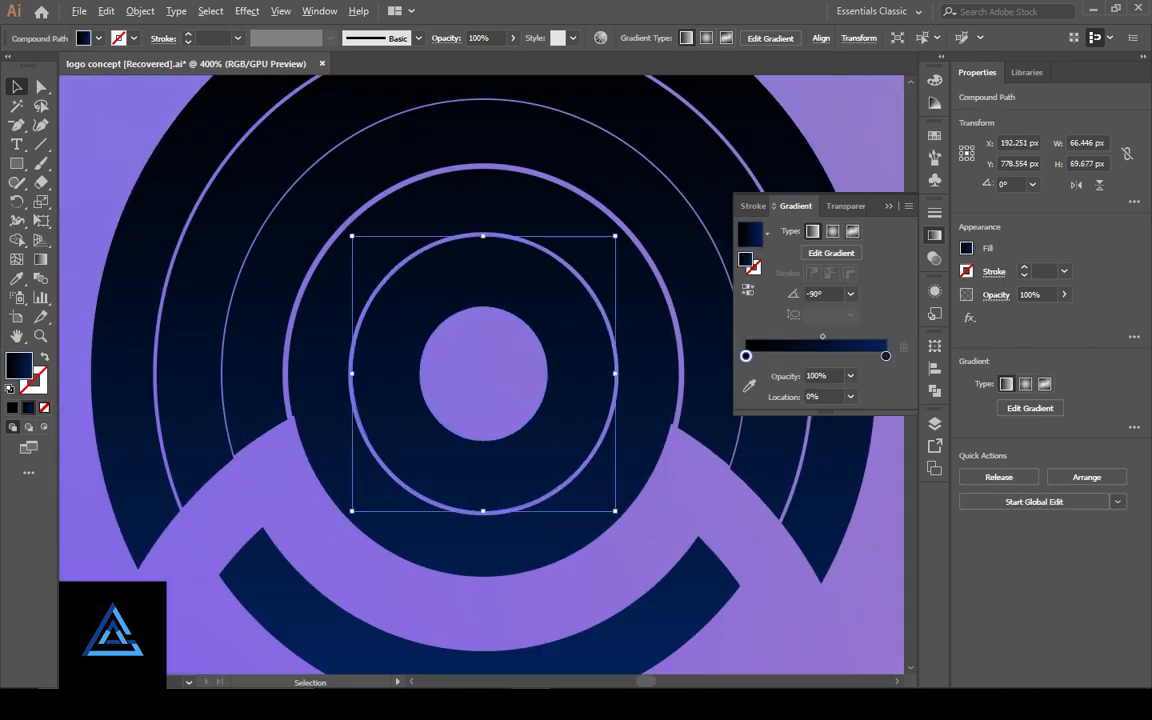
{"action": "left_click", "coordinate": [389, 400], "text": "shift"}
{"action": "left_click_drag", "start_coordinate": [678, 169], "coordinate": [674, 175]}
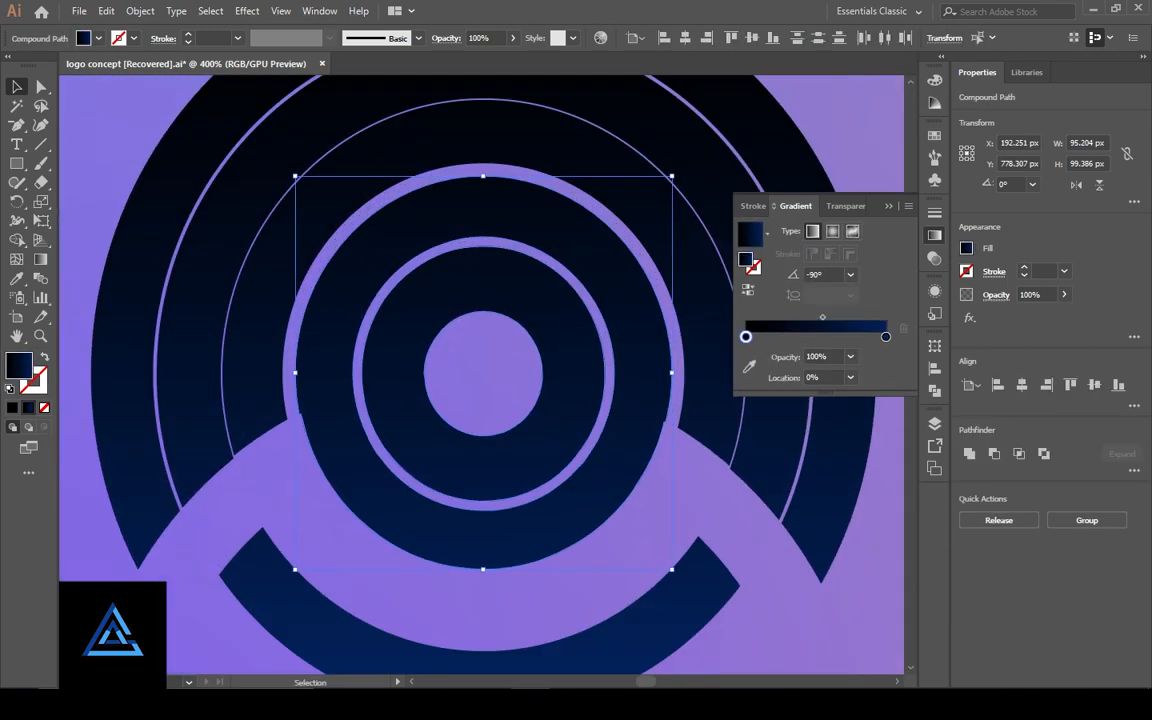
- Undo the last joint scaling, then shrink the inner rings slightly about their centre with the third and fourth bands added in turn
{"action": "left_click", "coordinate": [668, 188]}
{"action": "left_click", "coordinate": [389, 400], "text": "shift"}
{"action": "key", "text": "ctrl+z"}
{"action": "left_click", "coordinate": [668, 188], "text": "shift"}
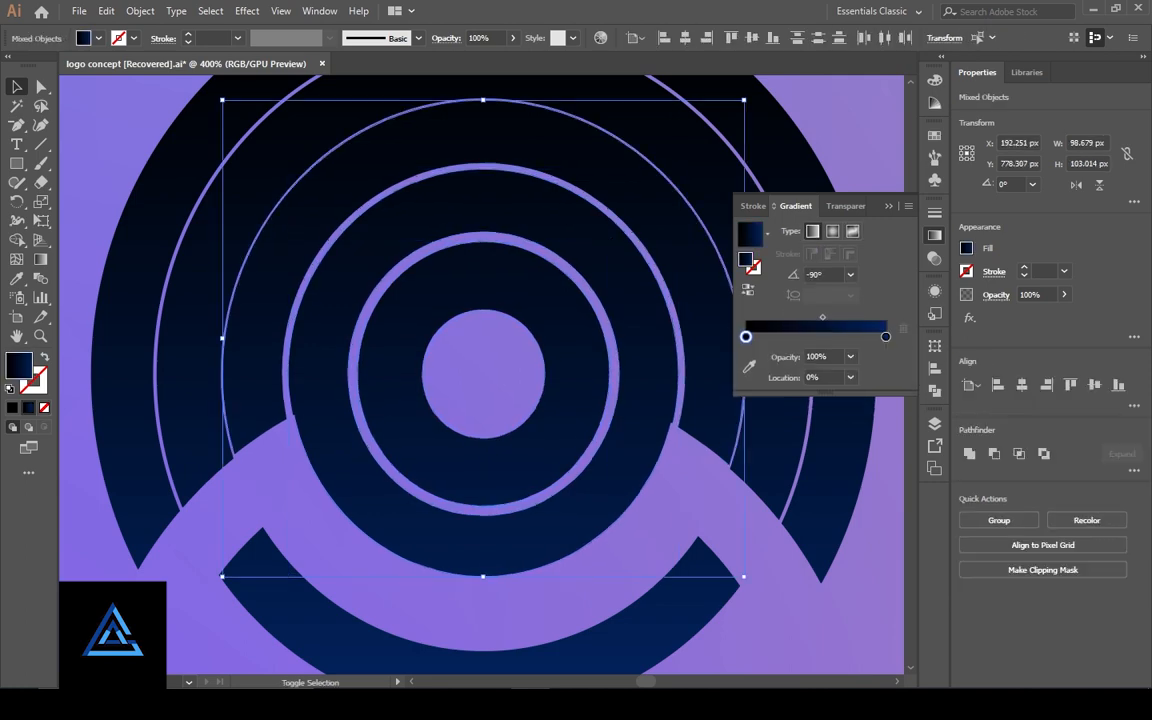
{"action": "left_click_drag", "start_coordinate": [745, 99], "coordinate": [740, 103]}
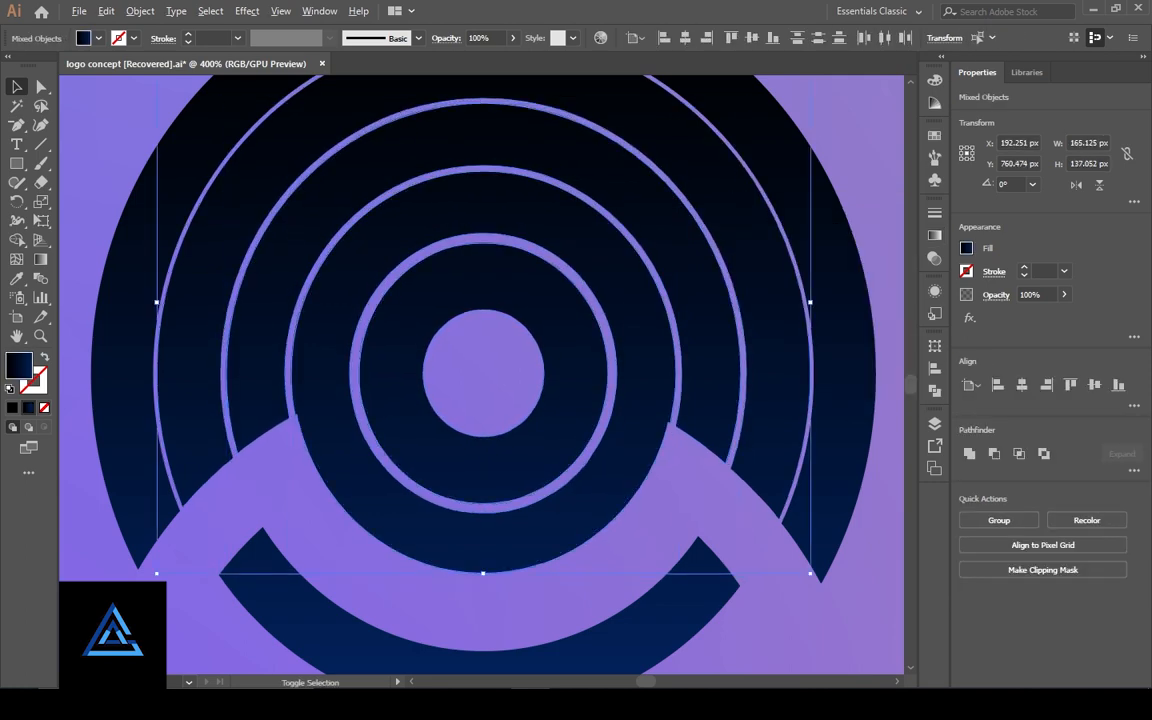
{"action": "left_click_drag", "start_coordinate": [810, 573], "coordinate": [808, 570]}
- Move the ring logo's bottom arc slightly up toward the rings and save the document
{"action": "left_click", "coordinate": [480, 662]}
{"action": "key", "text": "Up"}
{"action": "key", "text": "Up"}
{"action": "key", "text": "Up"}
{"action": "scroll", "coordinate": [480, 374], "scroll_direction": "down", "scroll_amount": 1}
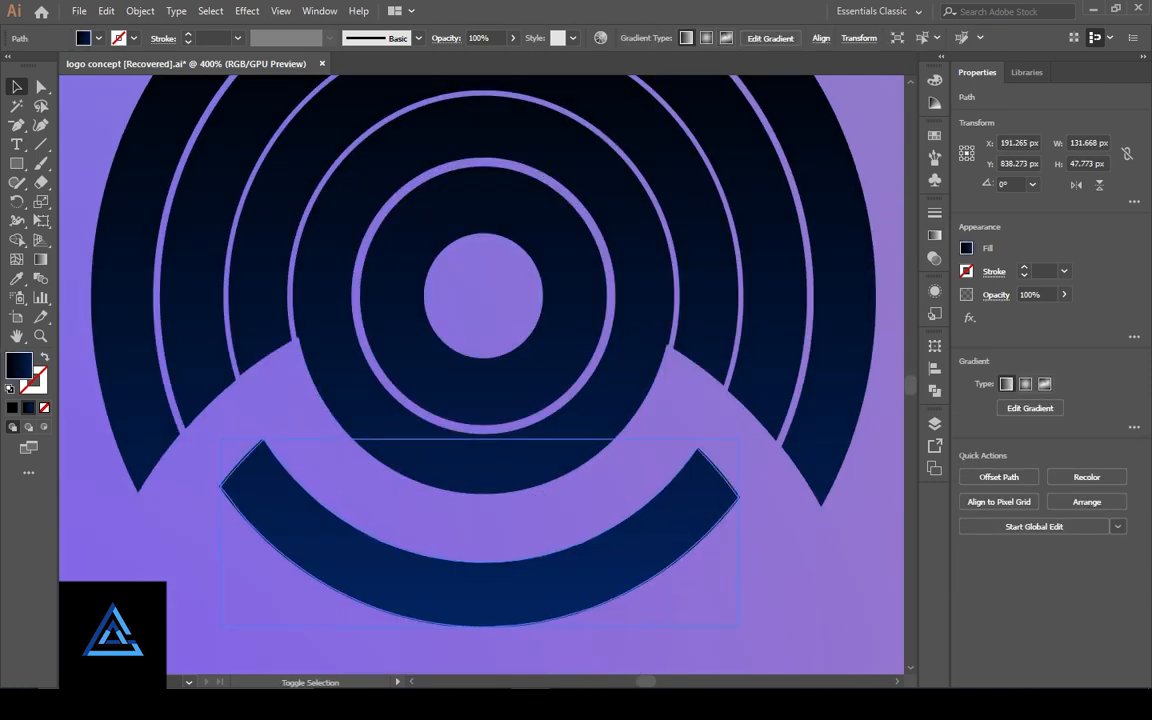
{"action": "left_click", "coordinate": [480, 650]}
{"action": "key", "text": "ctrl+minus"}
{"action": "key", "text": "ctrl+minus"}
{"action": "key", "text": "ctrl+minus"}
{"action": "key", "text": "ctrl+minus"}
{"action": "key", "text": "ctrl+minus"}
{"action": "key", "text": "ctrl+minus"}
{"action": "left_click_drag", "start_coordinate": [481, 374], "coordinate": [449, 414]}
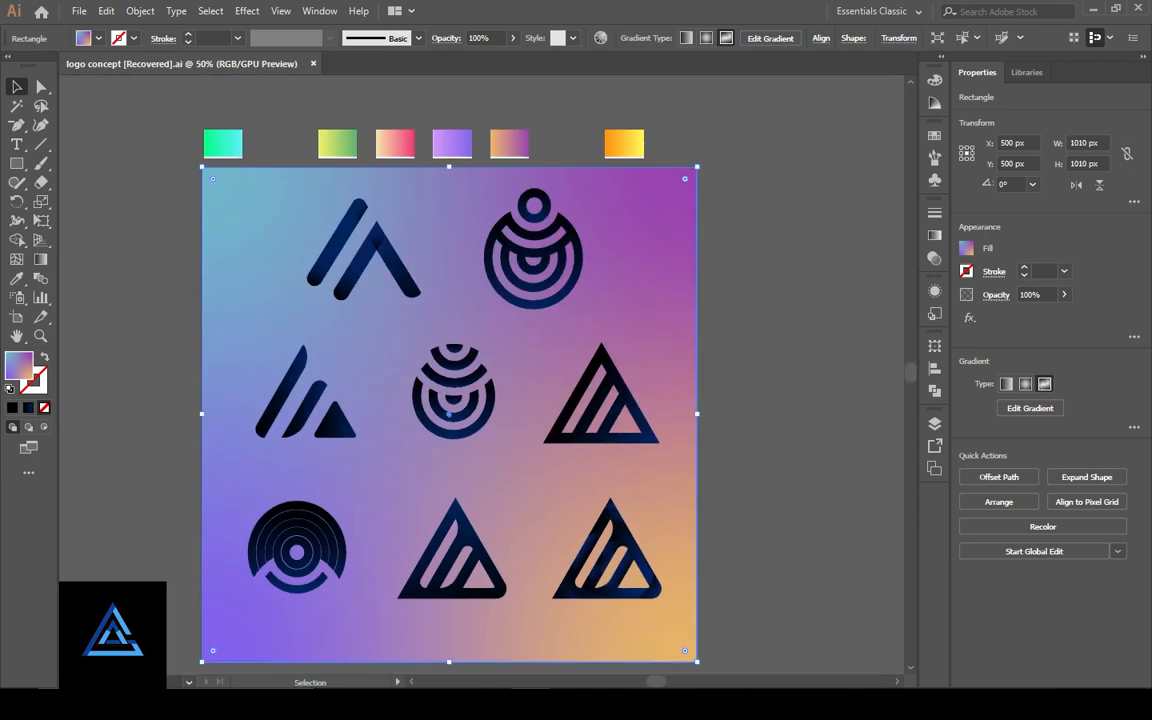
- Select the background rectangle and start colour sampling for its lower-right freeform gradient stop
{"action": "key", "text": "ctrl+F9"}
{"action": "key", "text": "ctrl+shift+a"}
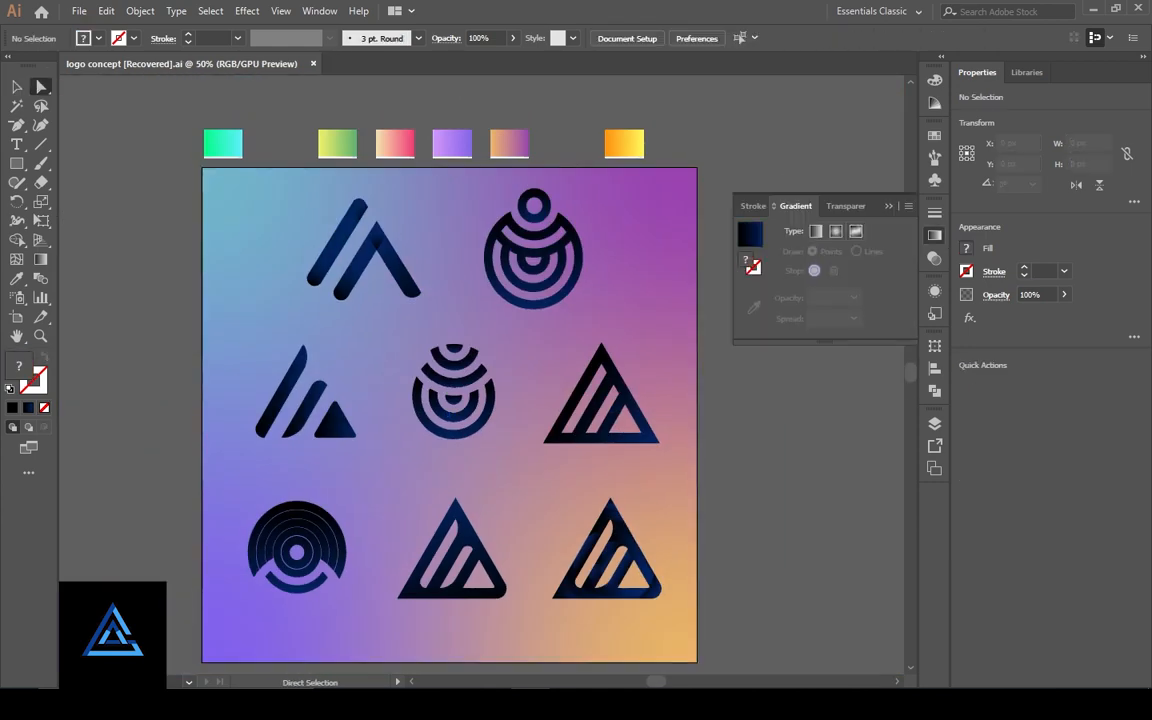
{"action": "left_click", "coordinate": [449, 470]}
{"action": "key", "text": "v"}
{"action": "key", "text": "ctrl+shift+a"}
{"action": "left_click", "coordinate": [520, 465]}
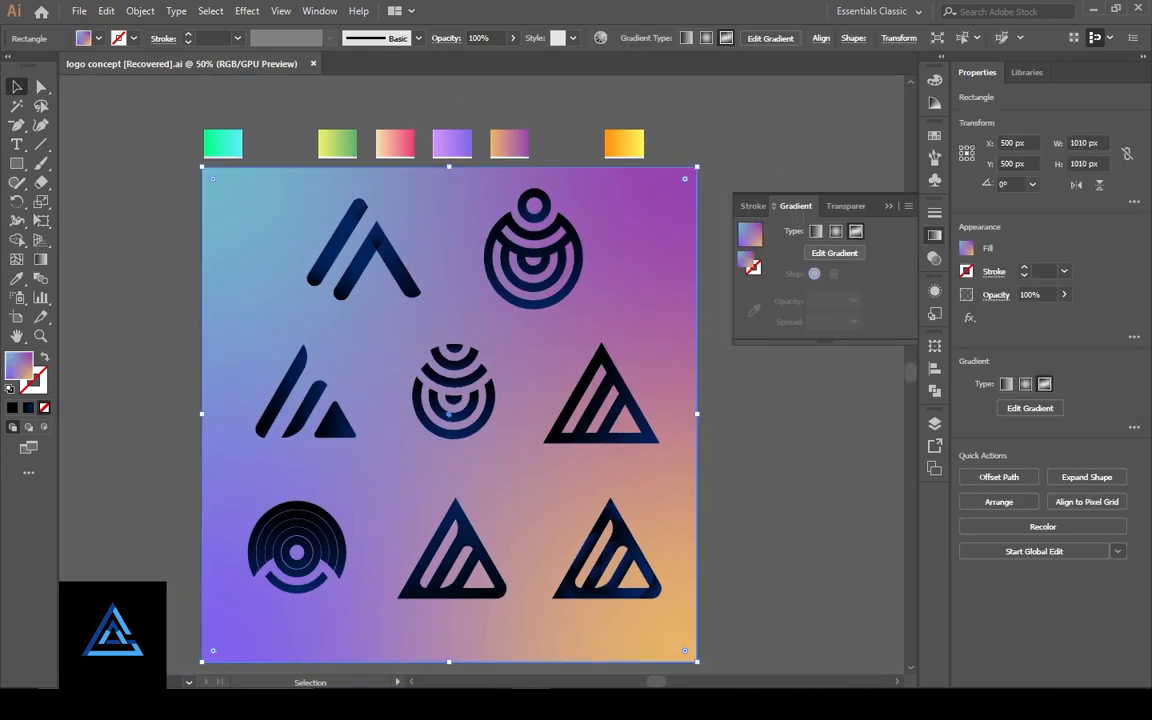
{"action": "key", "text": "a"}
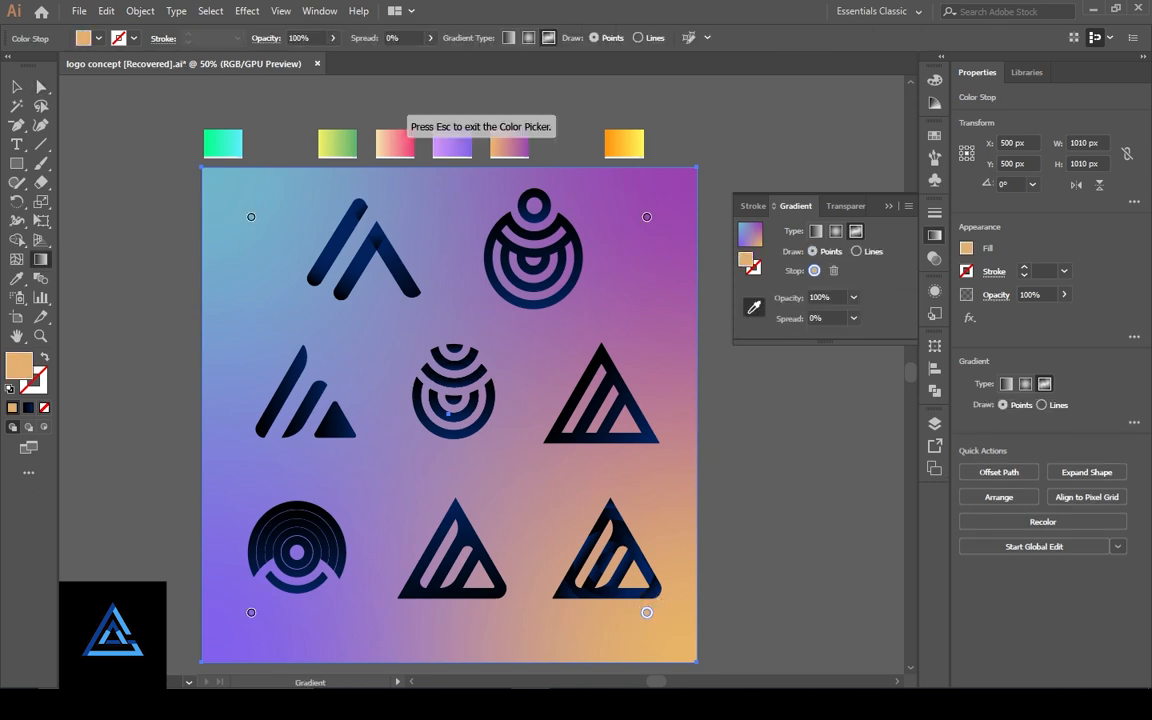
- Try other swatch colours on the background's lower-right gradient stop, including the pink of the cream-to-pink swatch
{"action": "left_click", "coordinate": [459, 143]}
{"action": "left_click", "coordinate": [350, 143]}
{"action": "left_click", "coordinate": [331, 143]}
{"action": "left_click", "coordinate": [406, 143]}
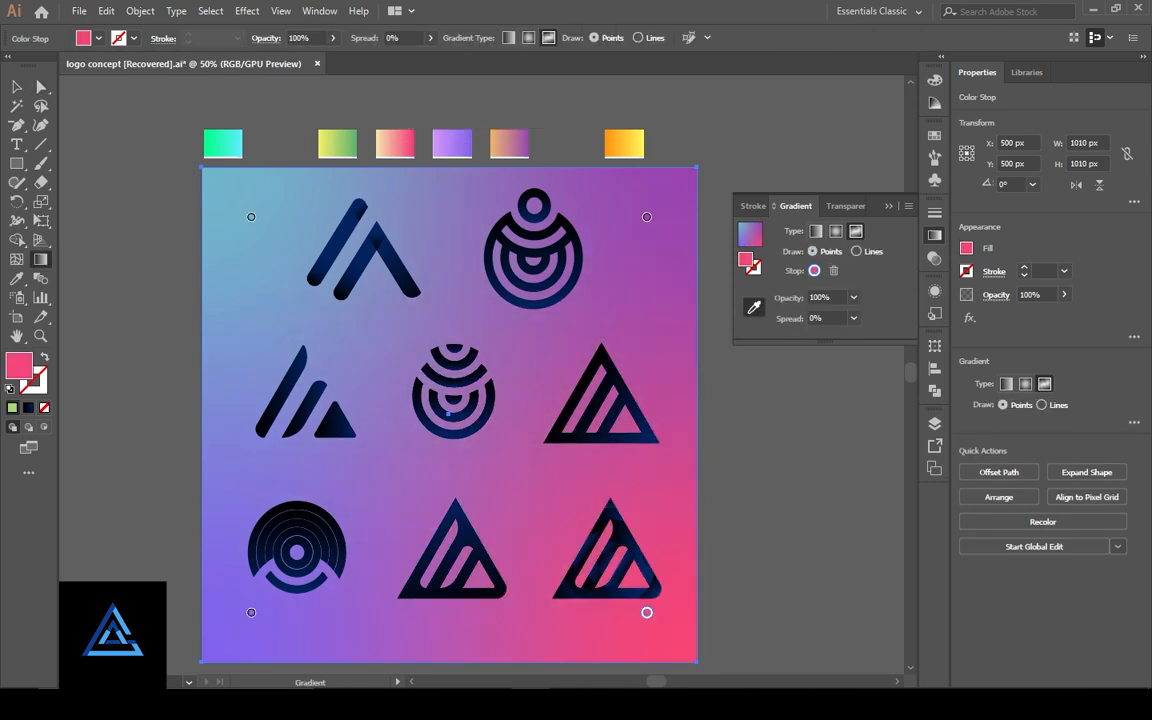
- Recolour the background's lower-right gradient stop green, sampled from the yellow-to-green swatch, and save the document
{"action": "left_click", "coordinate": [383, 143]}
{"action": "left_click", "coordinate": [350, 143]}
{"action": "left_click", "coordinate": [344, 143]}
{"action": "key", "text": "v"}
{"action": "key", "text": "ctrl+shift+a"}
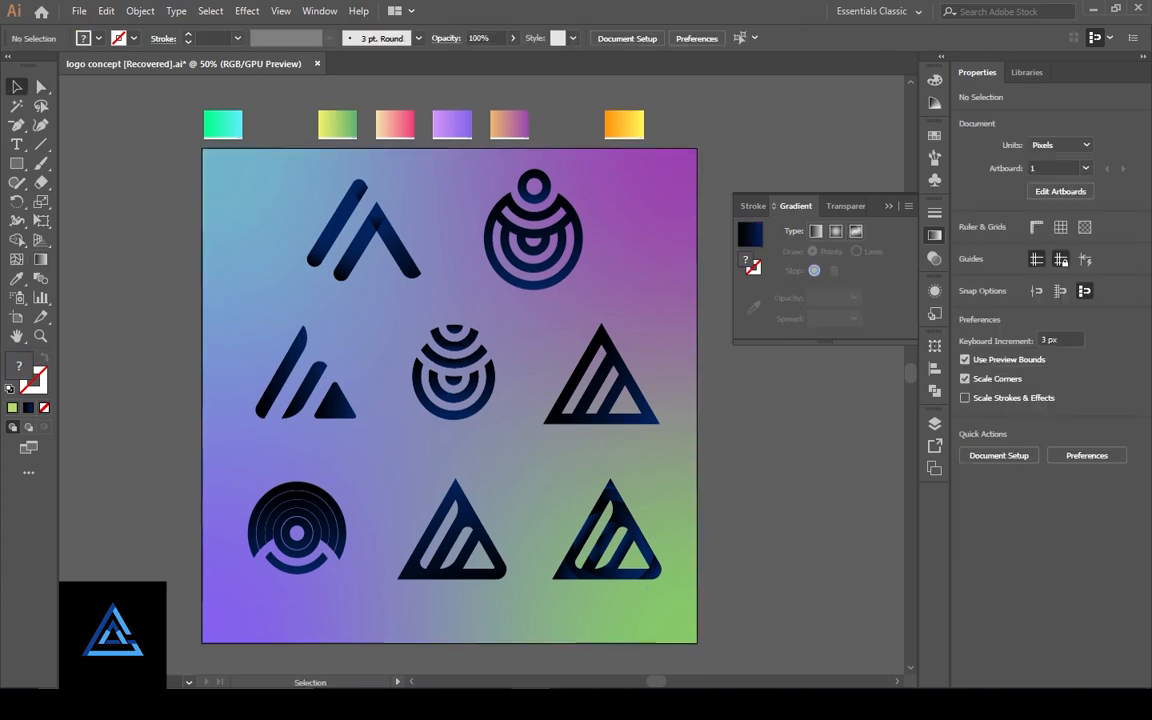
{"action": "scroll", "coordinate": [480, 624], "scroll_direction": "up", "scroll_amount": 1}
{"action": "key", "text": "ctrl+F9"}
{"action": "key", "text": "ctrl+s"}
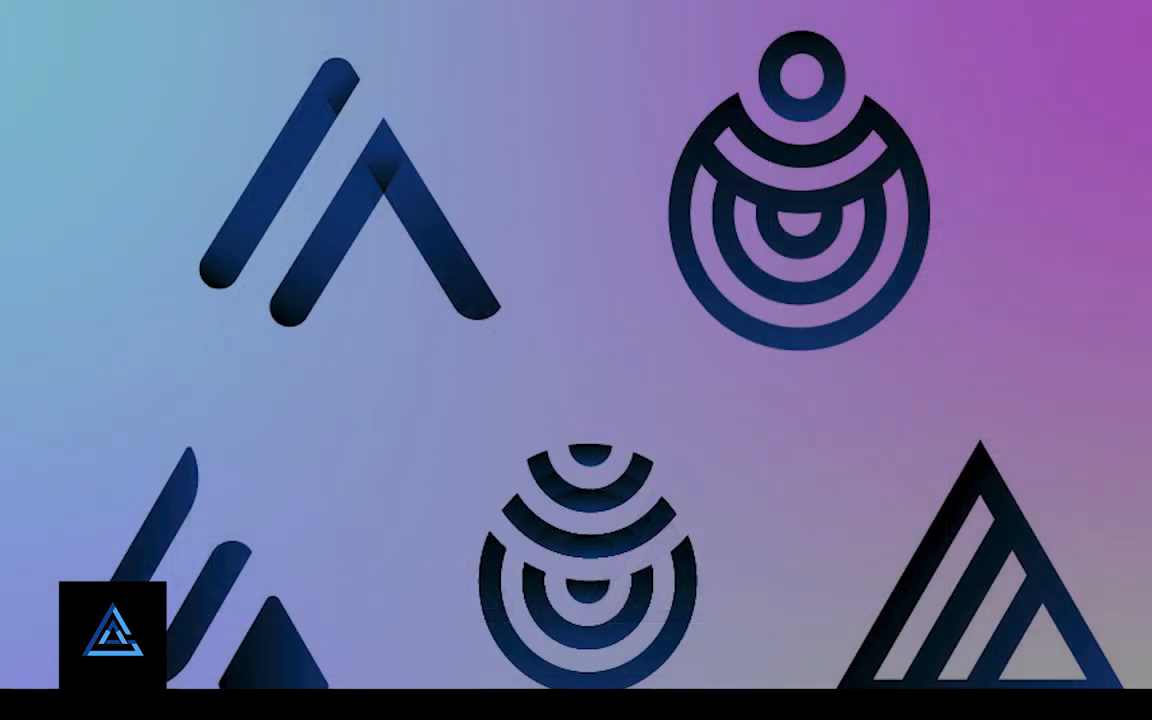